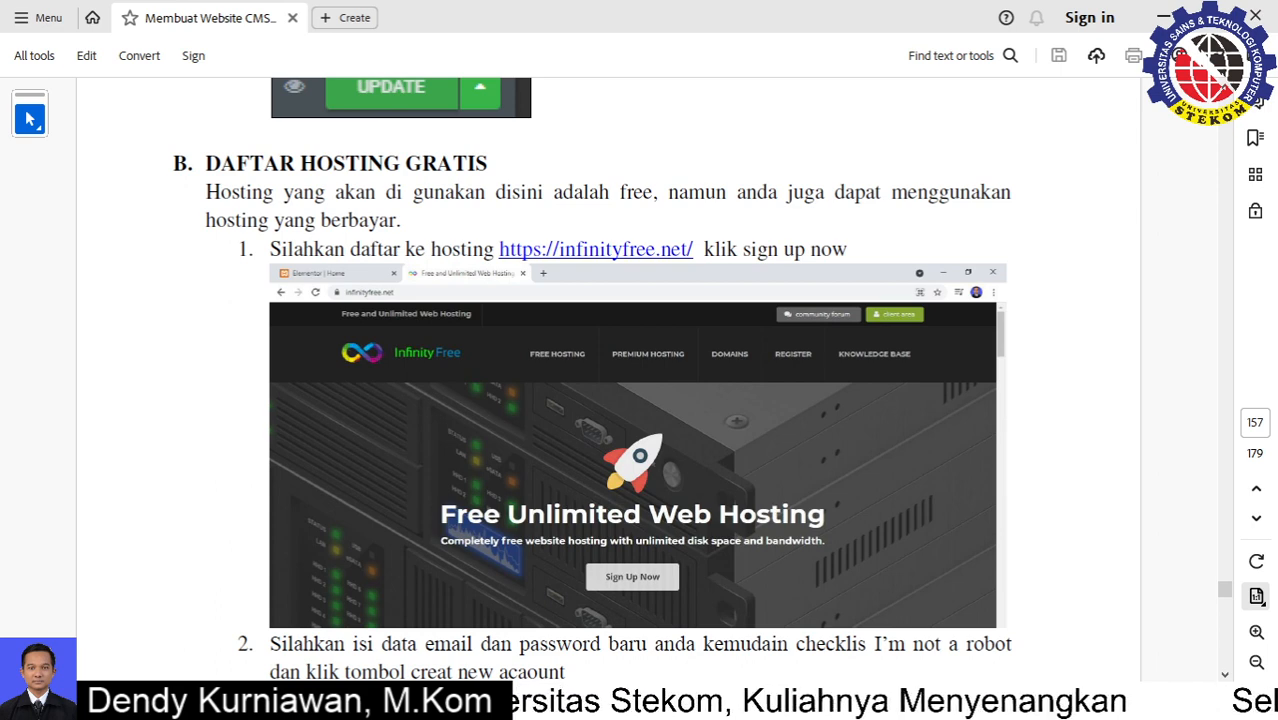
pyautogui.scroll(5, 654, 350)
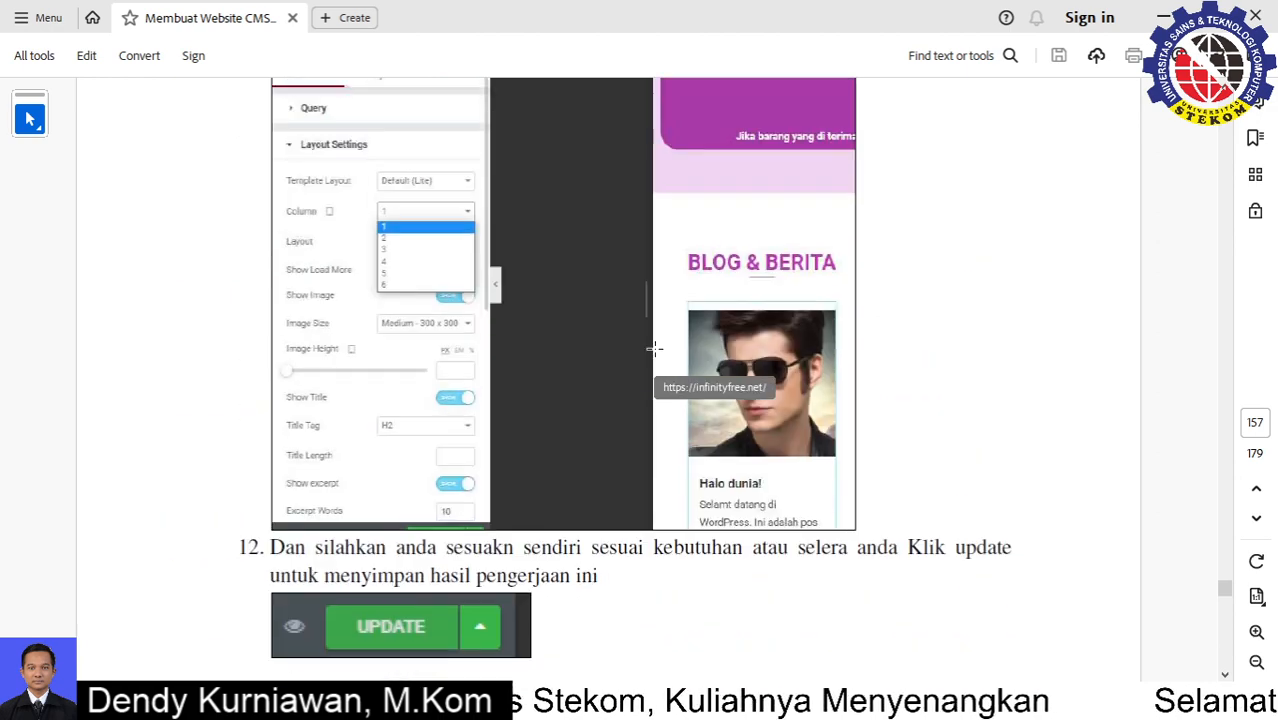
pyautogui.scroll(3, 654, 350)
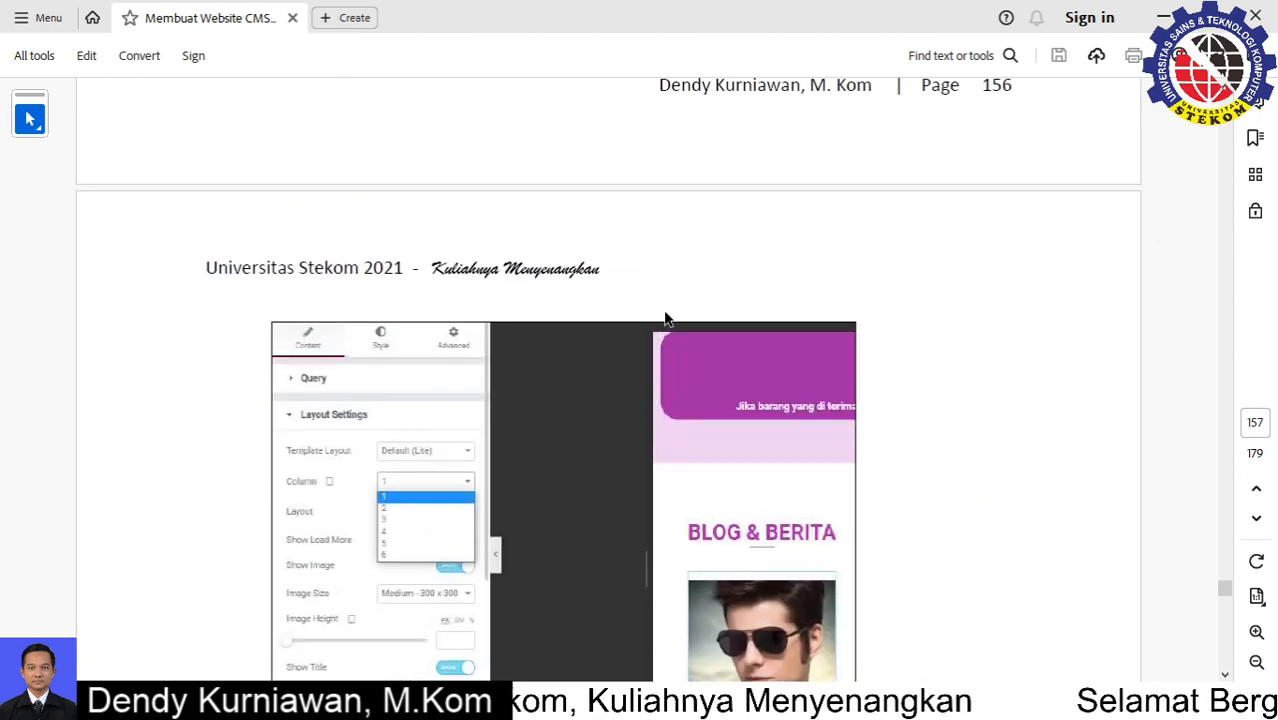
pyautogui.scroll(-8, 665, 318)
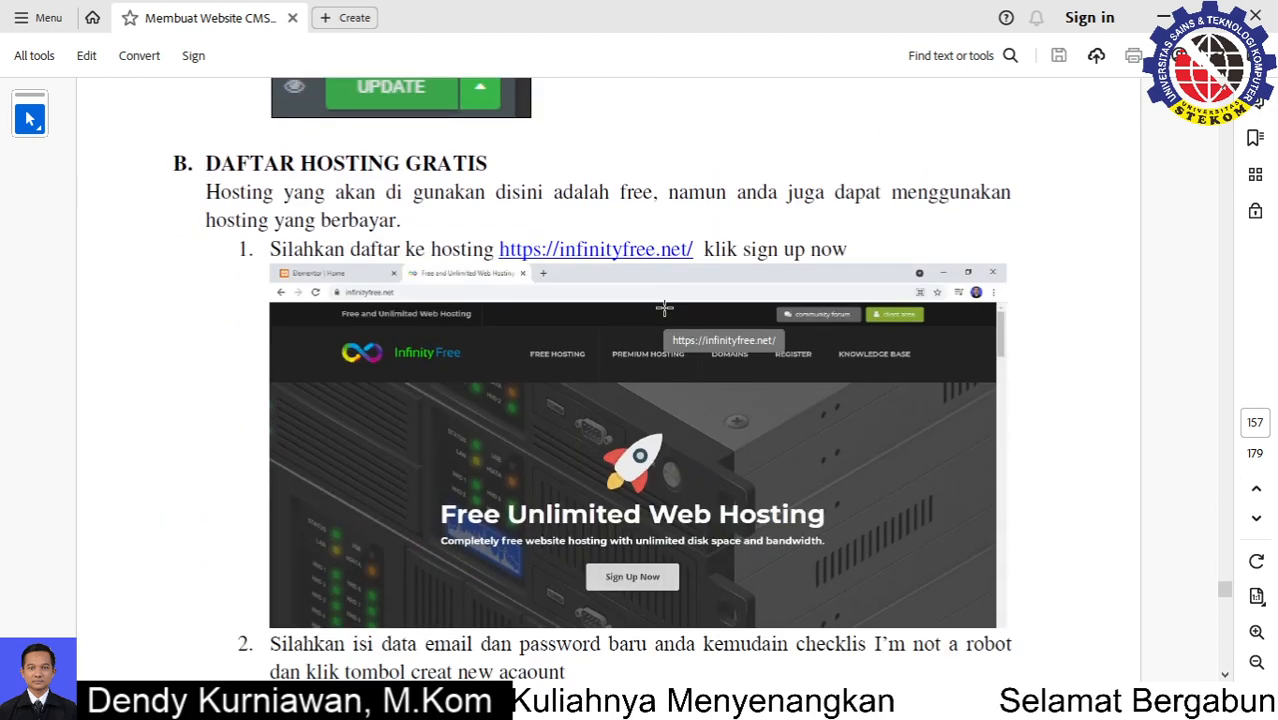
pyautogui.scroll(-1, 663, 309)
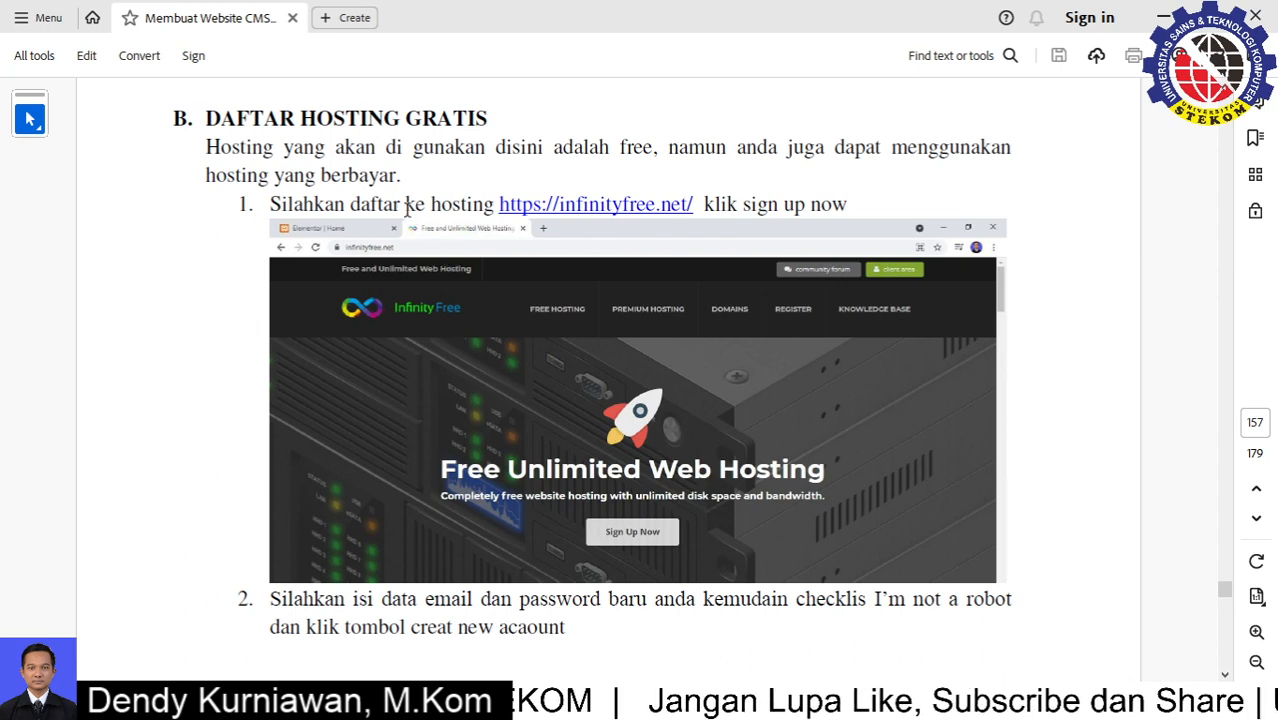
# - Highlight the 'DAFTAR HOSTING GRATIS' heading on page 157 of the PDF tutorial
pyautogui.moveTo(207, 118); pyautogui.dragTo(533, 128)
pyautogui.click(533, 128)
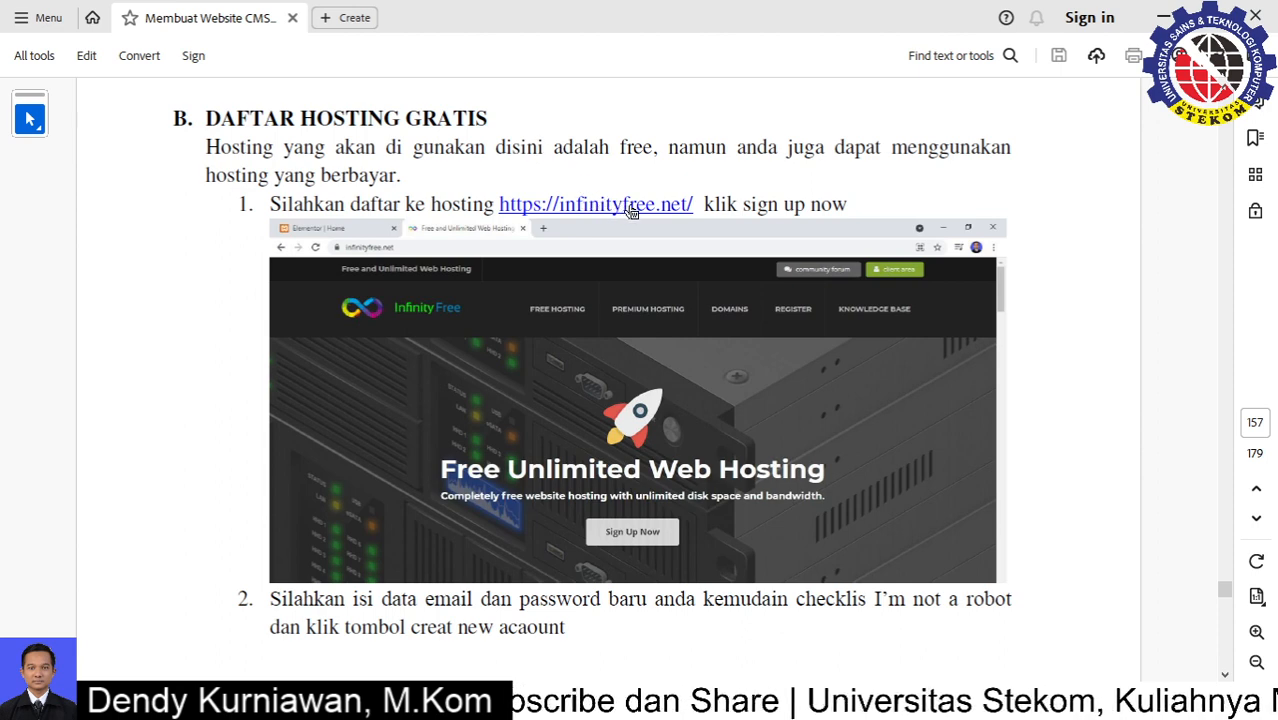
pyautogui.moveTo(501, 116); pyautogui.dragTo(203, 118)
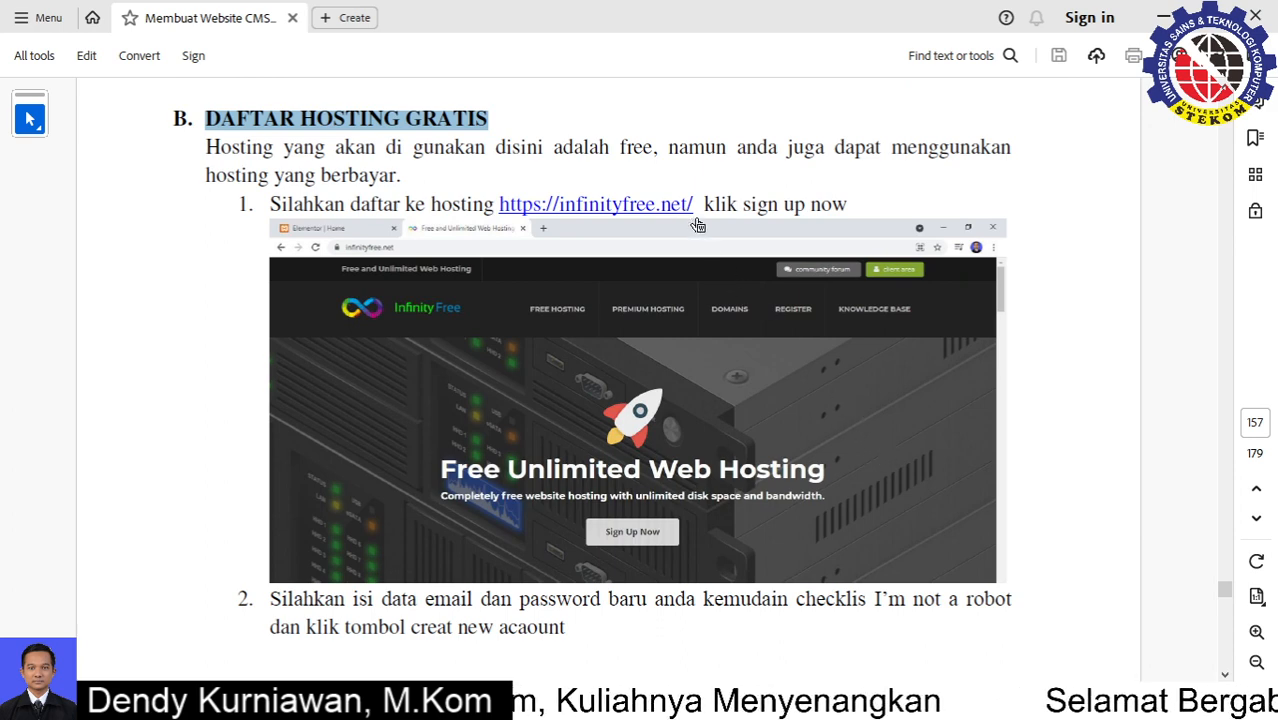
# - Copy the infinityfree.net link text from the PDF and search it in Chrome
pyautogui.moveTo(704, 204); pyautogui.dragTo(548, 204)
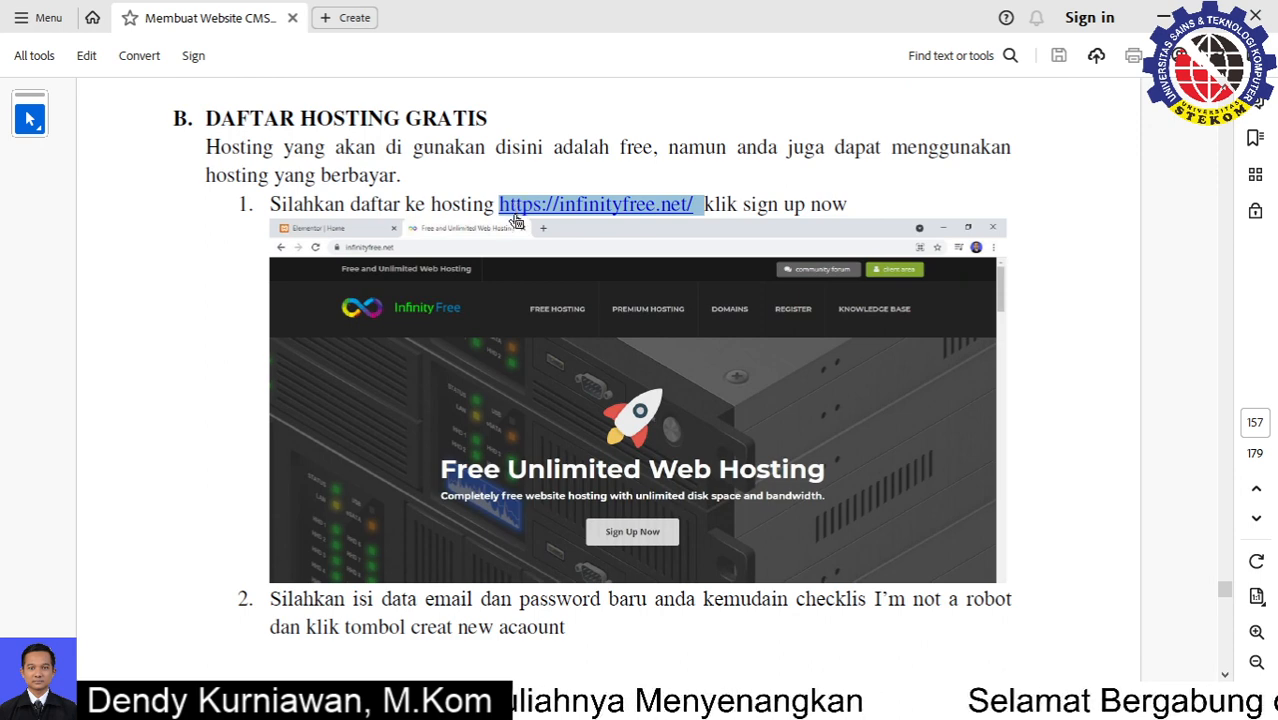
pyautogui.moveTo(455, 710)
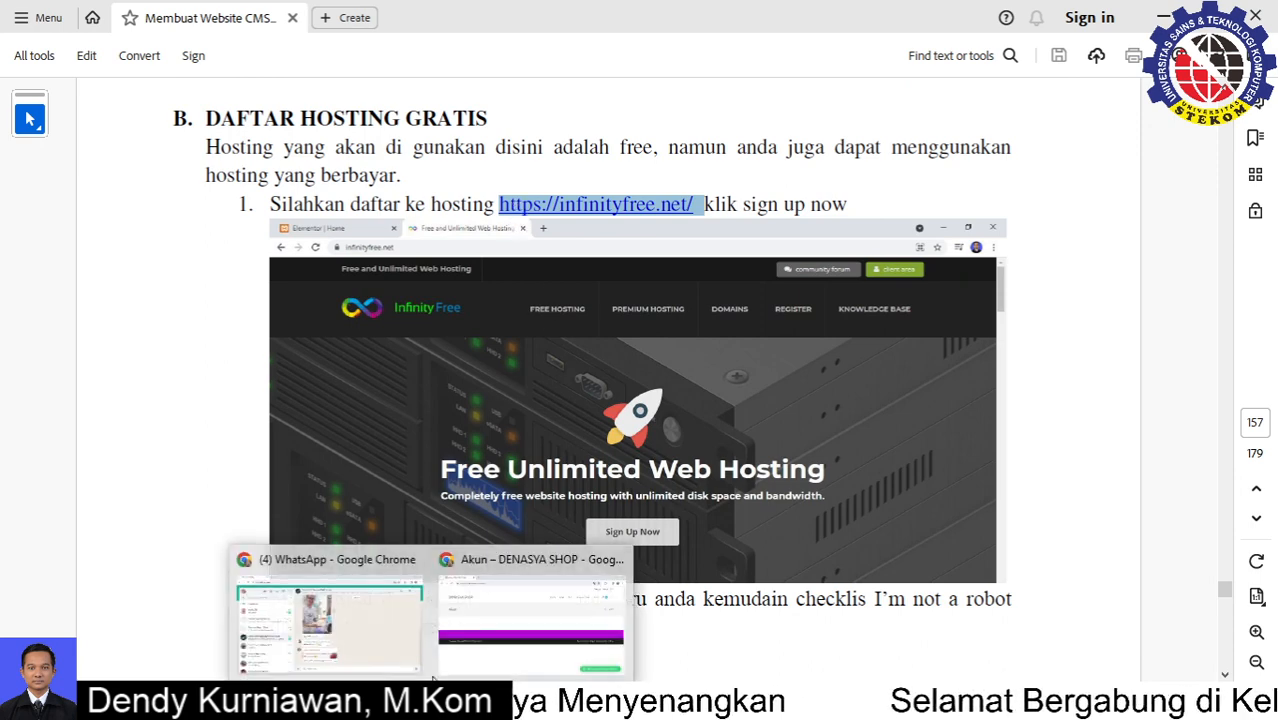
pyautogui.click(518, 611)
pyautogui.click(282, 60)
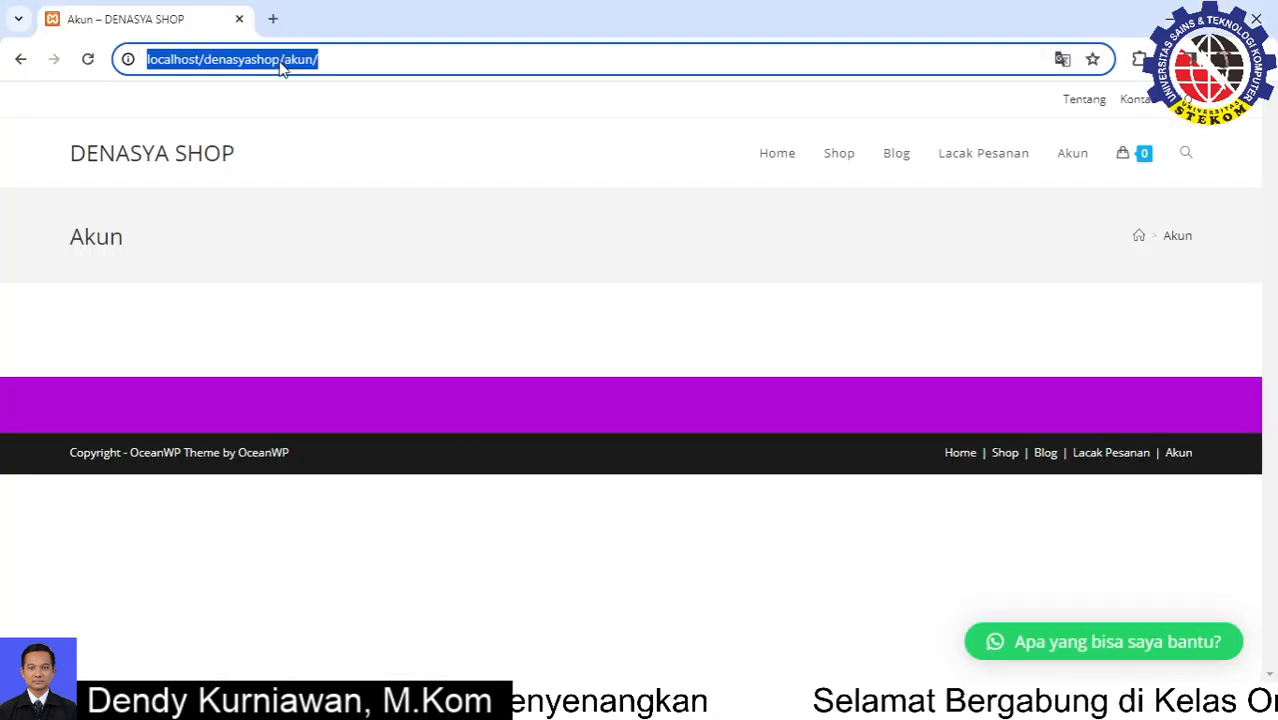
pyautogui.write('/home/vol16_1/epizy.com/epiz_29323631')
pyautogui.press('Return')
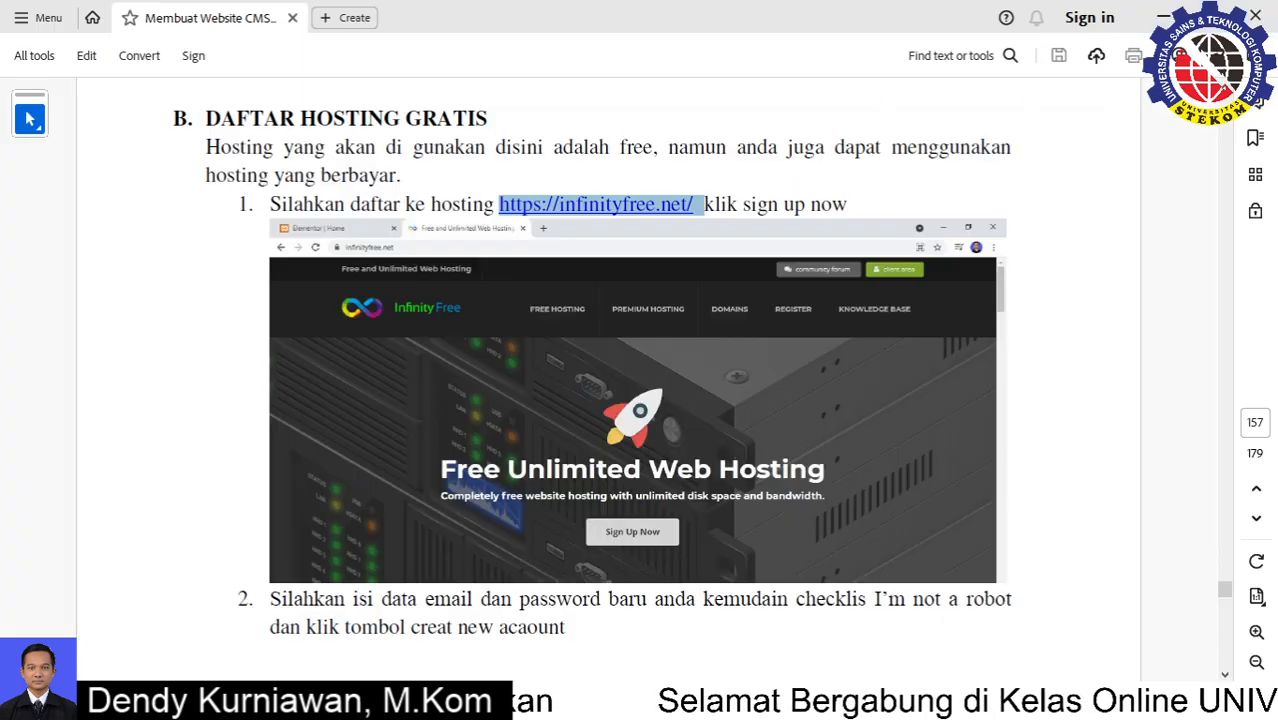
# - Follow the PDF's infinityfree.net link, cancel the Security Warning, and return to Chrome's address bar
pyautogui.click(722, 204)
pyautogui.click(695, 210)
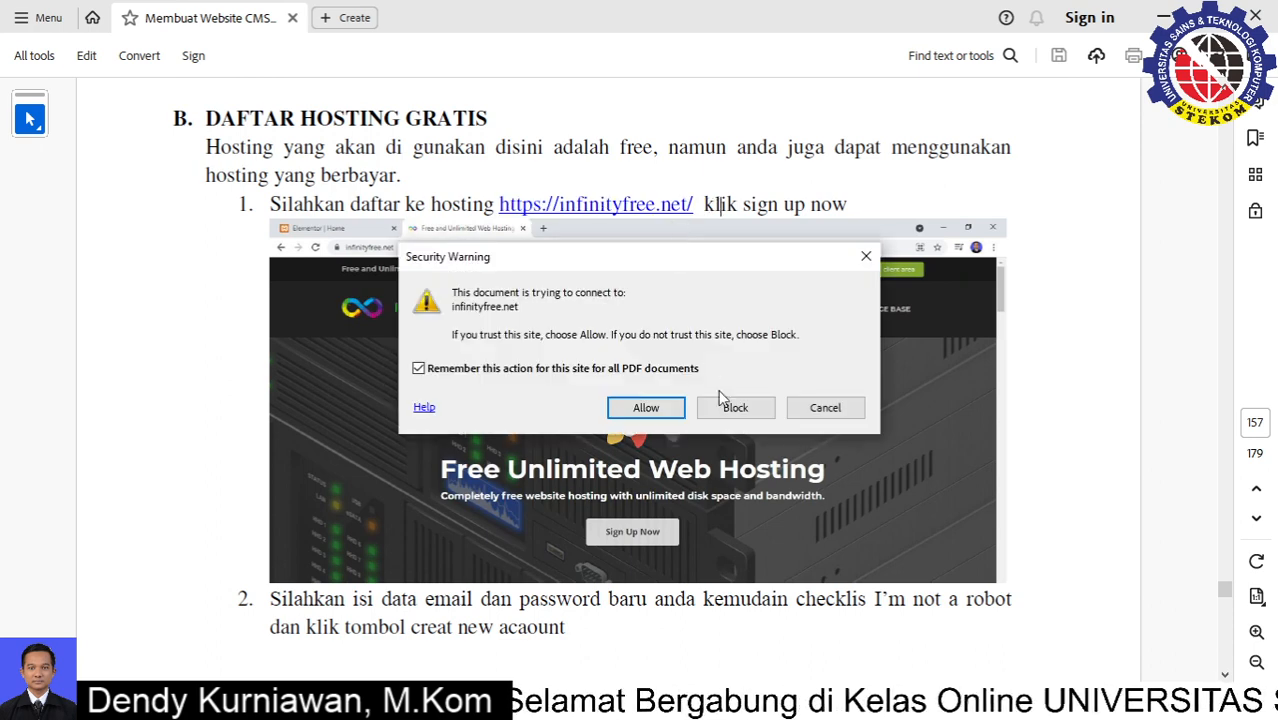
pyautogui.click(826, 409)
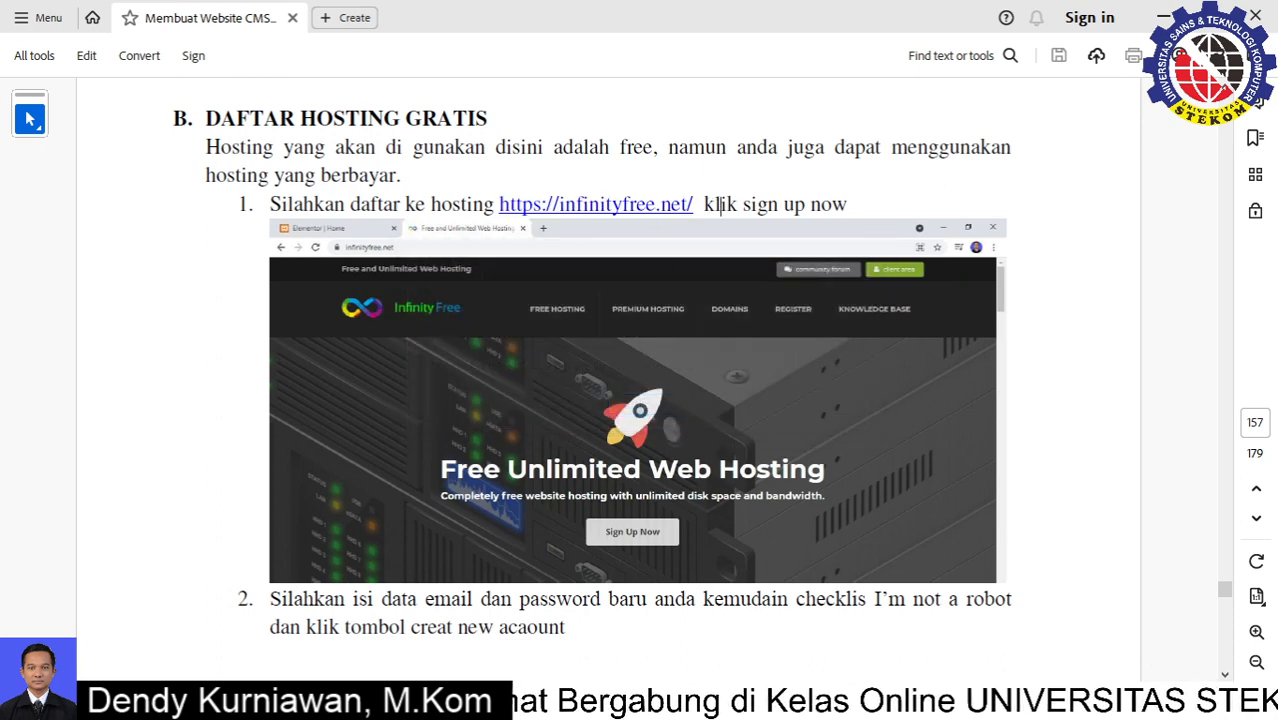
pyautogui.hotkey('alt', 'Tab')
pyautogui.click(275, 60)
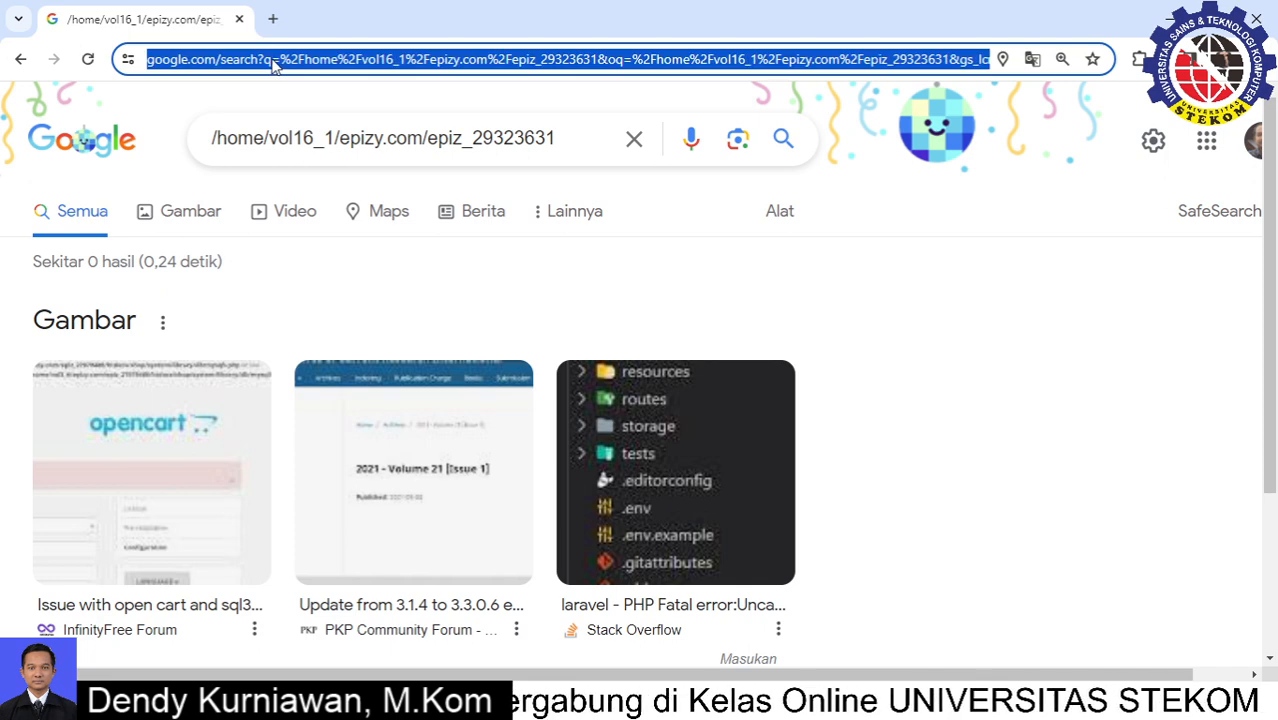
# - Search Google for 'infinityfree' at 100% zoom and open the 'InfinityFree: Free Web Hosting' result
pyautogui.write('infi')
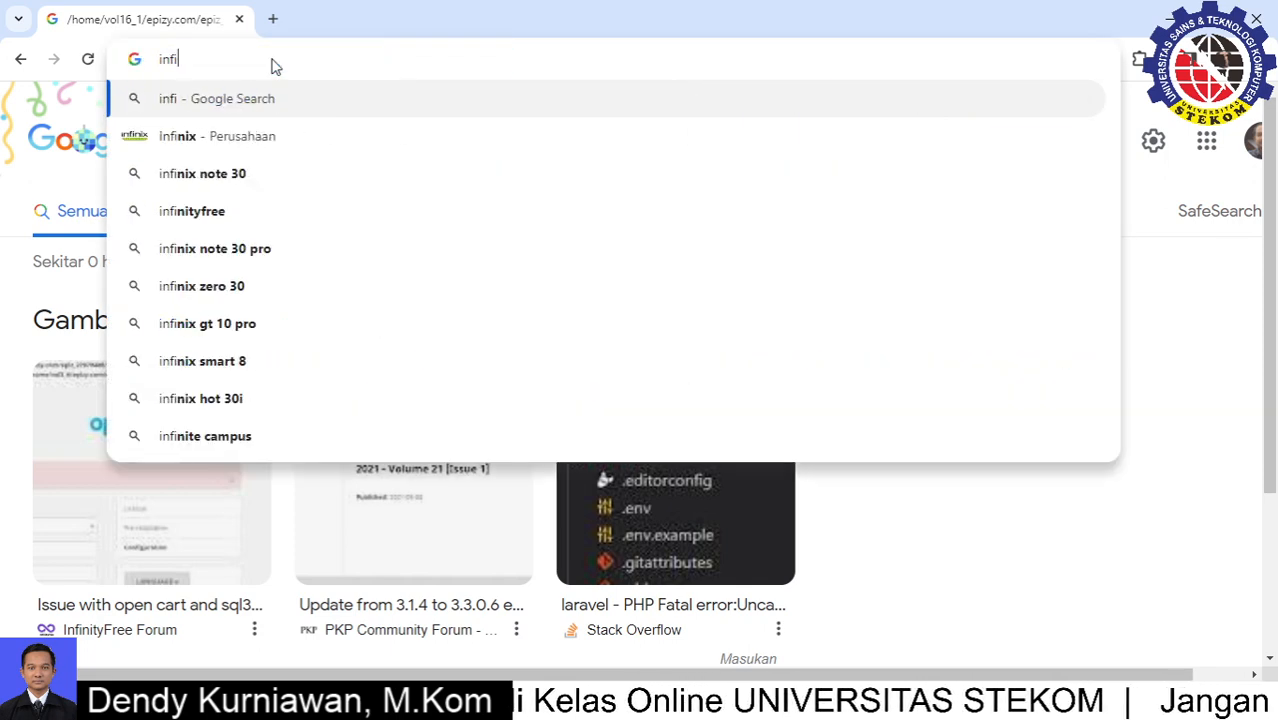
pyautogui.write('nit')
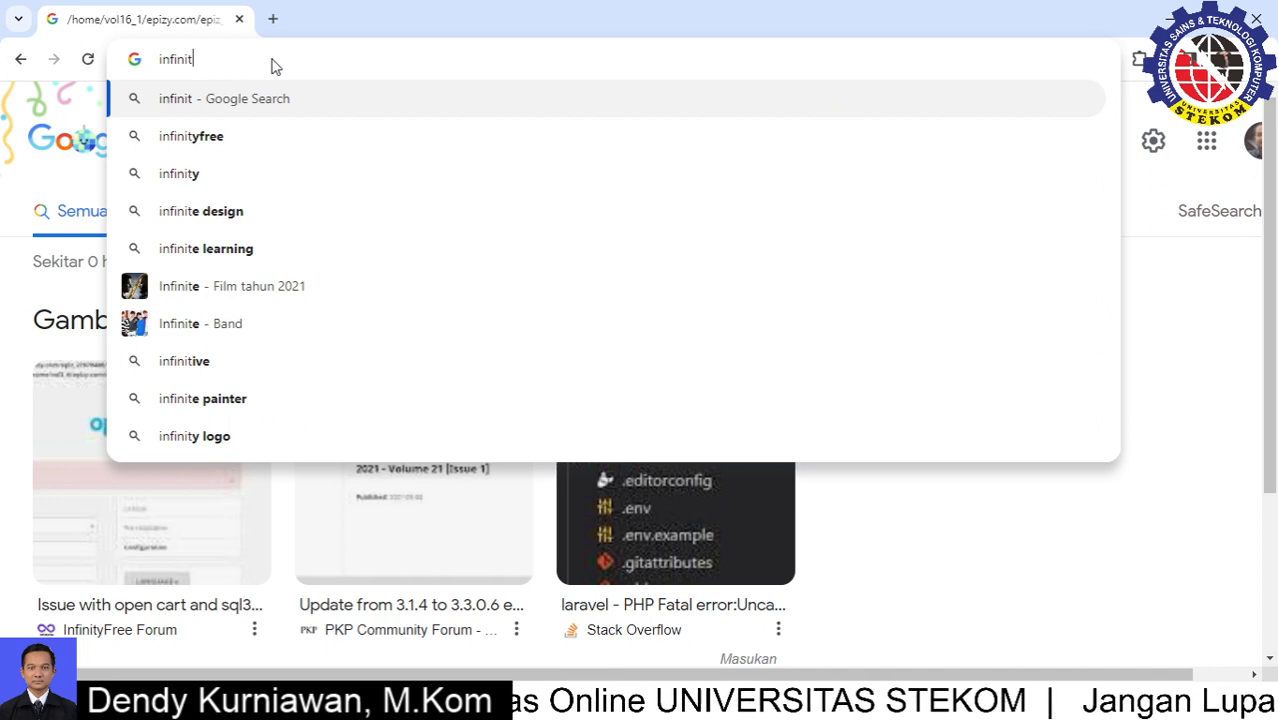
pyautogui.press('Down')
pyautogui.press('Return')
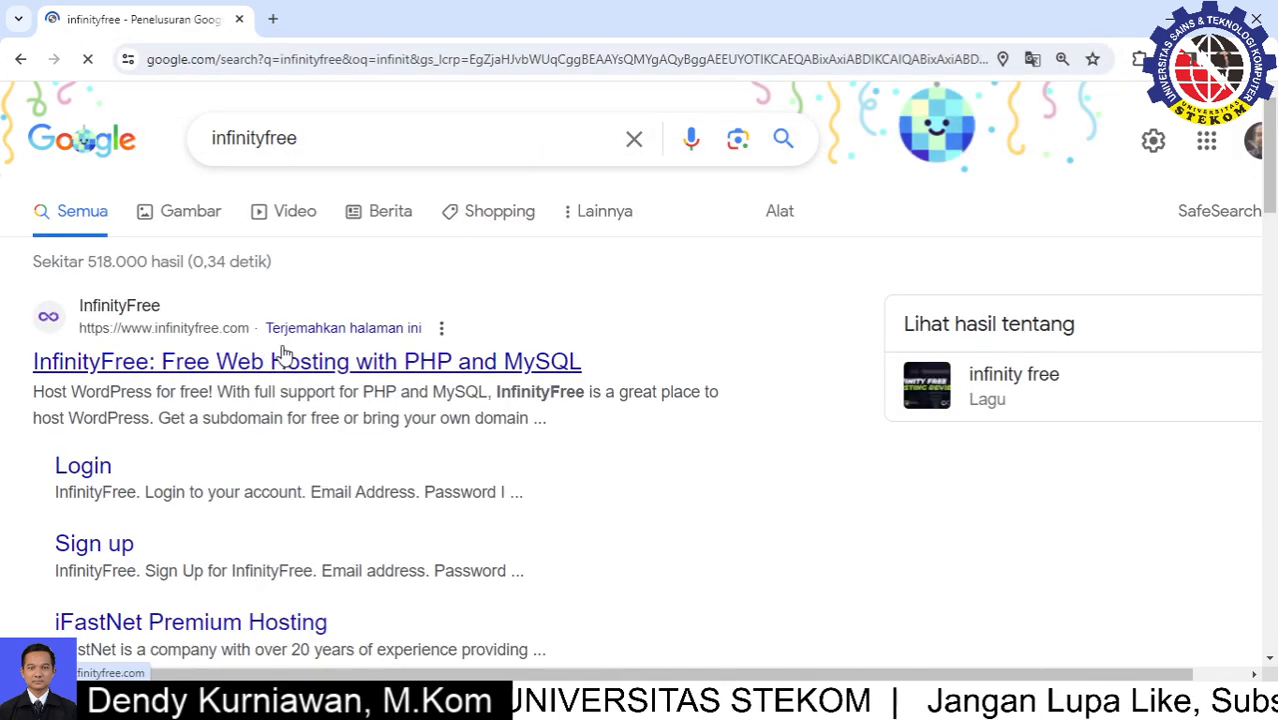
pyautogui.hotkey('ctrl', '-')
pyautogui.hotkey('ctrl', '-')
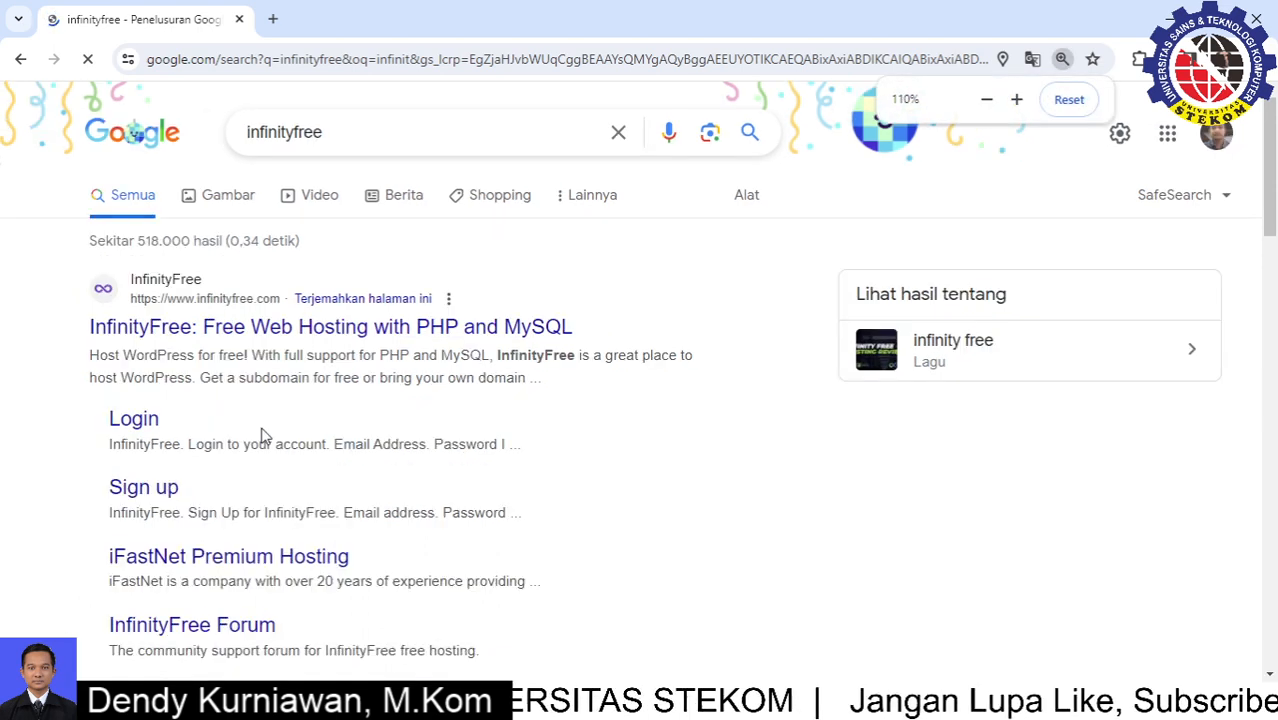
pyautogui.scroll(-2, 273, 428)
pyautogui.scroll(-3, 273, 428)
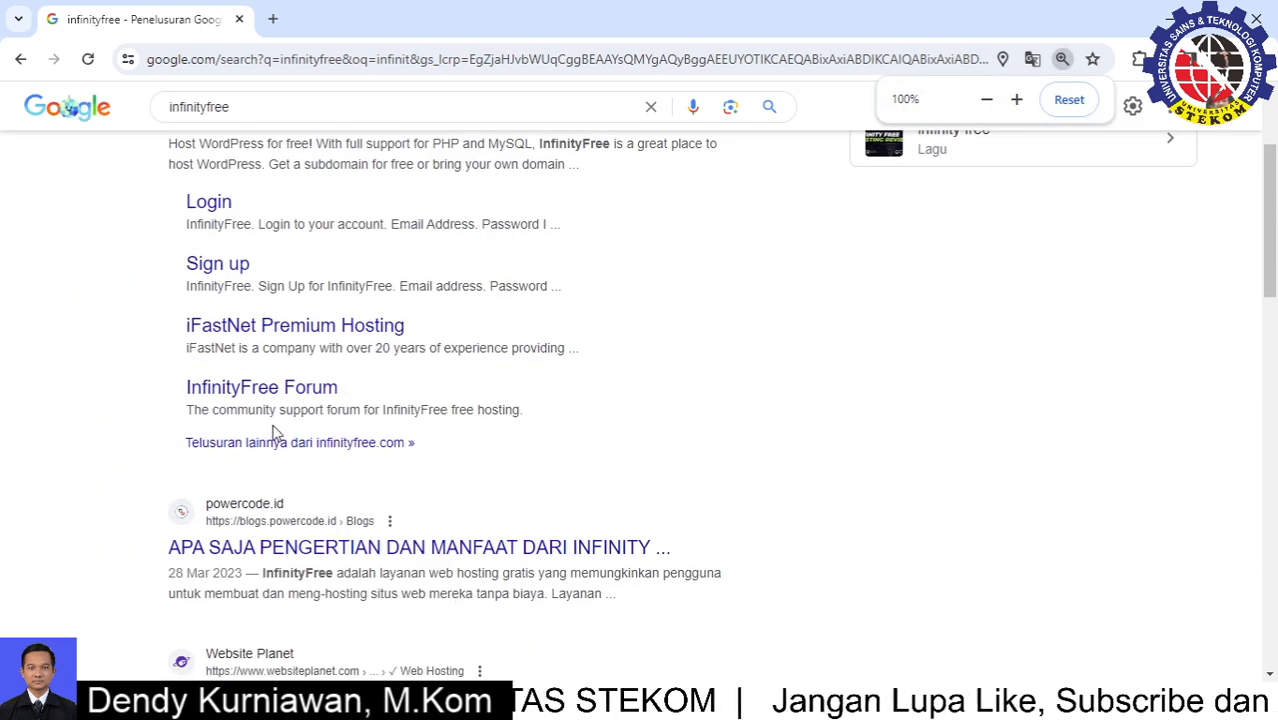
pyautogui.scroll(-3, 322, 438)
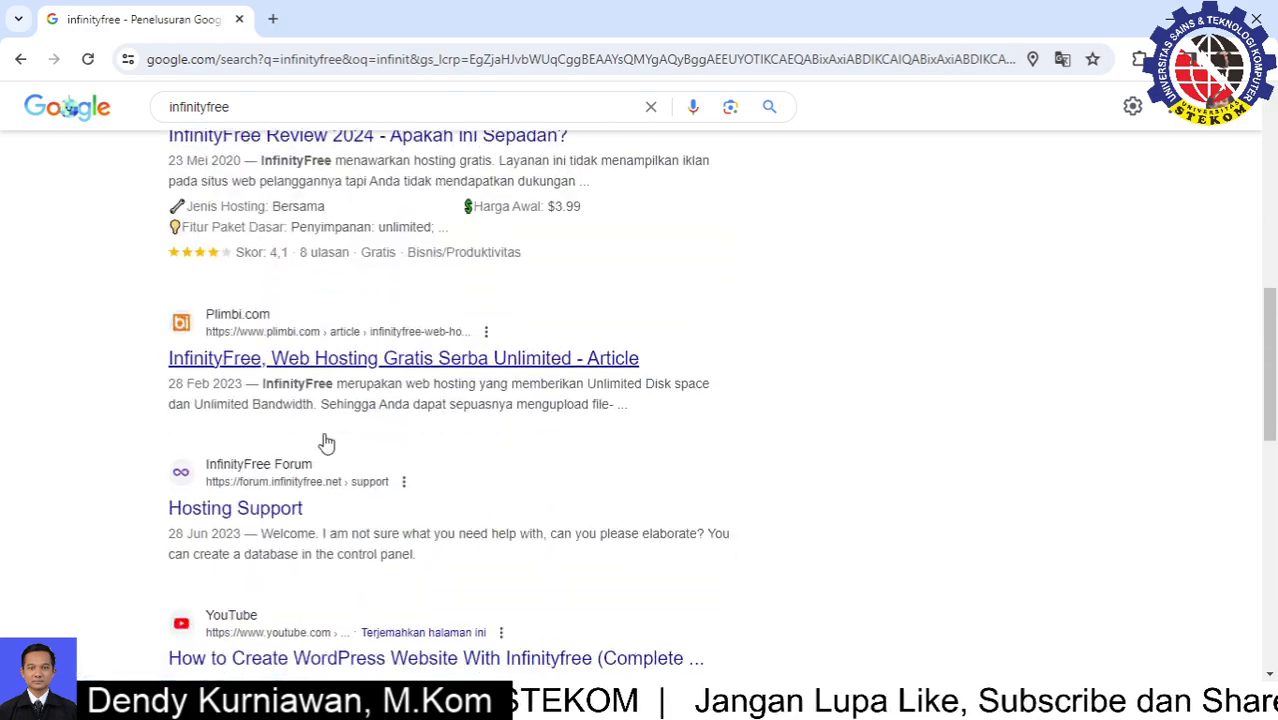
pyautogui.scroll(8, 328, 442)
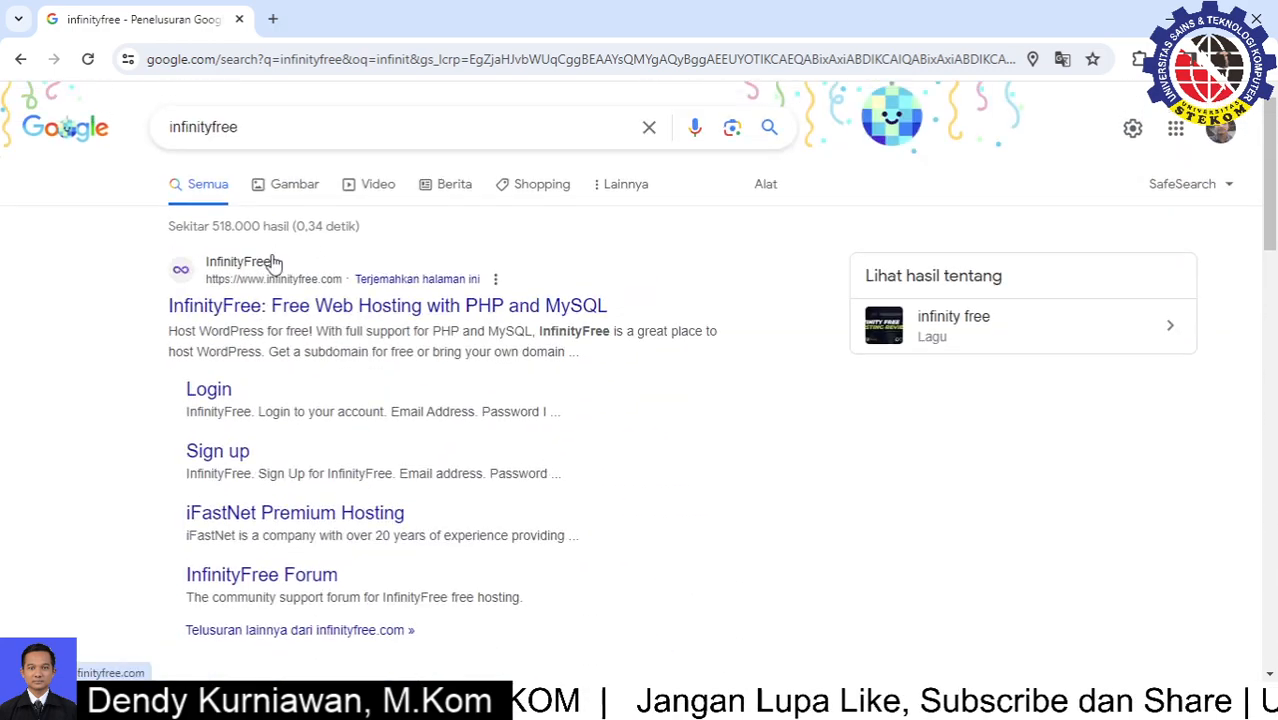
pyautogui.click(290, 308)
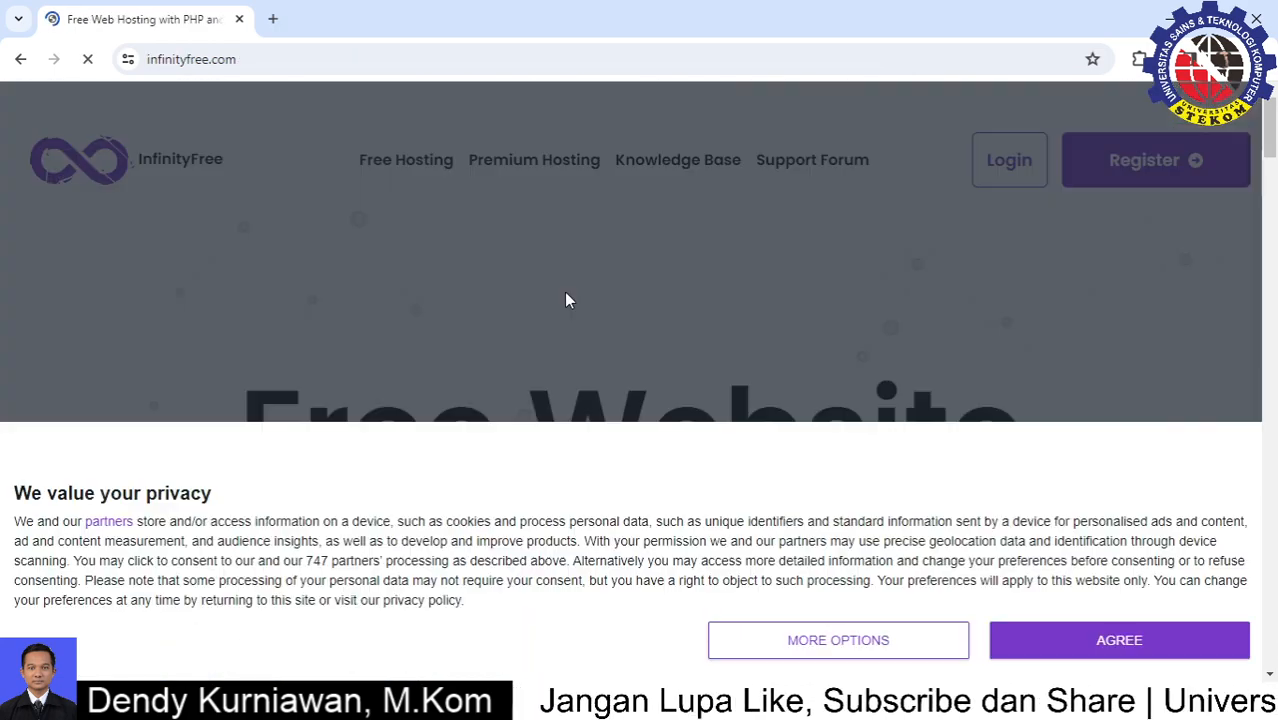
# - Accept the cookie notice and change the site address to infinityfree.net
pyautogui.click(1116, 652)
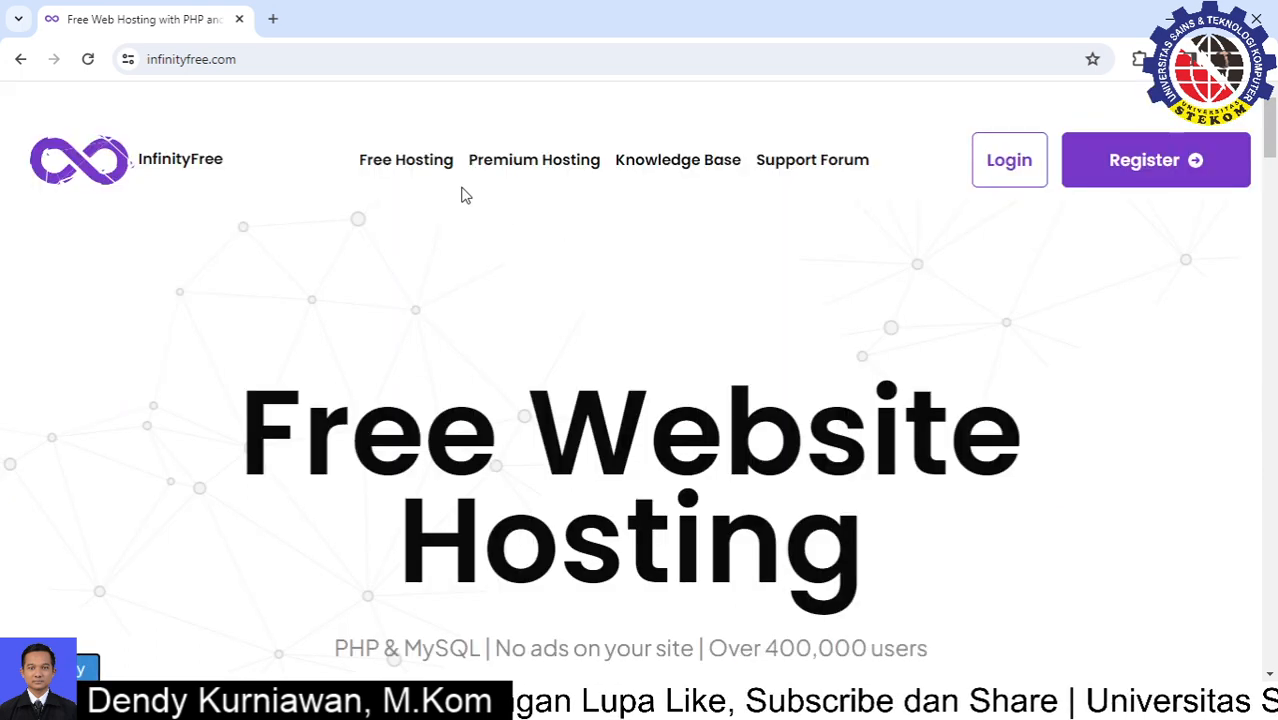
pyautogui.click(300, 59)
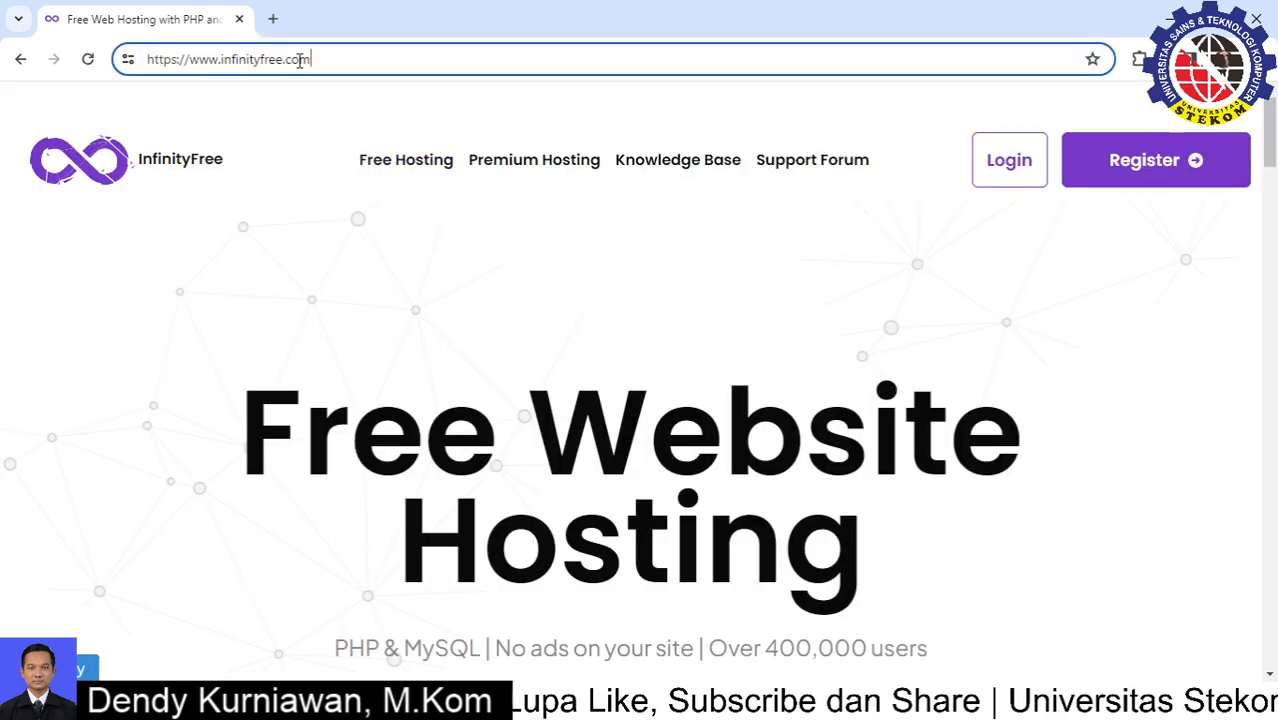
pyautogui.press('BackSpace')
pyautogui.press('BackSpace')
pyautogui.press('BackSpace')
pyautogui.write('net')
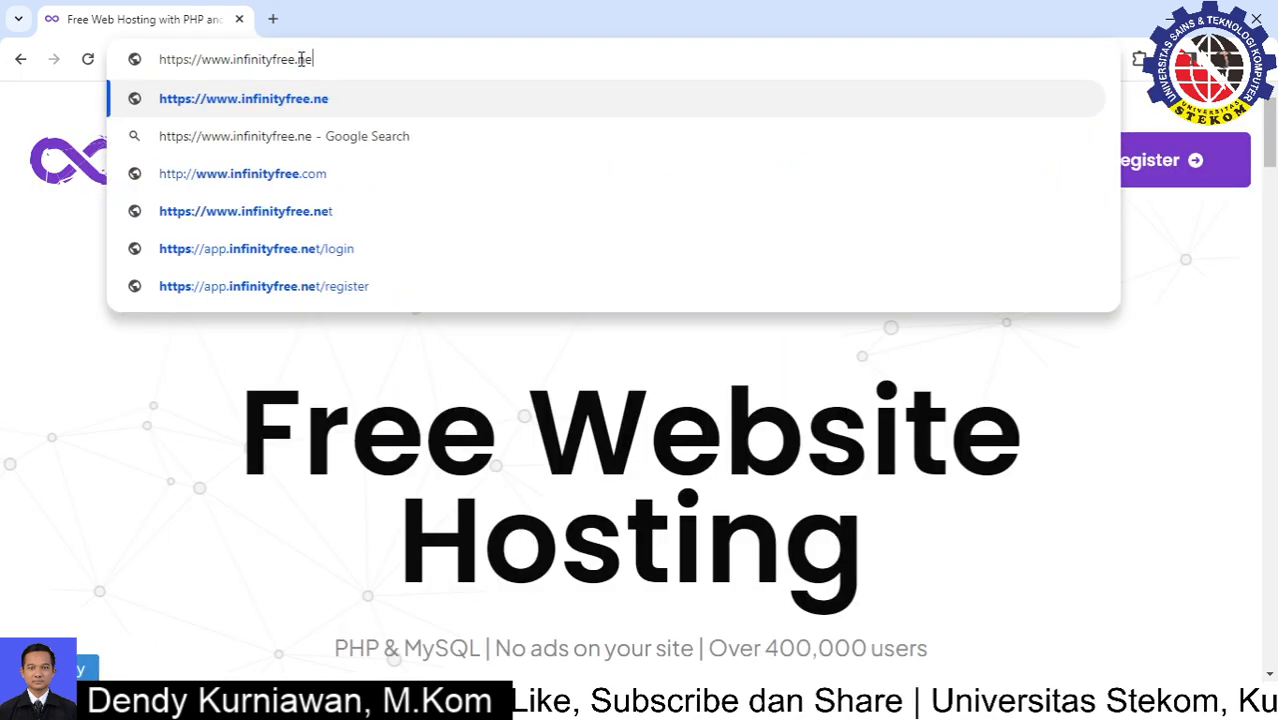
pyautogui.press('Return')
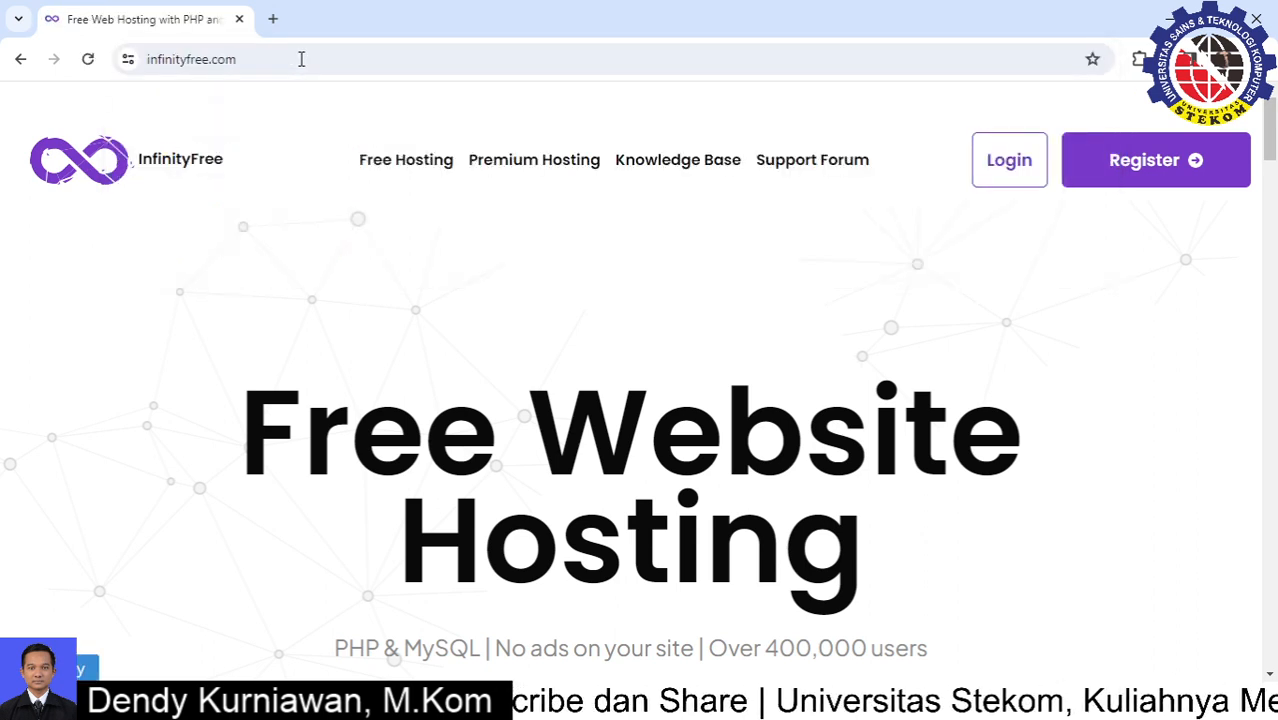
# - Glance at the PDF tutorial, then close the pop-up ad on the InfinityFree homepage
pyautogui.click(545, 702)
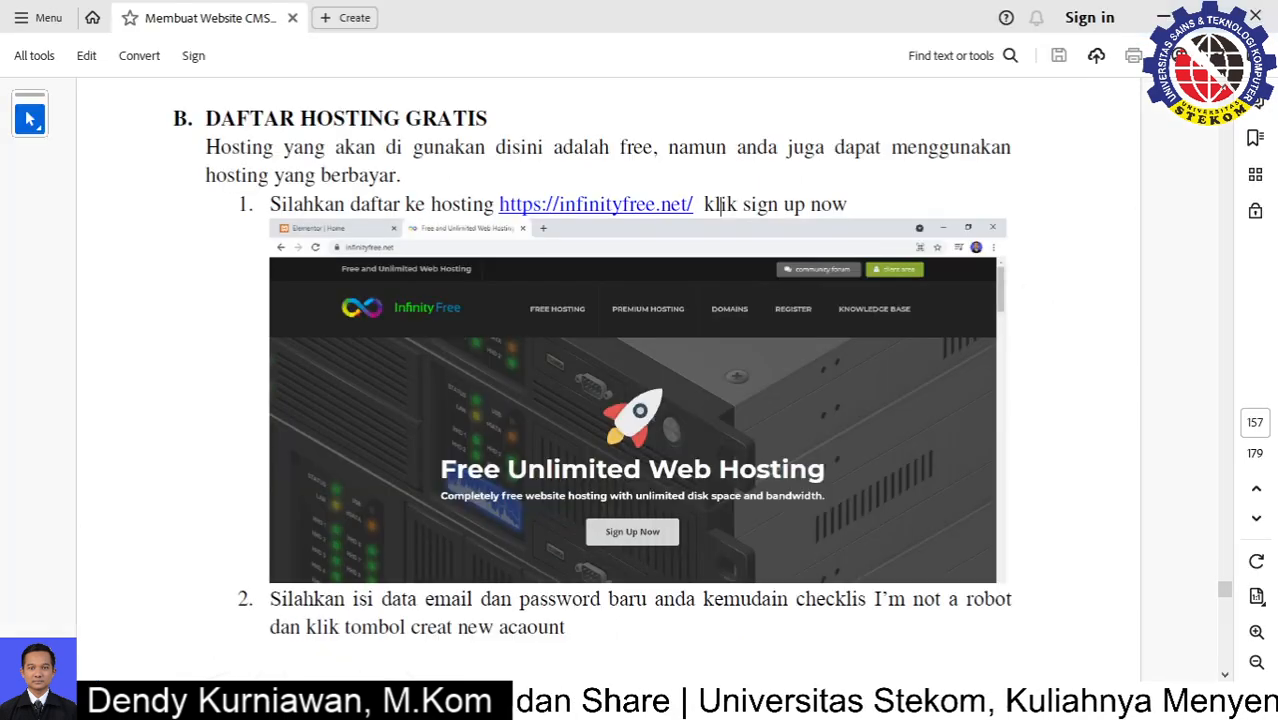
pyautogui.hotkey('alt', 'Tab')
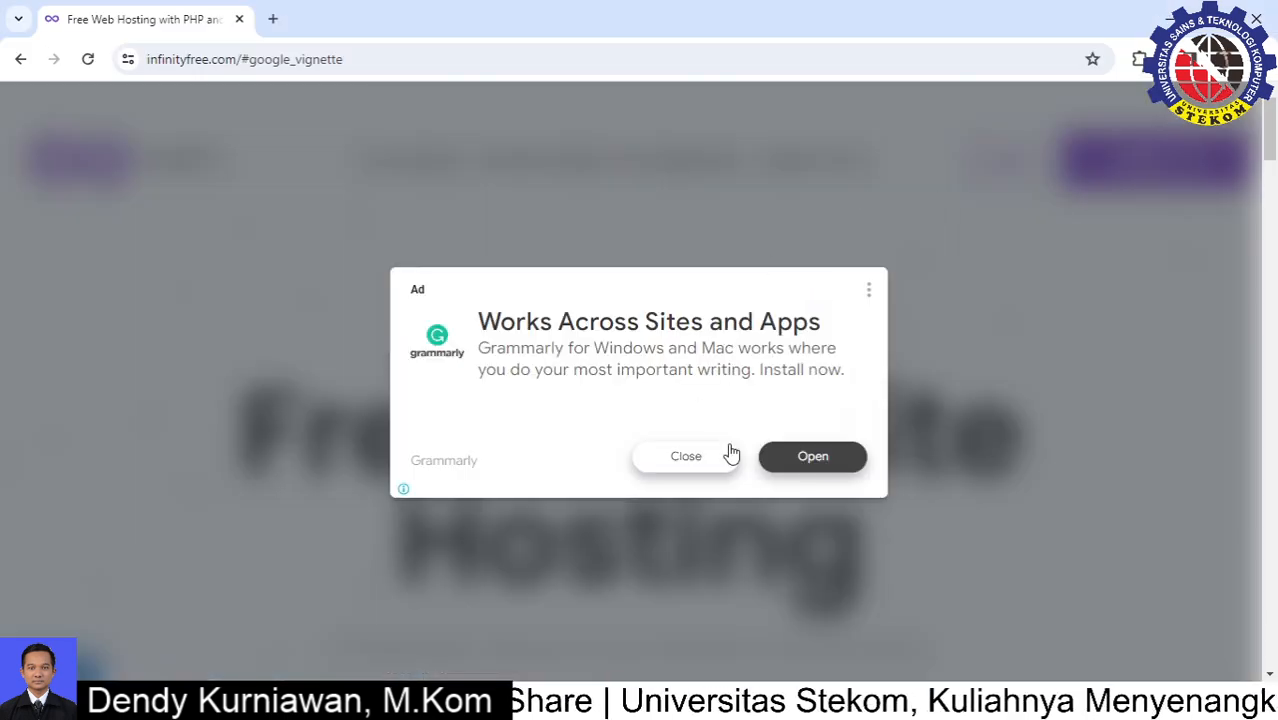
pyautogui.click(700, 457)
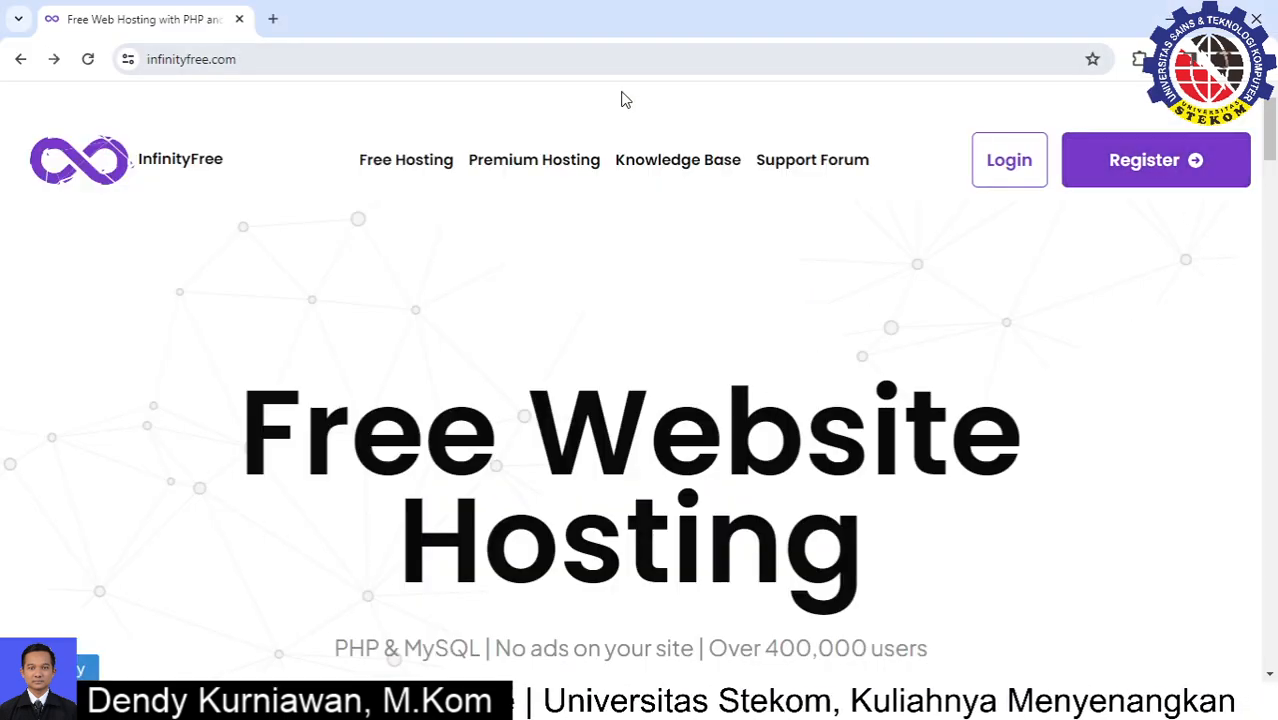
# - Open Register and try the Email, Password, Confirm Password fields and terms checkbox, leaving the terms checkbox unticked
pyautogui.click(1116, 166)
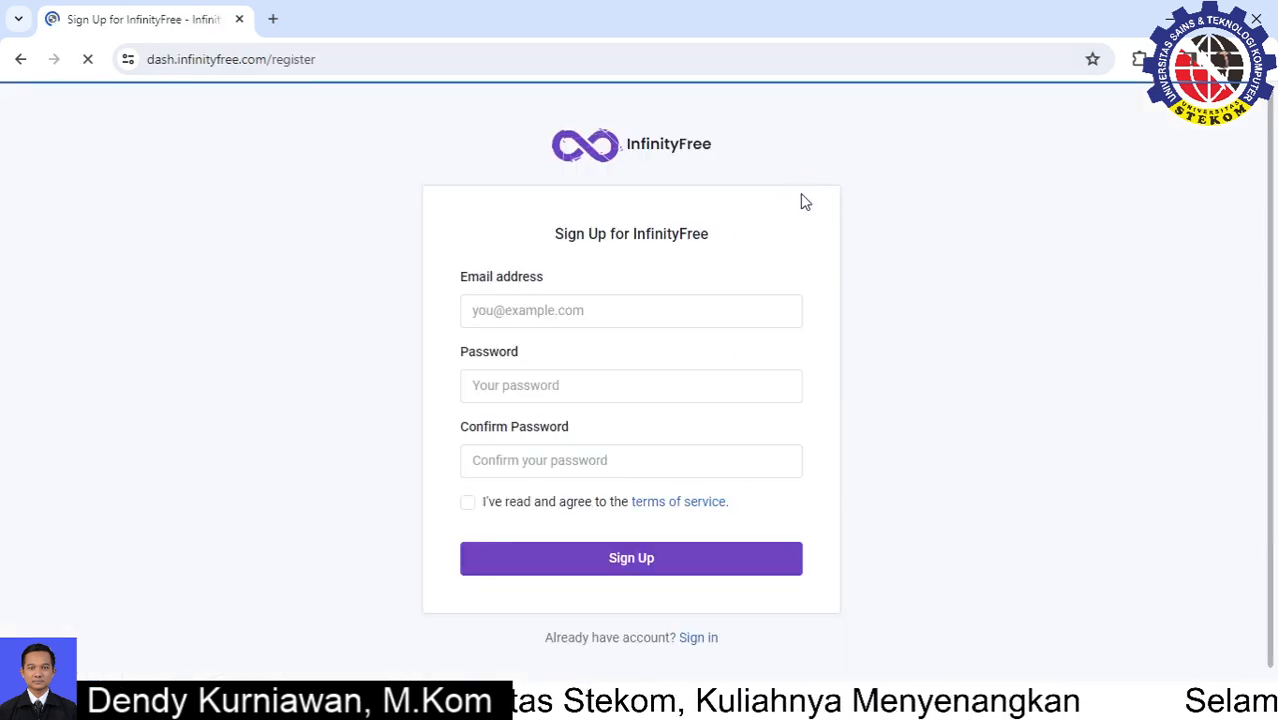
pyautogui.click(518, 318)
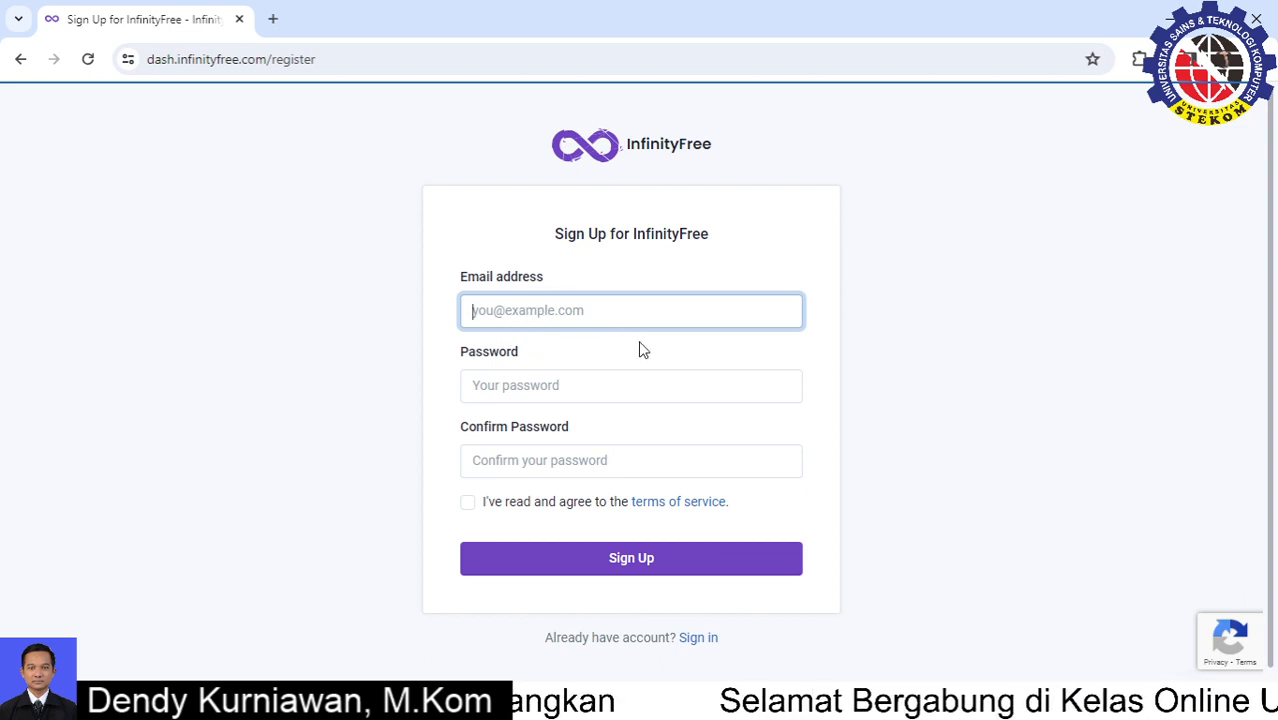
pyautogui.click(548, 387)
pyautogui.click(489, 459)
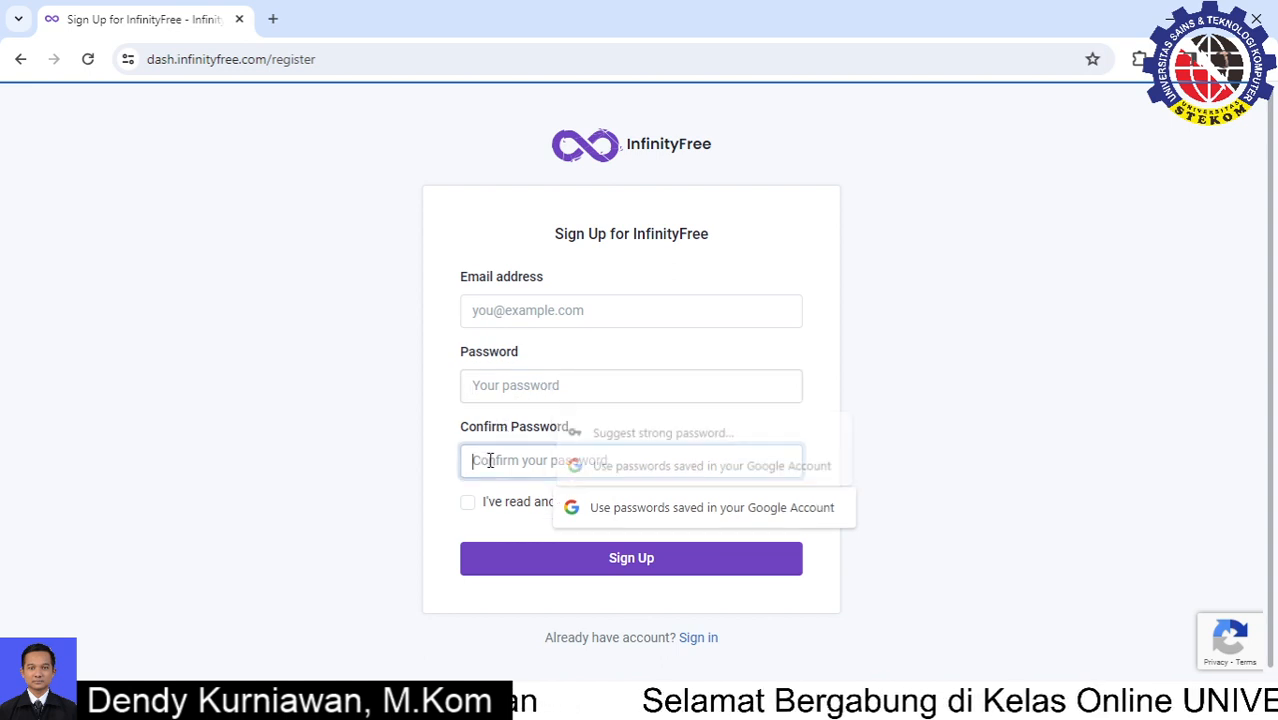
pyautogui.click(508, 380)
pyautogui.click(500, 458)
pyautogui.click(479, 505)
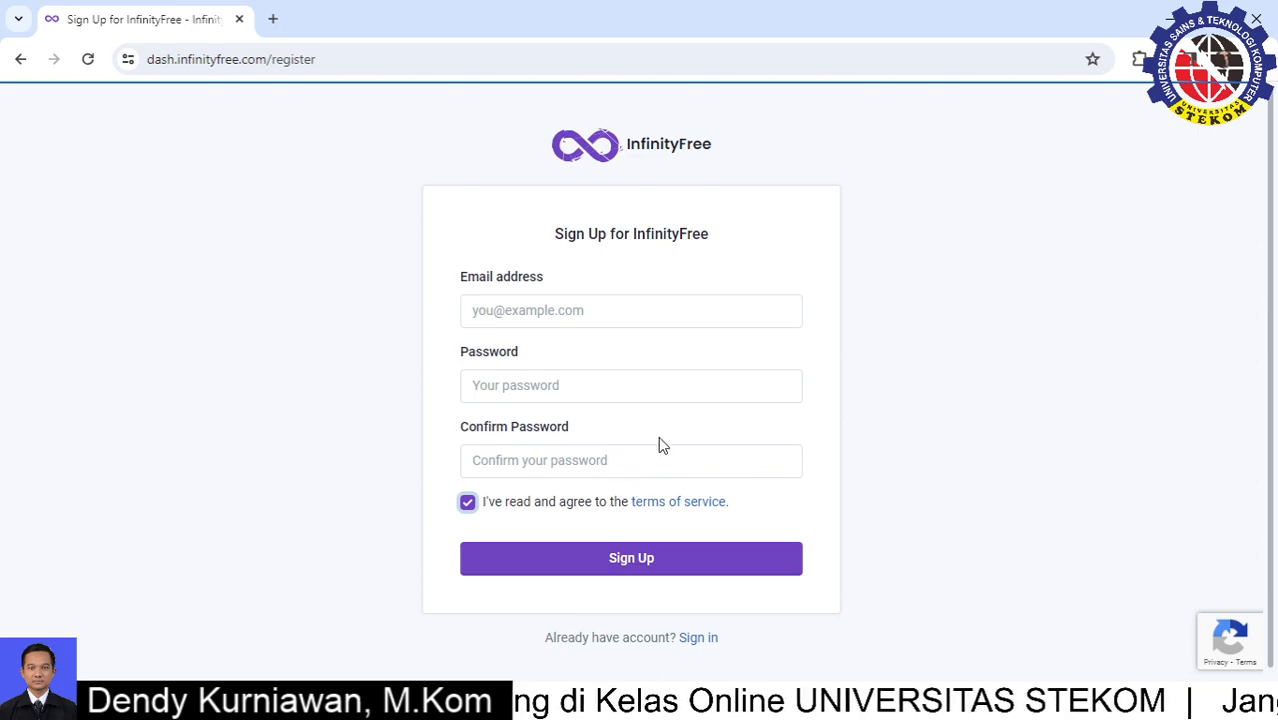
pyautogui.click(611, 327)
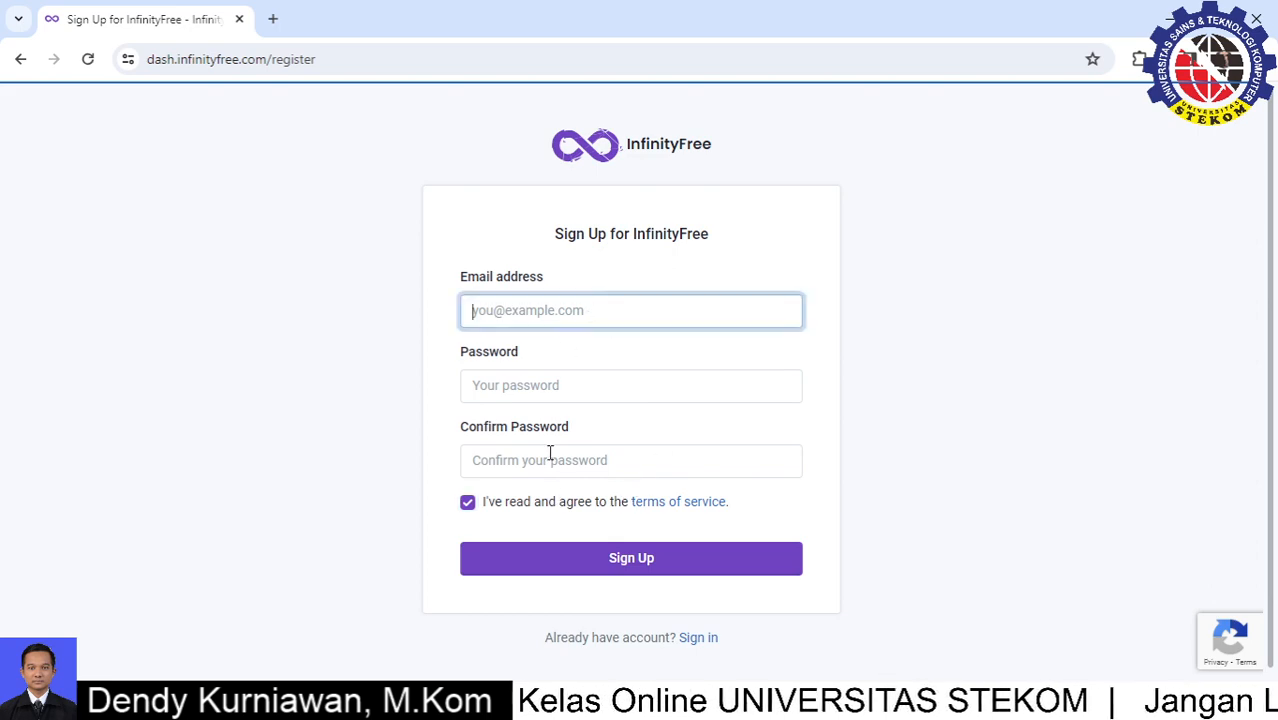
pyautogui.click(467, 502)
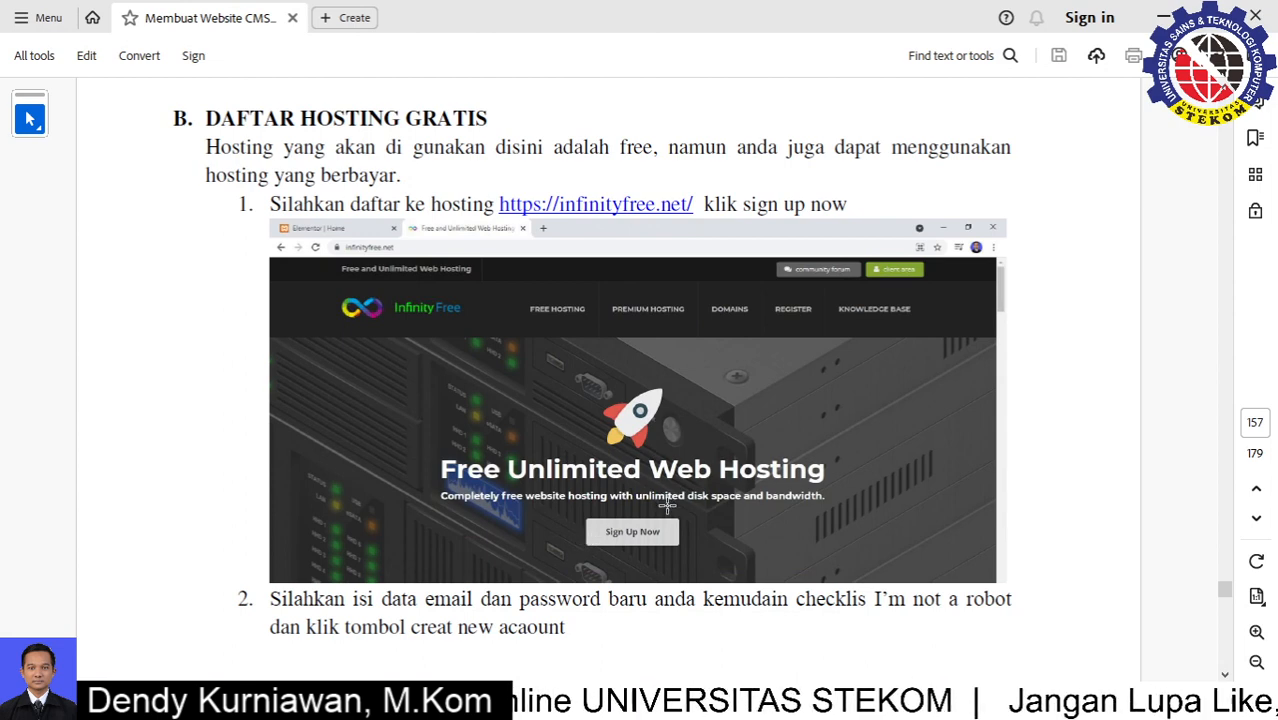
# - Scroll to step 3 on page 158 and highlight the lines about opening the inbox and checking spam
pyautogui.scroll(-5, 677, 545)
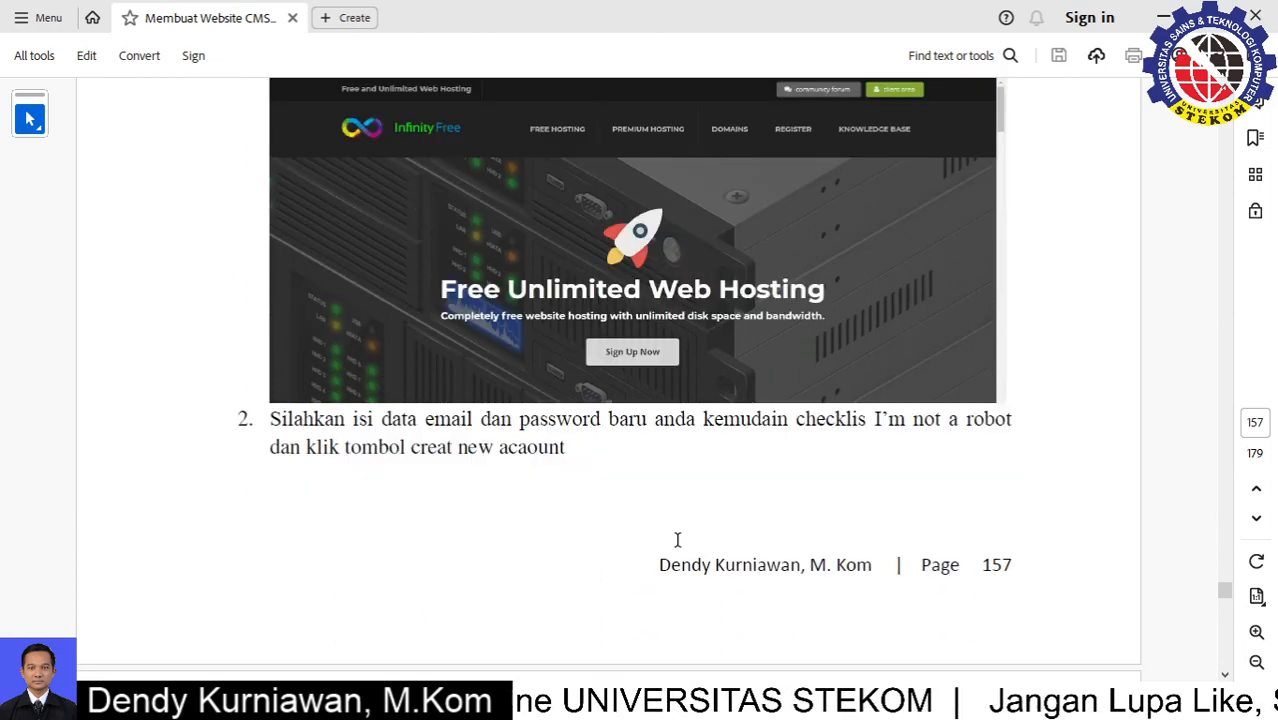
pyautogui.scroll(-3, 679, 551)
pyautogui.scroll(-5, 679, 551)
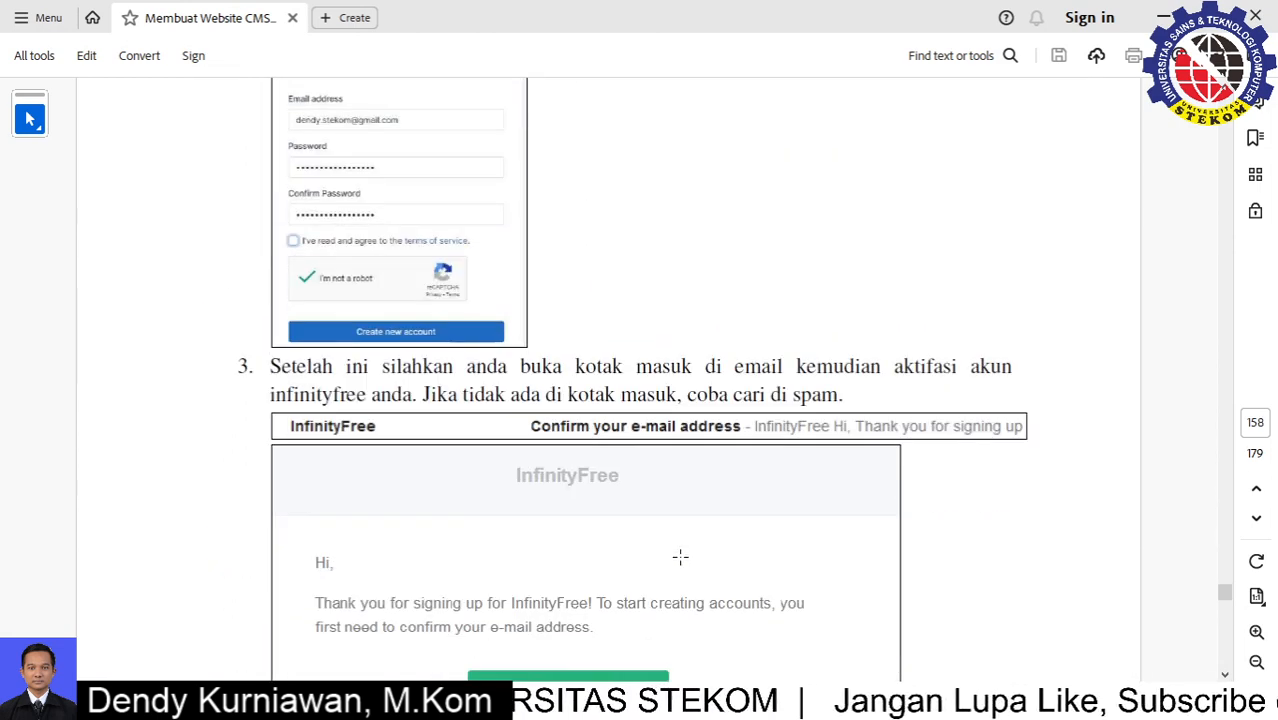
pyautogui.moveTo(381, 366); pyautogui.dragTo(957, 368)
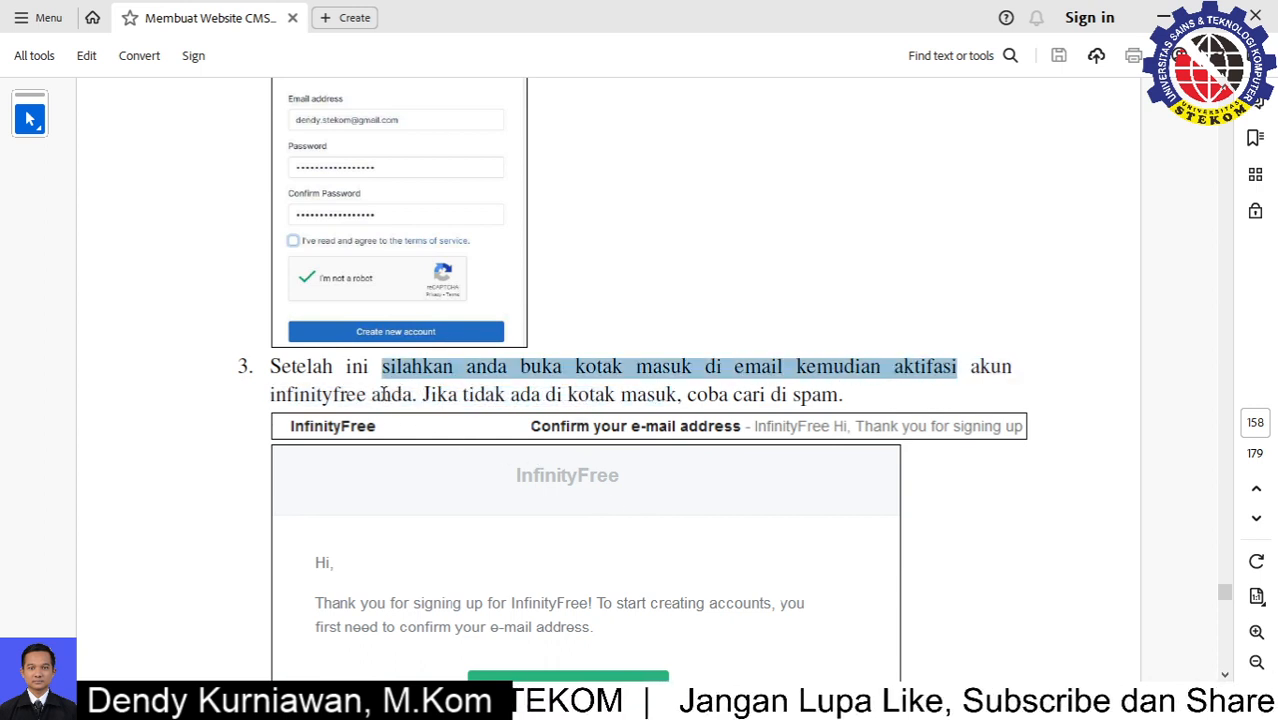
pyautogui.moveTo(374, 395); pyautogui.dragTo(710, 397)
pyautogui.scroll(-3, 758, 421)
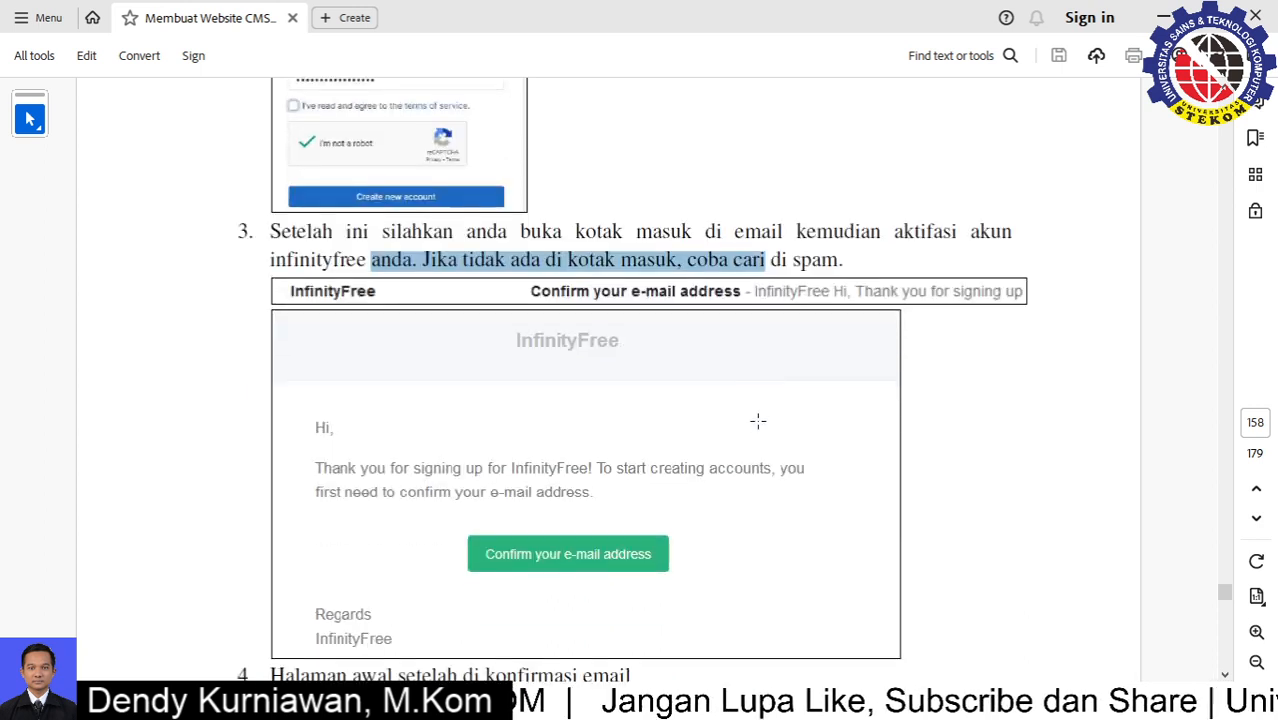
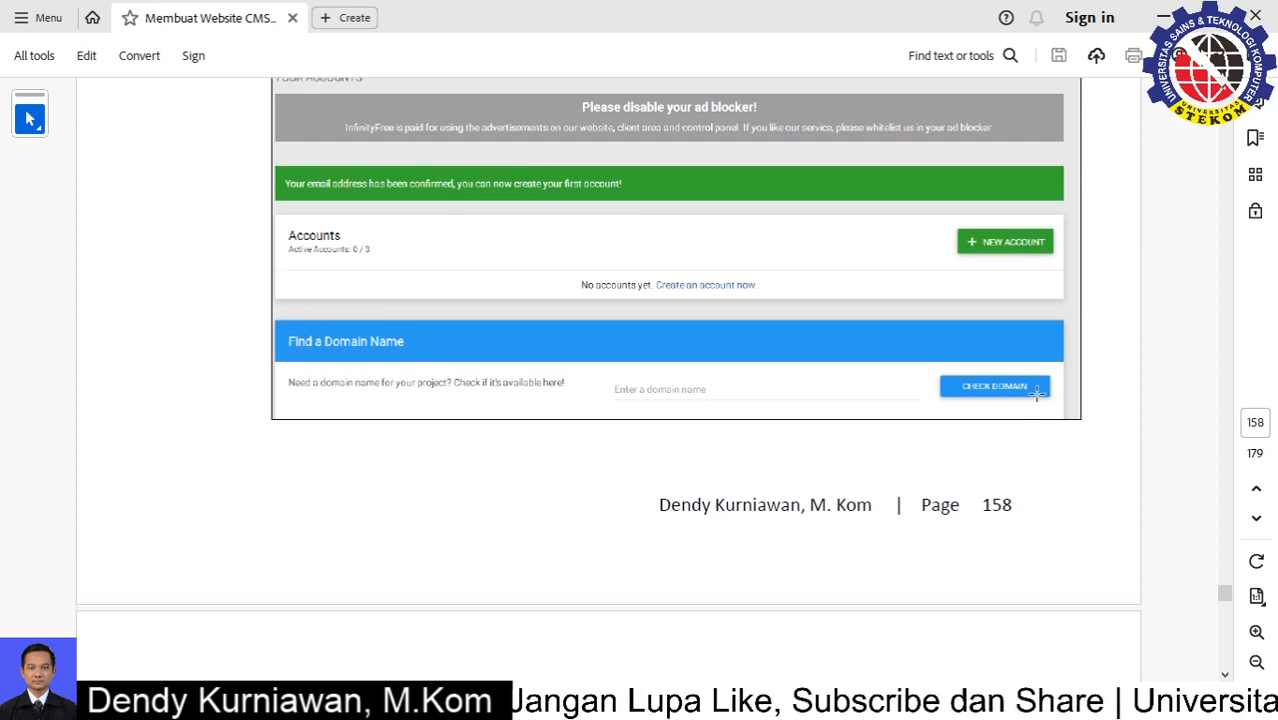
pyautogui.scroll(-5, 1006, 402)
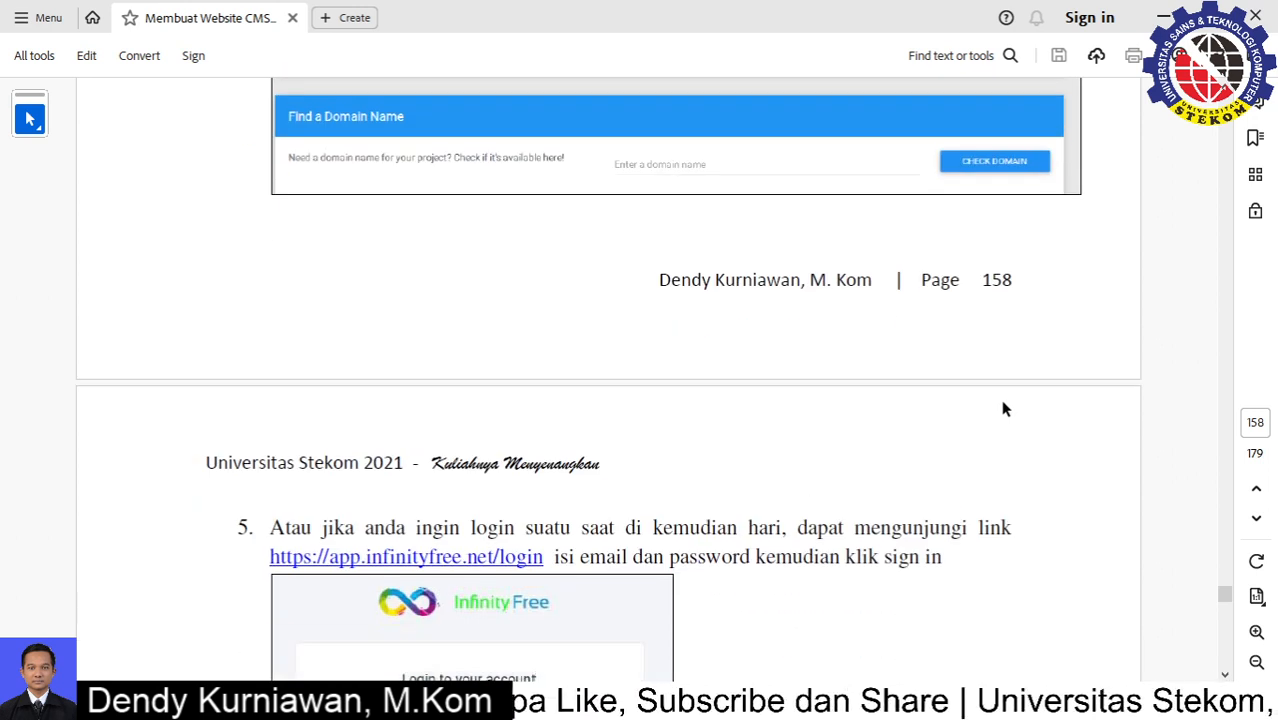
# - Scroll the PDF guide to step 5 on page 159, then bring the InfinityFree sign-up window forward
pyautogui.scroll(-2, 1002, 410)
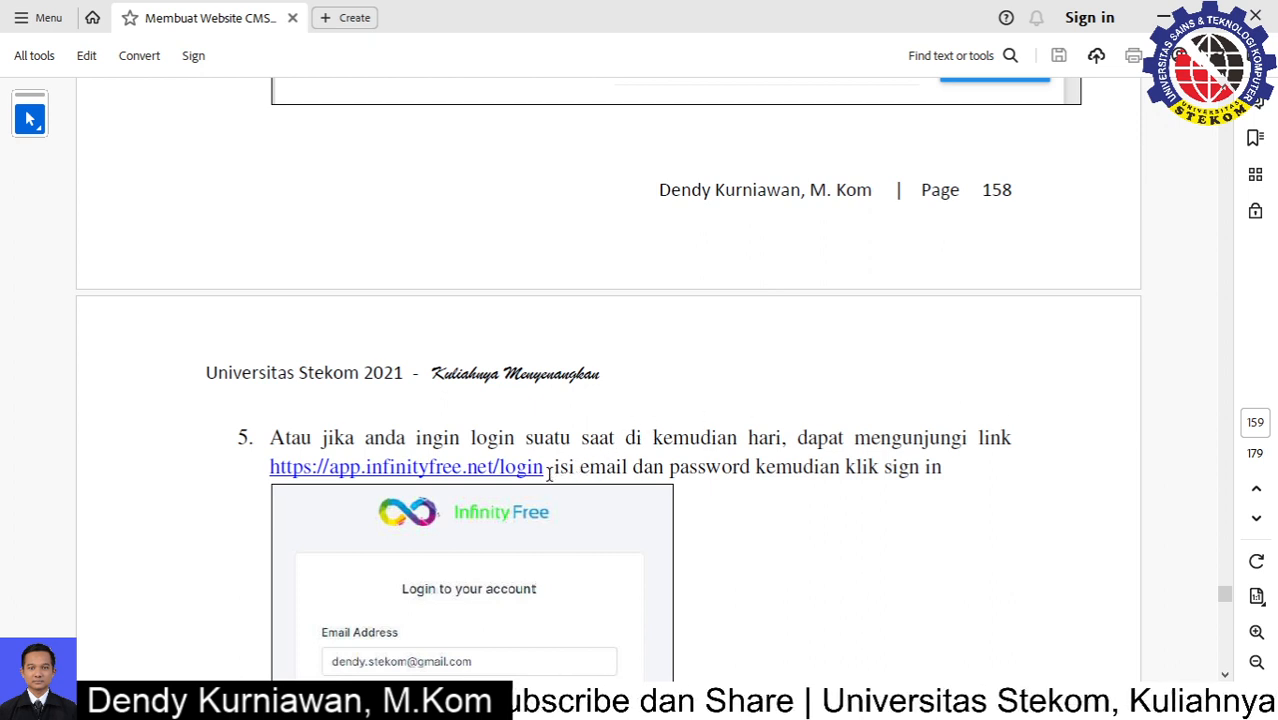
pyautogui.scroll(-2, 585, 461)
pyautogui.scroll(-2, 590, 465)
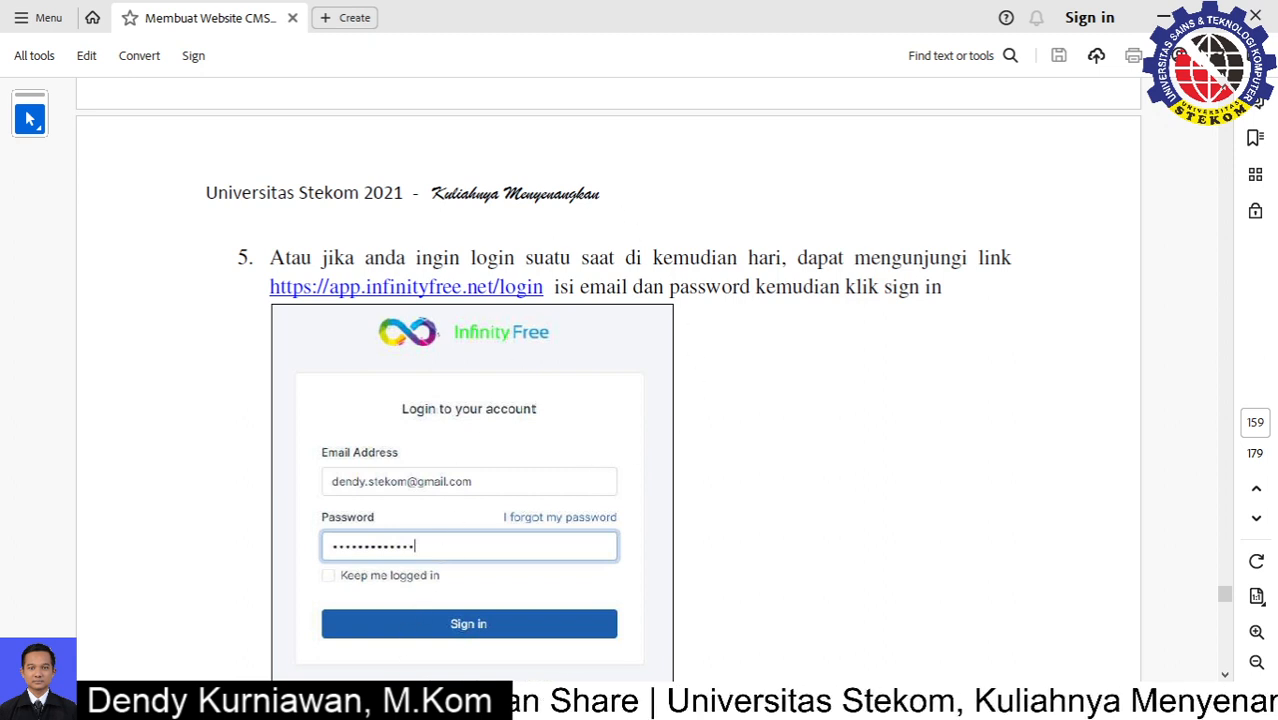
pyautogui.moveTo(431, 703)
pyautogui.click(558, 626)
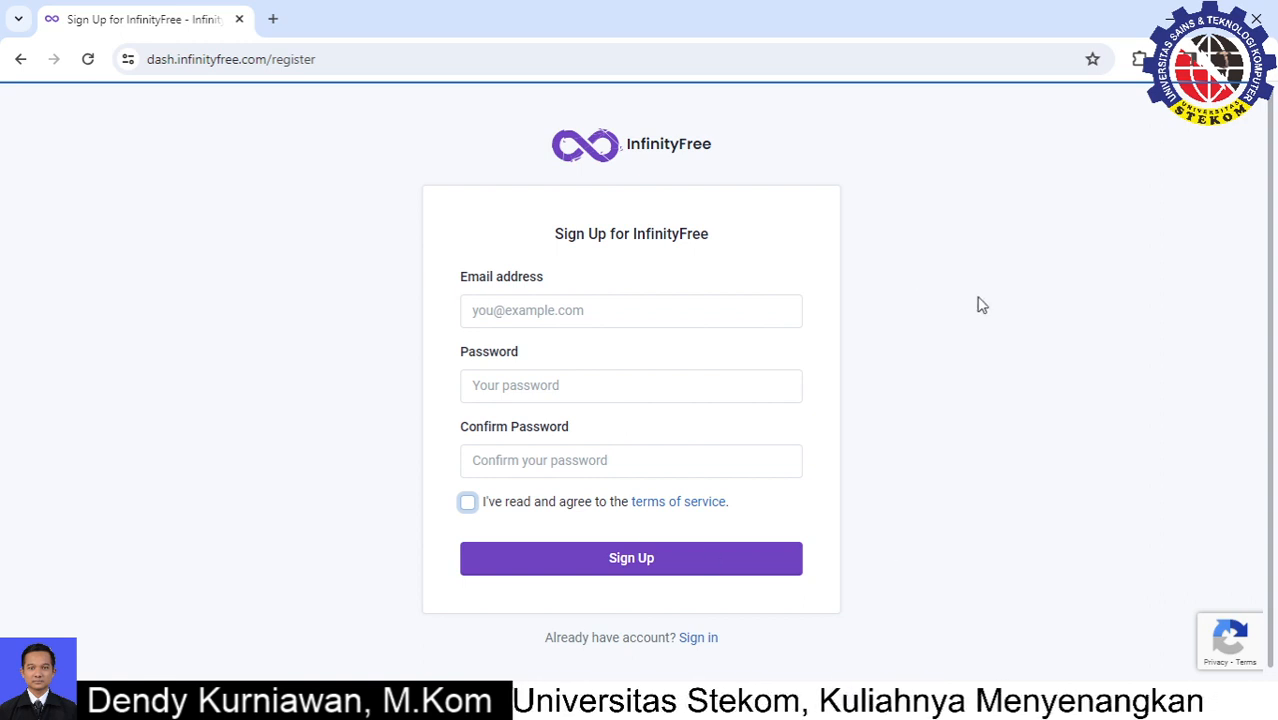
# - Trim the sign-up address back to dash.infinityfree.com and load it
pyautogui.click(373, 57)
pyautogui.click(507, 55)
pyautogui.press('BackSpace')
pyautogui.press('BackSpace')
pyautogui.press('BackSpace')
pyautogui.press('BackSpace')
pyautogui.press('BackSpace')
pyautogui.press('BackSpace')
pyautogui.press('BackSpace')
pyautogui.press('BackSpace')
pyautogui.press('BackSpace')
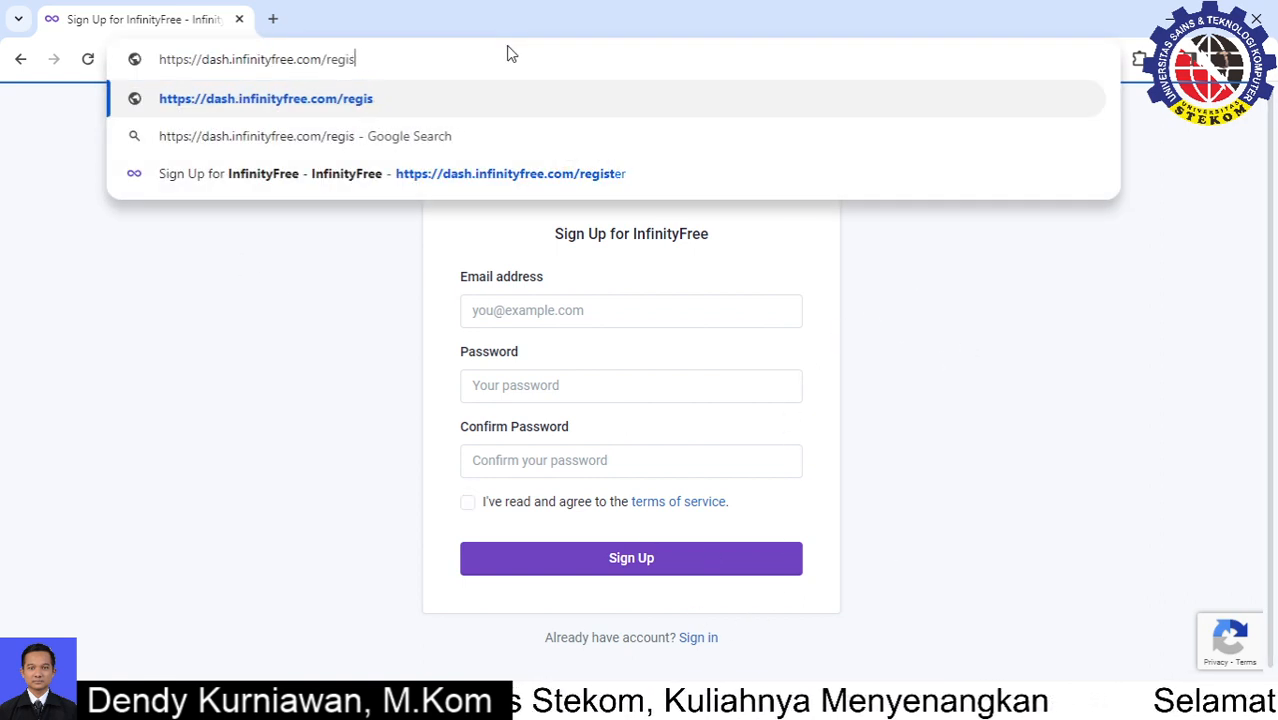
pyautogui.press('Return')
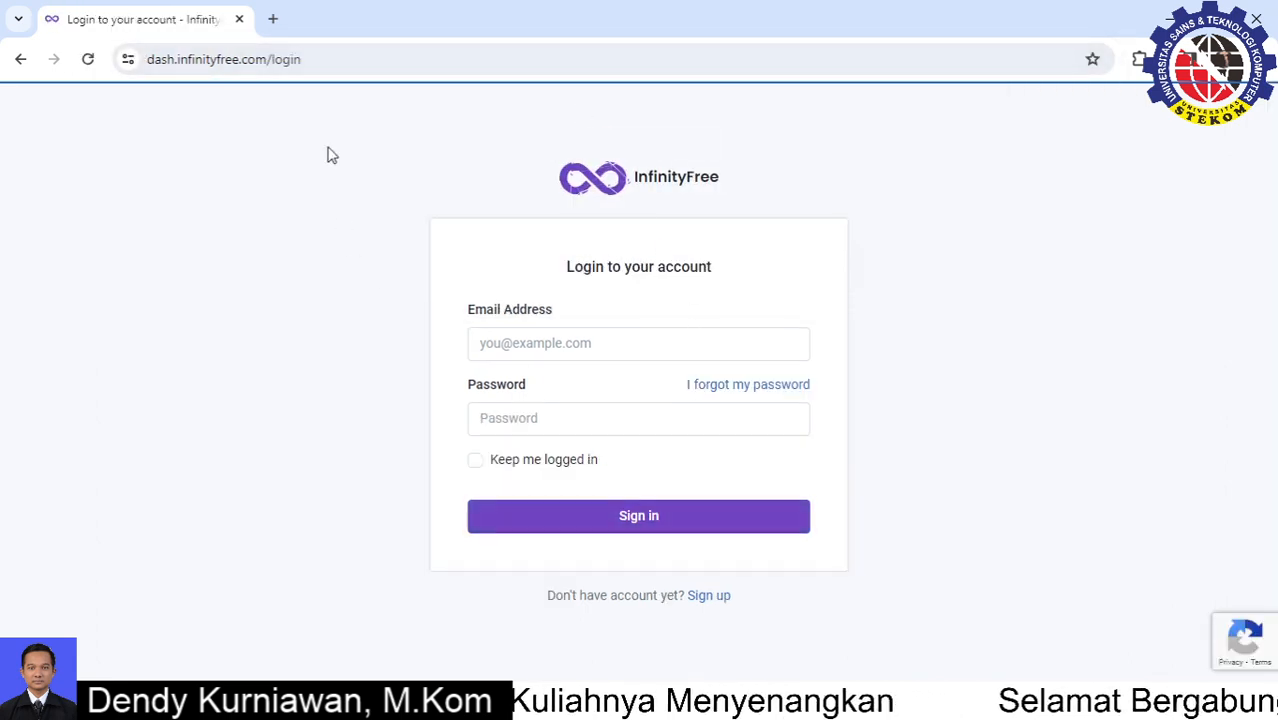
# - Strip /login and dash. from the address to open infinityfree.com, then return to the PDF guide
pyautogui.click(322, 55)
pyautogui.moveTo(355, 57); pyautogui.dragTo(318, 57)
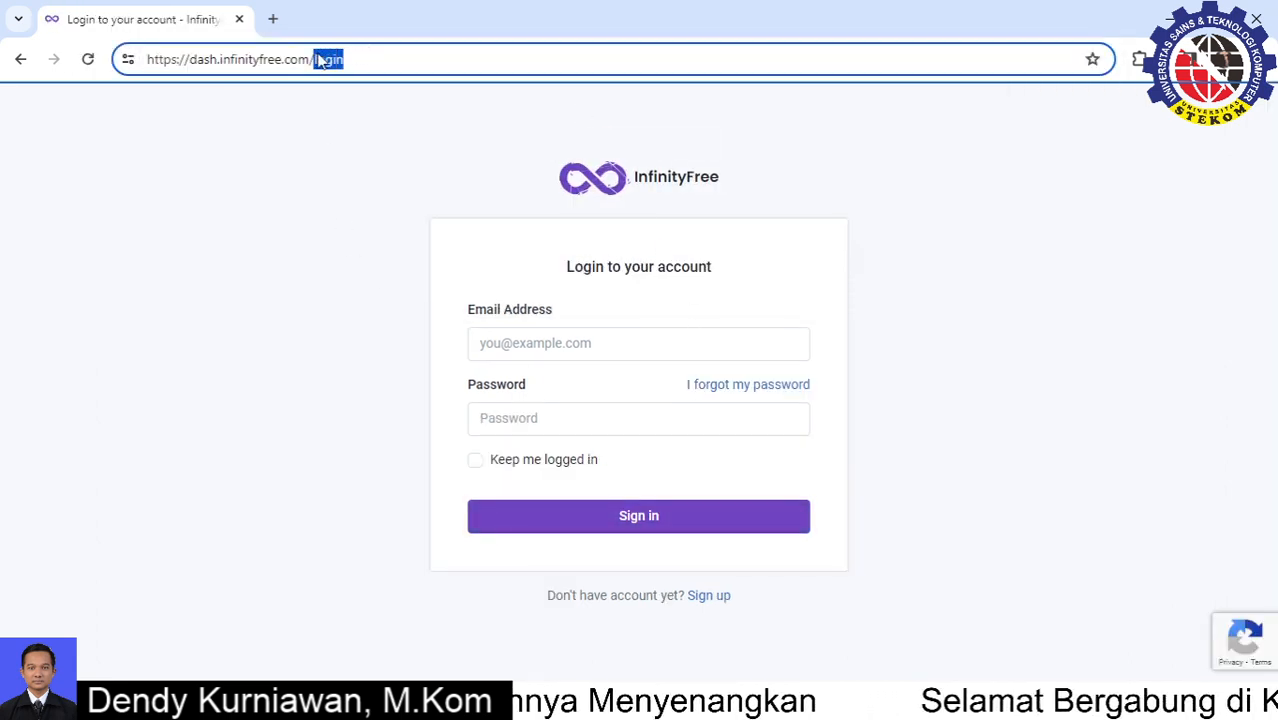
pyautogui.press('BackSpace')
pyautogui.press('Return')
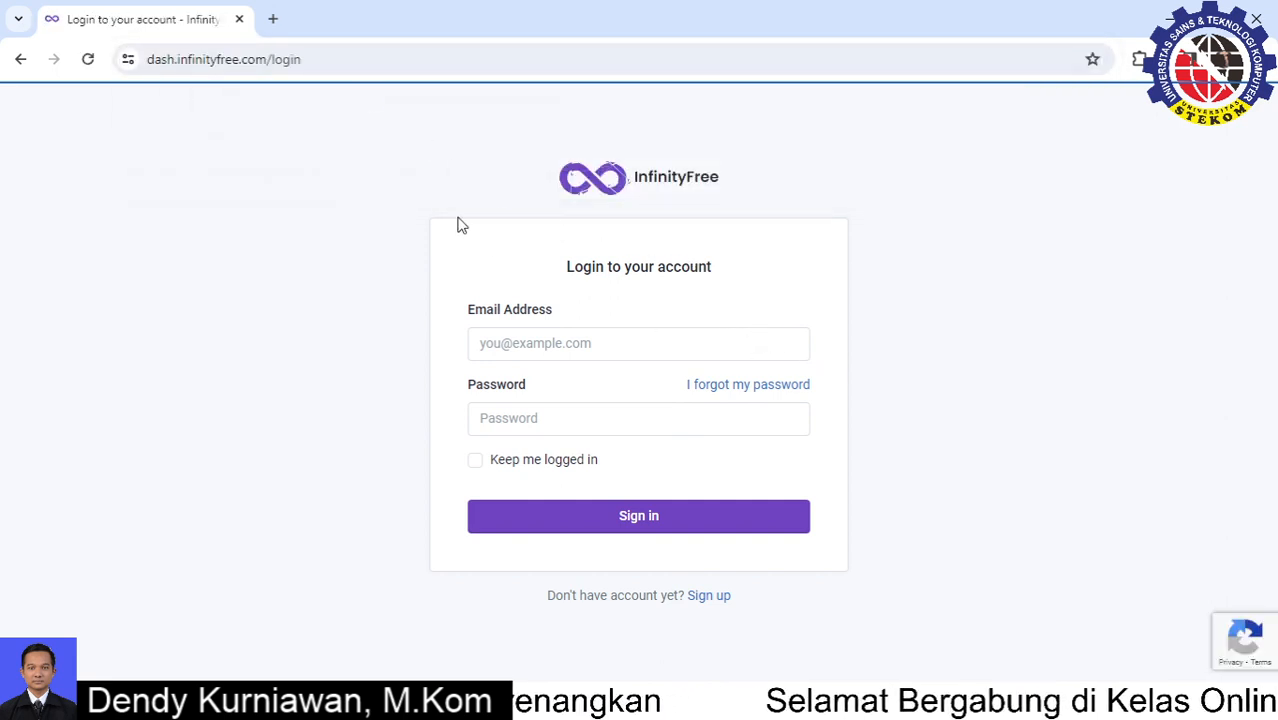
pyautogui.click(342, 61)
pyautogui.click(370, 57)
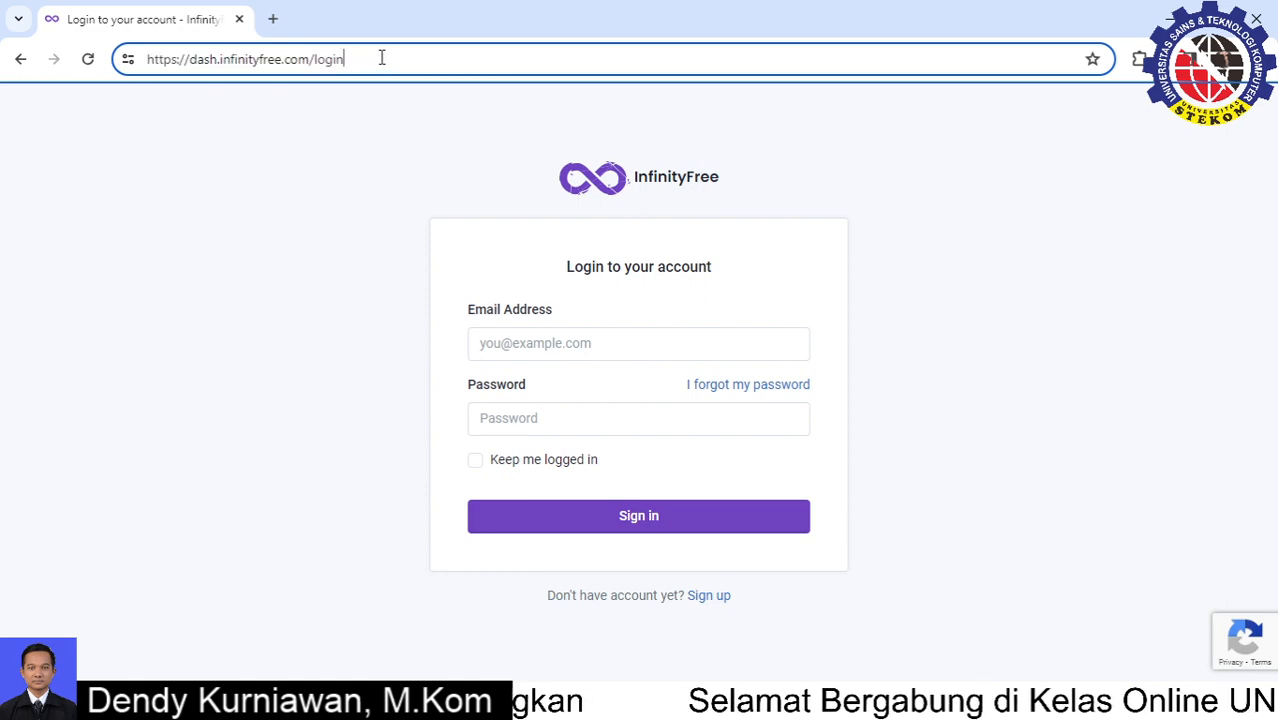
pyautogui.moveTo(379, 56); pyautogui.dragTo(313, 57)
pyautogui.press('BackSpace')
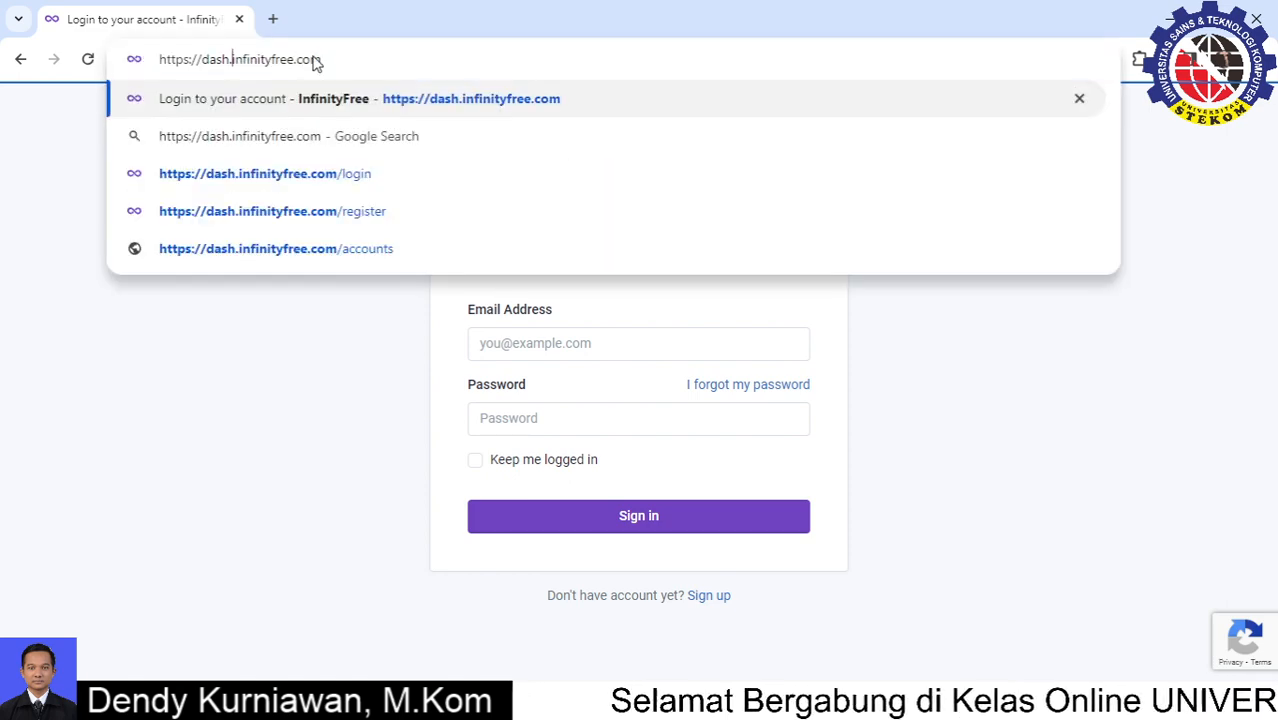
pyautogui.press('BackSpace')
pyautogui.press('BackSpace')
pyautogui.press('BackSpace')
pyautogui.press('BackSpace')
pyautogui.press('BackSpace')
pyautogui.press('Return')
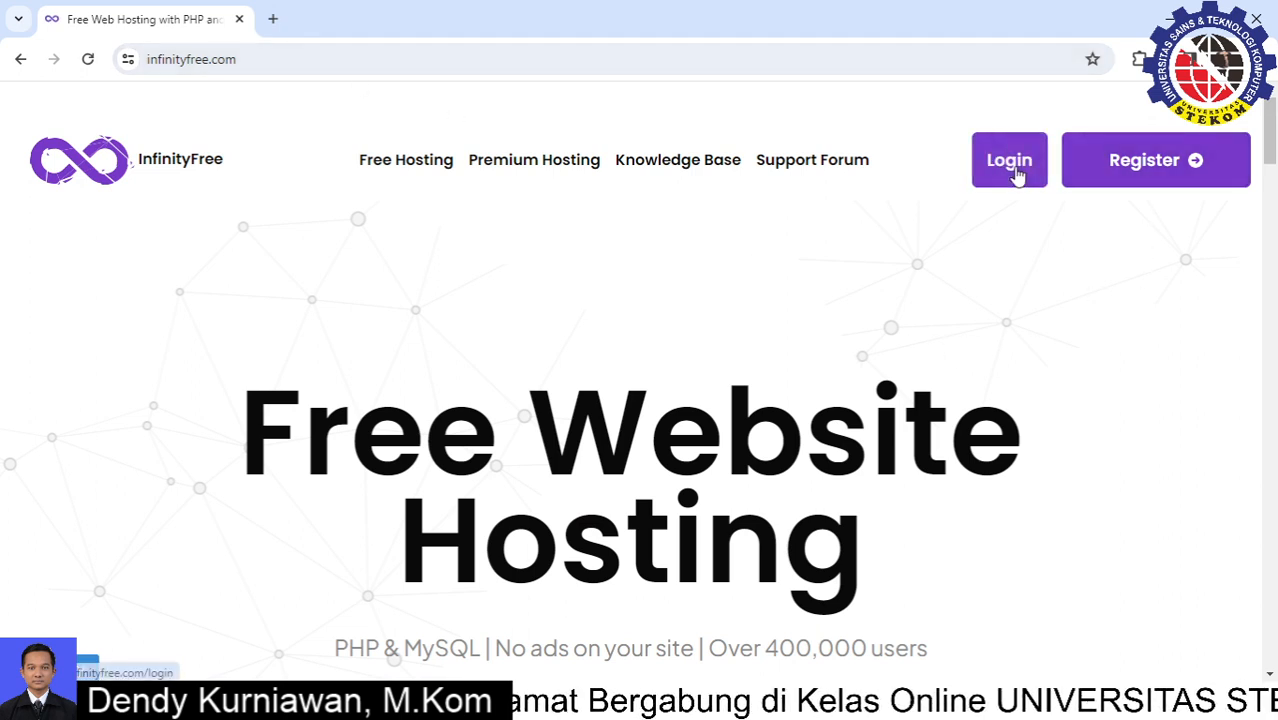
pyautogui.hotkey('alt', 'Tab')
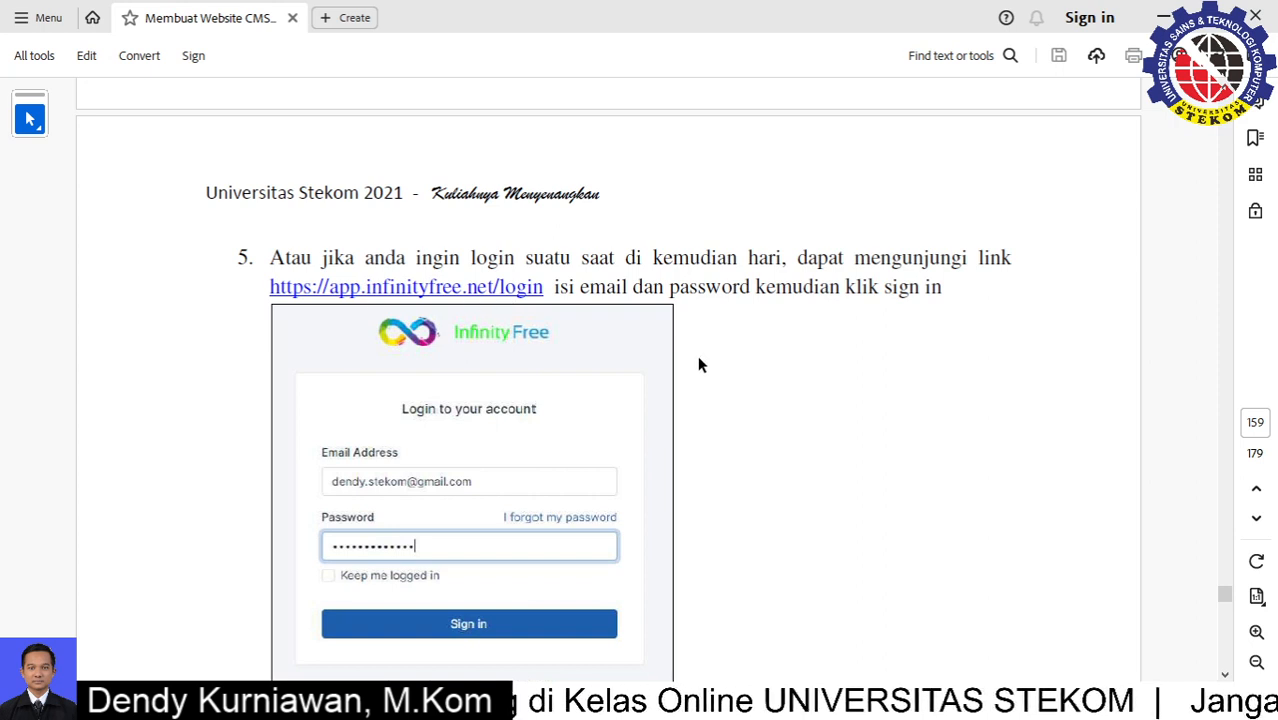
# - Mark the email and password fields in the PDF's login screenshot and scroll on to step 6
pyautogui.scroll(-1, 522, 460)
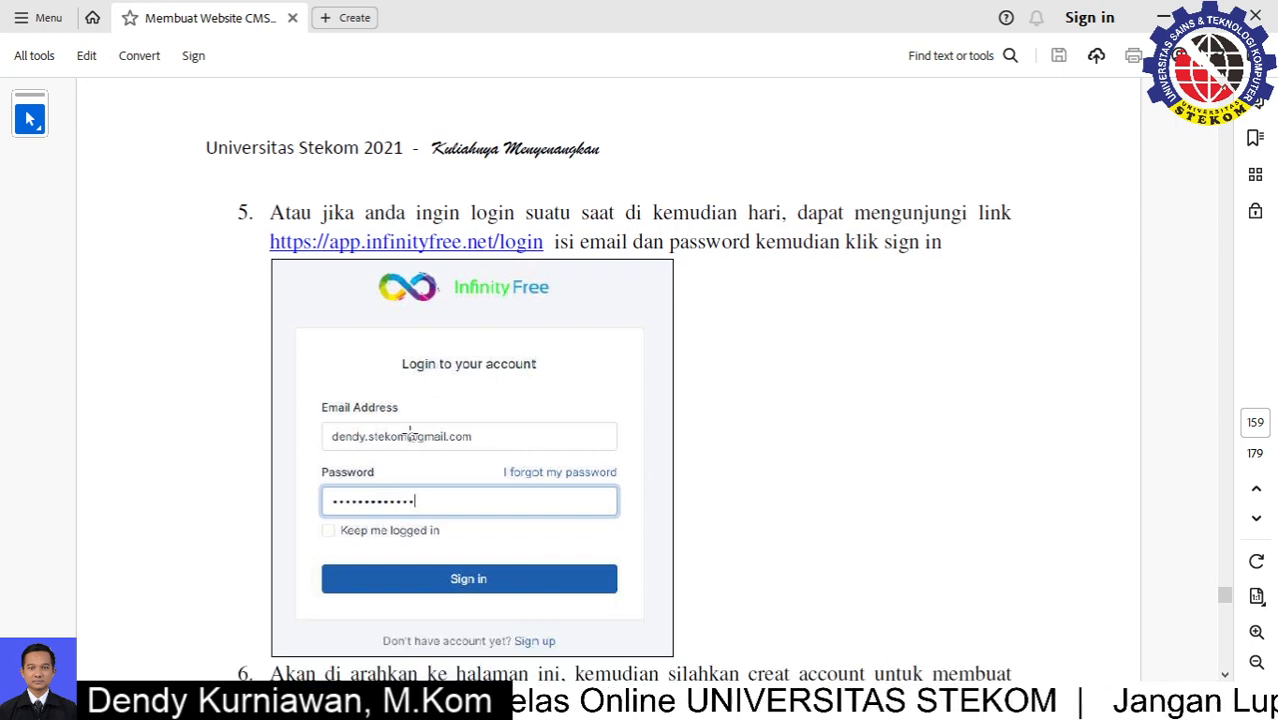
pyautogui.moveTo(317, 414); pyautogui.dragTo(518, 456)
pyautogui.moveTo(312, 469); pyautogui.dragTo(439, 512)
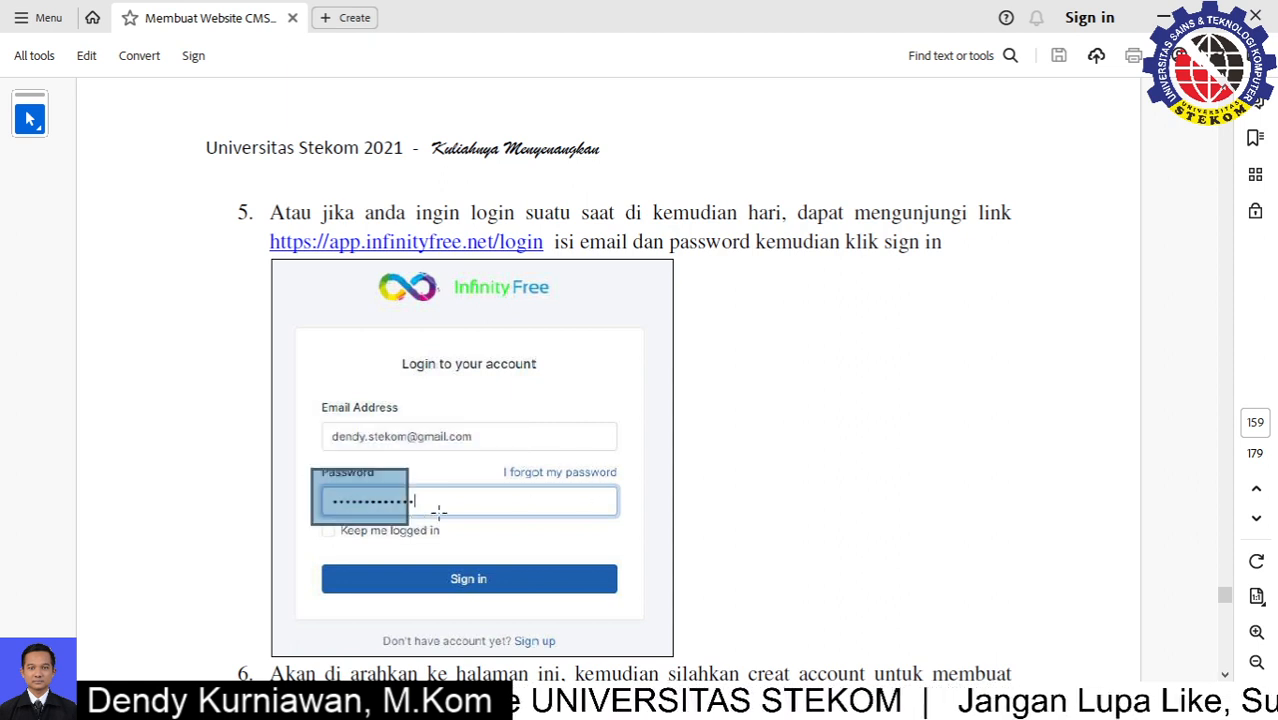
pyautogui.scroll(-3, 491, 490)
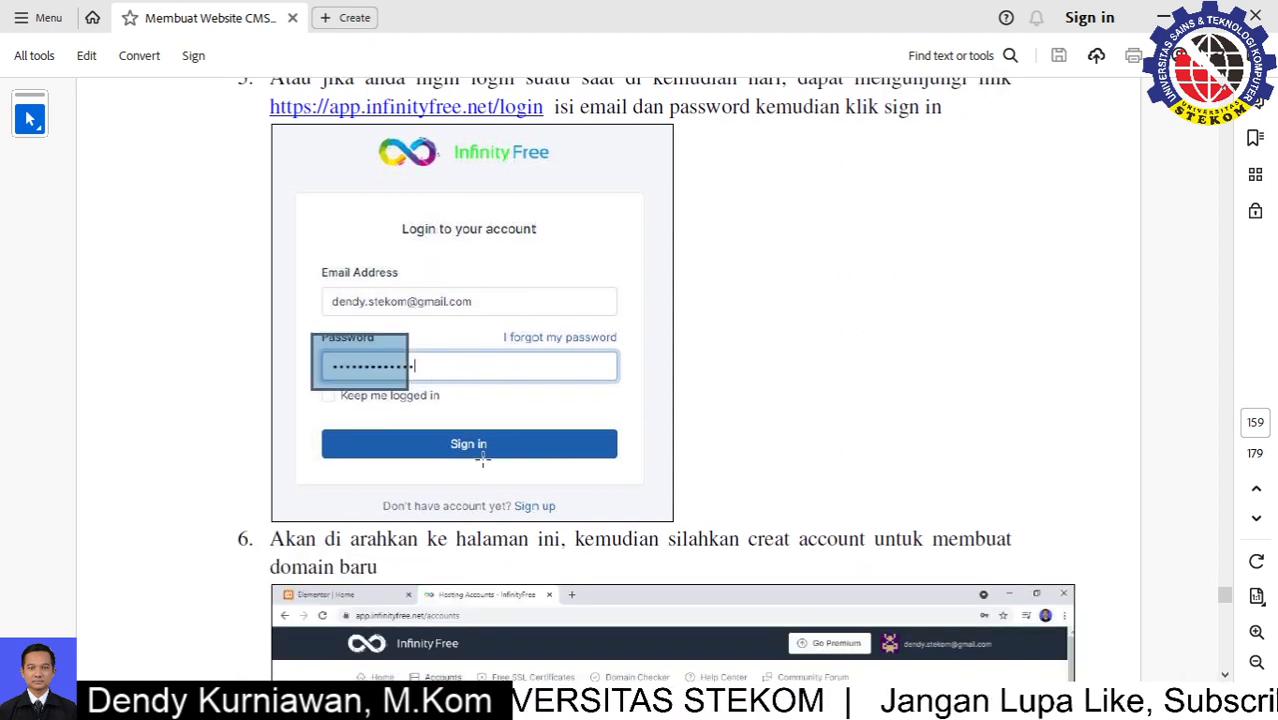
pyautogui.scroll(-3, 482, 460)
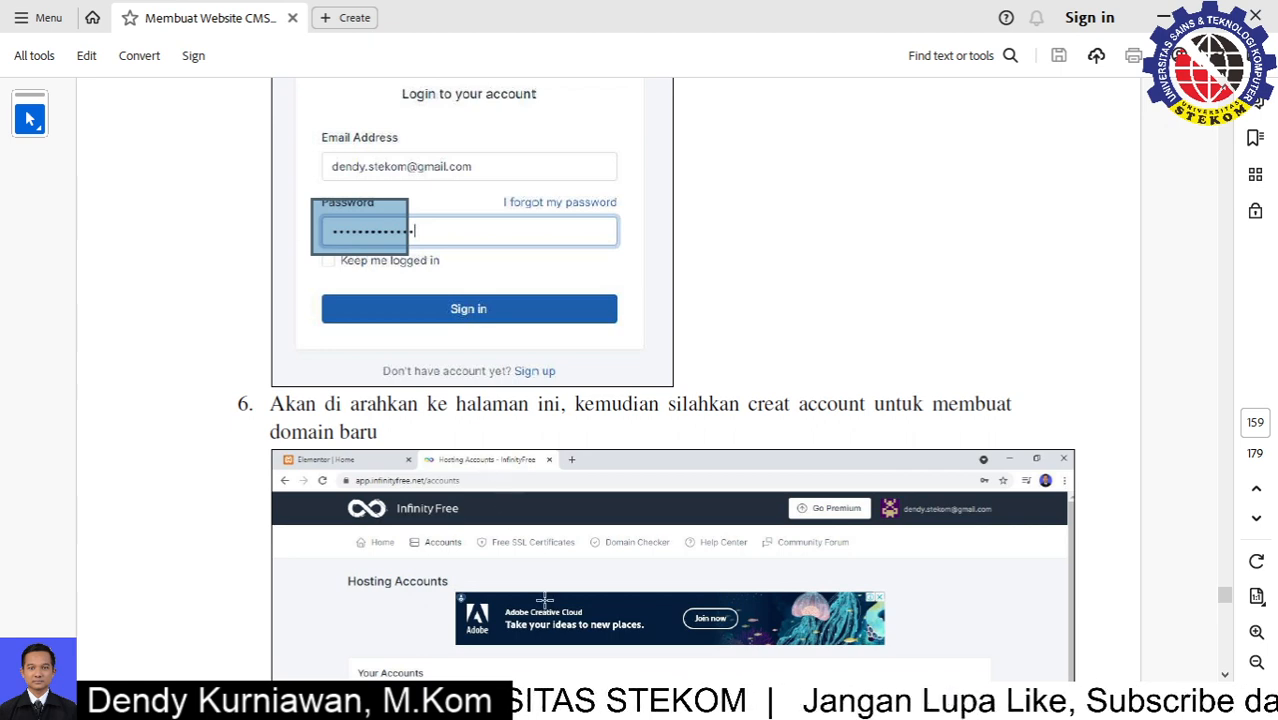
# - Close the InfinityFree home page window and bring up the Hosting Accounts window
pyautogui.moveTo(432, 703)
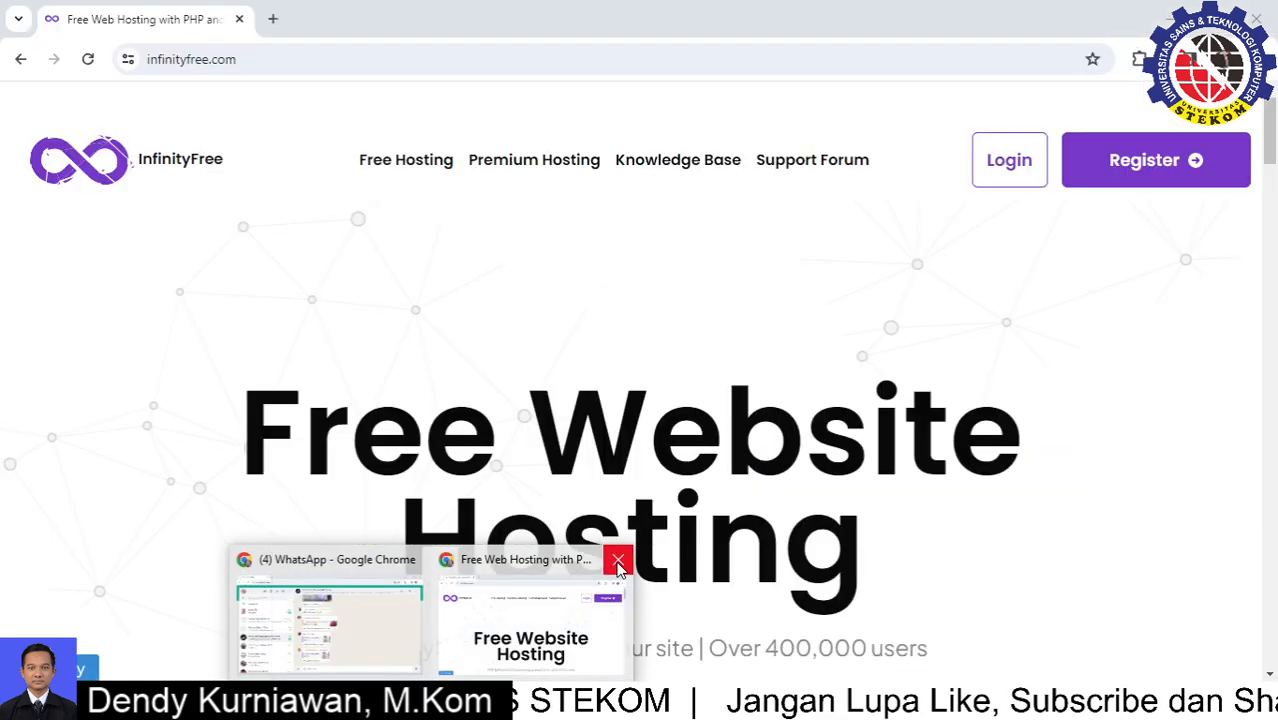
pyautogui.click(619, 563)
pyautogui.click(430, 620)
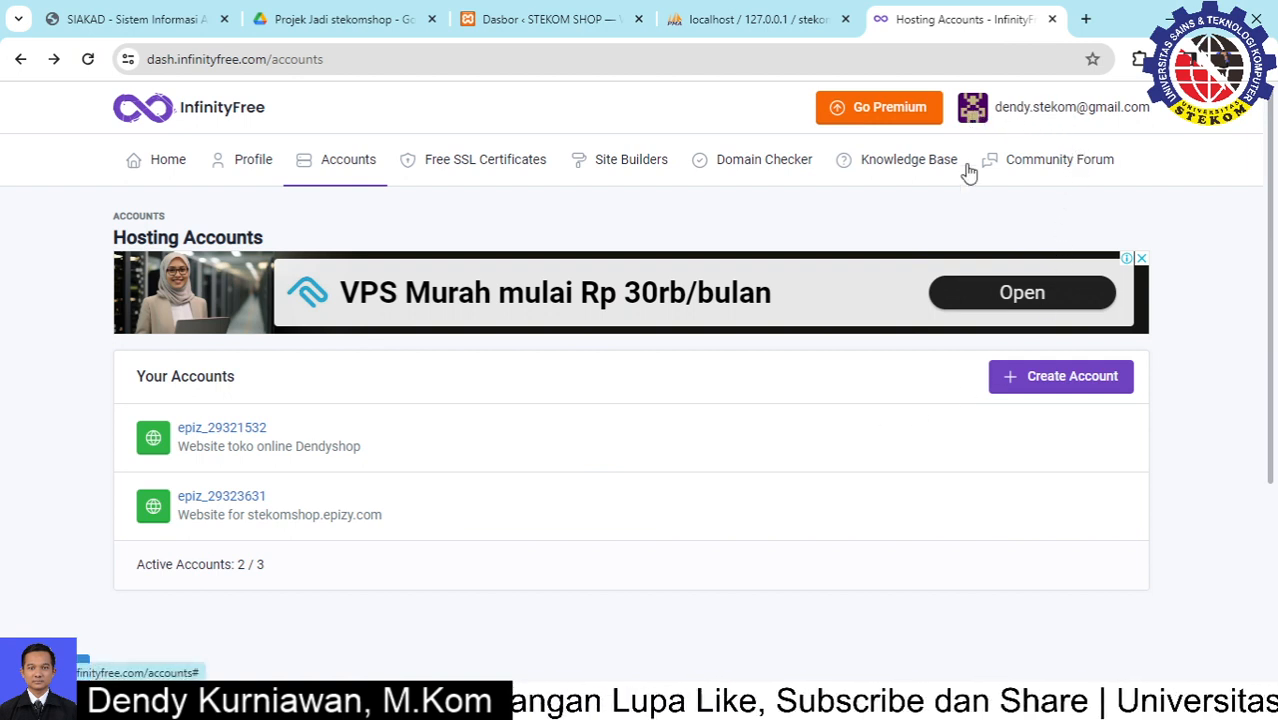
# - Scroll through the hosting accounts list, marking the second account's name and description
pyautogui.scroll(-1, 283, 507)
pyautogui.moveTo(405, 432); pyautogui.dragTo(160, 340)
pyautogui.click(258, 520)
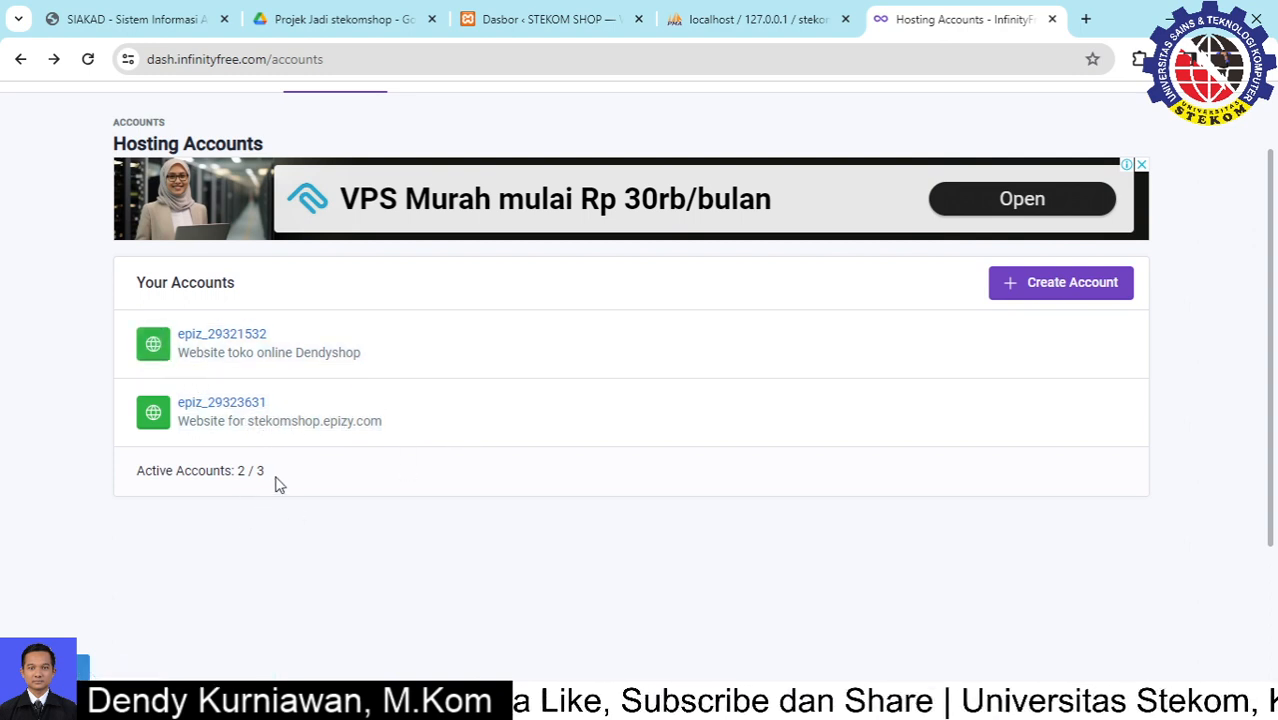
pyautogui.moveTo(279, 484); pyautogui.dragTo(240, 470)
pyautogui.scroll(1, 644, 214)
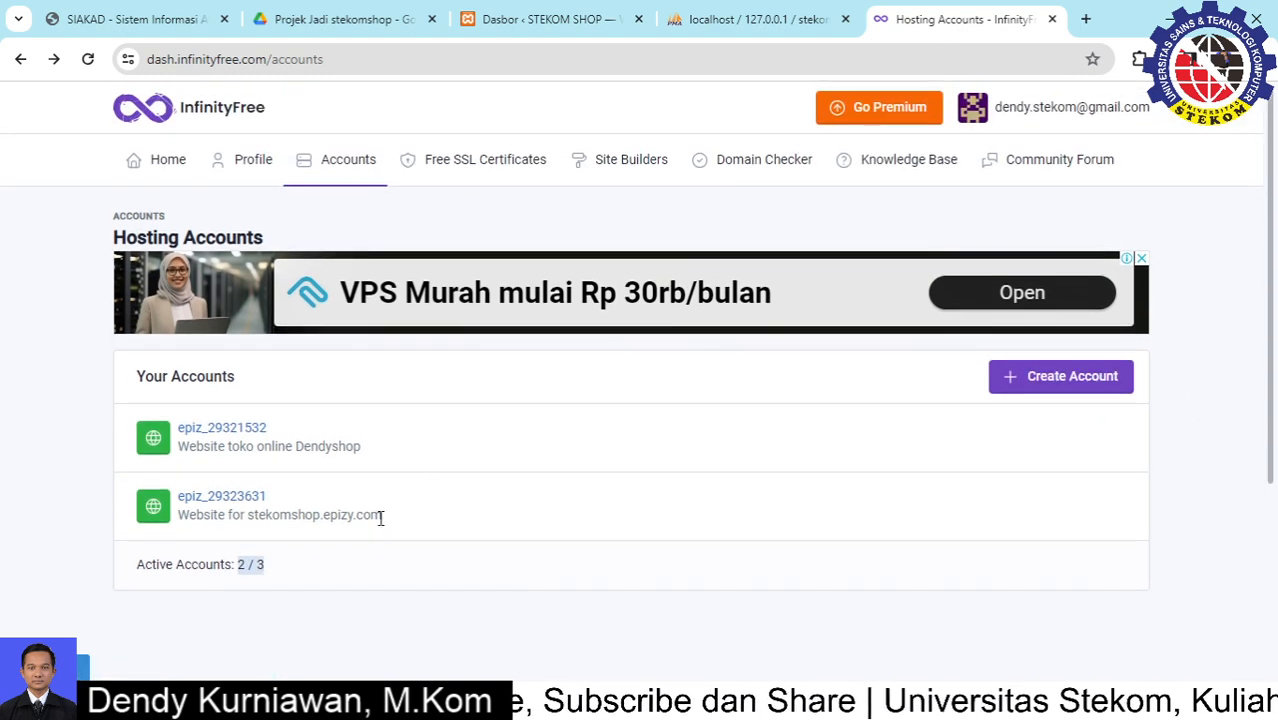
pyautogui.moveTo(380, 518); pyautogui.dragTo(251, 551)
pyautogui.click(451, 500)
pyautogui.click(382, 559)
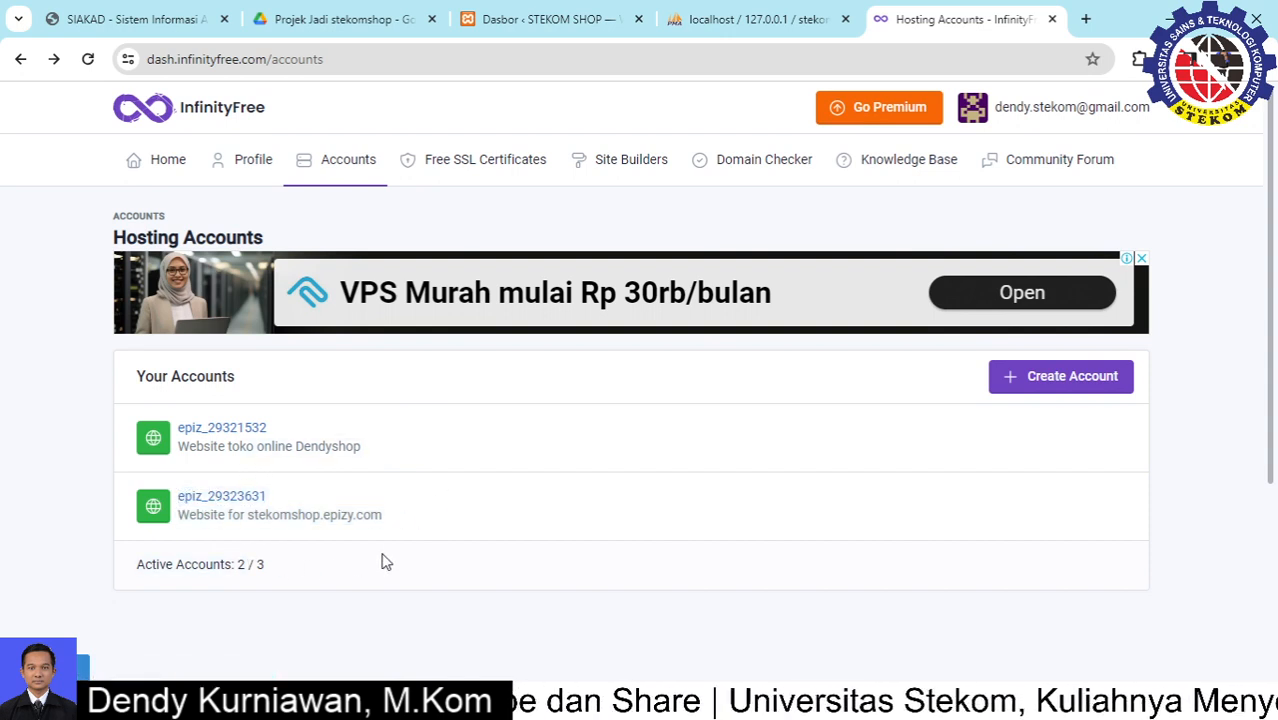
# - Mark the stekomshop.epizy.com account and select its domain in the details page's Label field
pyautogui.moveTo(365, 453); pyautogui.dragTo(309, 452)
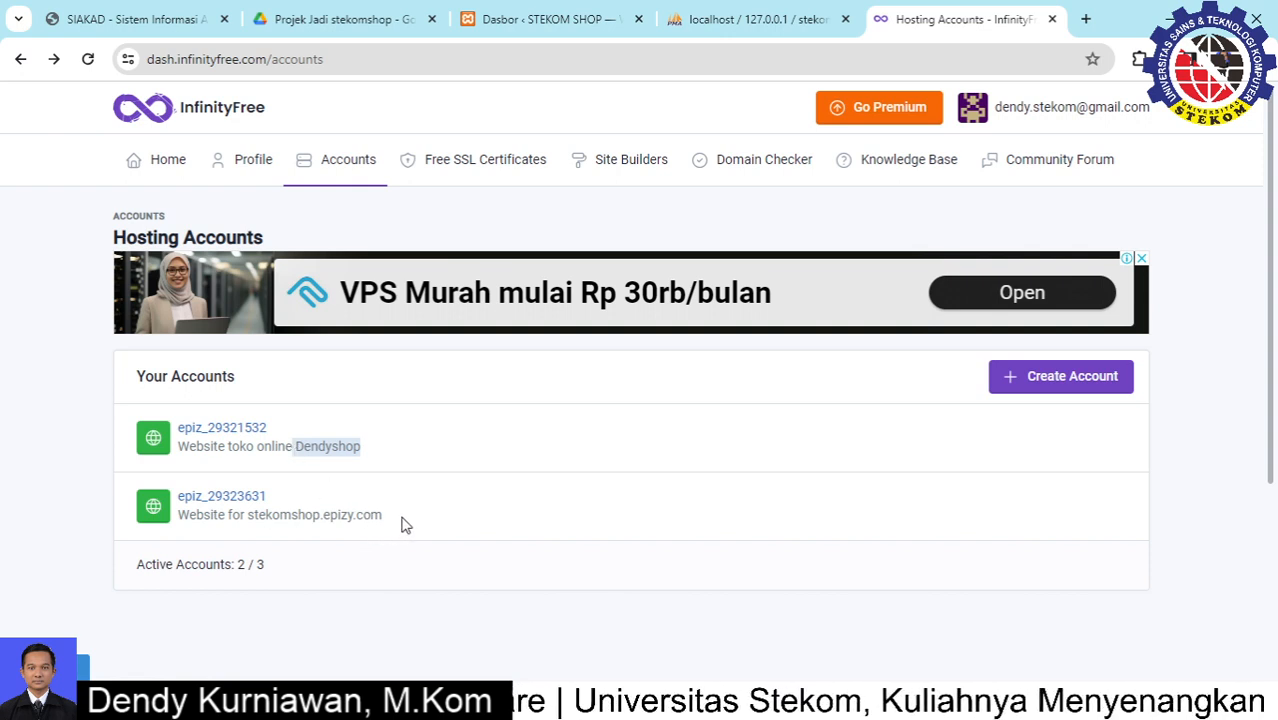
pyautogui.moveTo(400, 524); pyautogui.dragTo(245, 535)
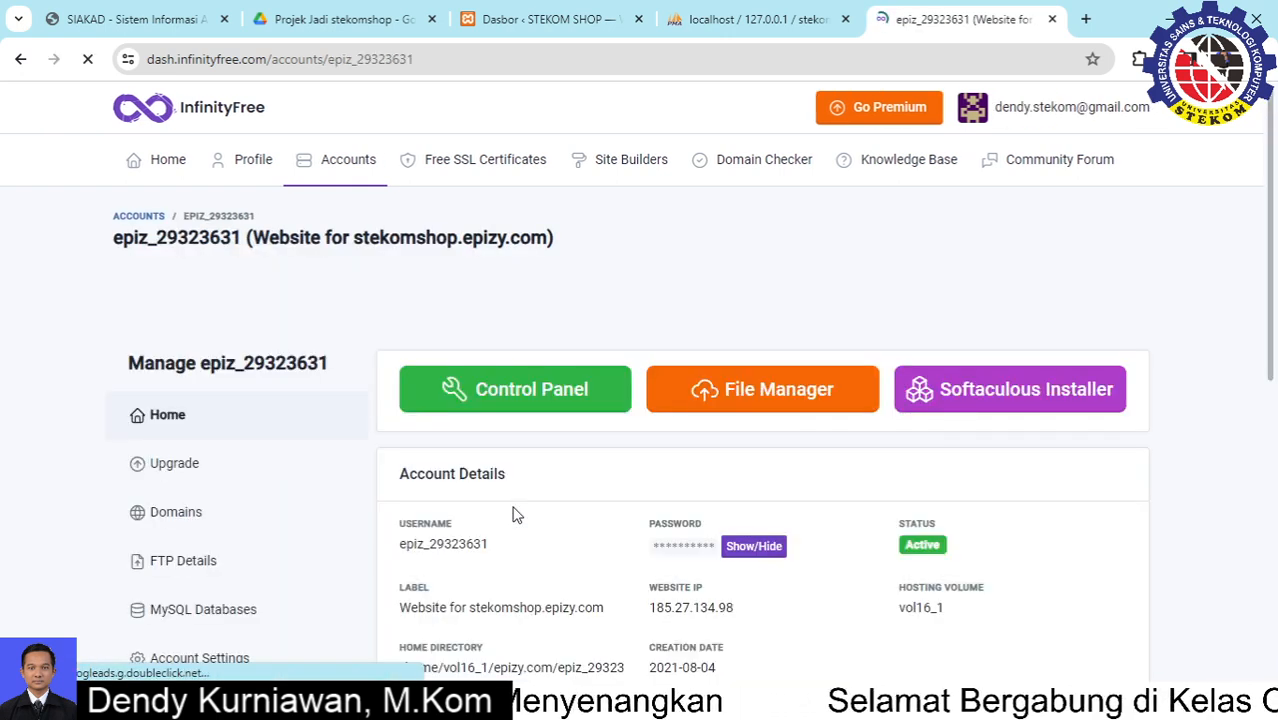
pyautogui.scroll(-1, 520, 495)
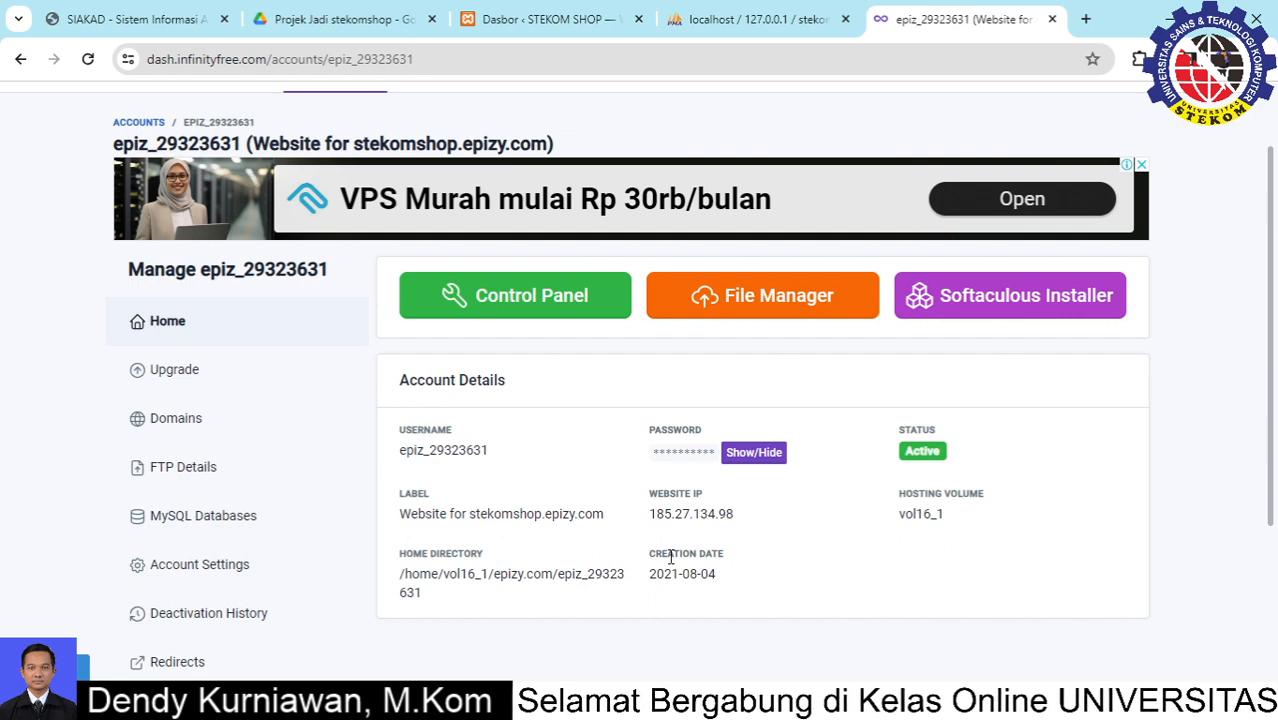
pyautogui.moveTo(600, 514); pyautogui.dragTo(472, 518)
pyautogui.hotkey('ctrl', 'c')
# - Visit stekomshop.epizy.com in a new tab, close it, dismiss the ad, and return to hosting accounts
pyautogui.click(1085, 19)
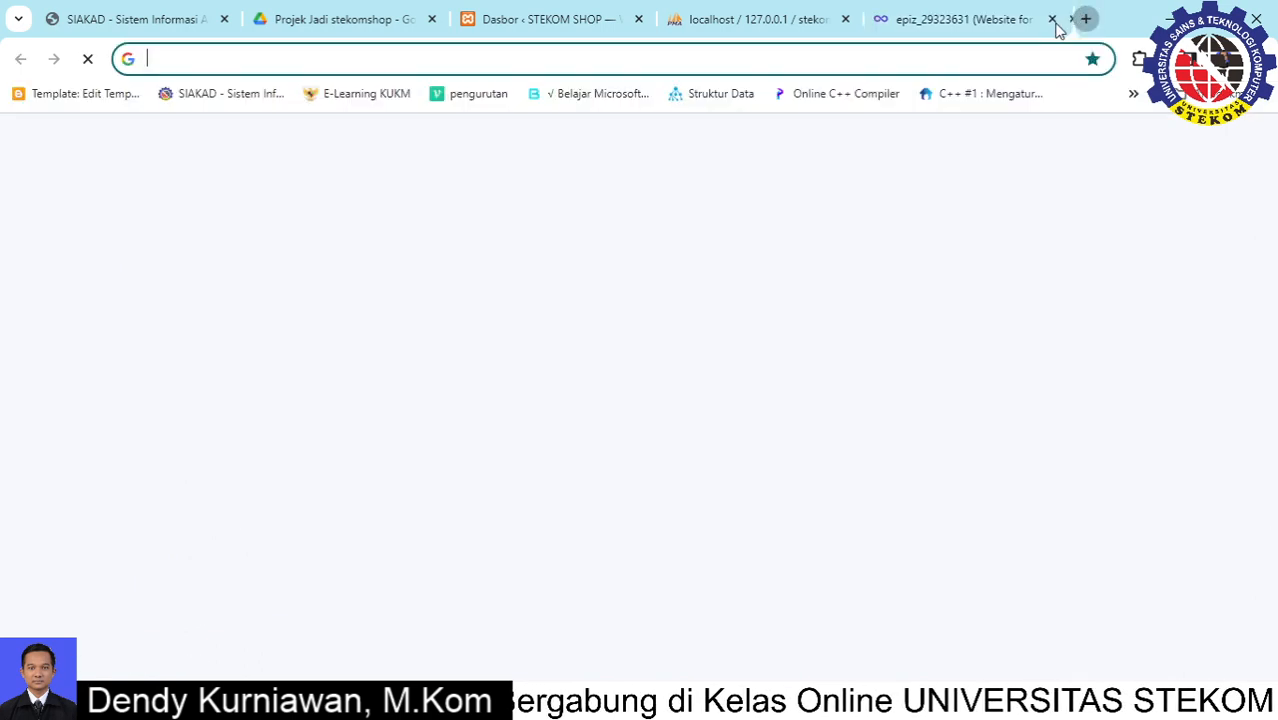
pyautogui.hotkey('ctrl', 'v')
pyautogui.press('Return')
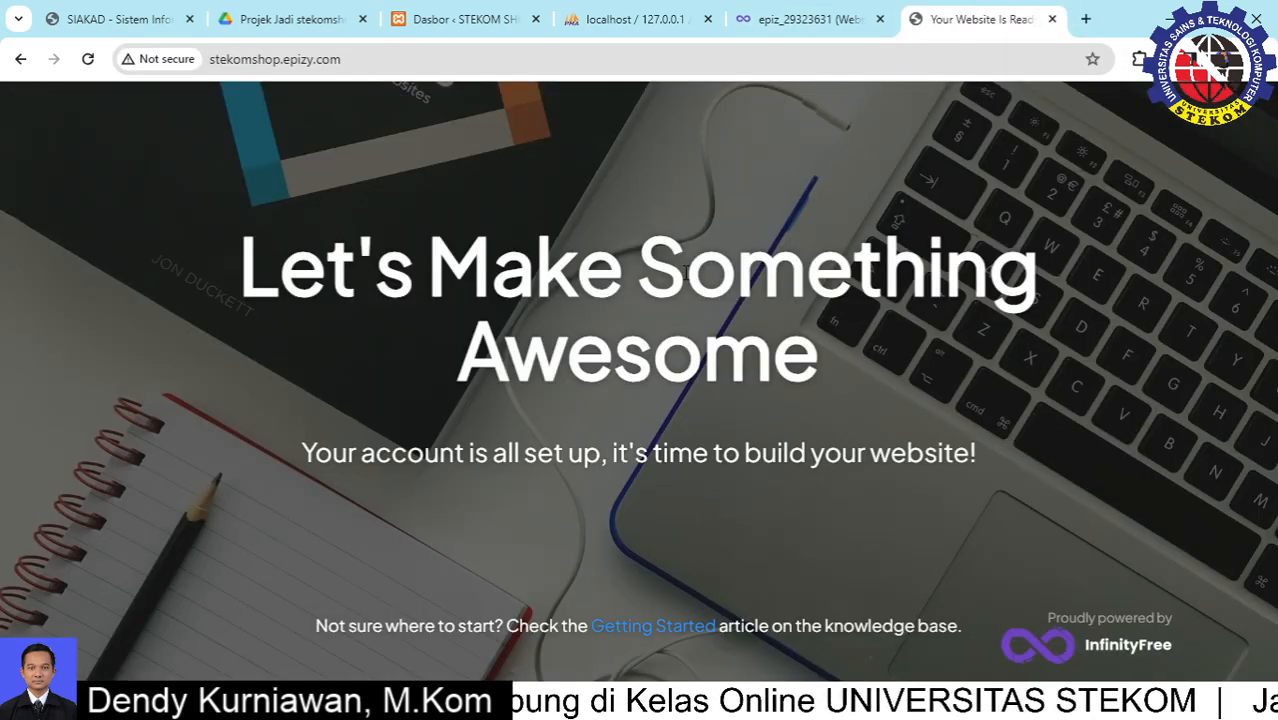
pyautogui.click(1052, 19)
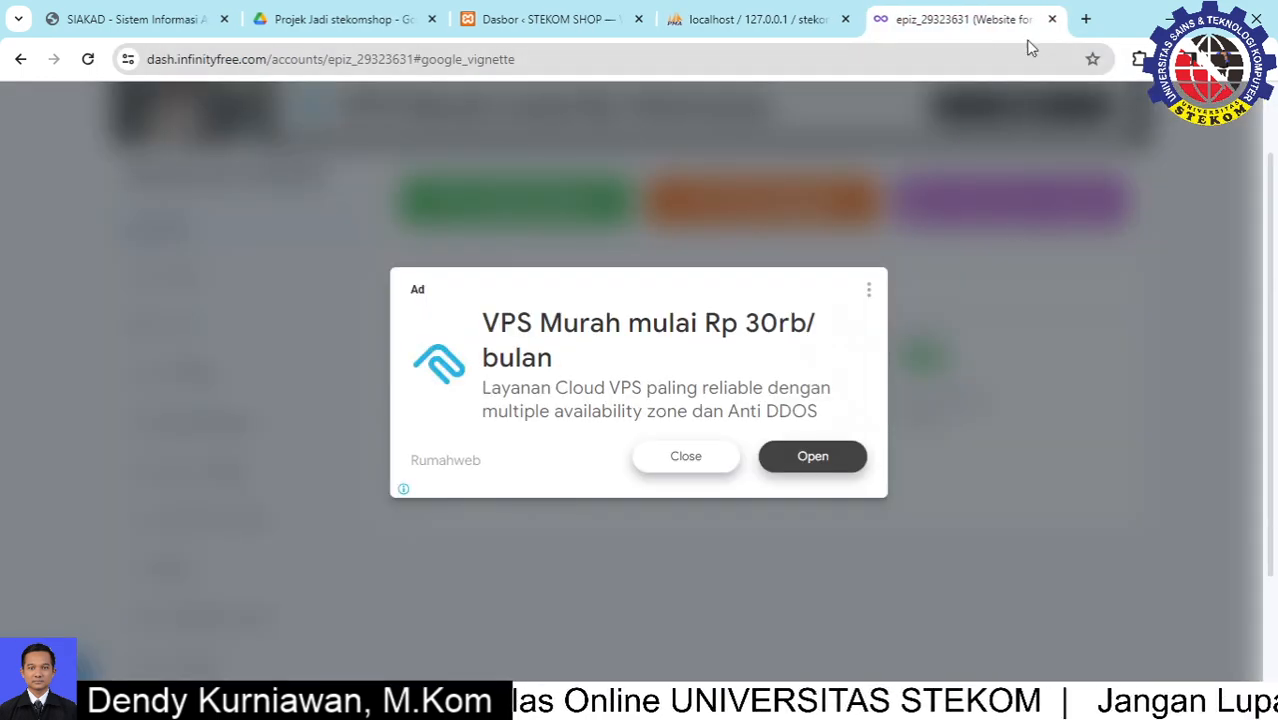
pyautogui.click(711, 465)
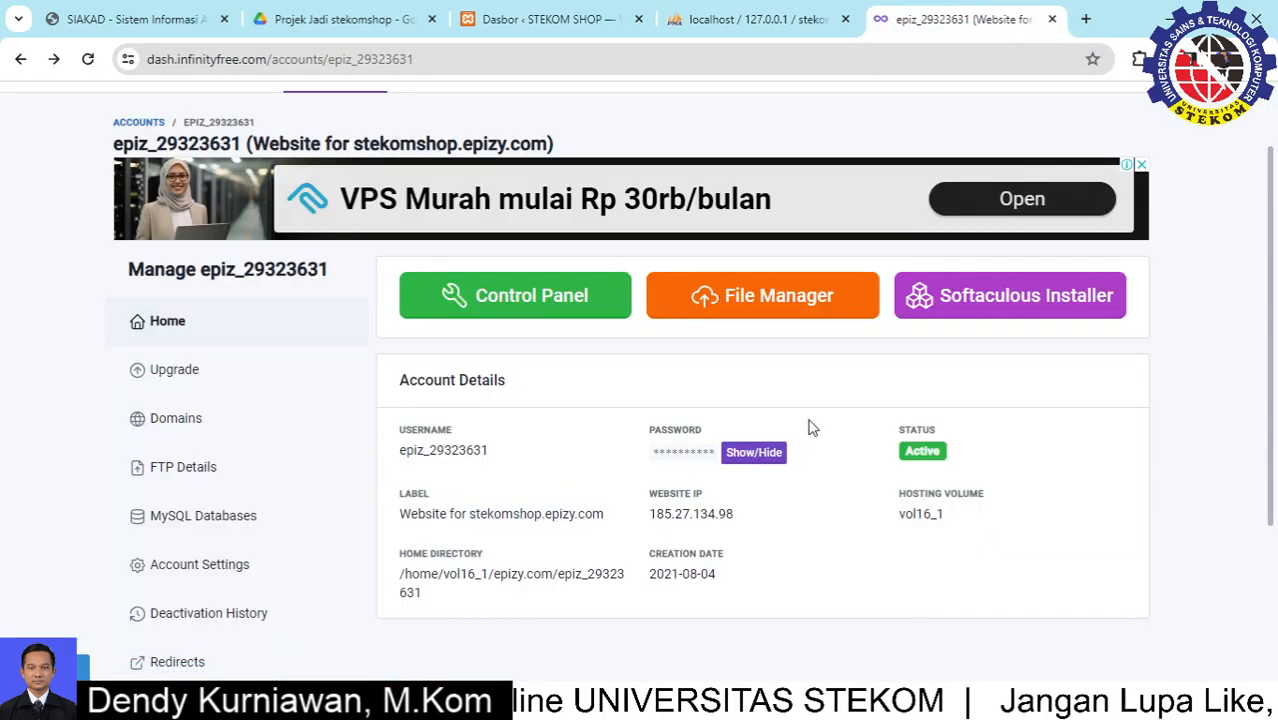
pyautogui.click(20, 59)
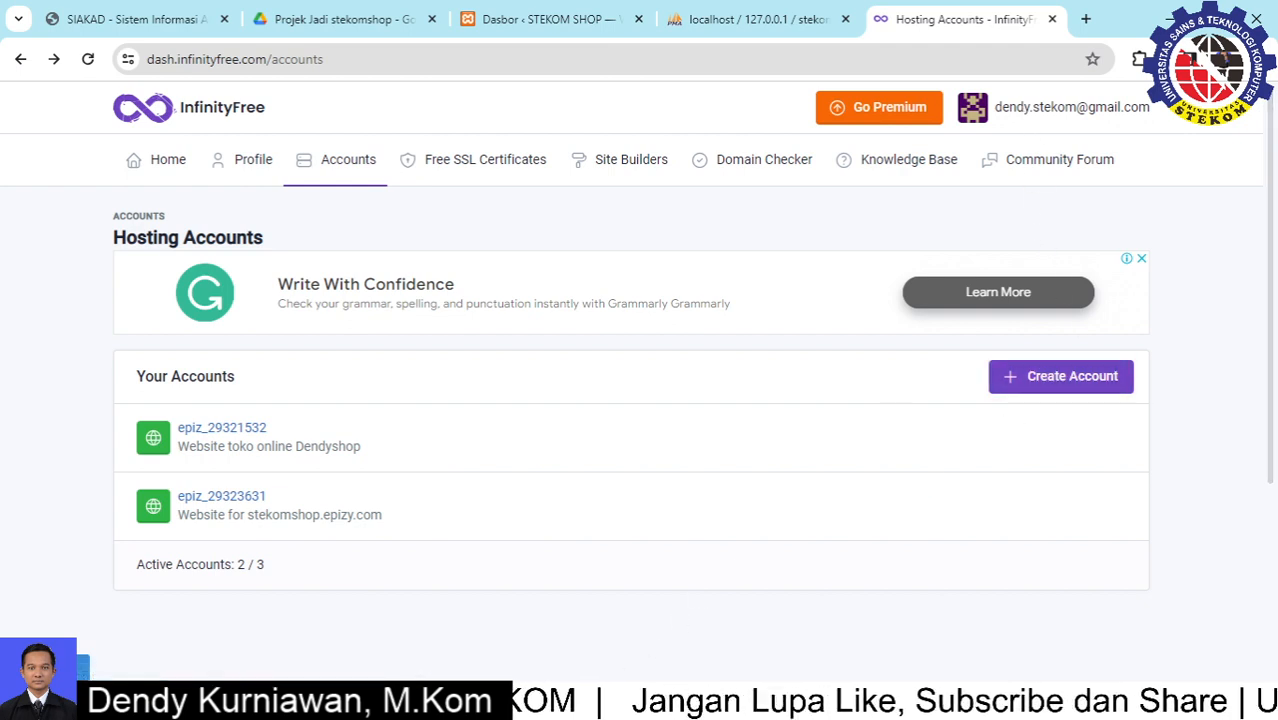
# - Read steps 6 and 7 in the PDF guide, highlighting the instruction text, then switch to Google Drive
pyautogui.click(574, 702)
pyautogui.scroll(-4, 569, 441)
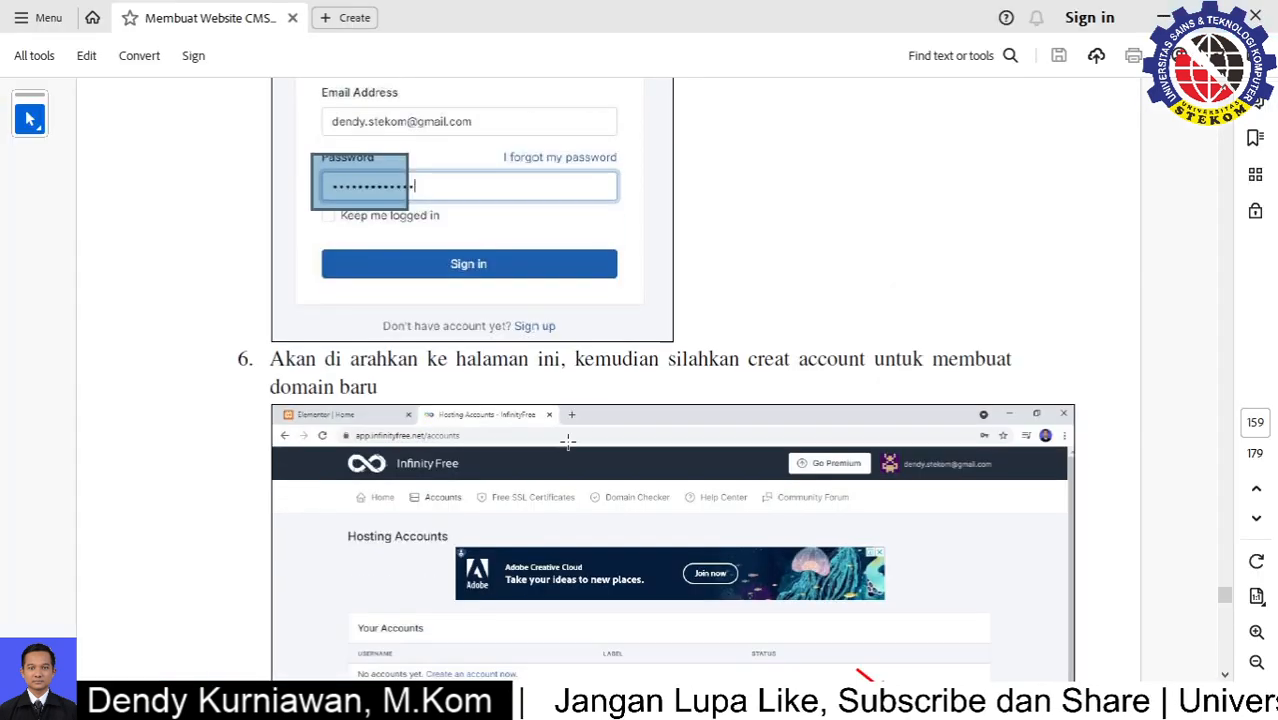
pyautogui.scroll(-2, 869, 537)
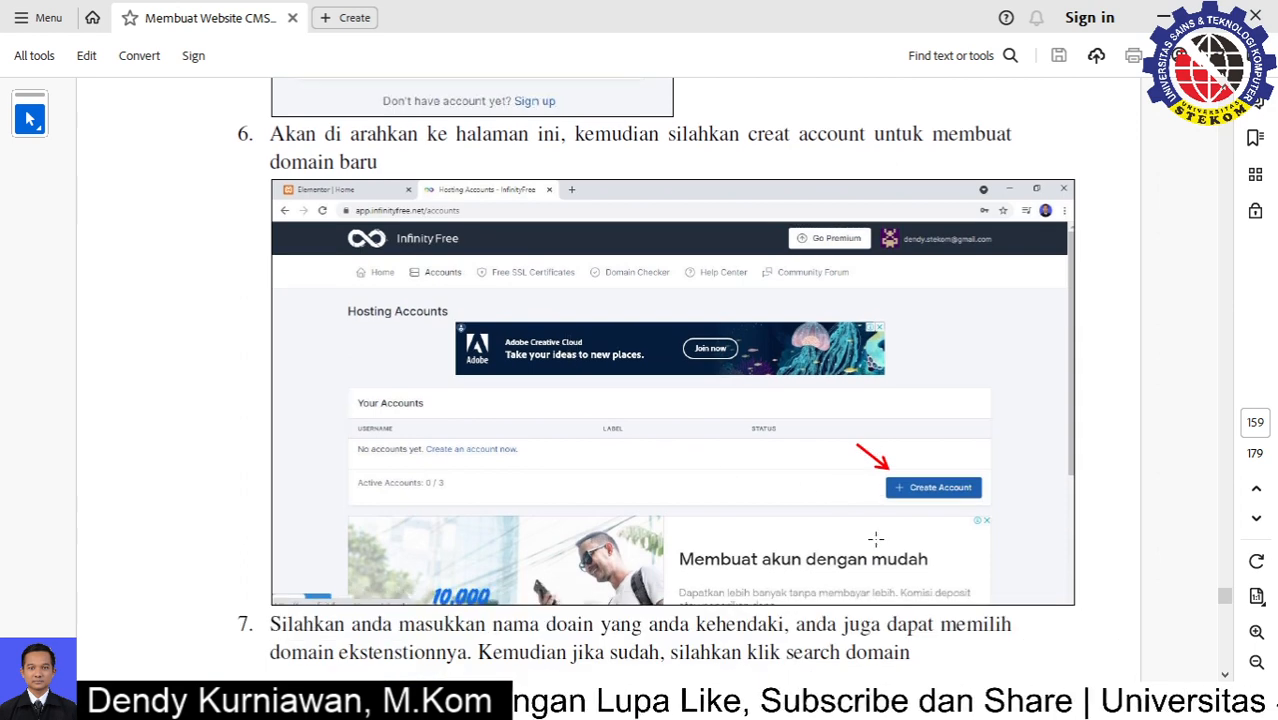
pyautogui.moveTo(349, 136); pyautogui.dragTo(740, 140)
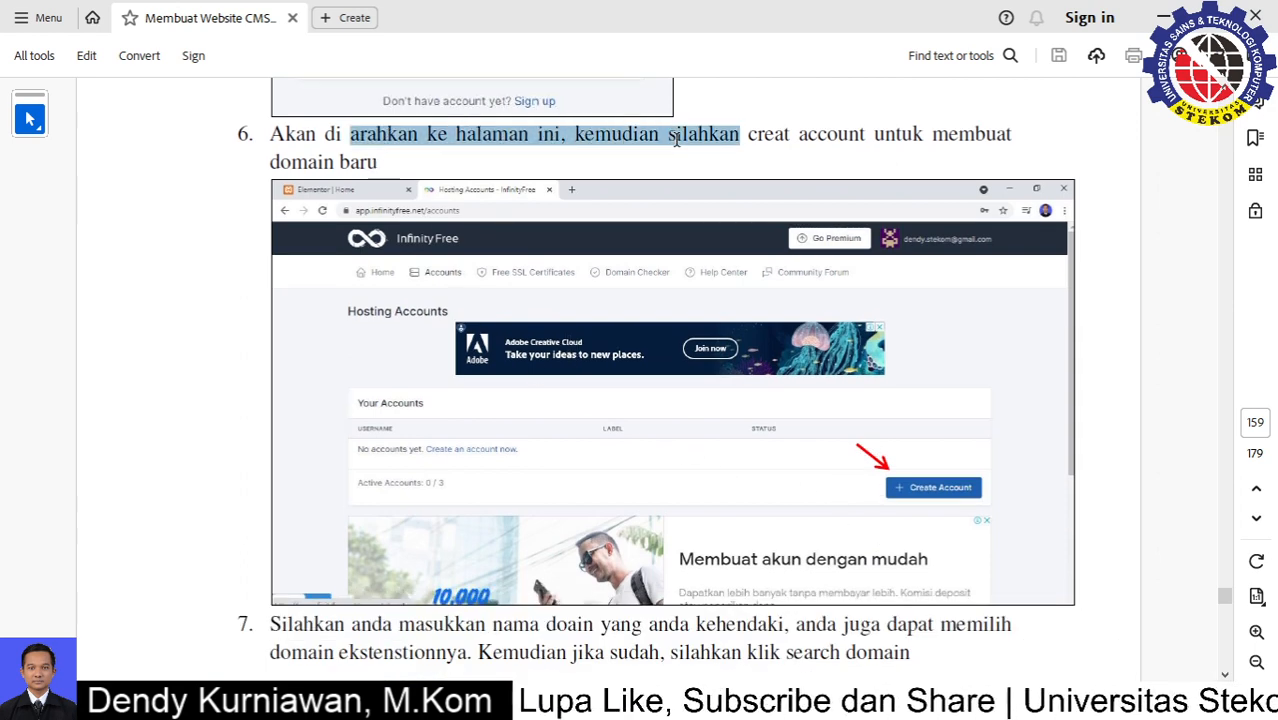
pyautogui.moveTo(427, 136); pyautogui.dragTo(322, 148)
pyautogui.scroll(-3, 322, 148)
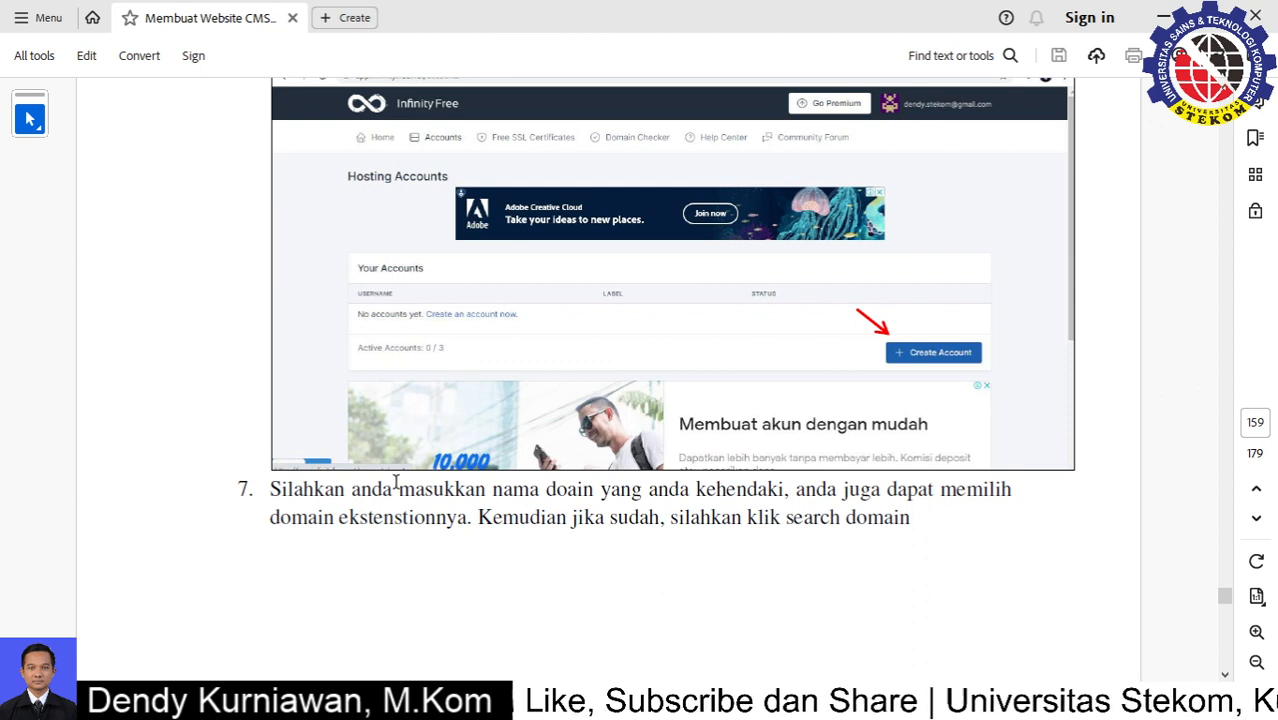
pyautogui.moveTo(398, 490); pyautogui.dragTo(910, 525)
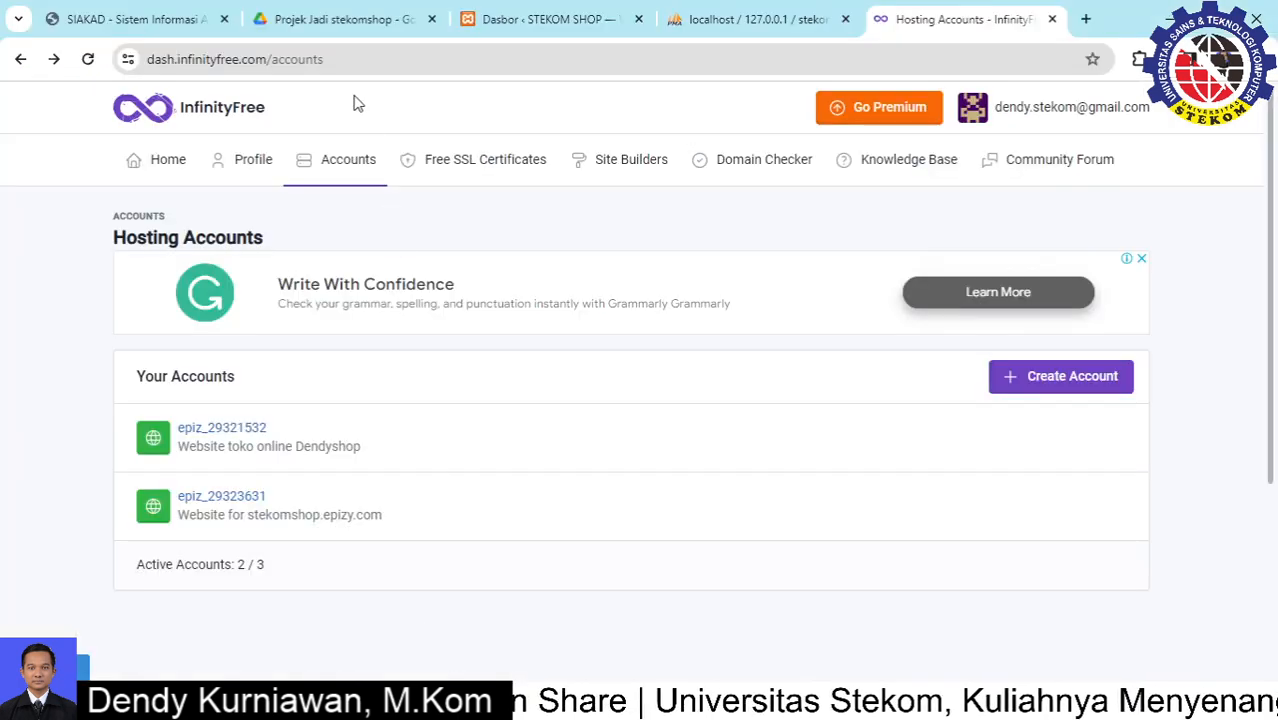
pyautogui.click(330, 19)
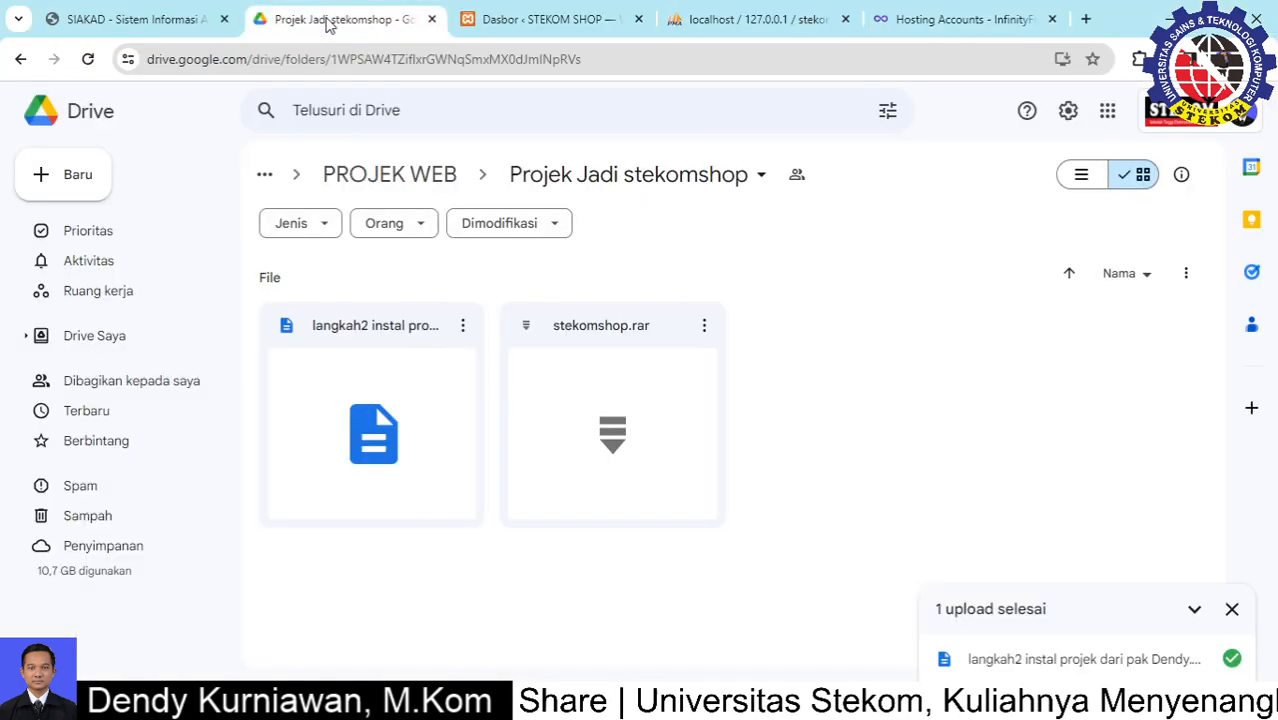
# - Cycle through the WordPress and phpMyAdmin tabs back to Hosting Accounts and start a new account
pyautogui.click(487, 20)
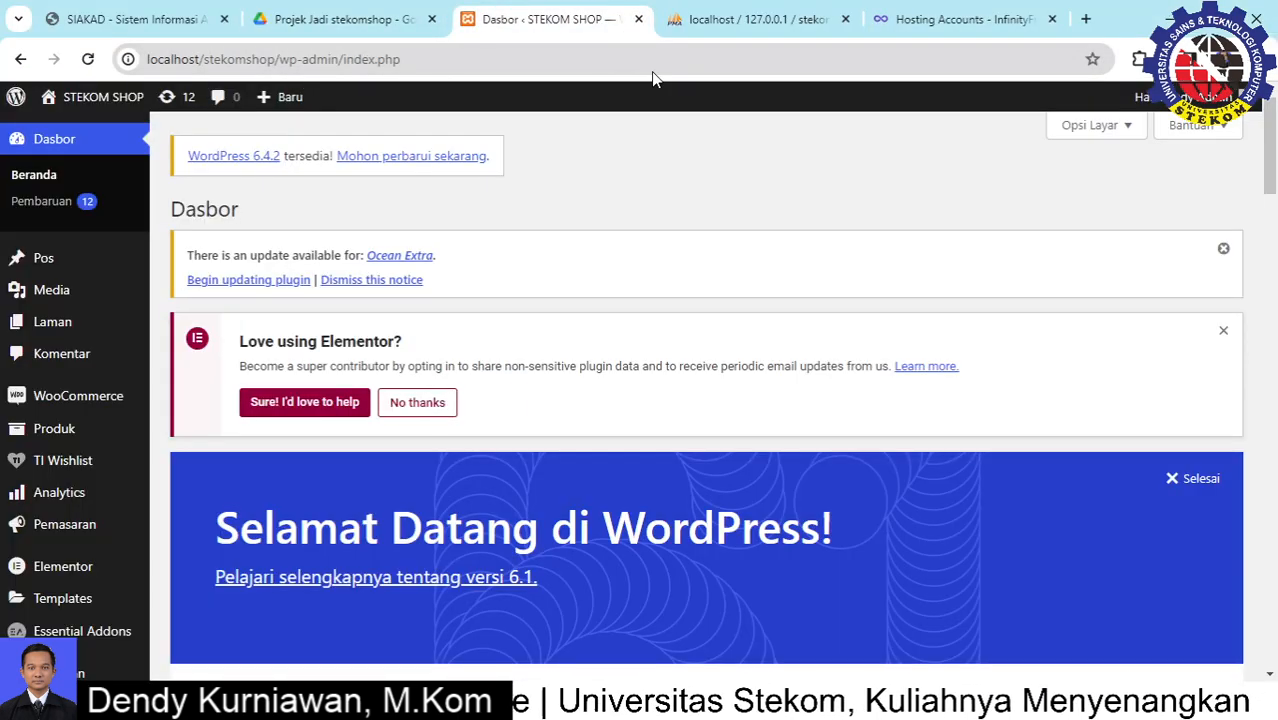
pyautogui.click(700, 22)
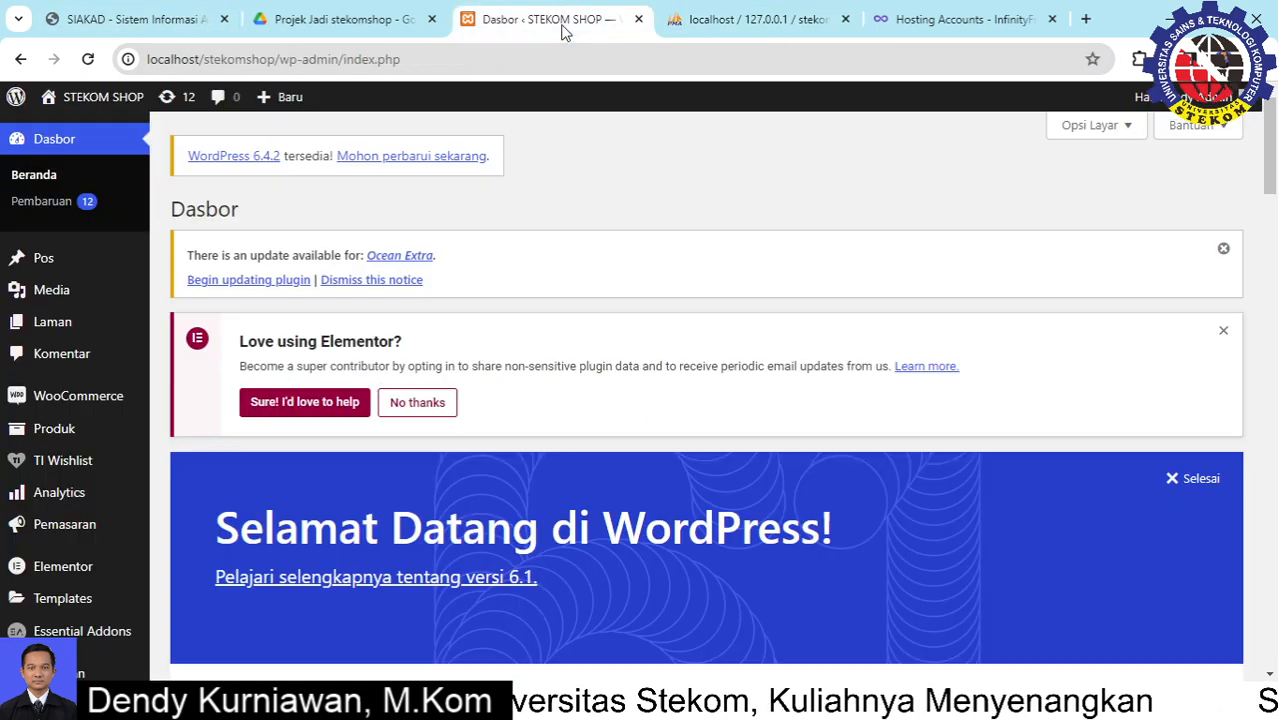
pyautogui.click(558, 24)
pyautogui.click(903, 21)
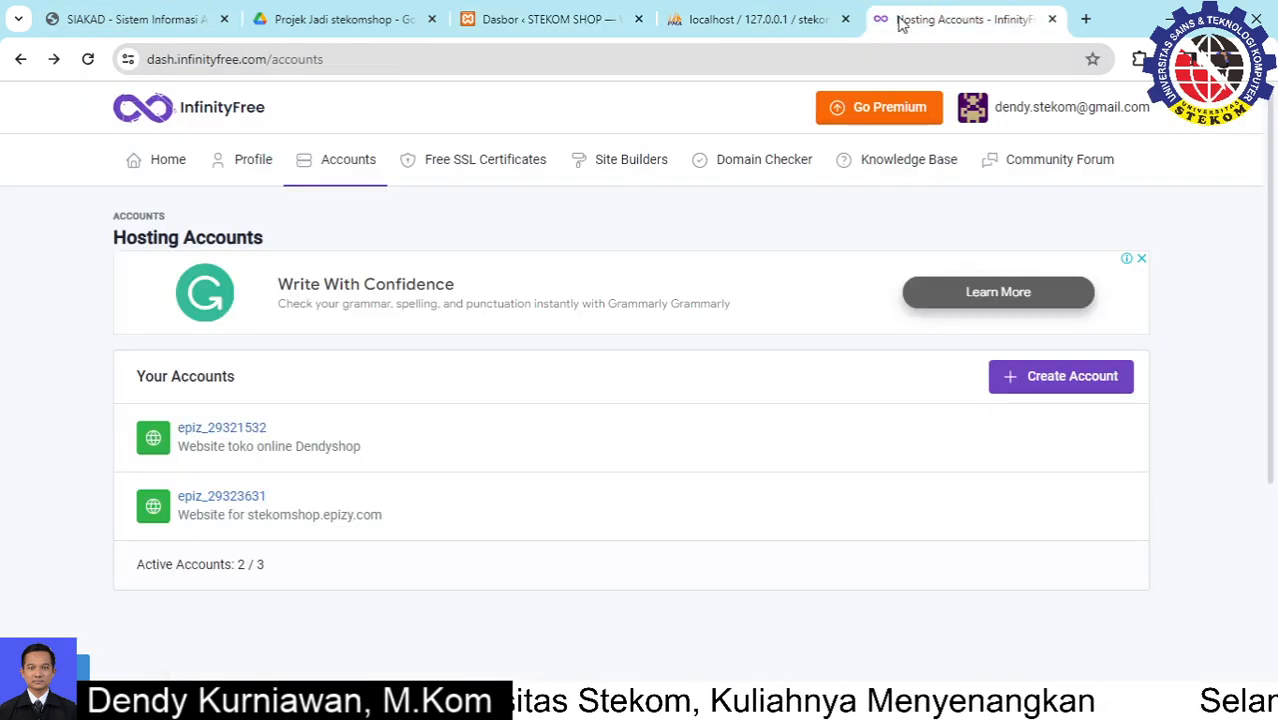
pyautogui.click(1095, 380)
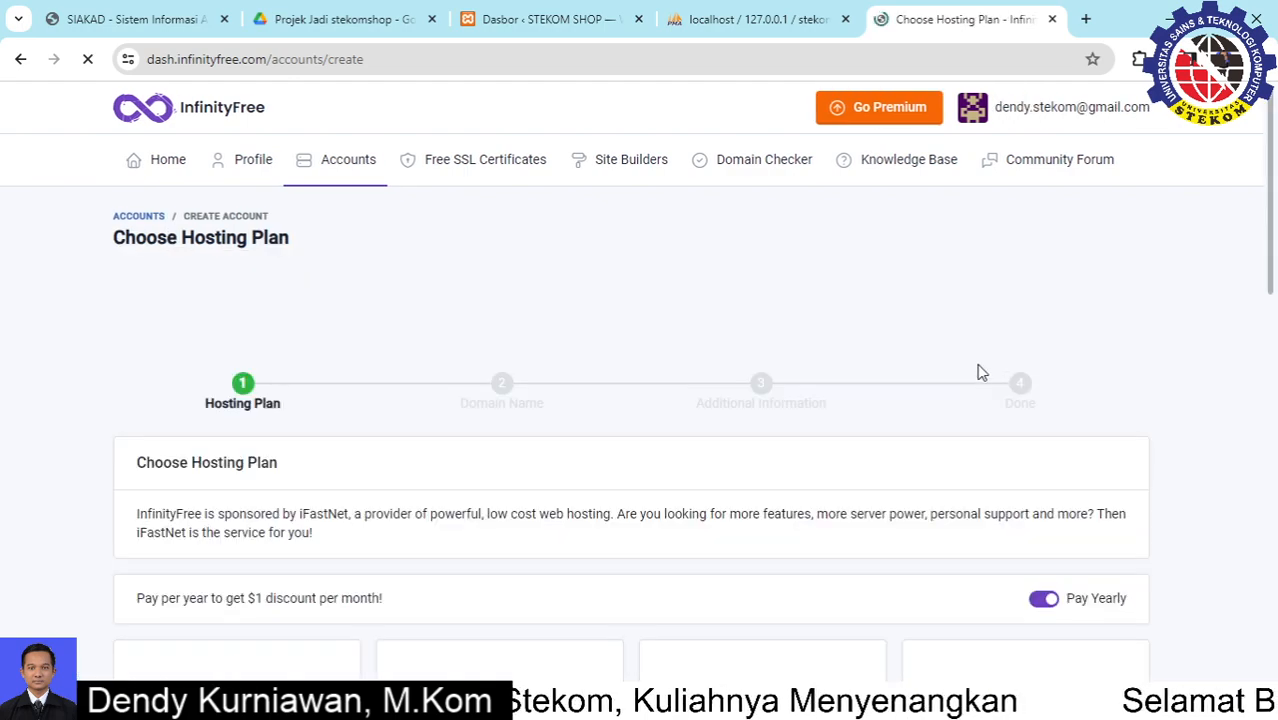
# - Scroll through the hosting plan cards and mark the free plan's missing features
pyautogui.scroll(-3, 553, 456)
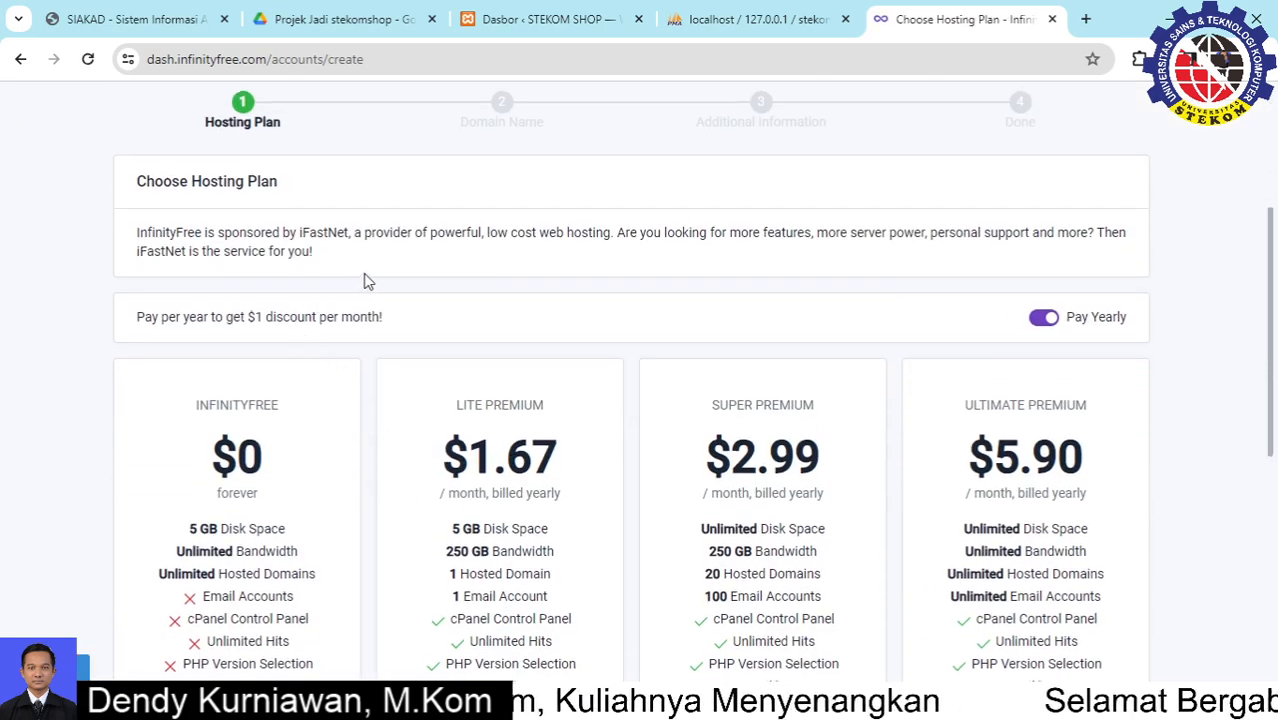
pyautogui.scroll(-4, 414, 348)
pyautogui.scroll(-2, 416, 345)
pyautogui.scroll(6, 410, 338)
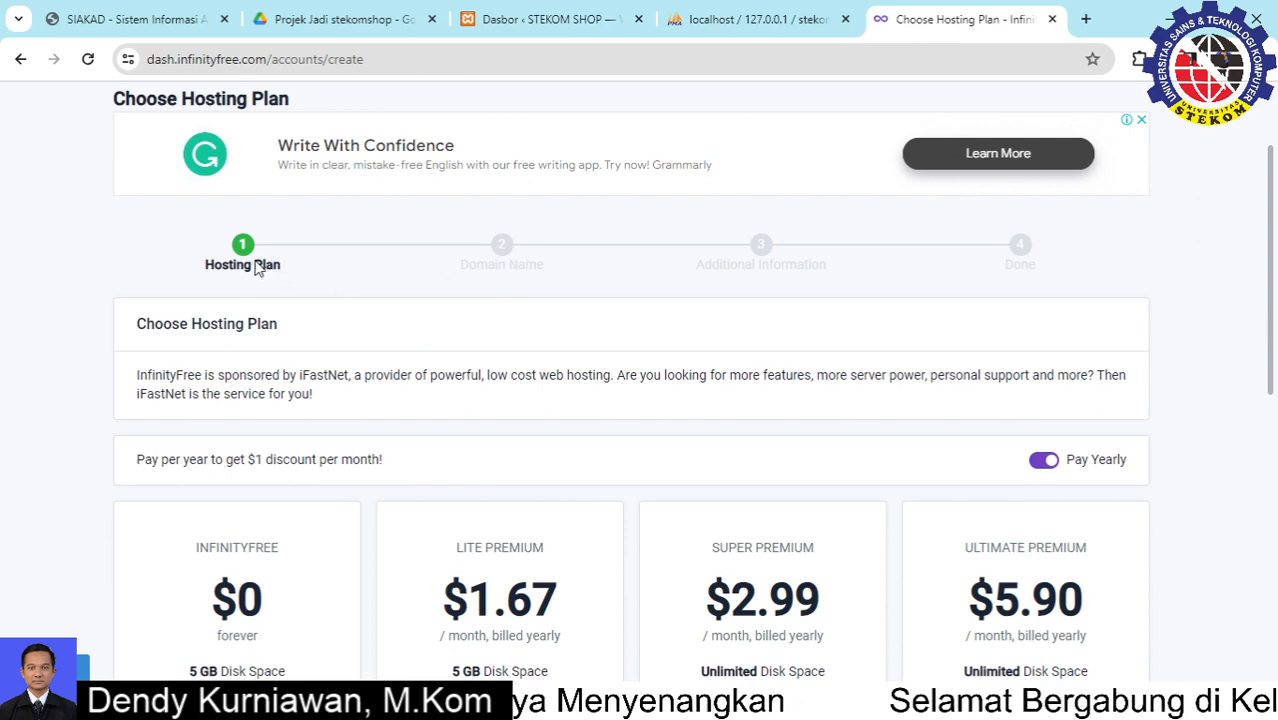
pyautogui.scroll(-2, 718, 385)
pyautogui.scroll(-3, 718, 385)
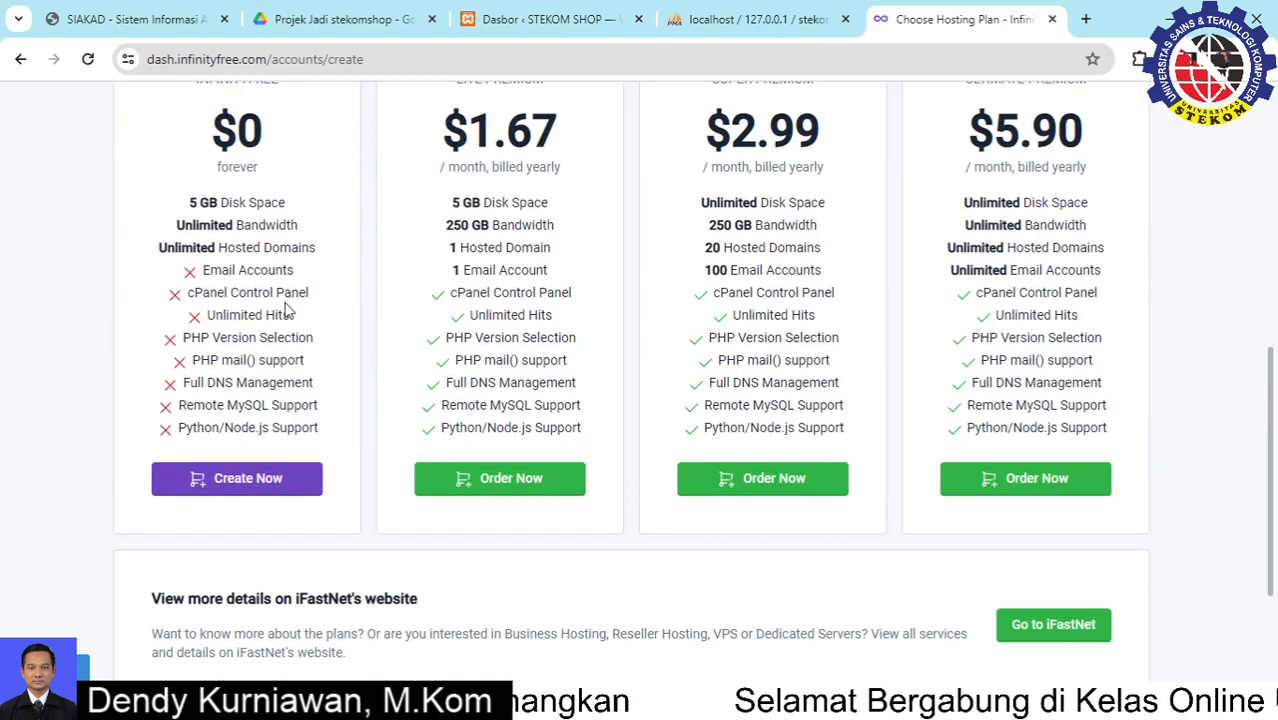
pyautogui.scroll(2, 288, 312)
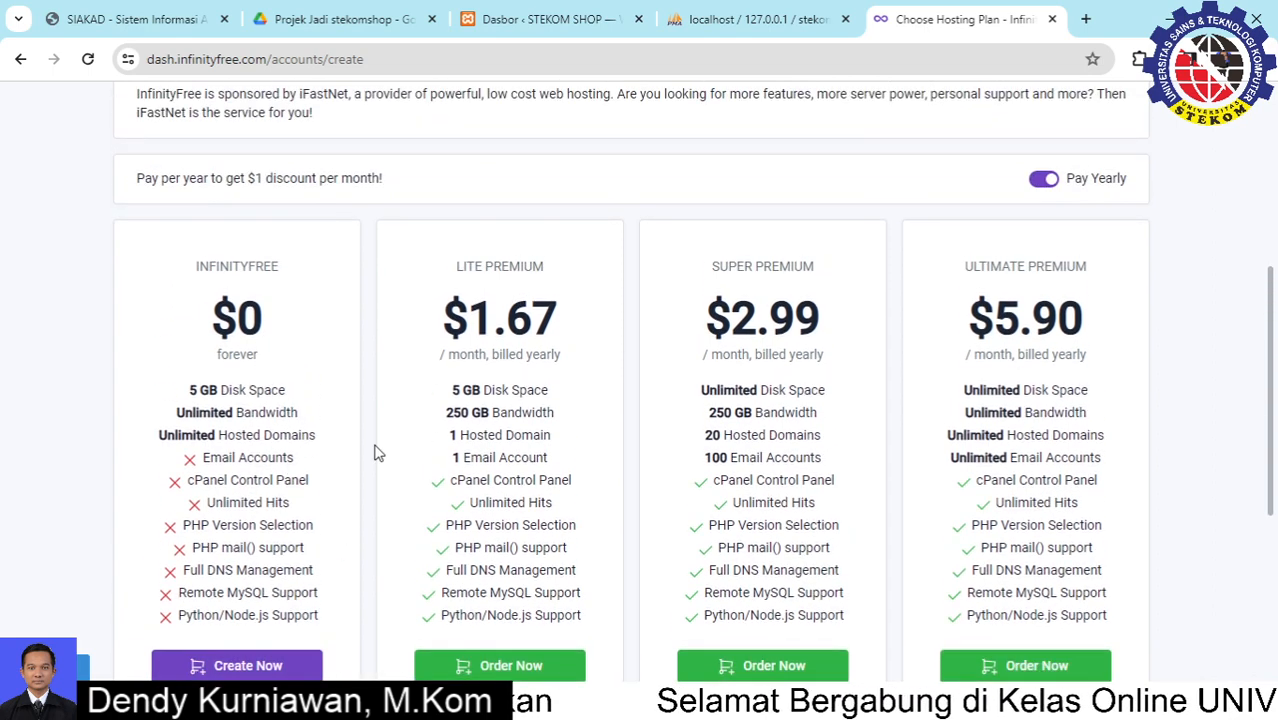
pyautogui.scroll(1, 380, 400)
pyautogui.scroll(-3, 984, 318)
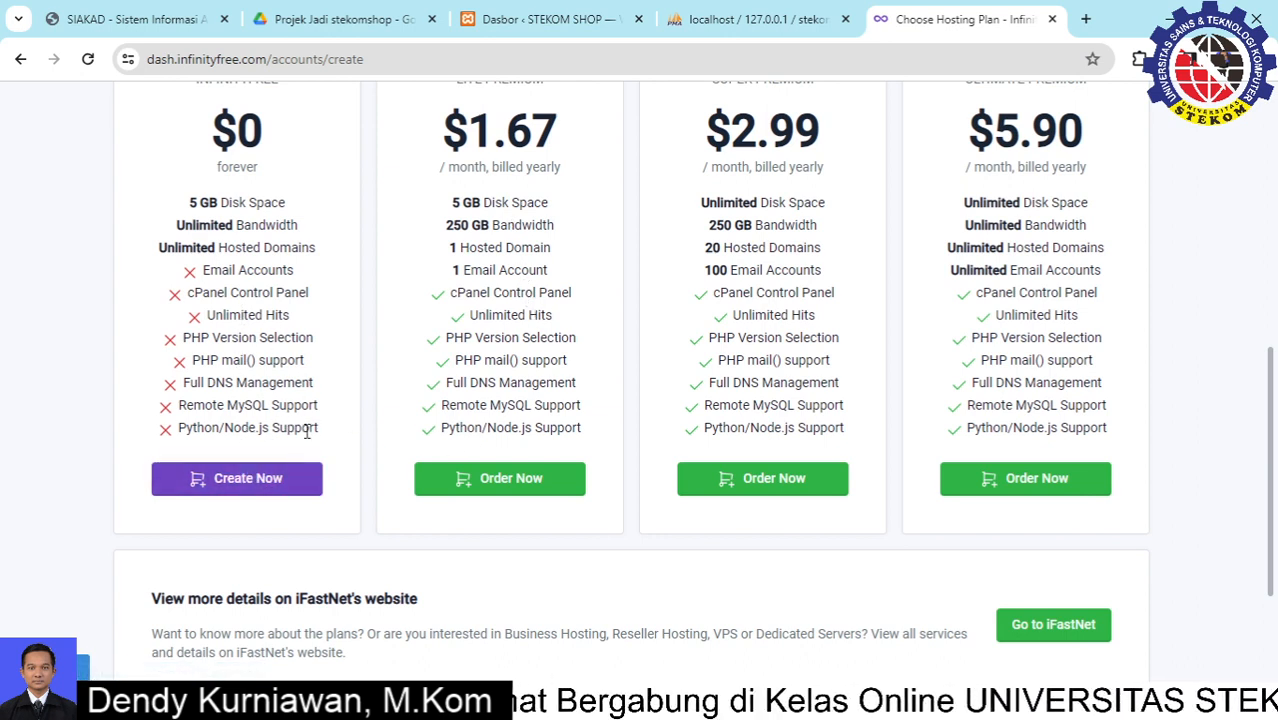
pyautogui.moveTo(314, 432); pyautogui.dragTo(180, 278)
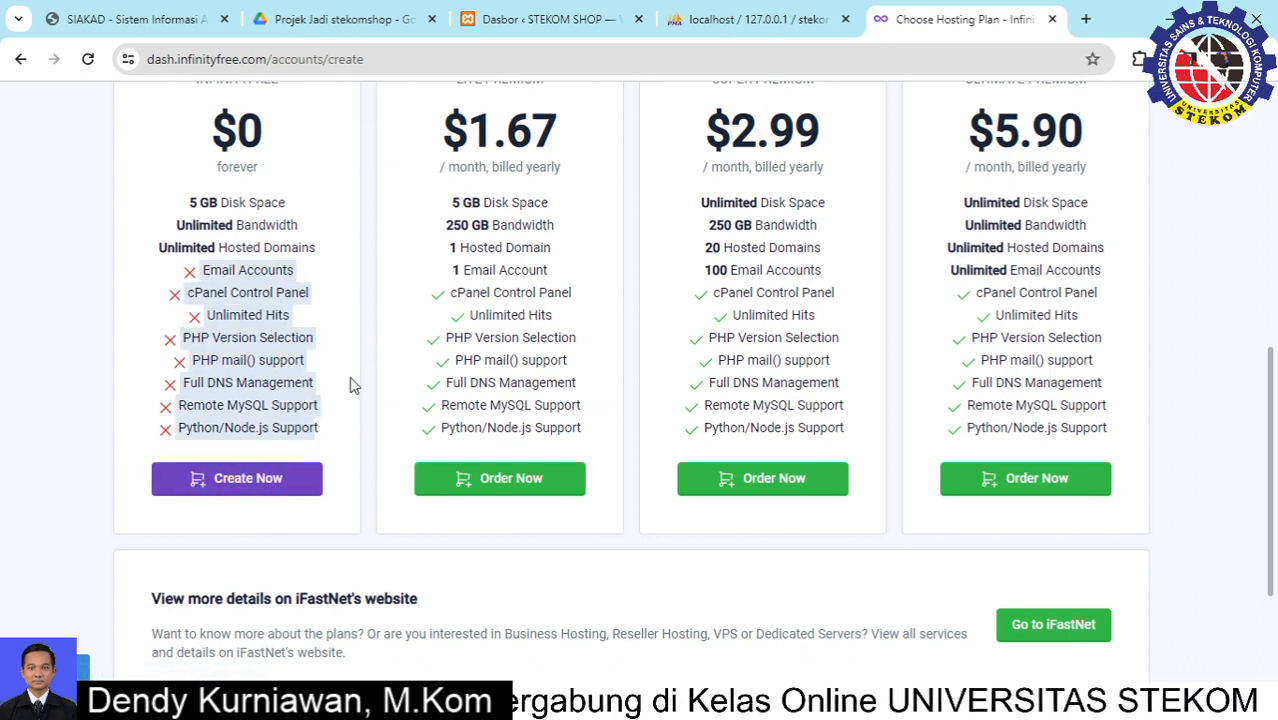
pyautogui.click(350, 385)
# - Pick the free plan, enter subdomain denasya with .wuaze.com, and check its availability
pyautogui.click(265, 487)
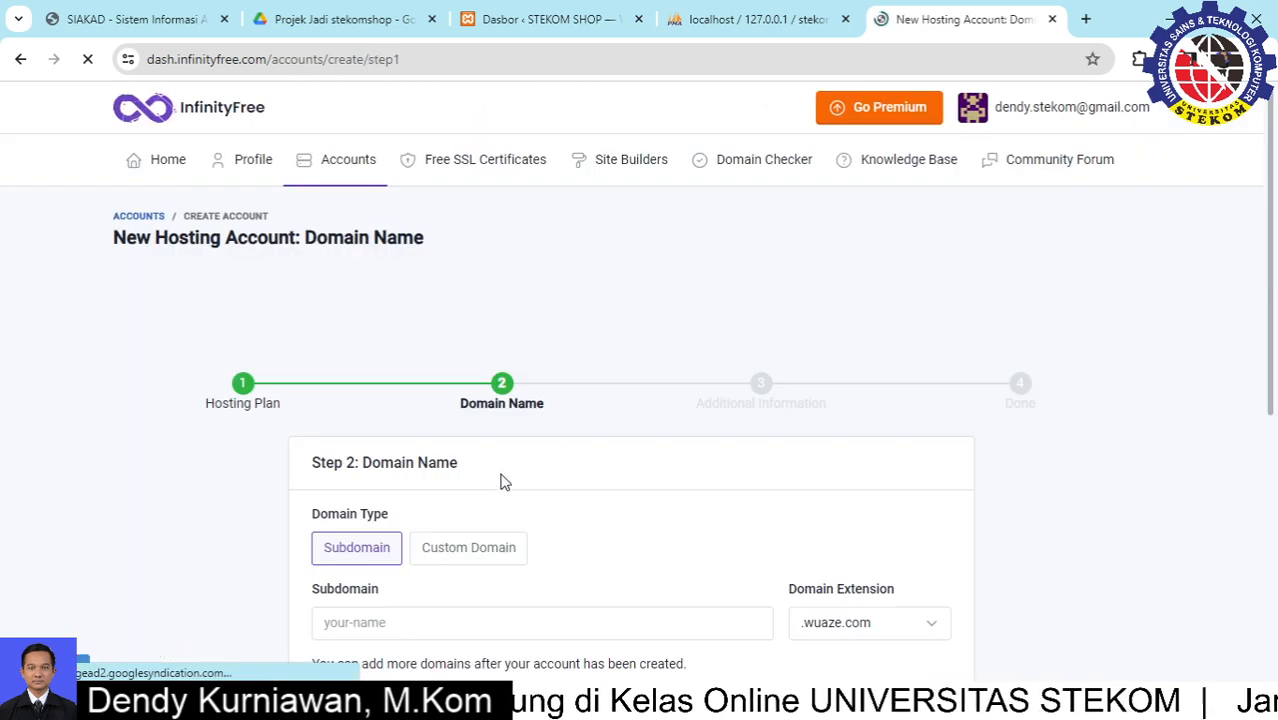
pyautogui.scroll(-2, 573, 399)
pyautogui.click(395, 446)
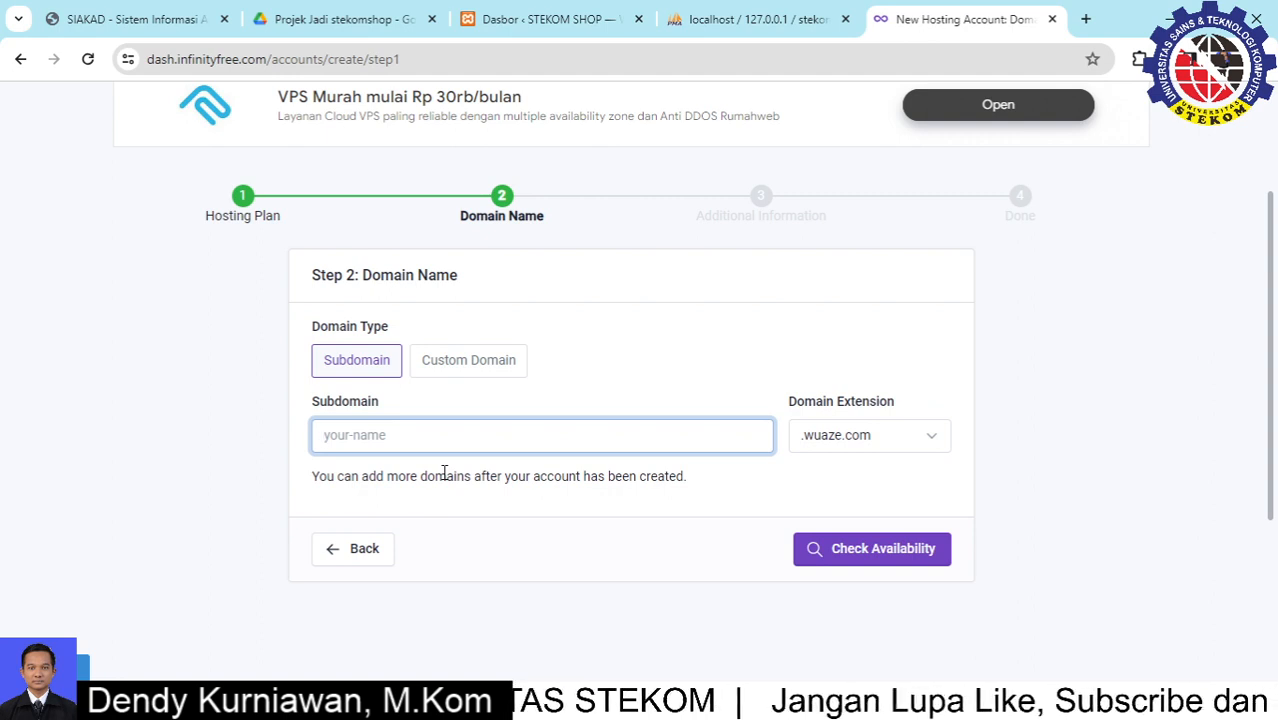
pyautogui.write('a')
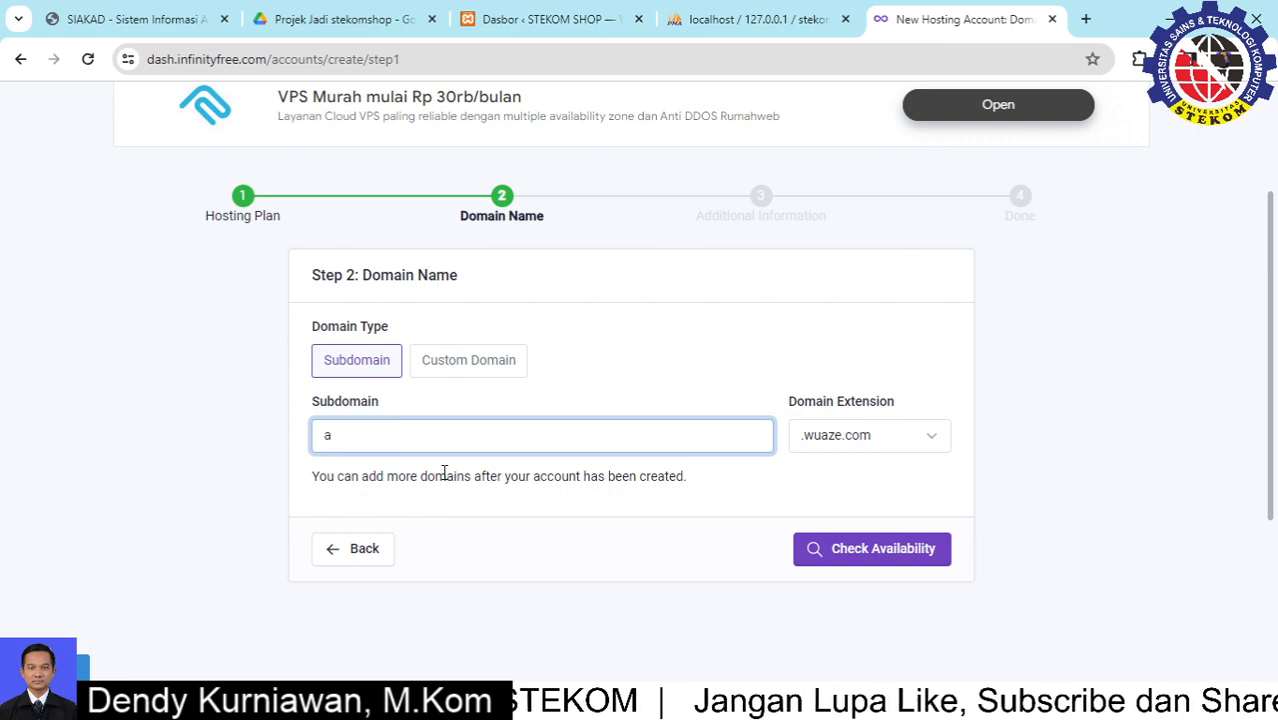
pyautogui.press('BackSpace')
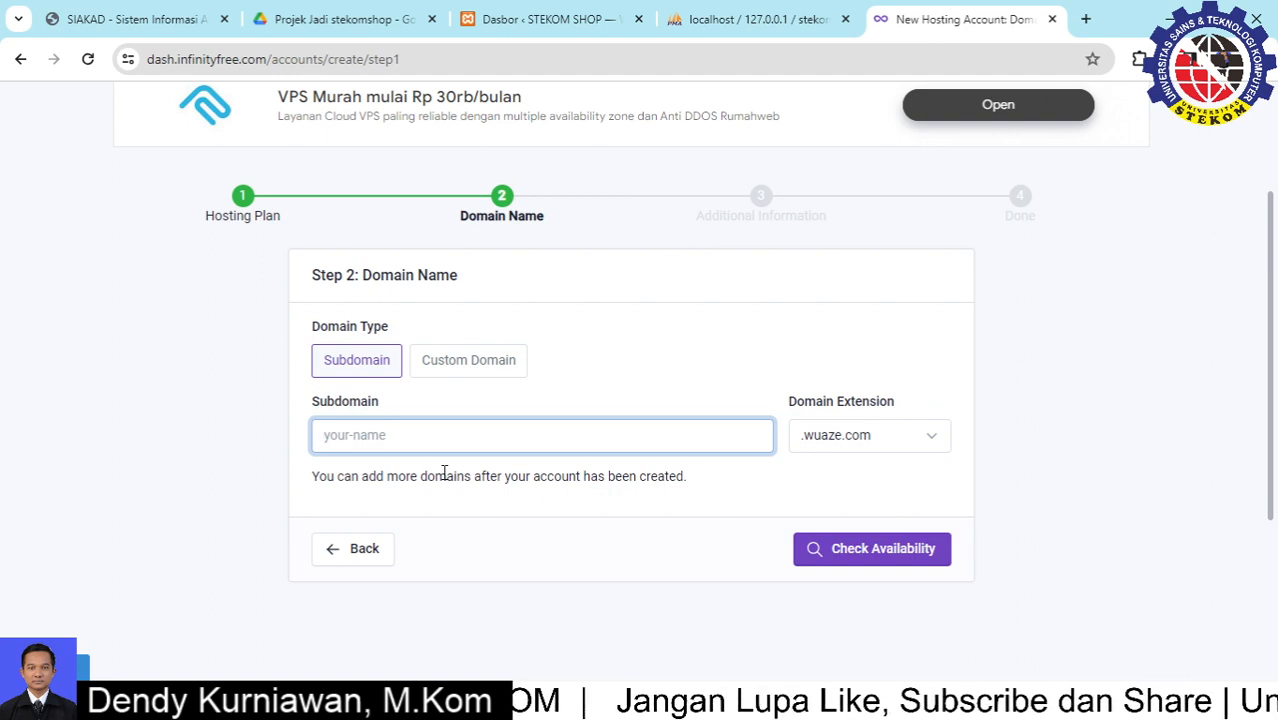
pyautogui.write('denasya')
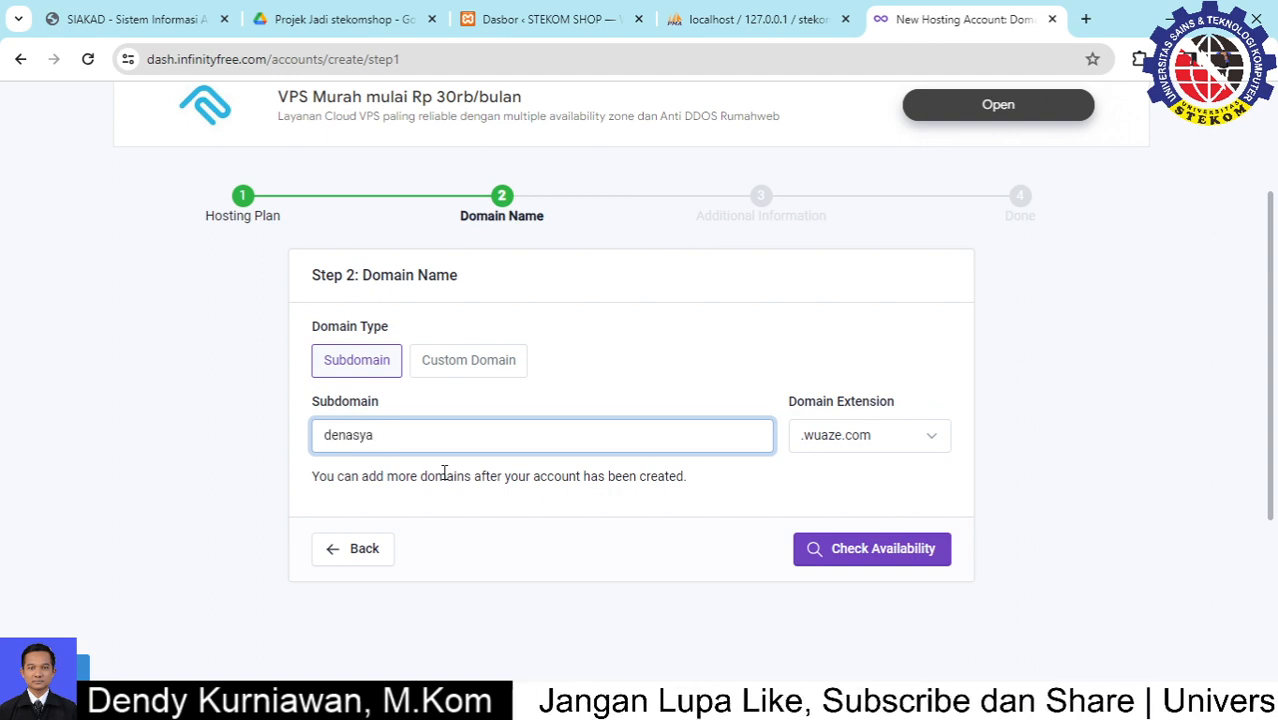
pyautogui.click(928, 441)
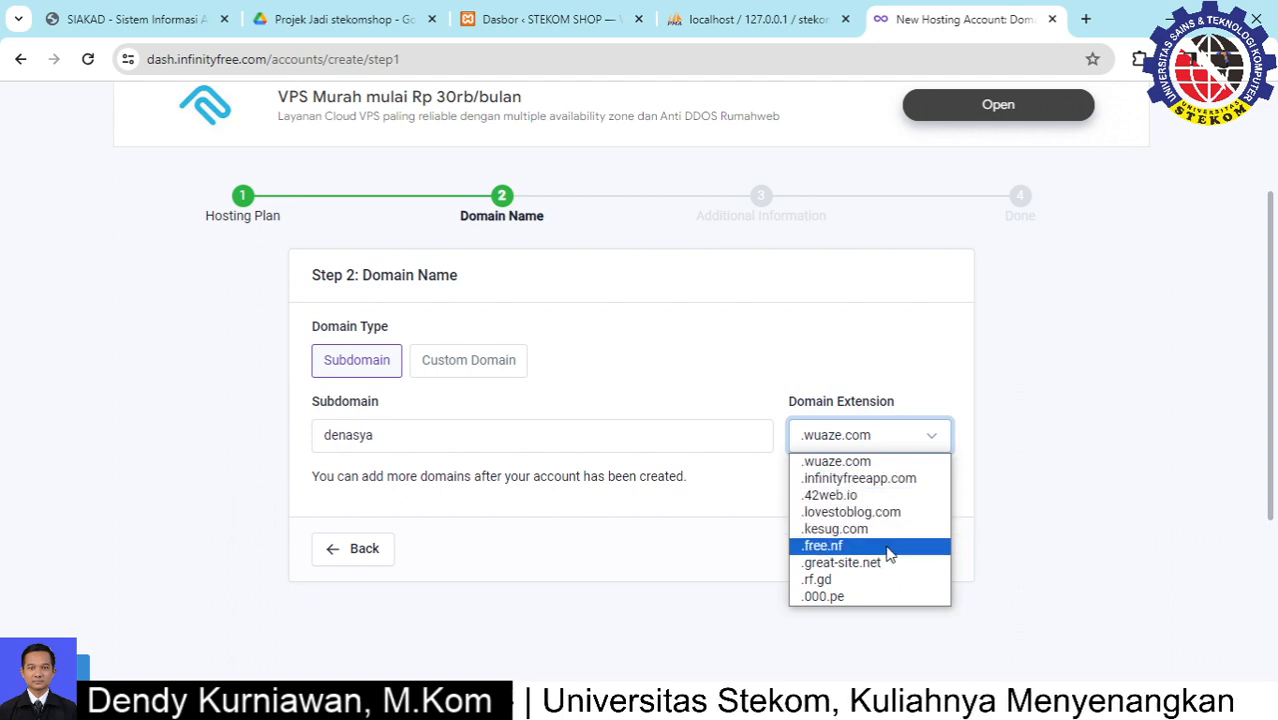
pyautogui.click(872, 464)
pyautogui.click(545, 436)
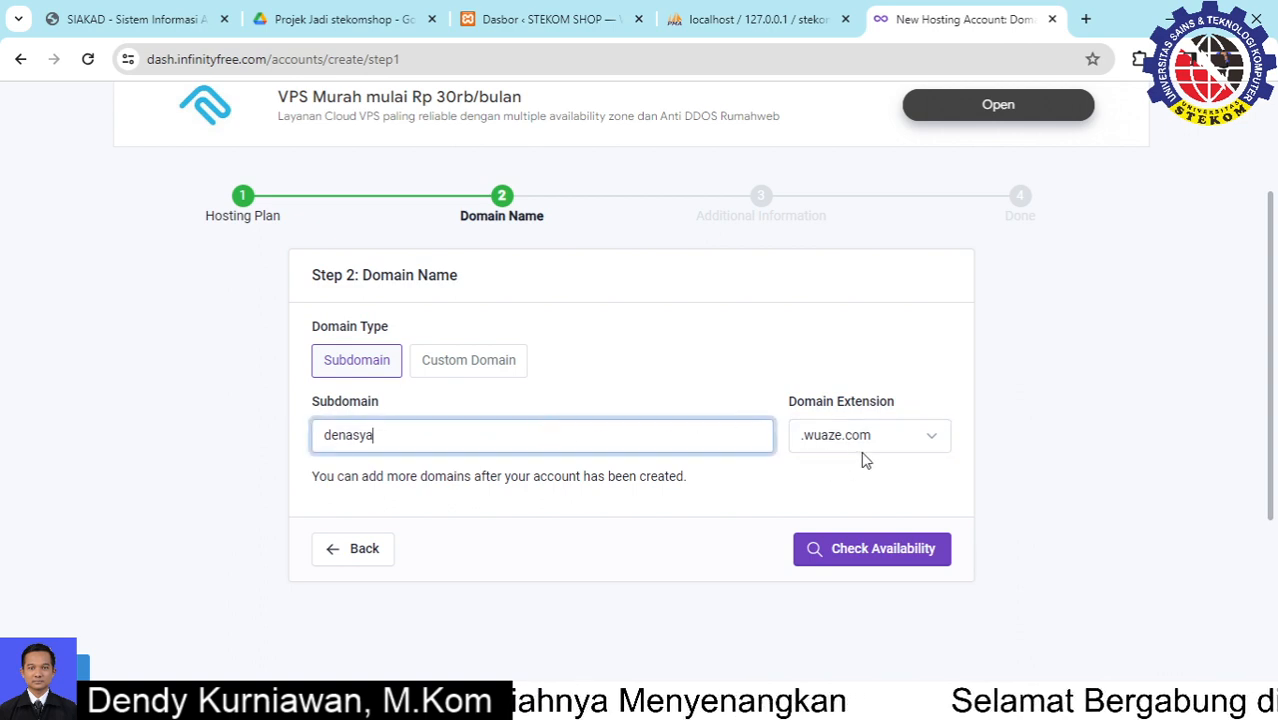
pyautogui.click(863, 563)
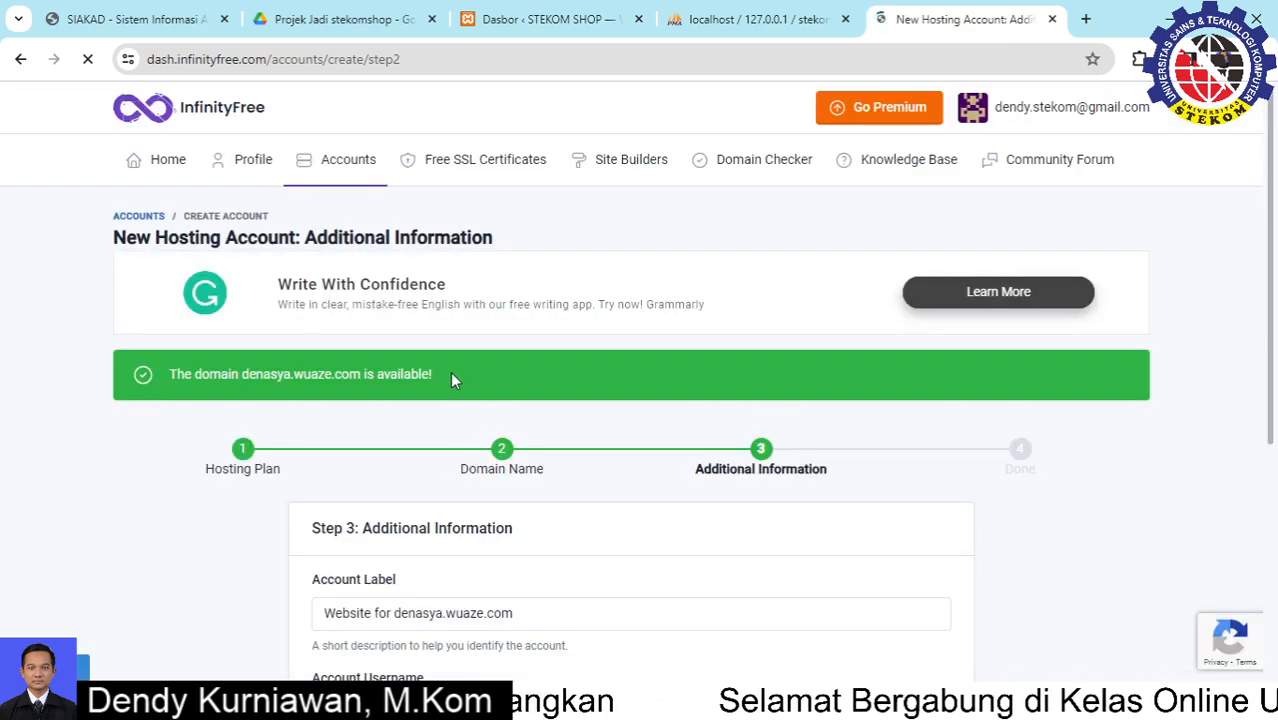
# - Review the Step 3 Account Label and Password fields, then bring up Notepad from the taskbar
pyautogui.scroll(-2, 556, 485)
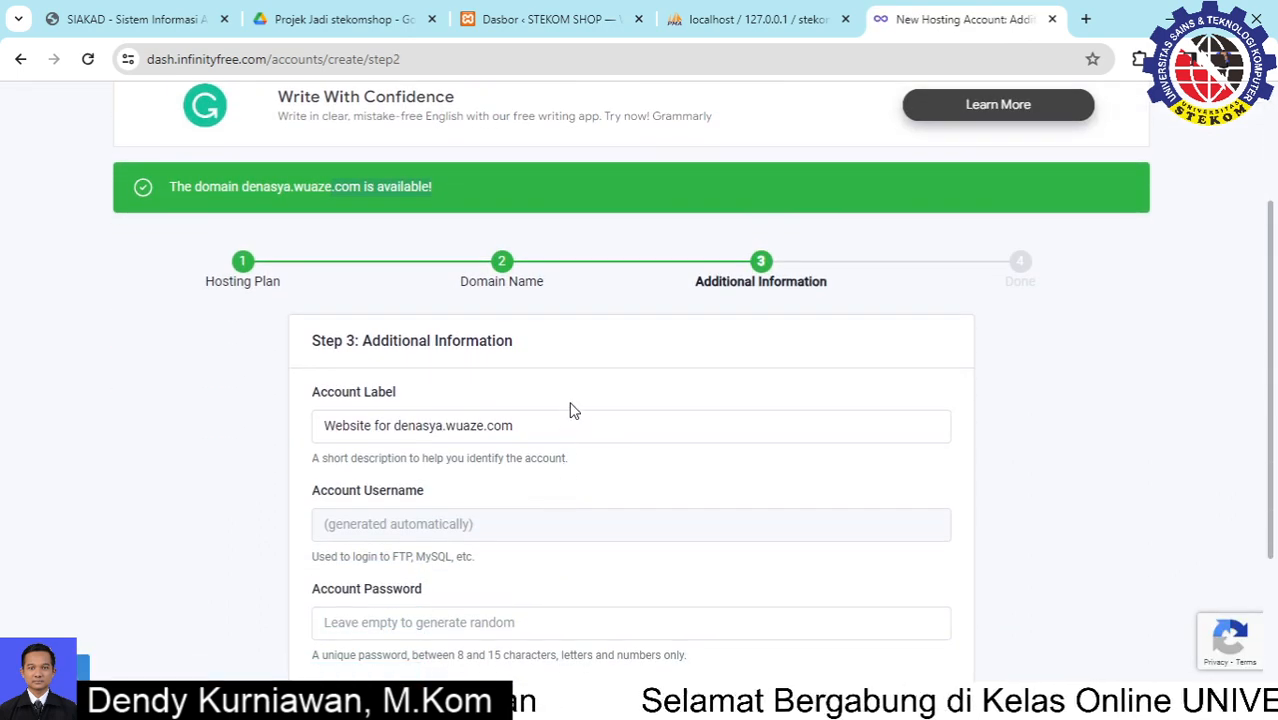
pyautogui.click(540, 418)
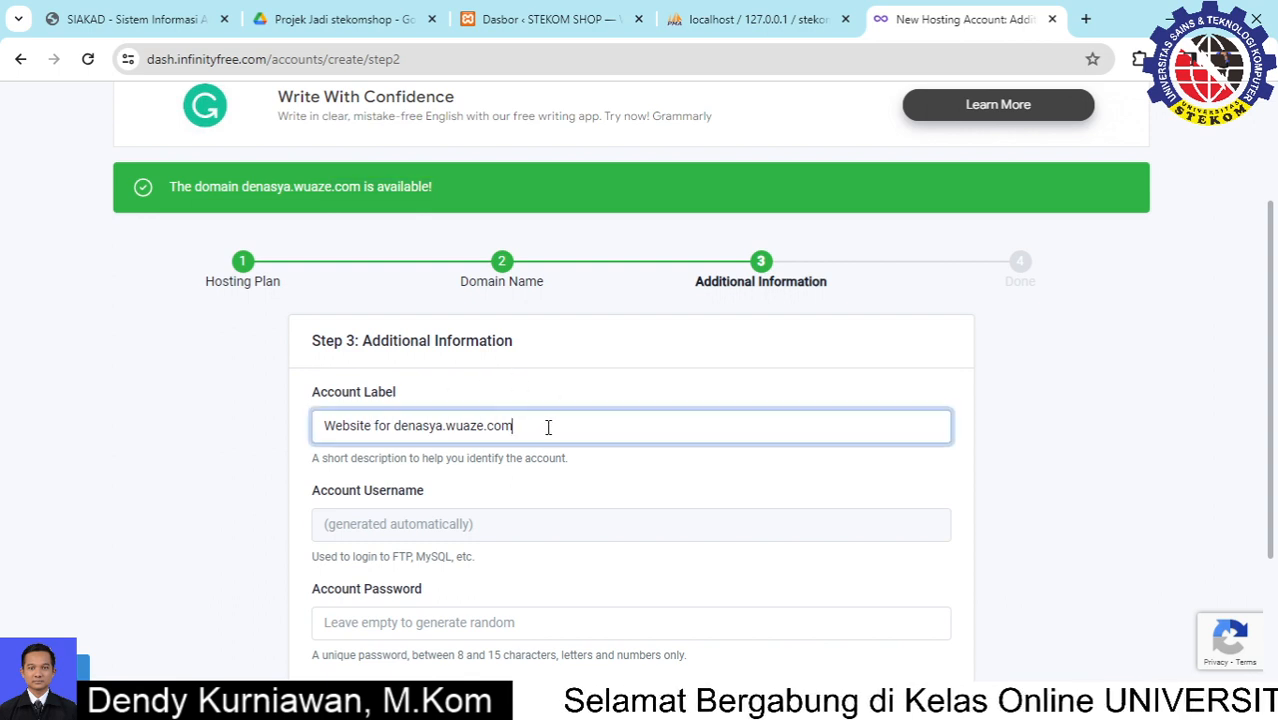
pyautogui.scroll(-2, 530, 413)
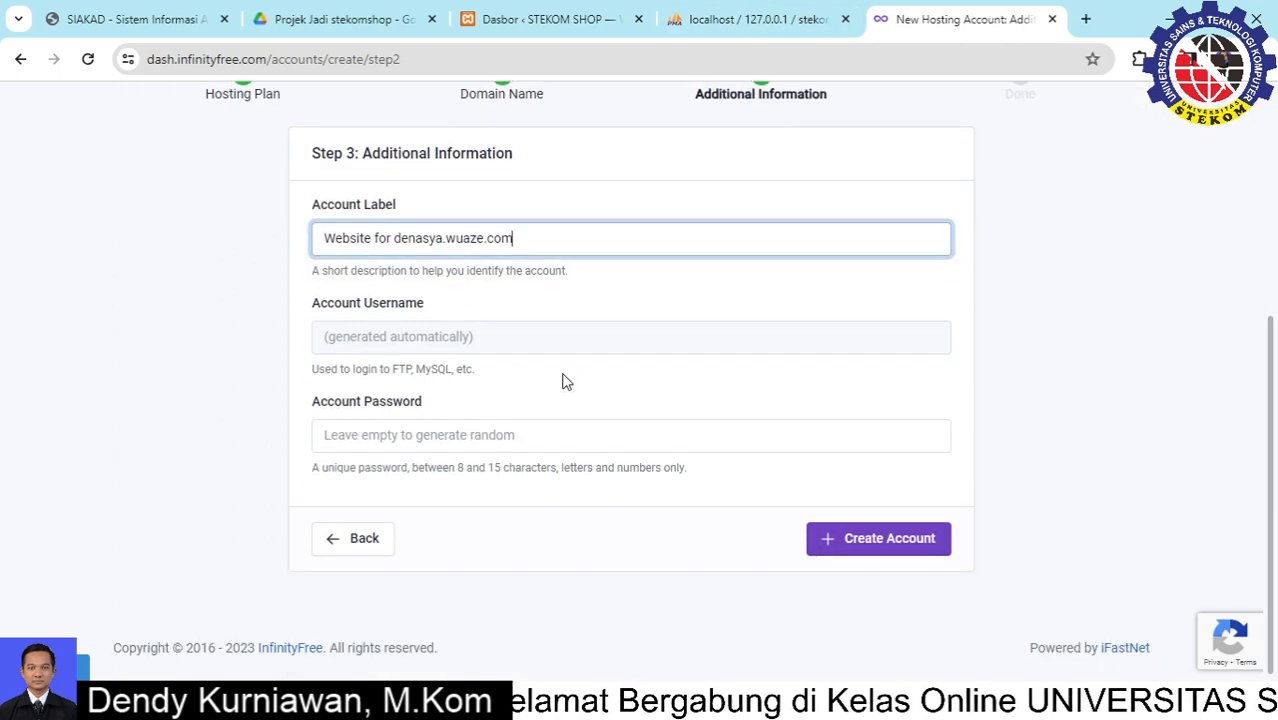
pyautogui.click(491, 434)
pyautogui.click(614, 701)
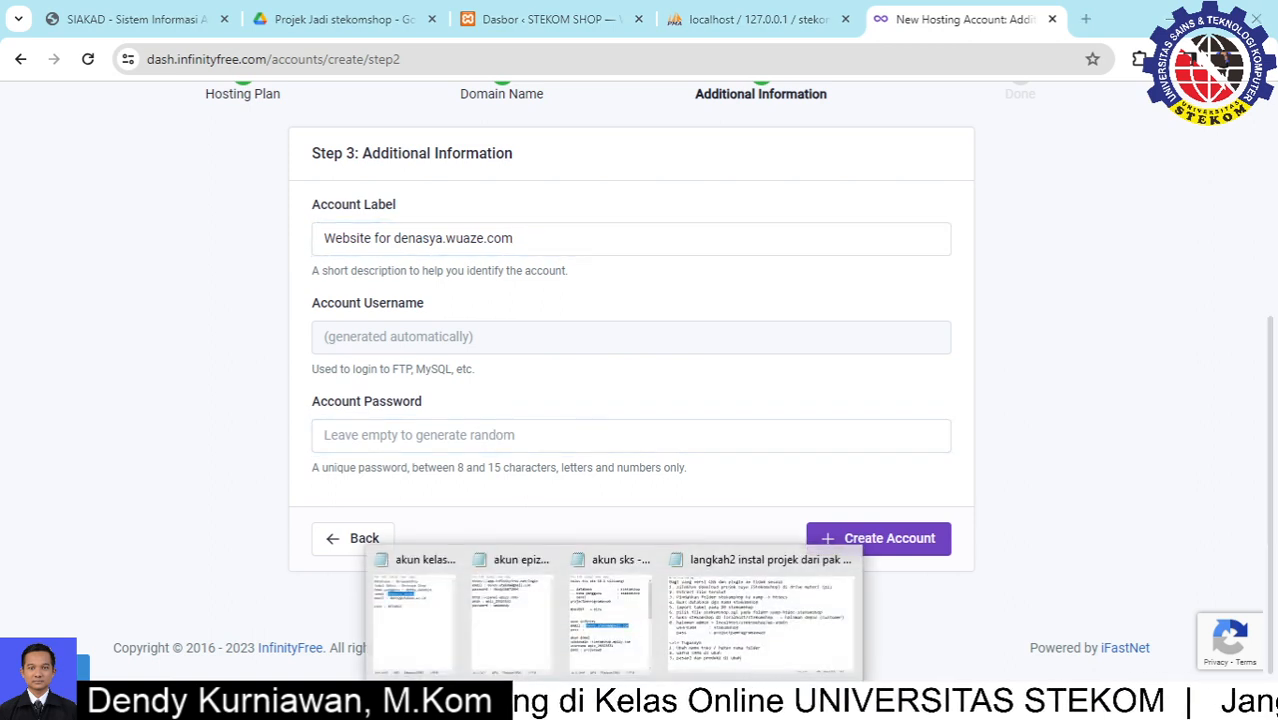
# - Start a new Notepad note headed '1. user dan pass Login ke einfinity'
pyautogui.click(215, 701)
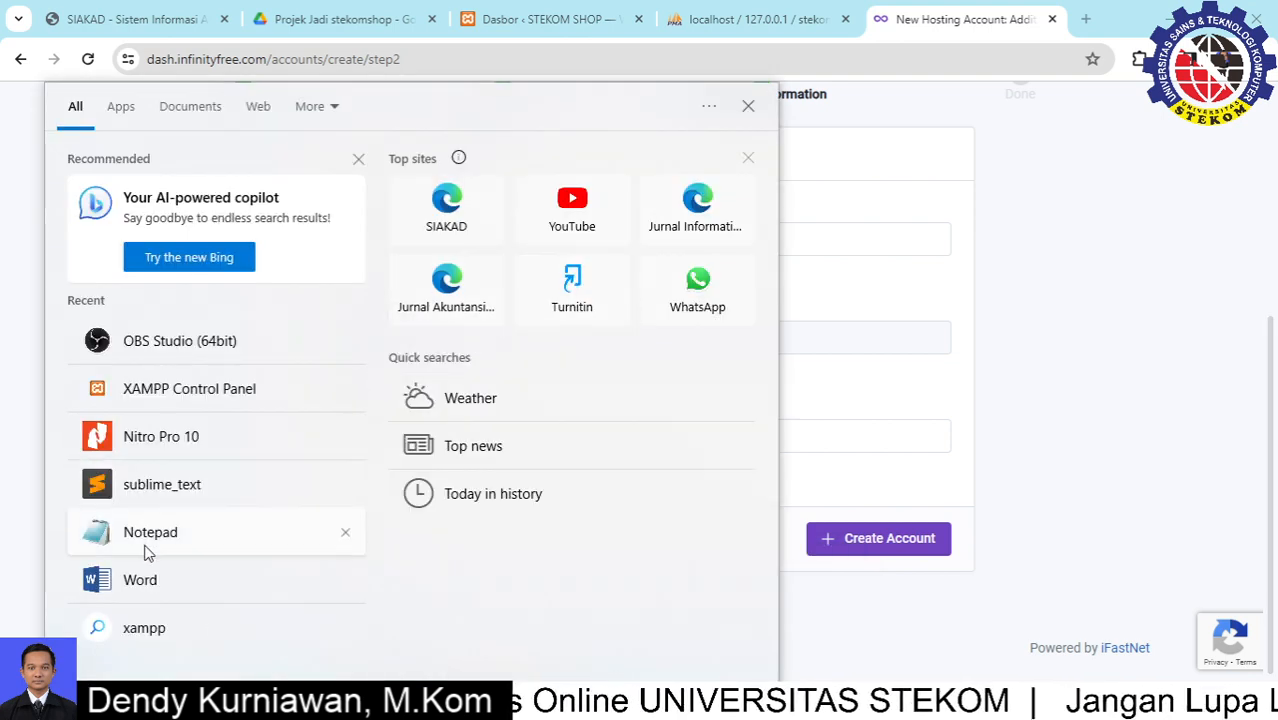
pyautogui.click(148, 548)
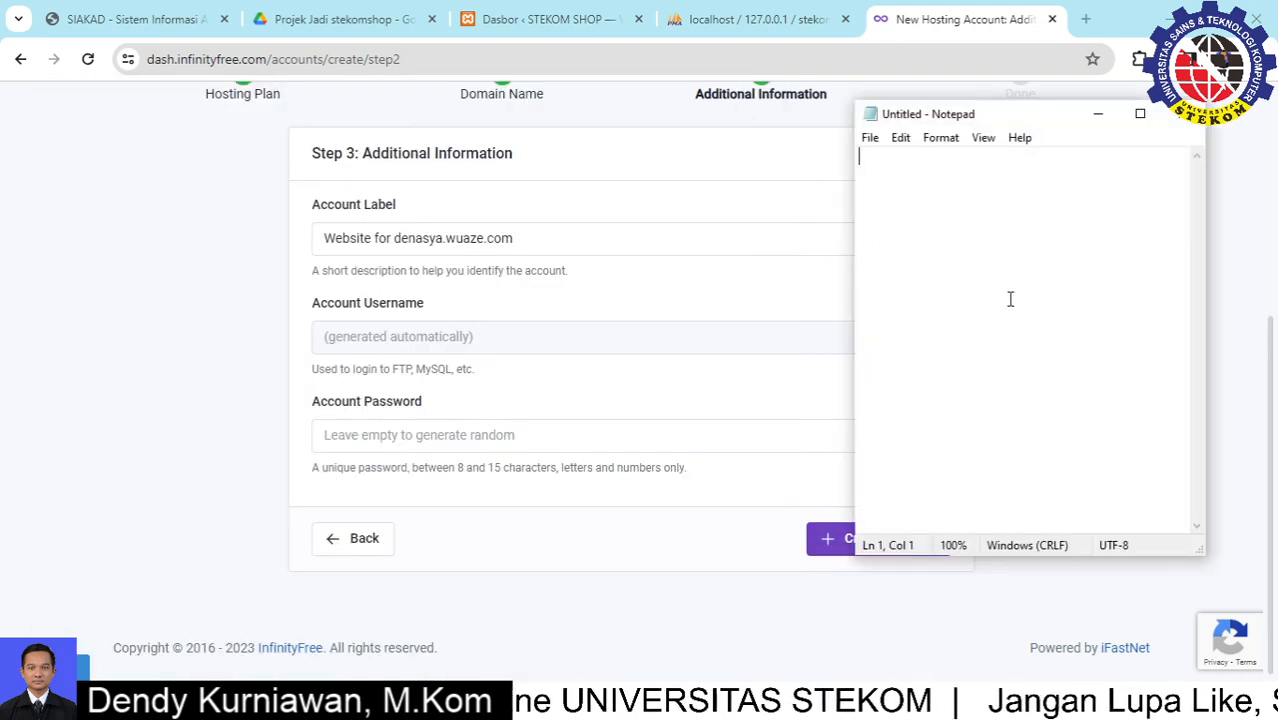
pyautogui.write('user')
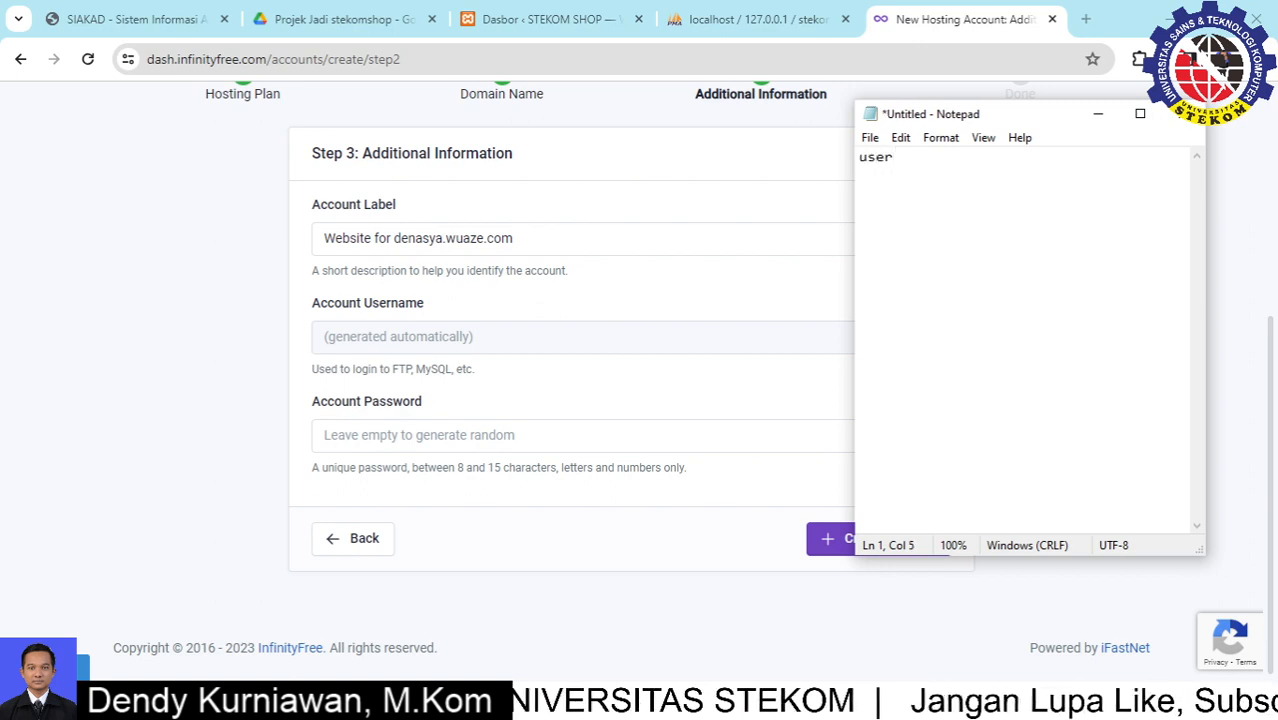
pyautogui.write(' dan pass')
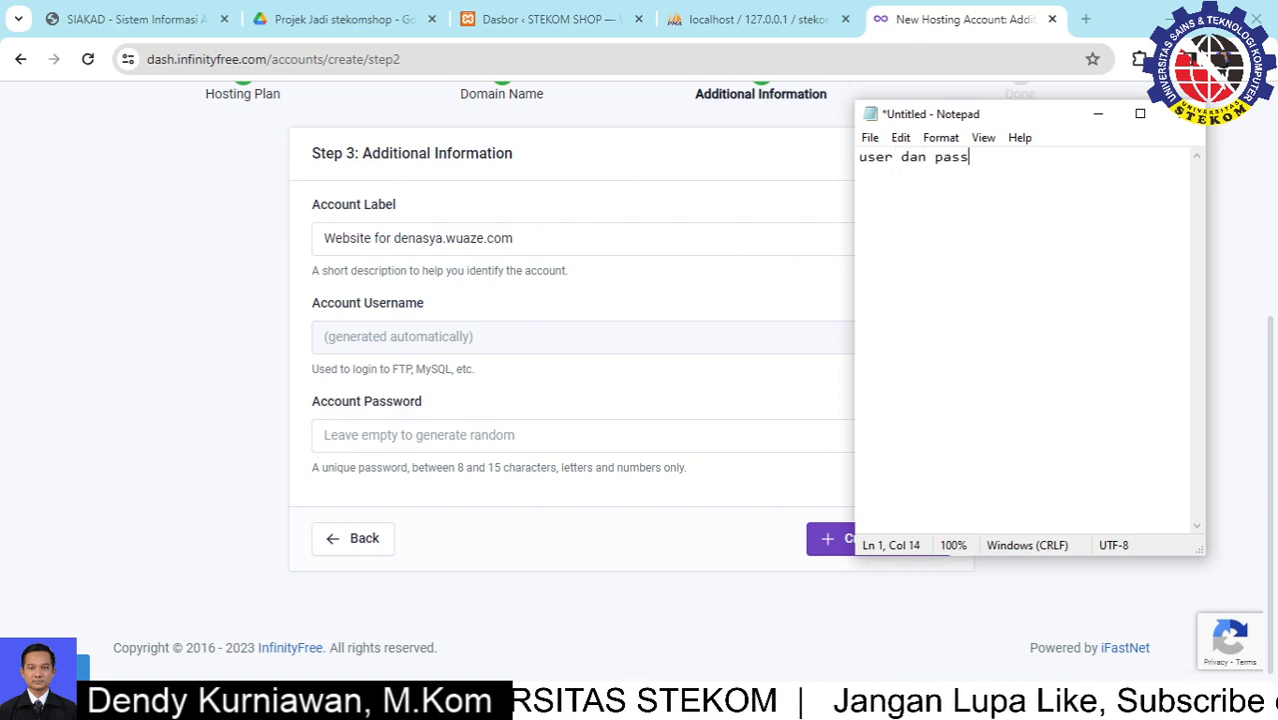
pyautogui.write(' Login ke ')
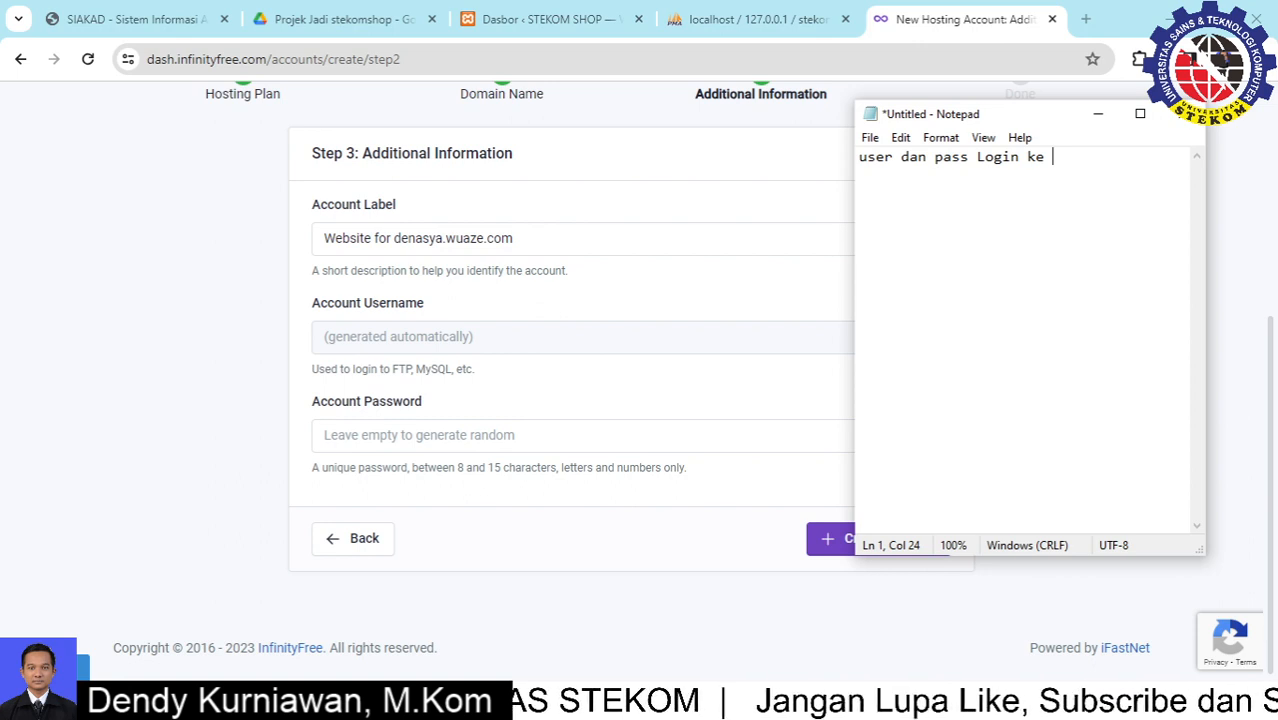
pyautogui.write('e')
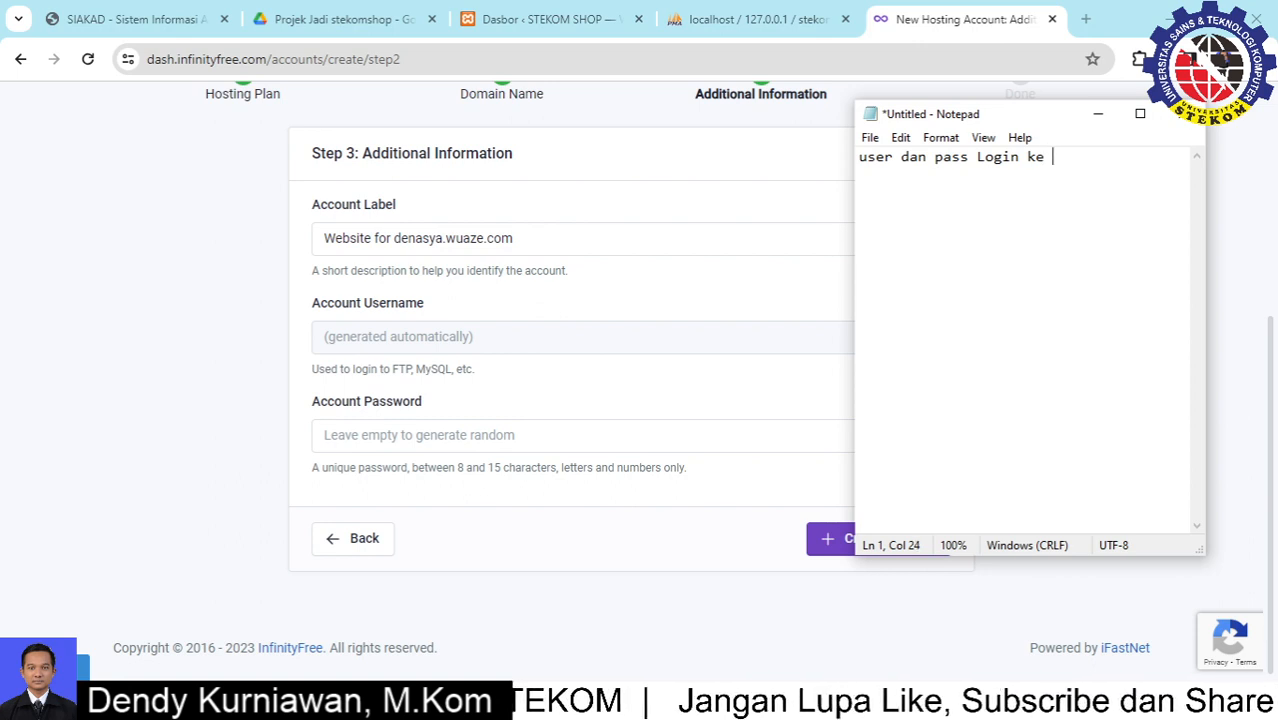
pyautogui.write('infinity')
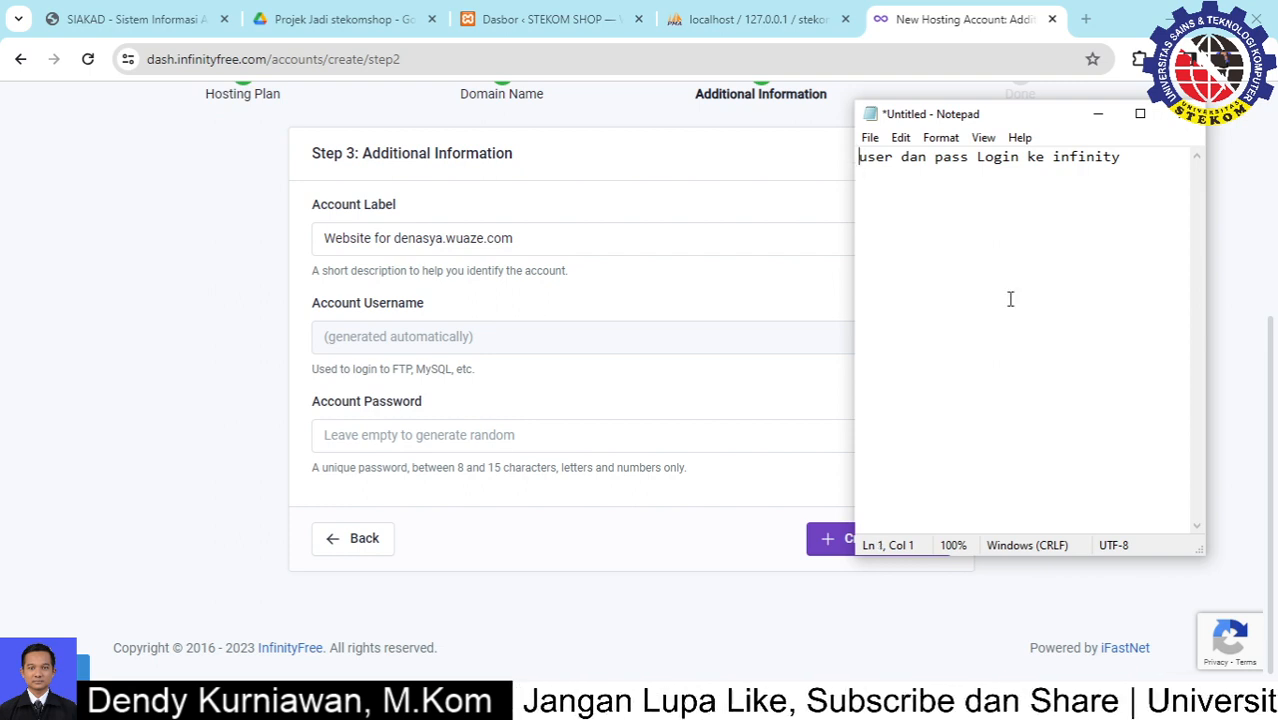
pyautogui.press('Up')
pyautogui.write('1.')
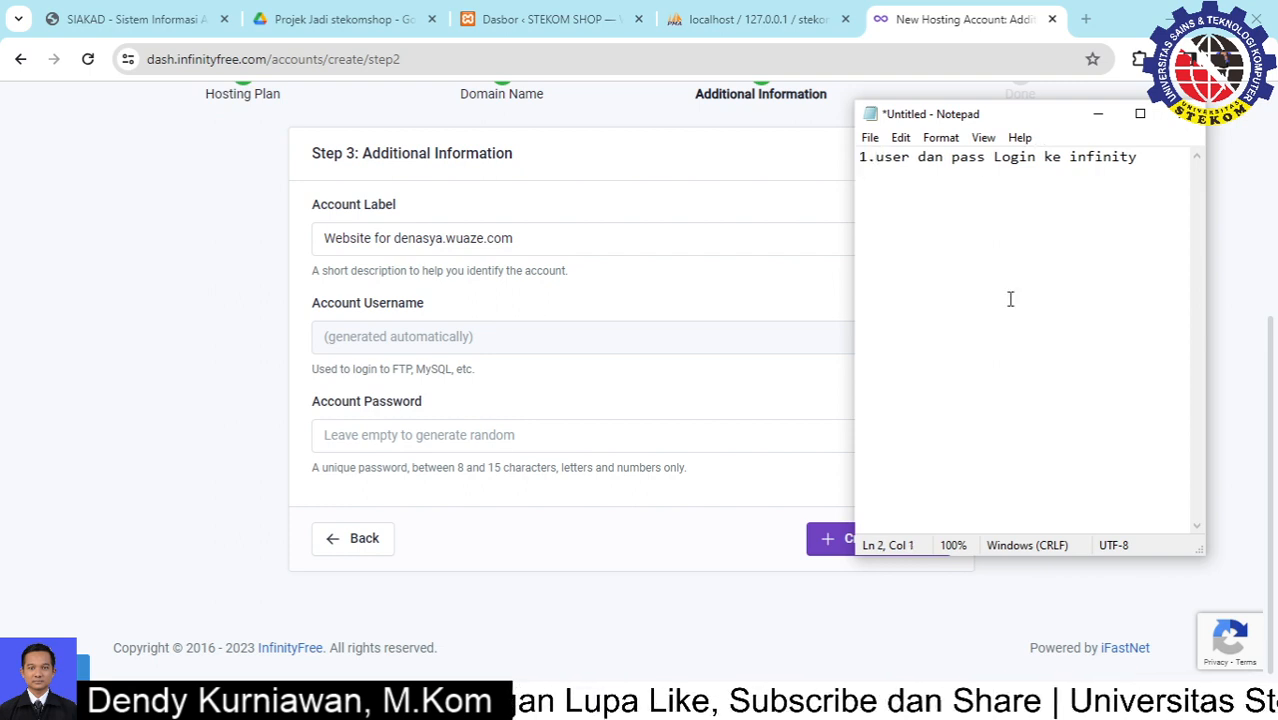
# - Add lines '2. nama domain : denasya.wuaze.com' and '3. password :' with the chosen account password
pyautogui.press('Down')
pyautogui.write('2. us')
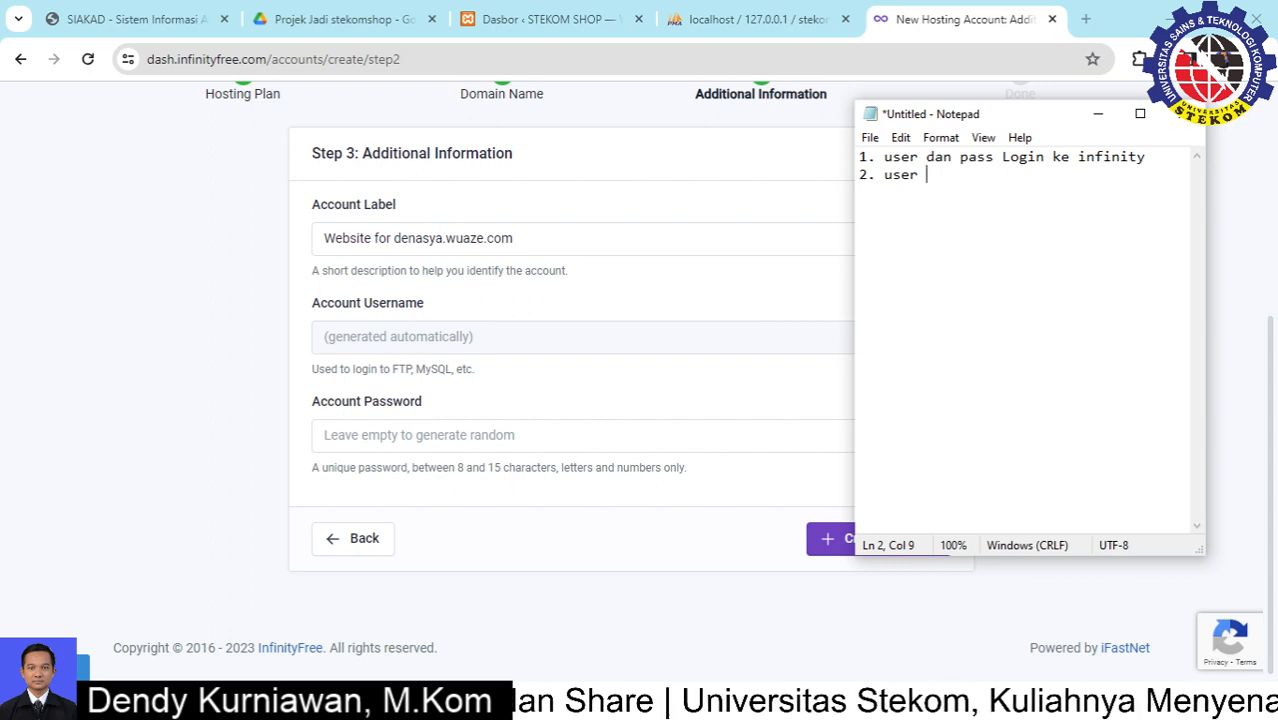
pyautogui.hotkey('ctrl', 'shift', 'Left')
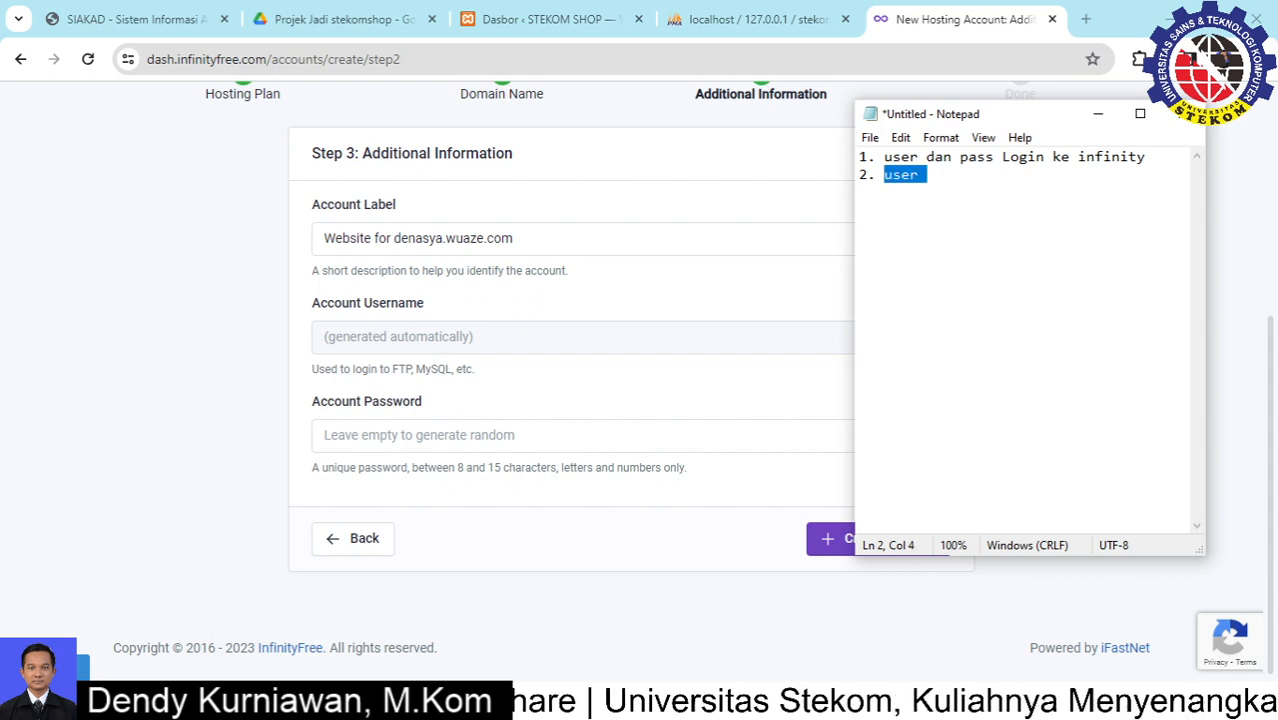
pyautogui.write('doma')
pyautogui.press('BackSpace')
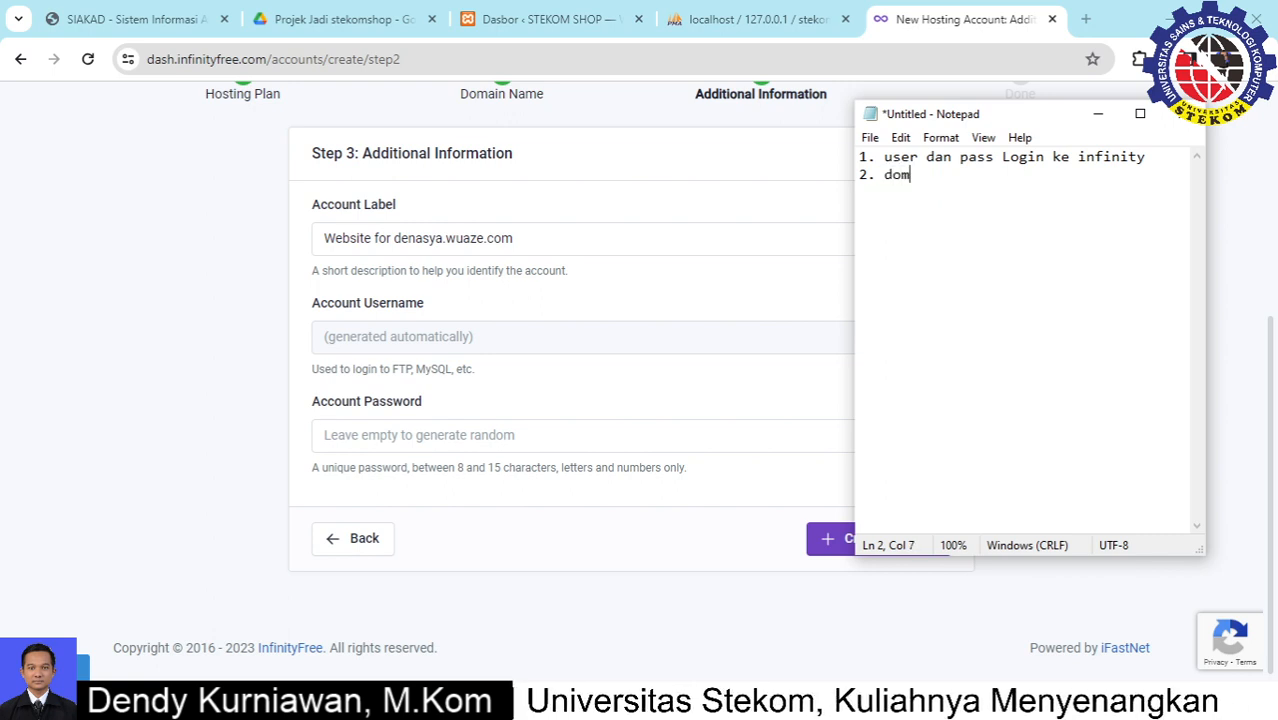
pyautogui.press('BackSpace')
pyautogui.press('BackSpace')
pyautogui.press('BackSpace')
pyautogui.write('nama domain :')
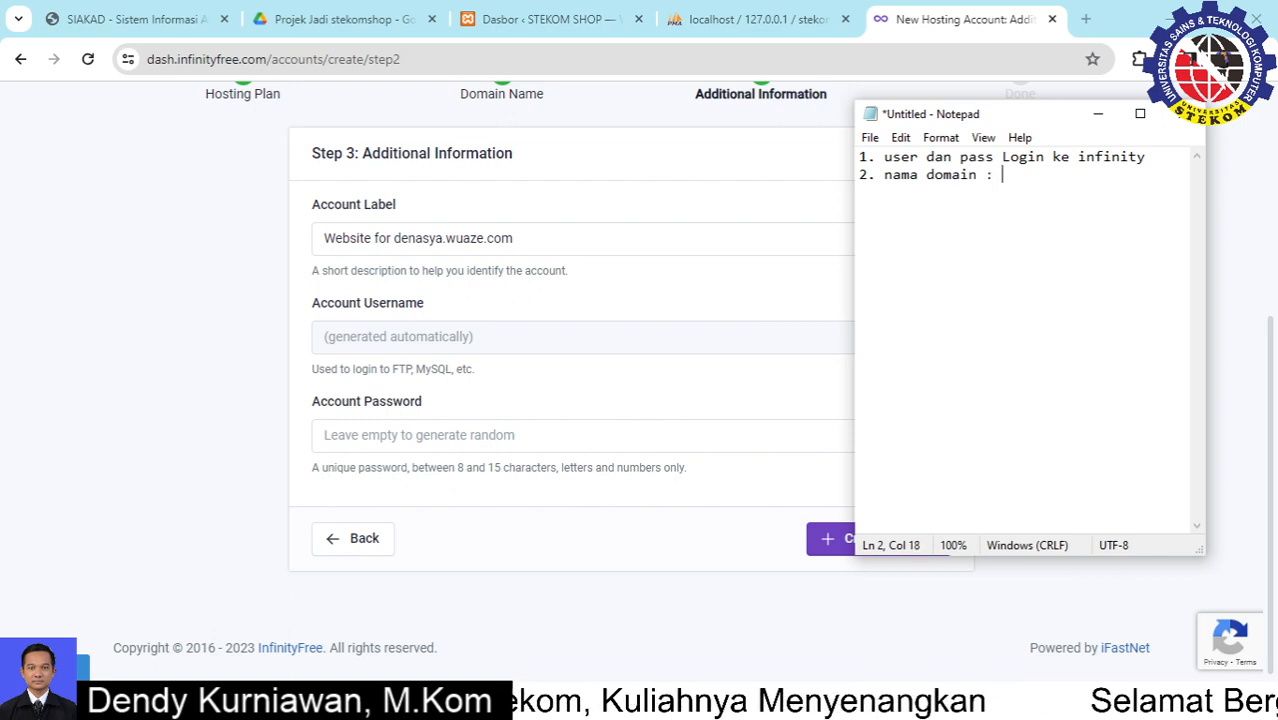
pyautogui.write(' denasya')
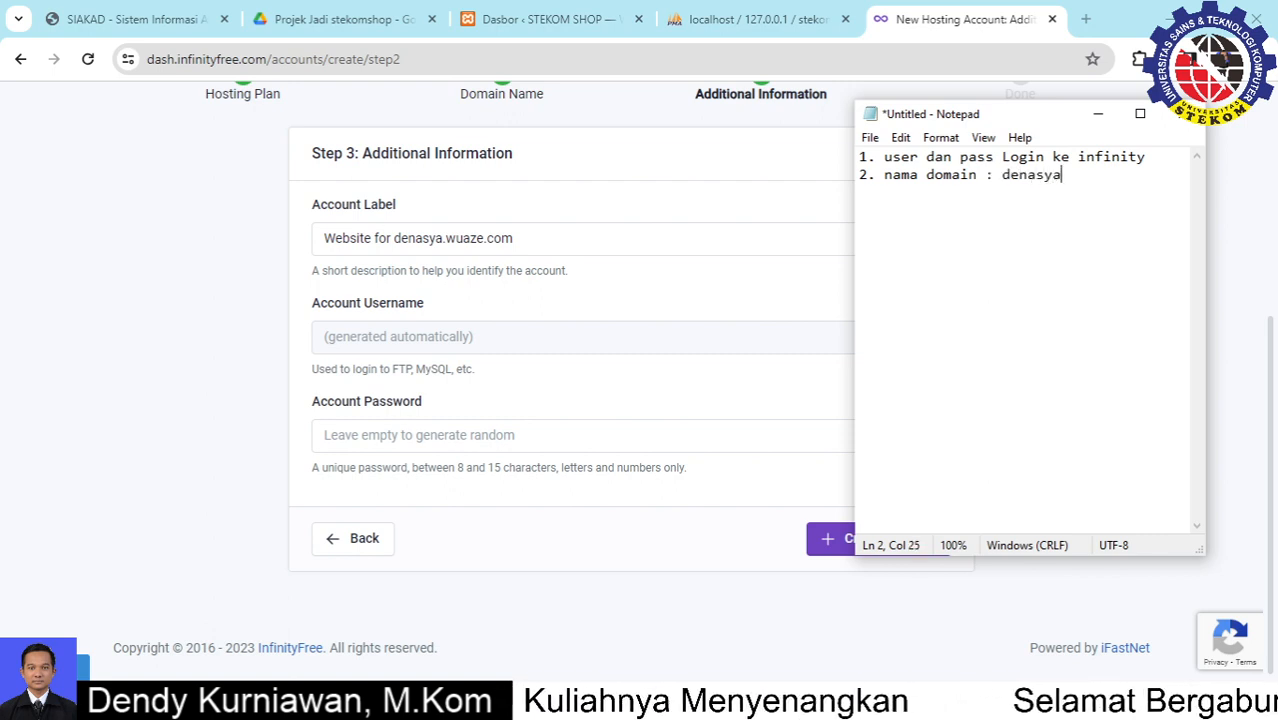
pyautogui.write('.wuaze.c')
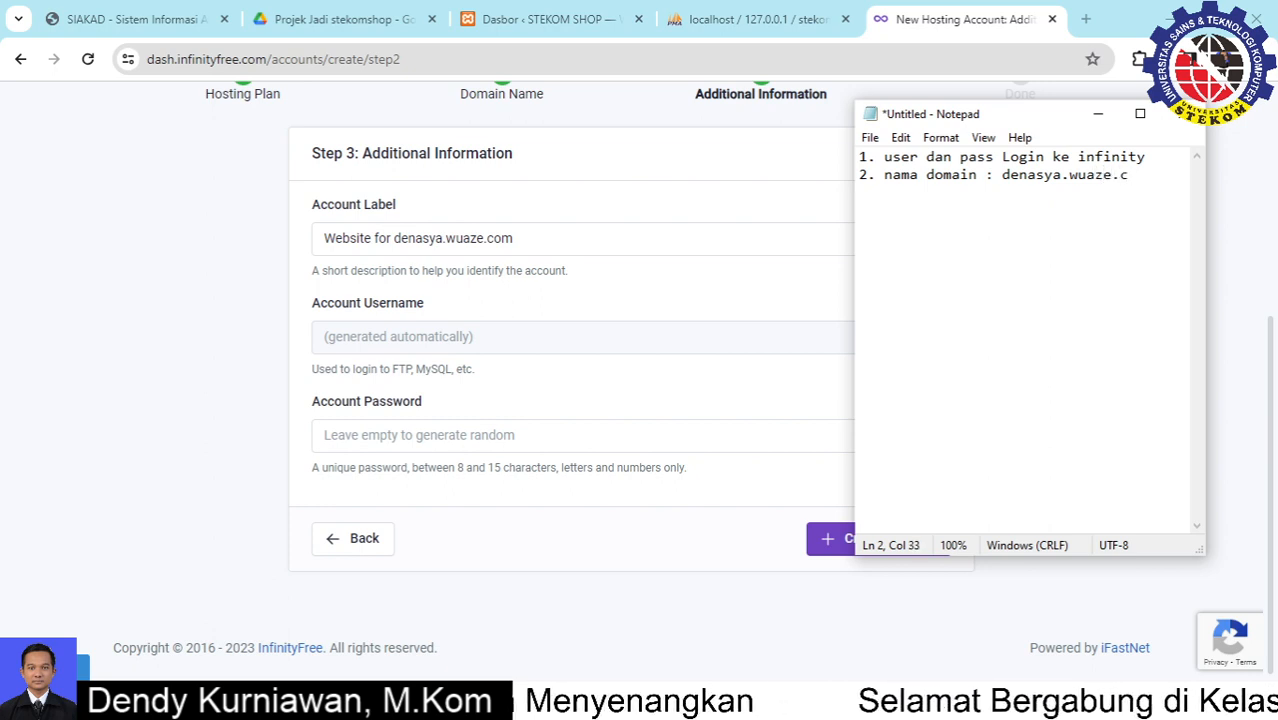
pyautogui.write('om')
pyautogui.press('Return')
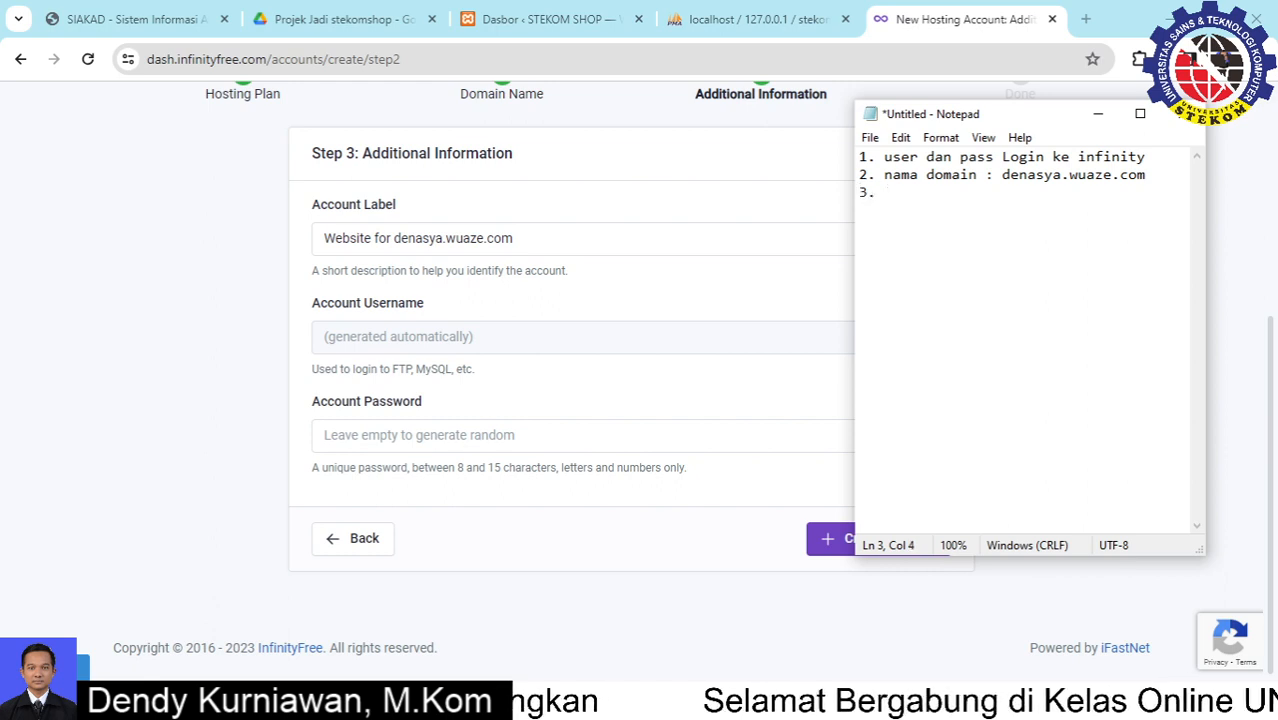
pyautogui.write('3. password :')
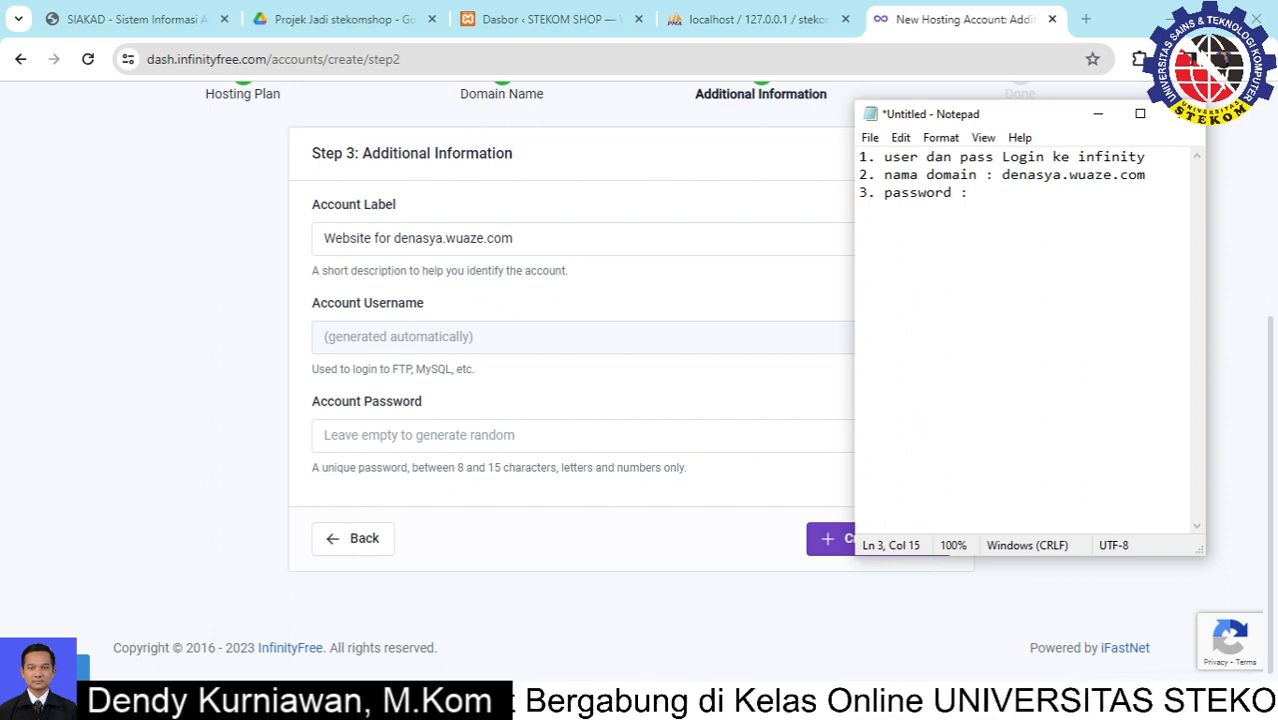
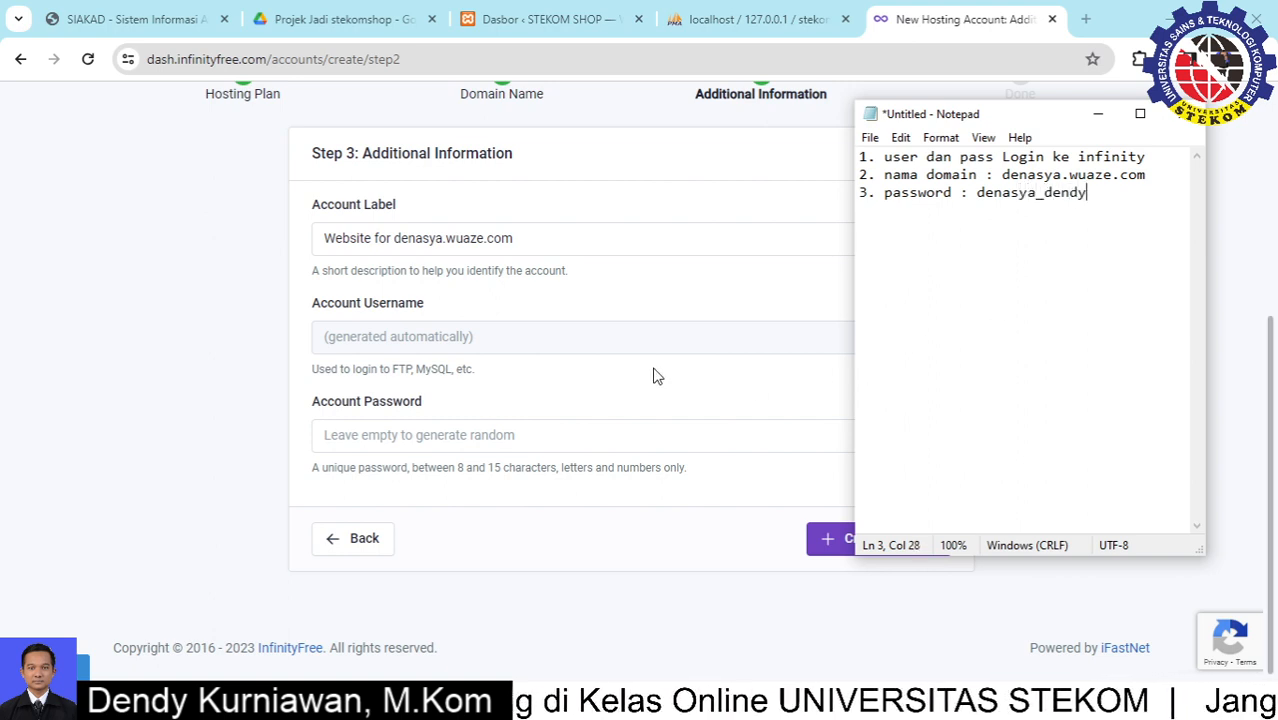
pyautogui.click(482, 434)
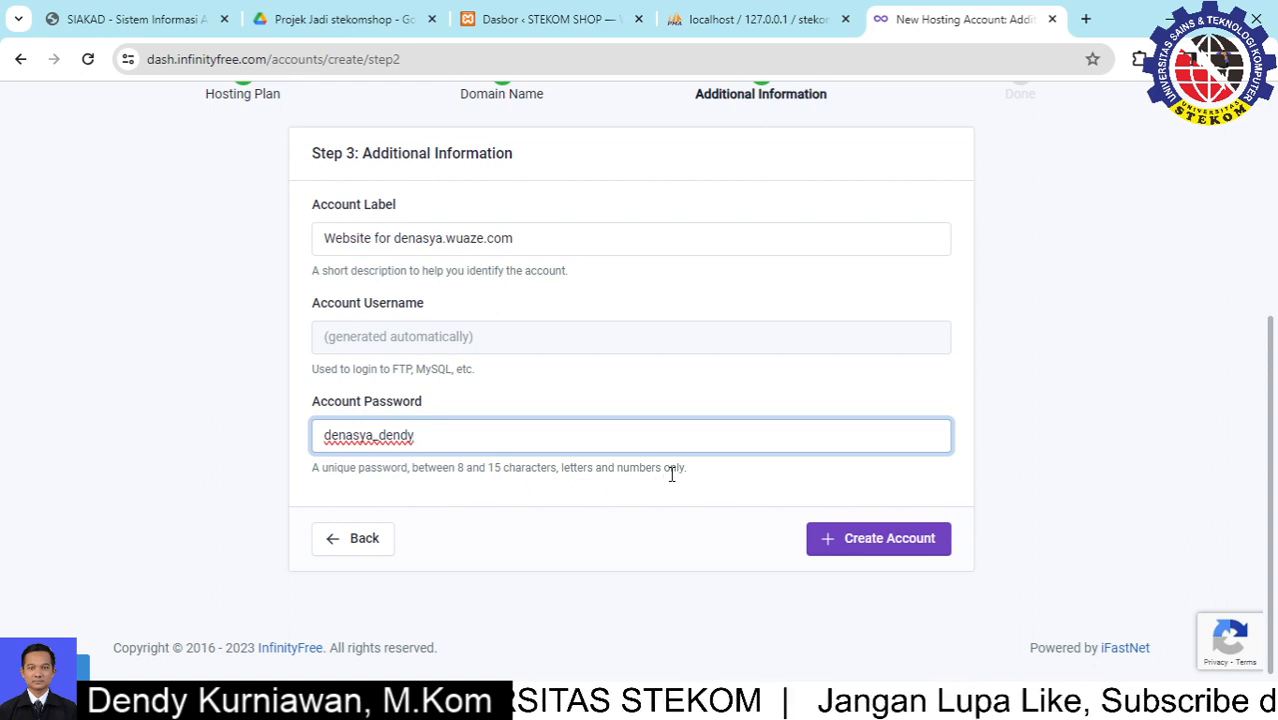
# - Enter the saved password as the Account Password and create the denasya.wuaze.com hosting account
pyautogui.click(863, 546)
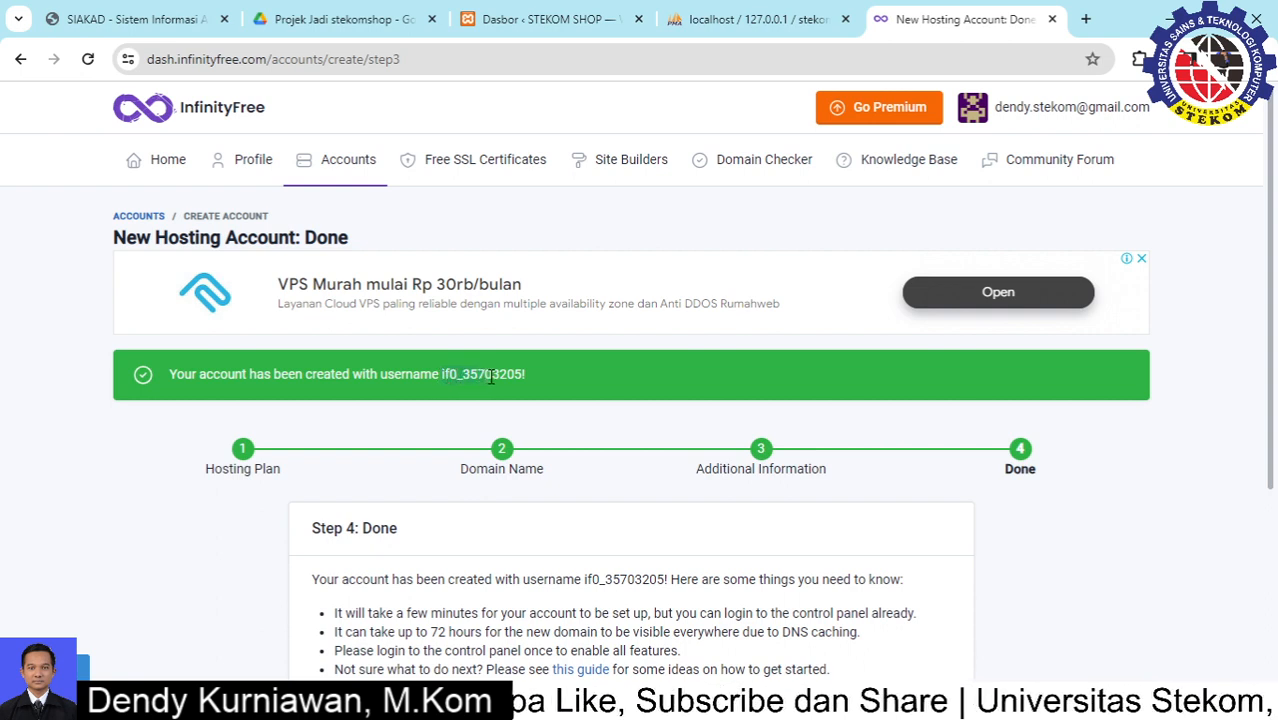
# - Copy the generated account username into the notes as '4. Username :', then return to InfinityFree
pyautogui.moveTo(522, 377); pyautogui.dragTo(530, 376)
pyautogui.hotkey('ctrl', 'c')
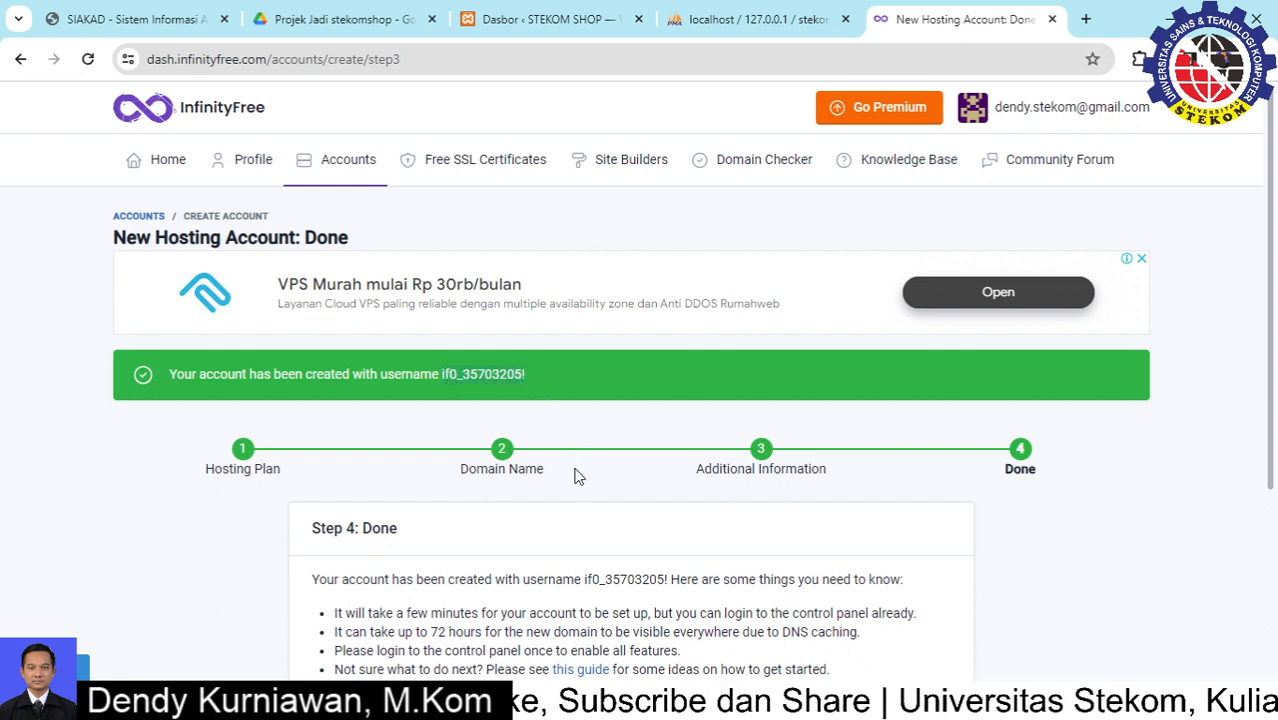
pyautogui.click(614, 703)
pyautogui.click(866, 590)
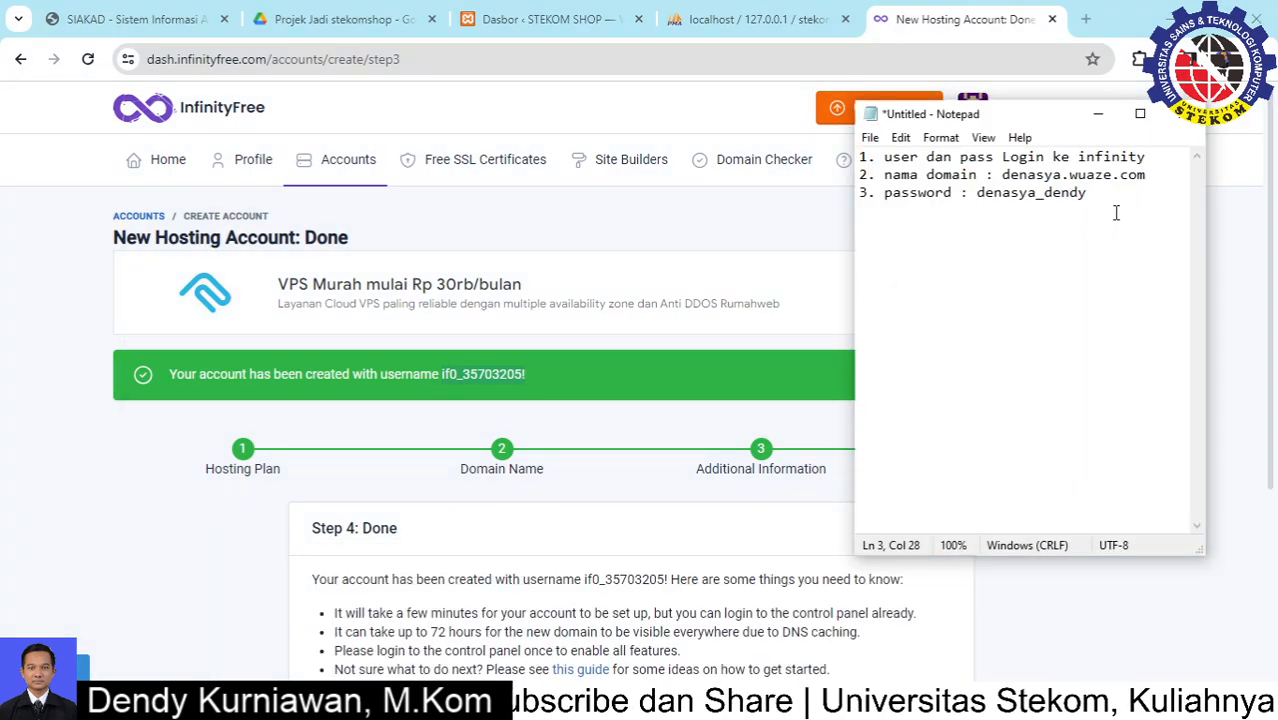
pyautogui.press('Return')
pyautogui.write('4. ')
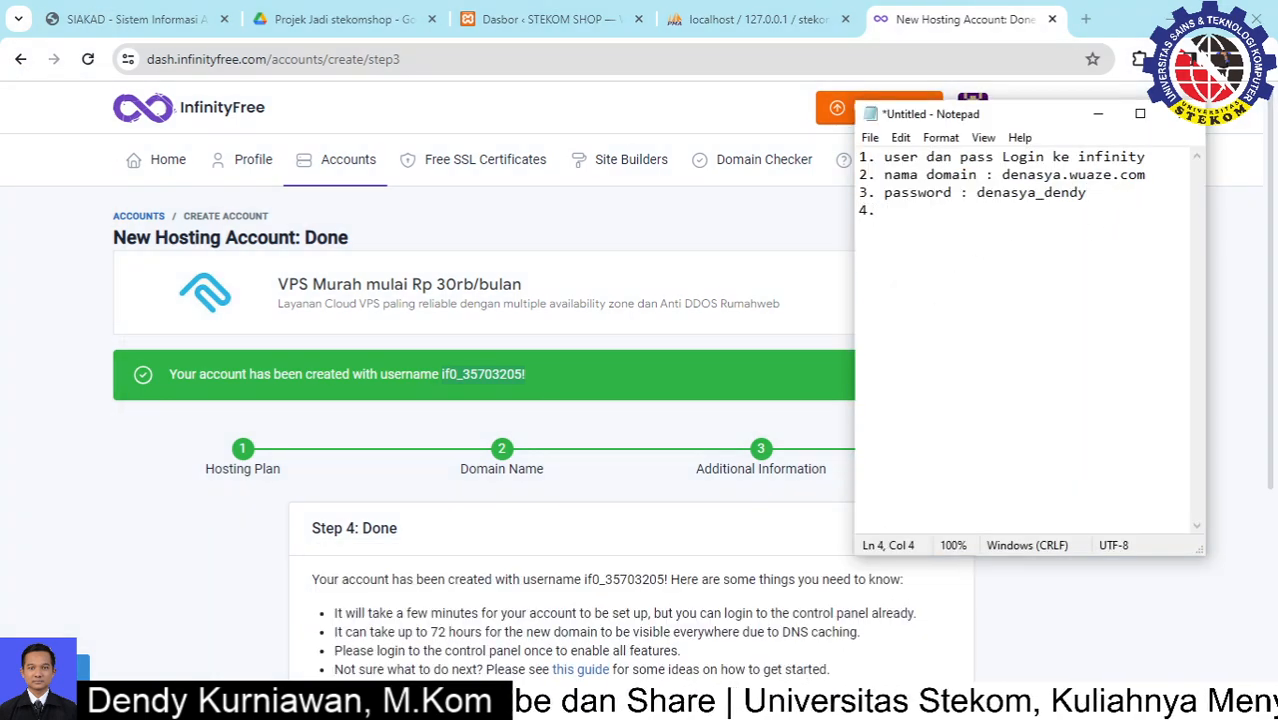
pyautogui.write('Username')
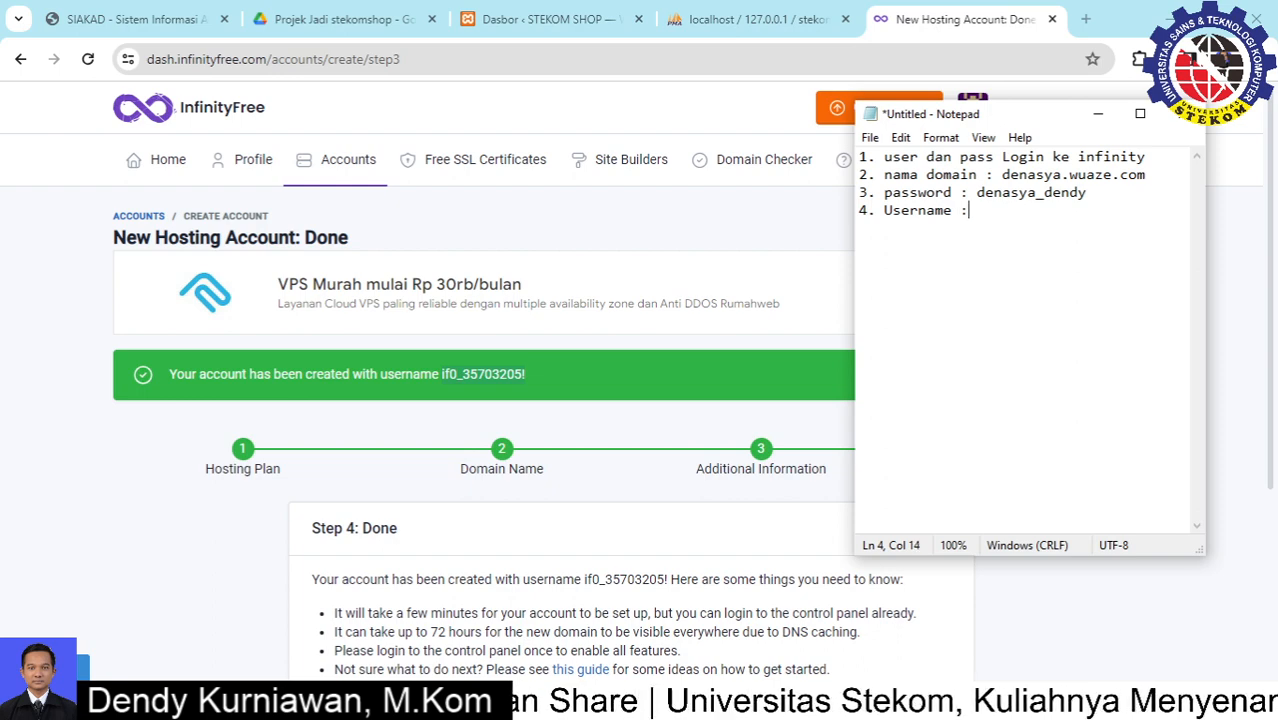
pyautogui.write(' :')
pyautogui.hotkey('ctrl', 'v')
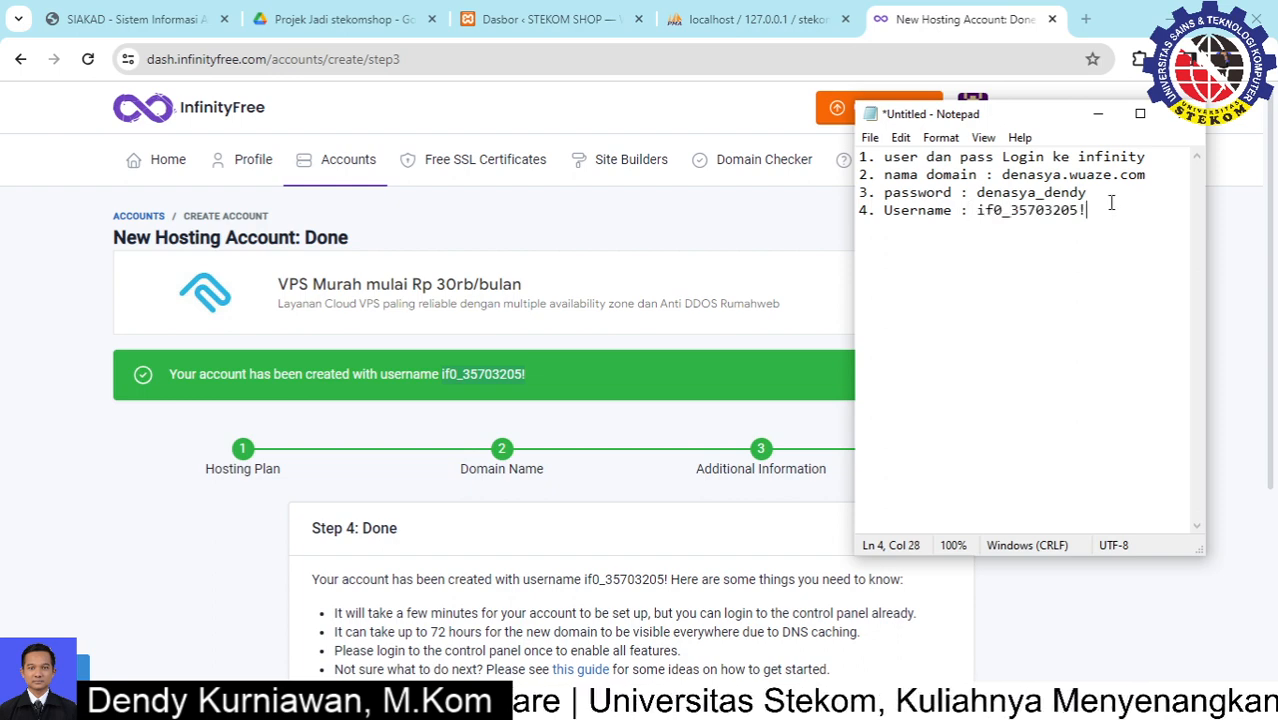
pyautogui.click(570, 320)
pyautogui.scroll(-3, 650, 440)
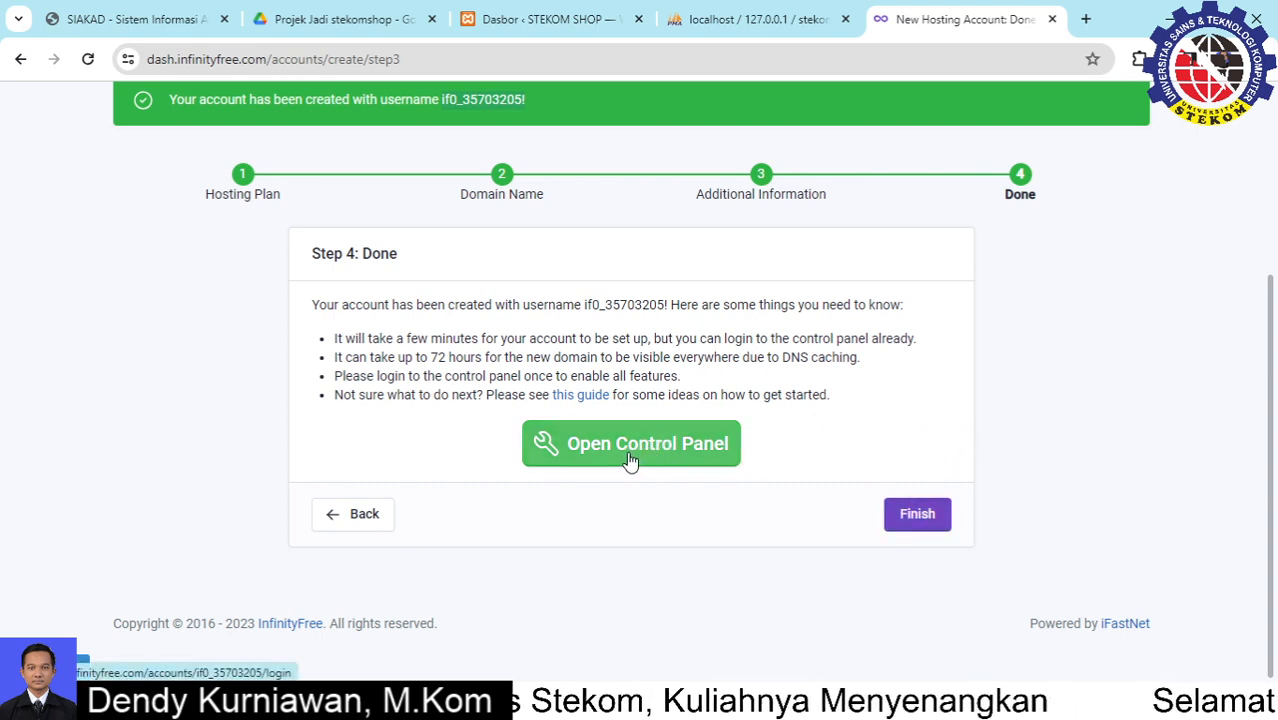
# - Open the denasya.wuaze.com account's management page and check its creation date
pyautogui.click(918, 515)
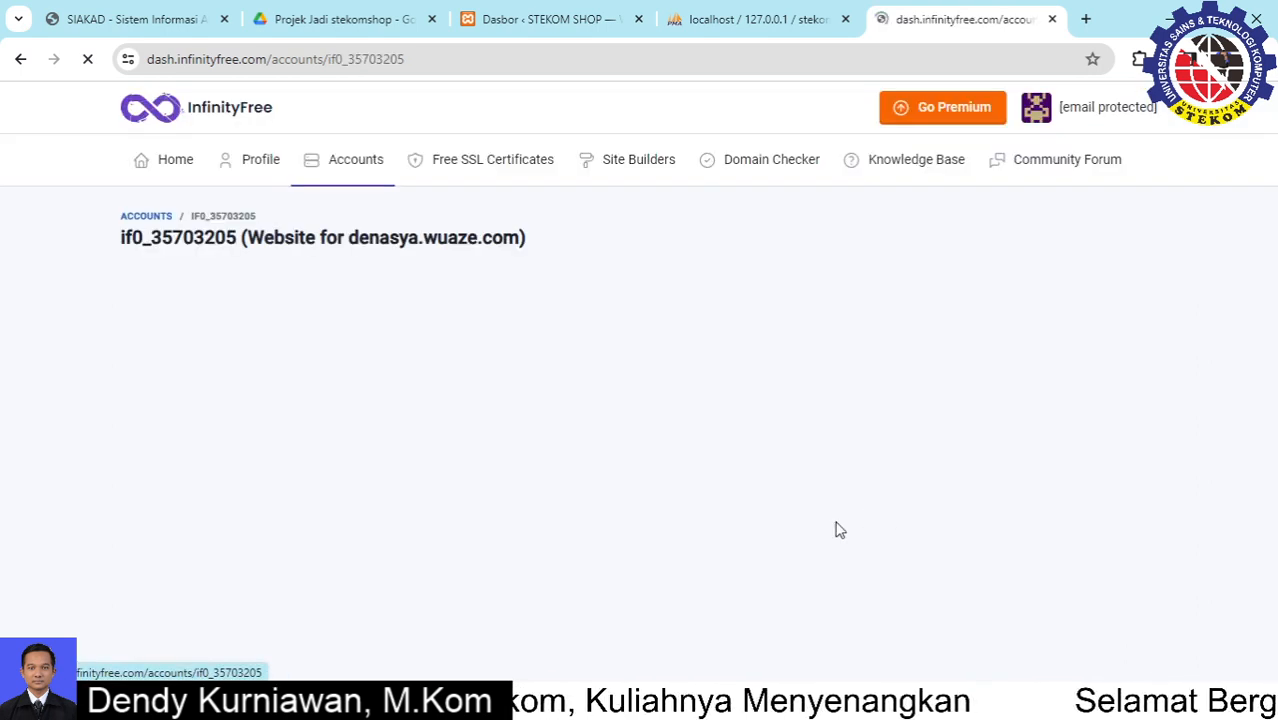
pyautogui.scroll(-1, 648, 358)
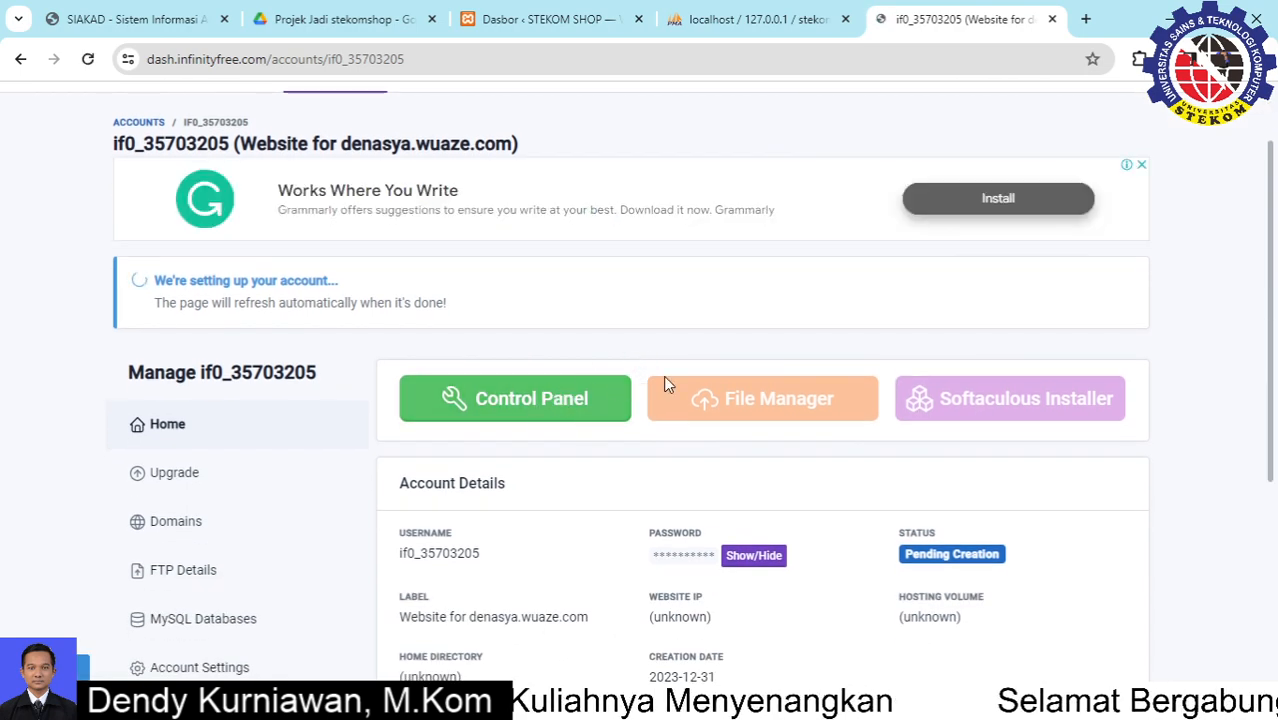
pyautogui.scroll(-2, 705, 400)
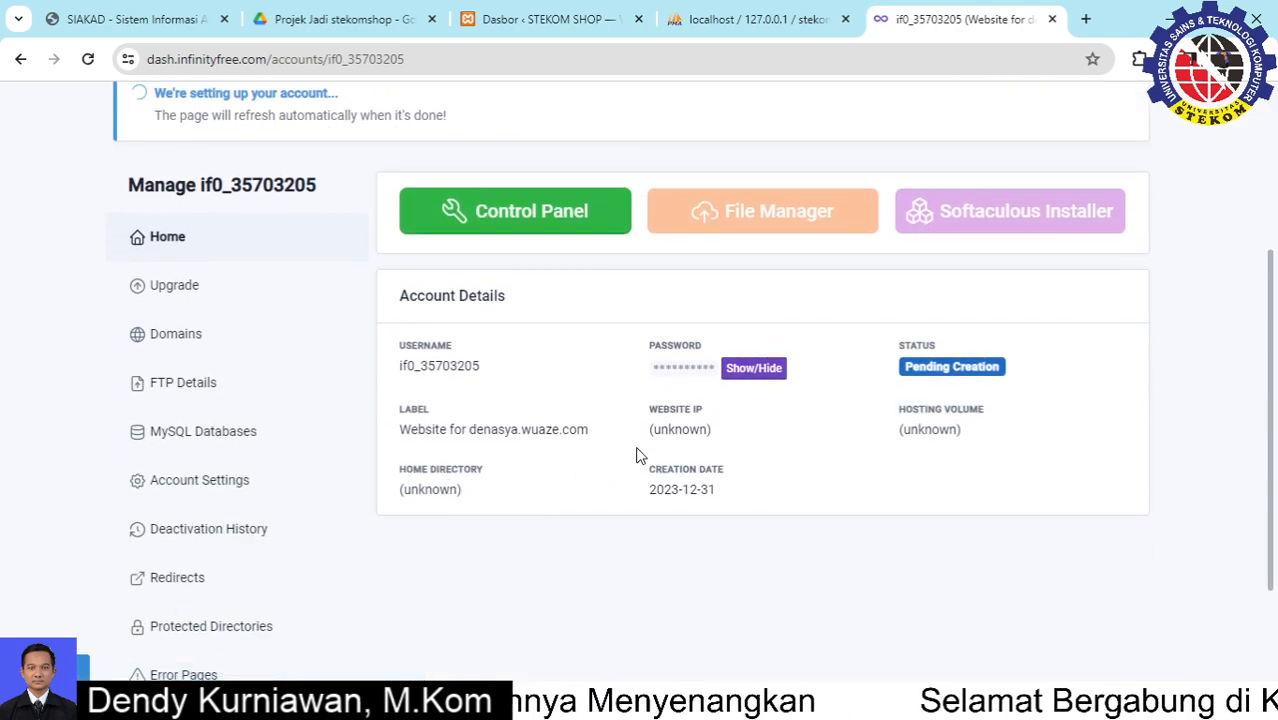
pyautogui.moveTo(648, 490); pyautogui.dragTo(717, 494)
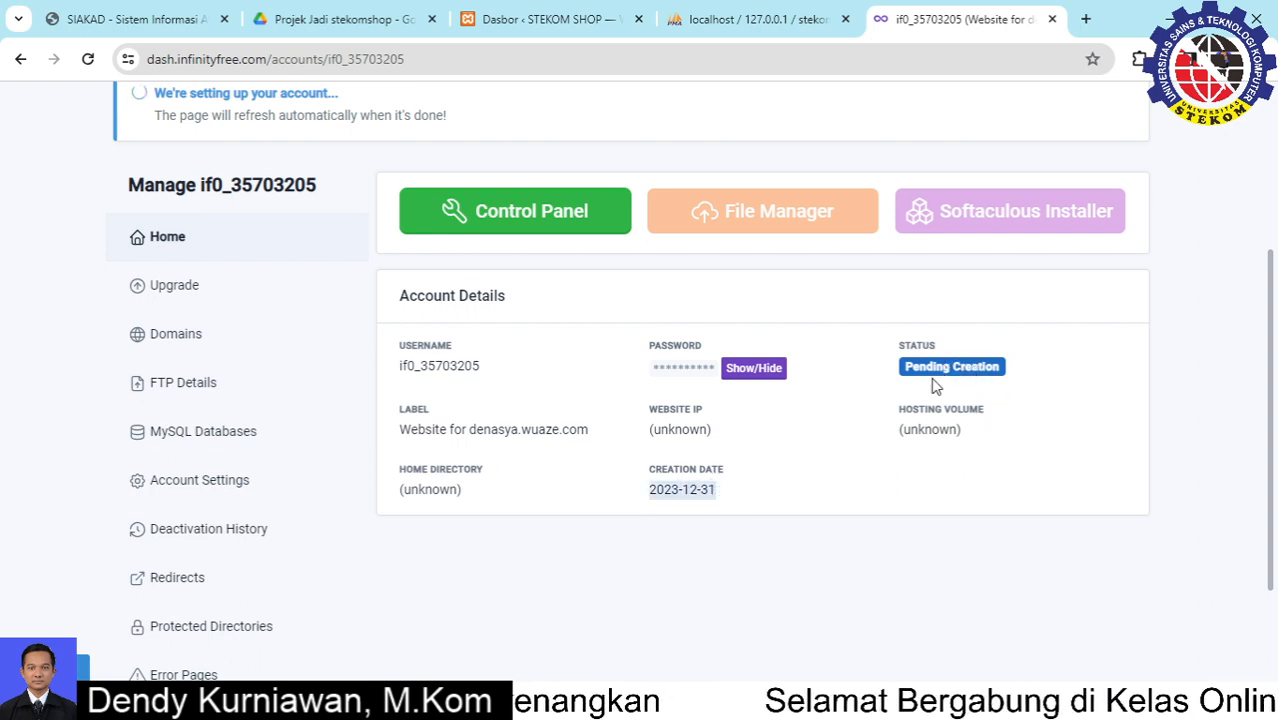
# - Reveal the hosting account password and select it for copying, recovering from the 405 error page
pyautogui.click(759, 376)
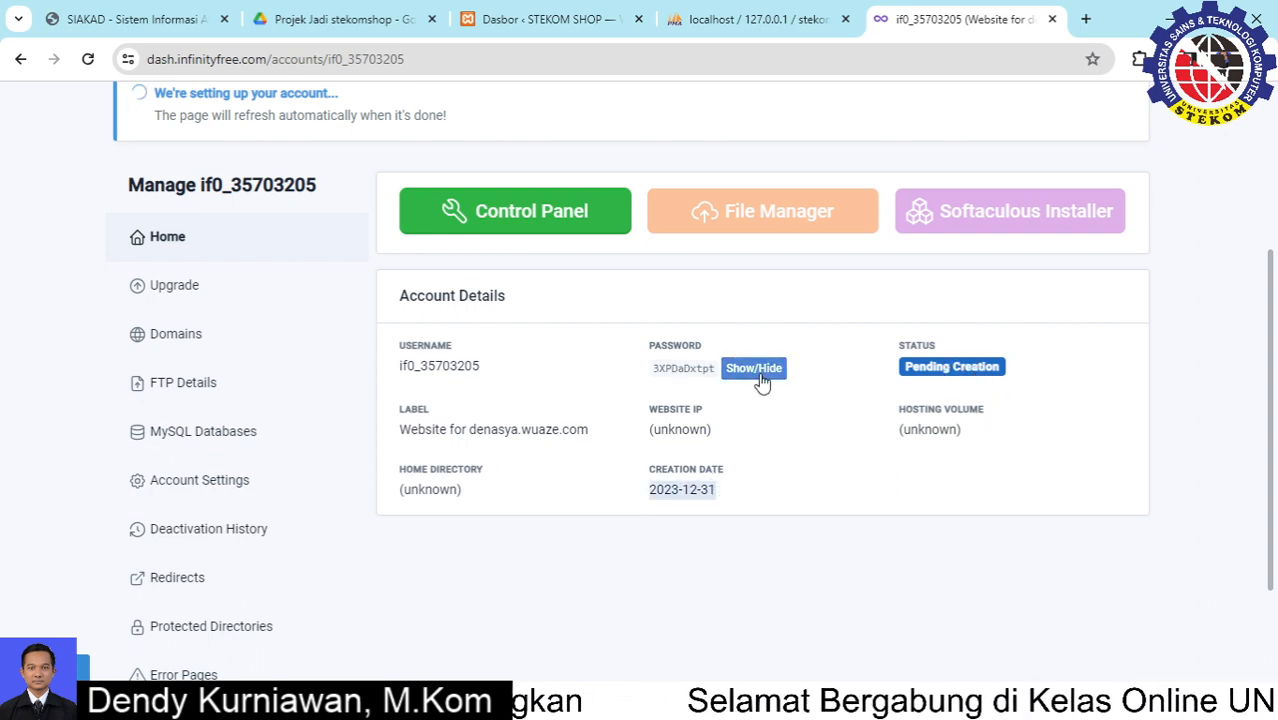
pyautogui.doubleClick(652, 371)
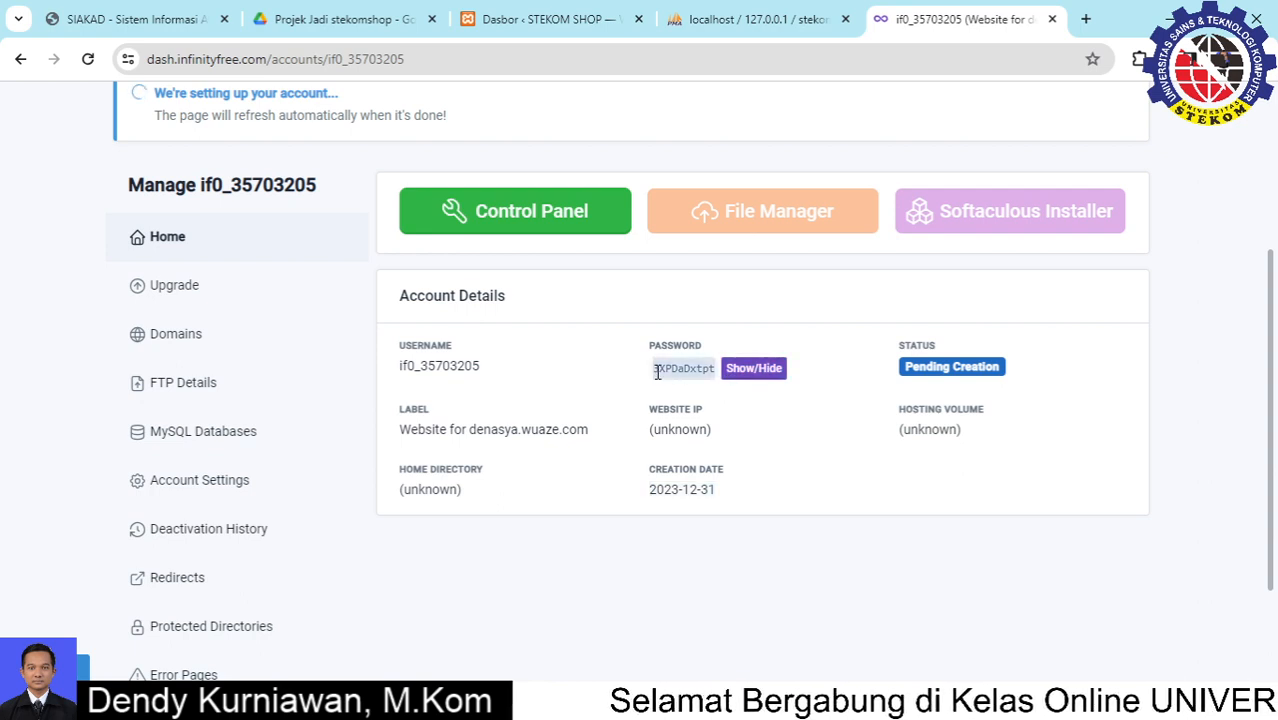
pyautogui.moveTo(656, 371); pyautogui.dragTo(770, 371)
pyautogui.click(770, 371)
pyautogui.click(770, 371)
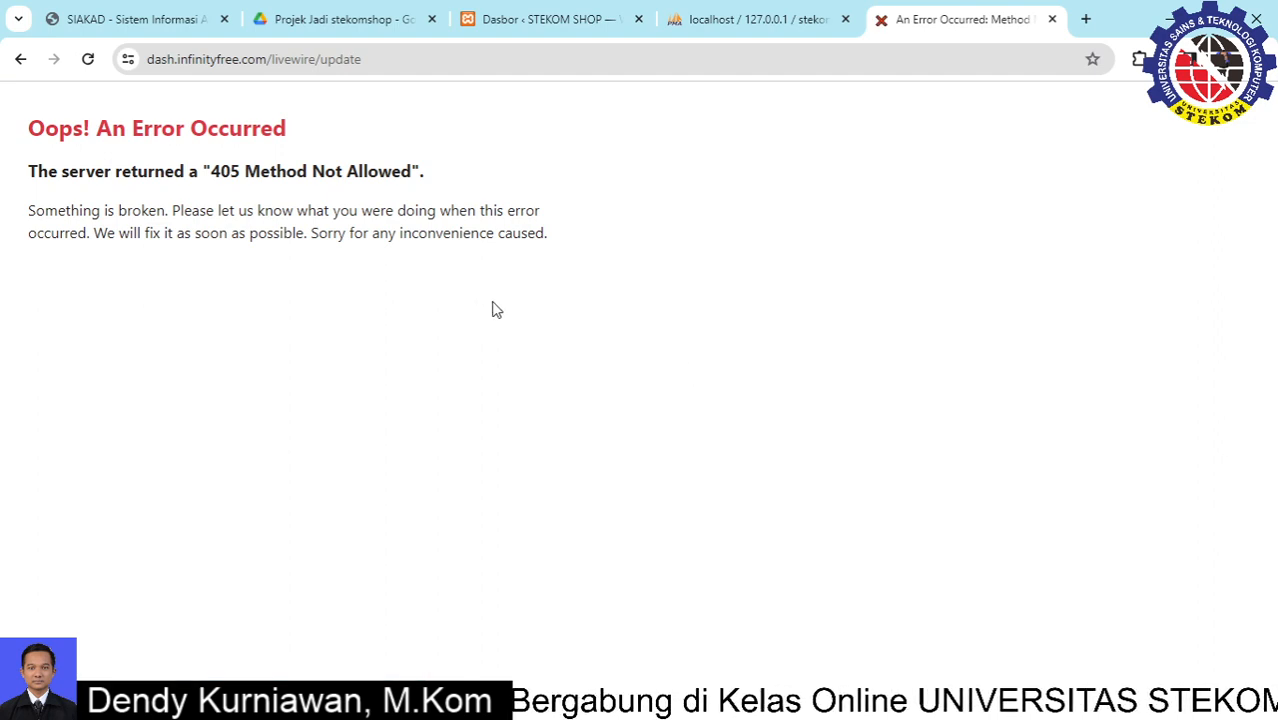
pyautogui.click(20, 59)
pyautogui.click(736, 369)
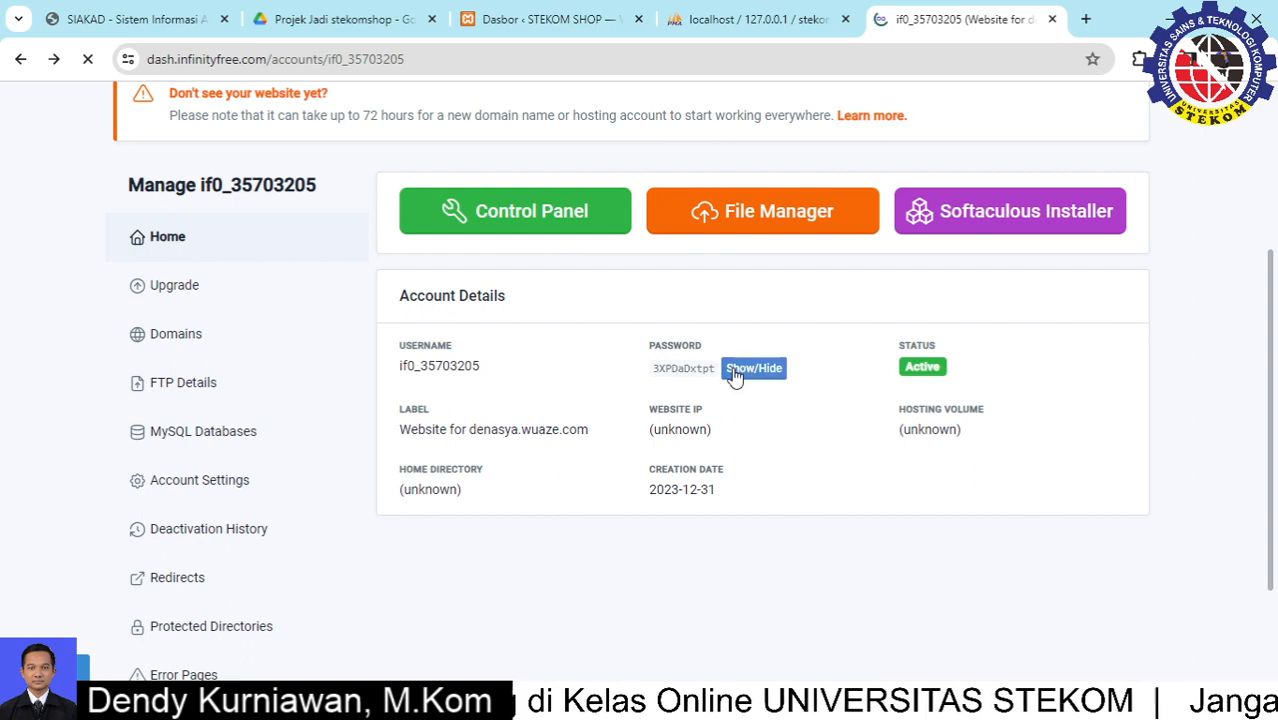
pyautogui.moveTo(655, 365); pyautogui.dragTo(699, 360)
pyautogui.hotkey('ctrl', 'c')
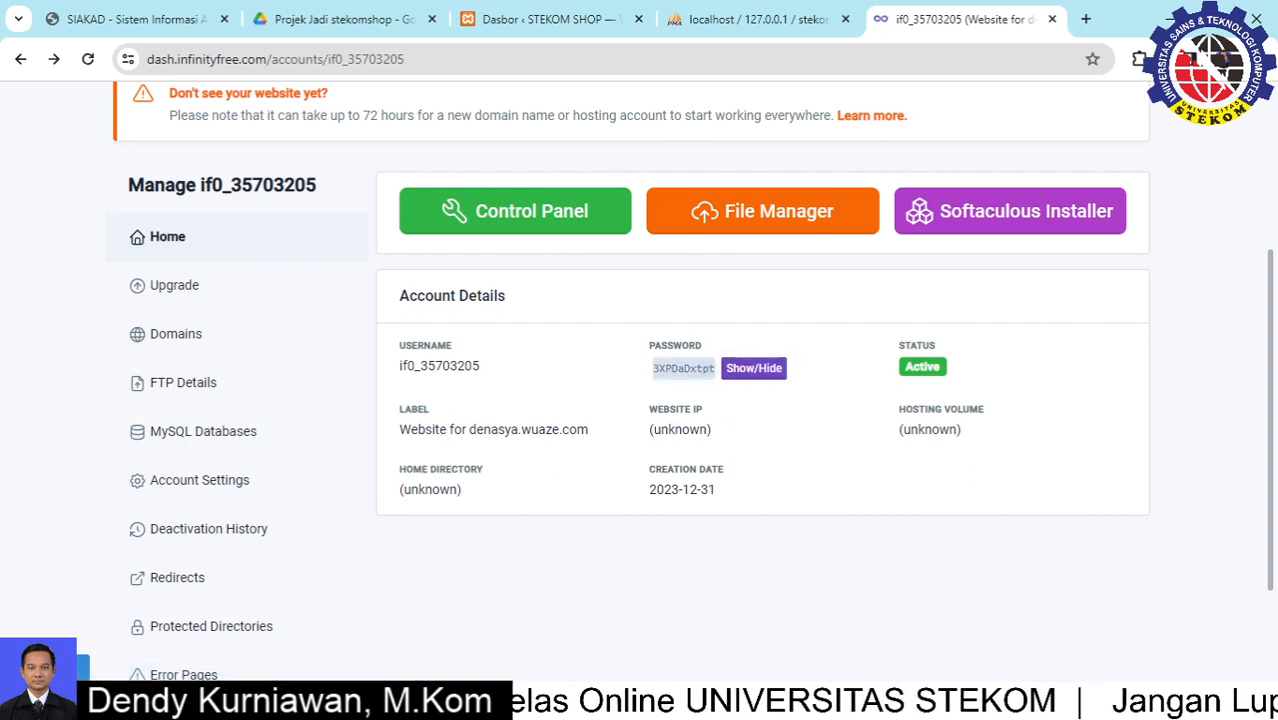
# - Add '5. Pass domain :' with the pasted hosting password to the notes, cancelling the Save As dialog
pyautogui.click(614, 703)
pyautogui.click(862, 620)
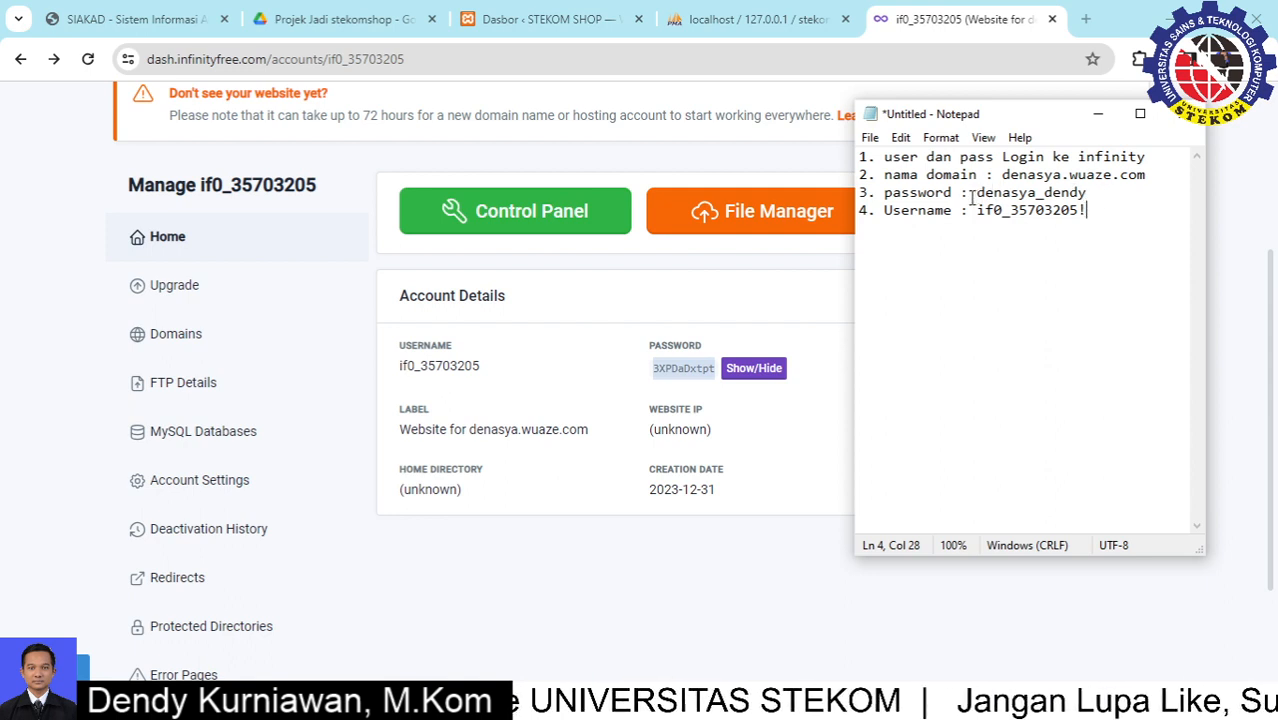
pyautogui.press('Return')
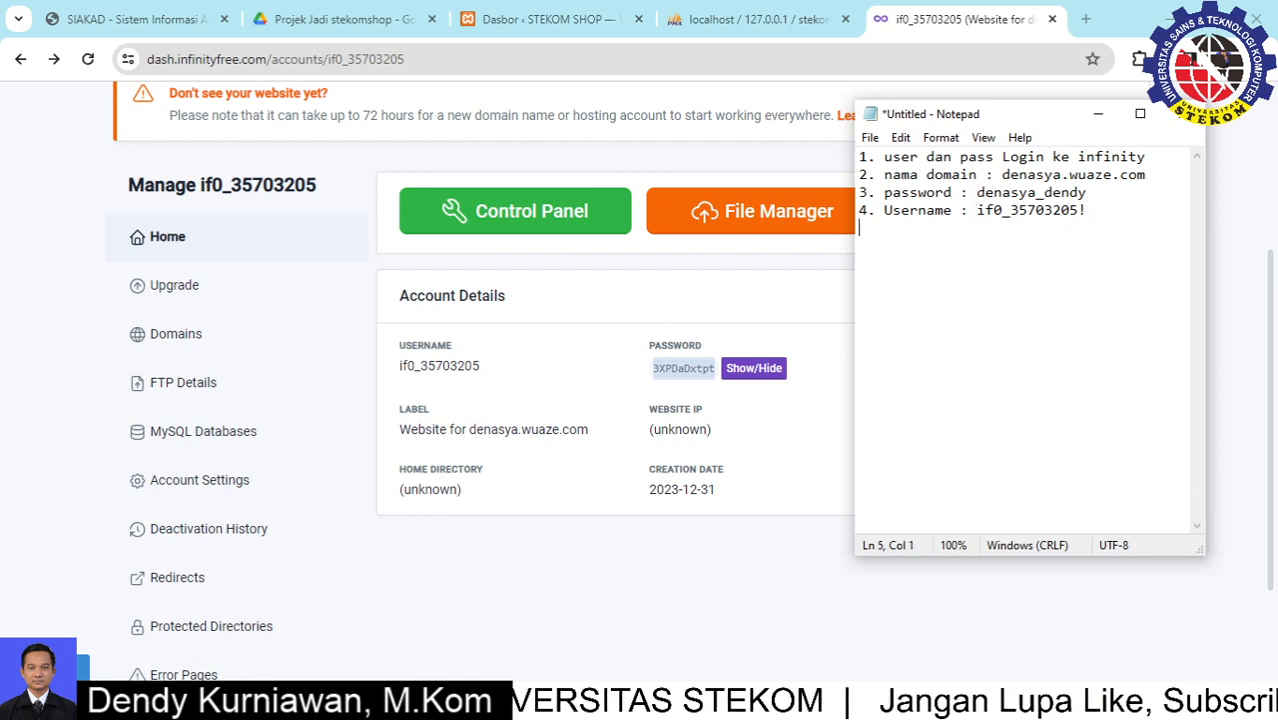
pyautogui.write('5. ')
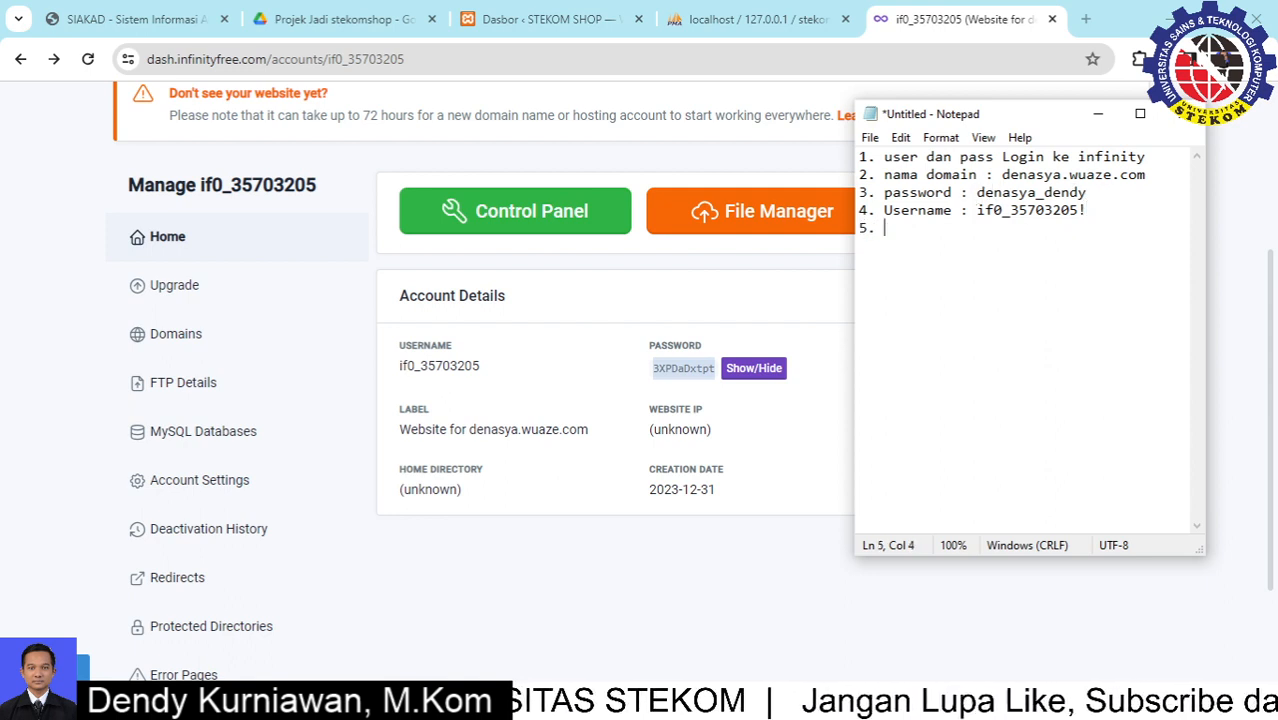
pyautogui.write('Pass domain :')
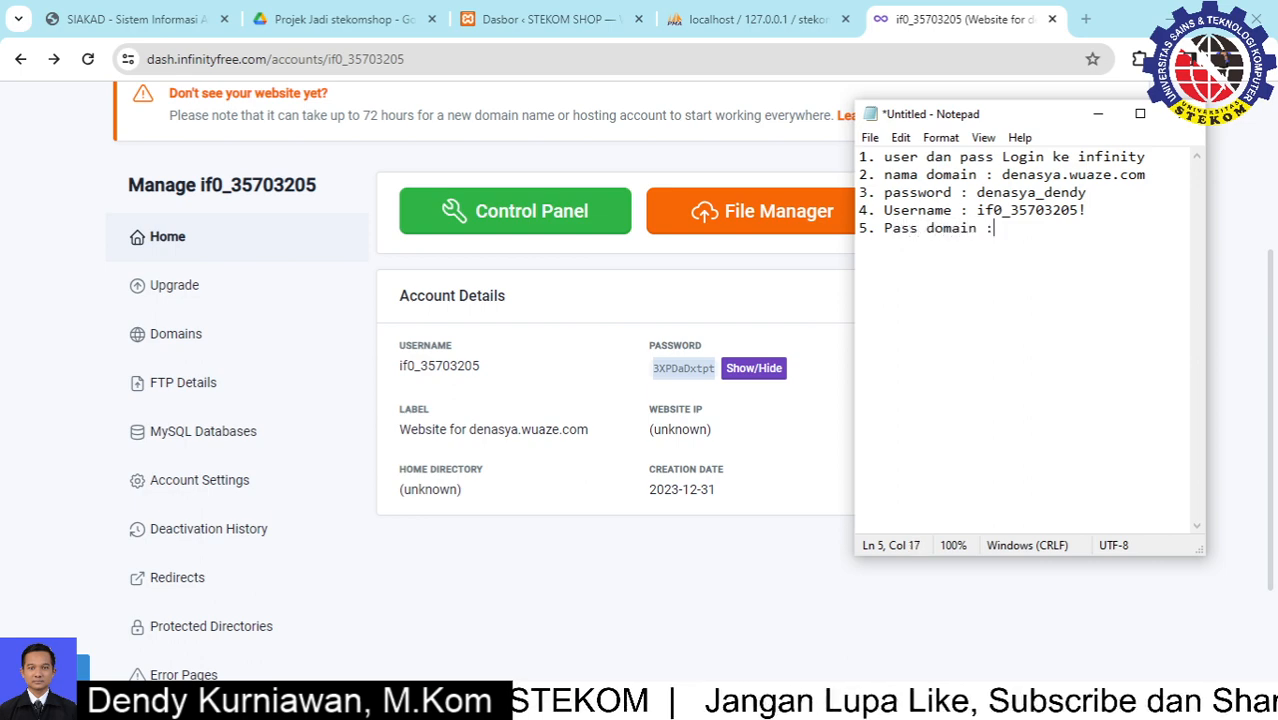
pyautogui.hotkey('ctrl', 'v')
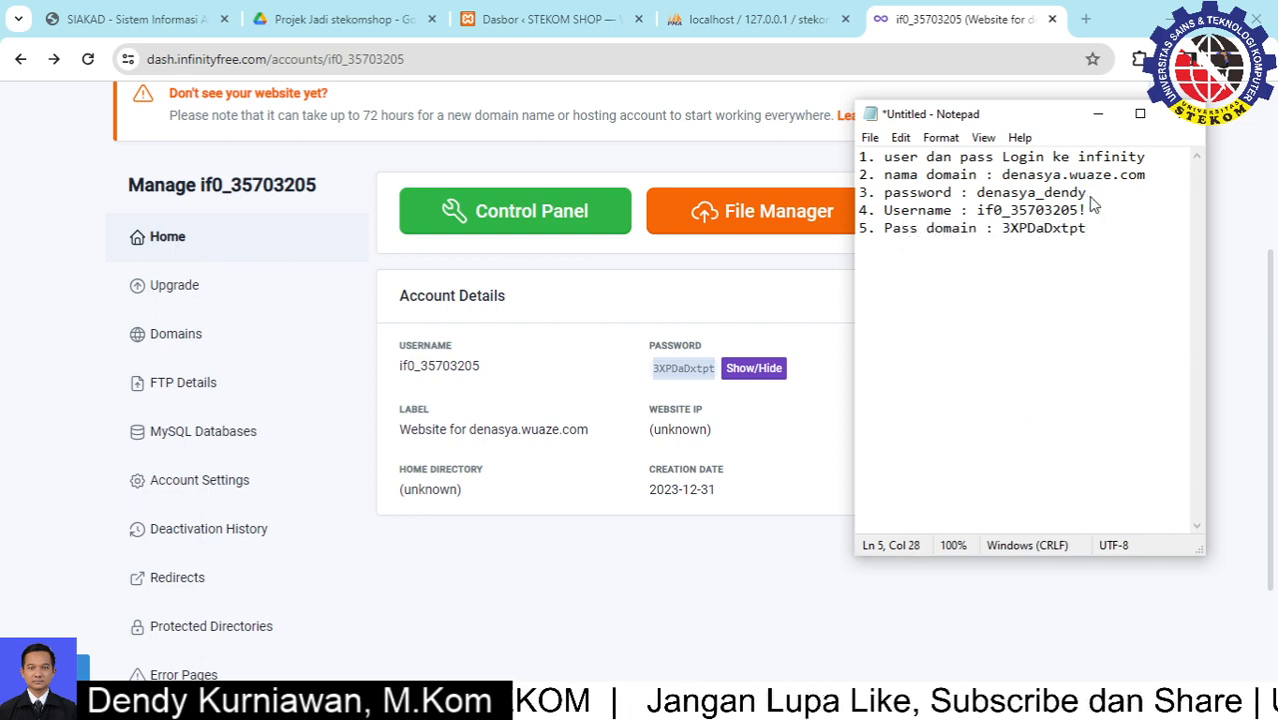
pyautogui.hotkey('ctrl', 's')
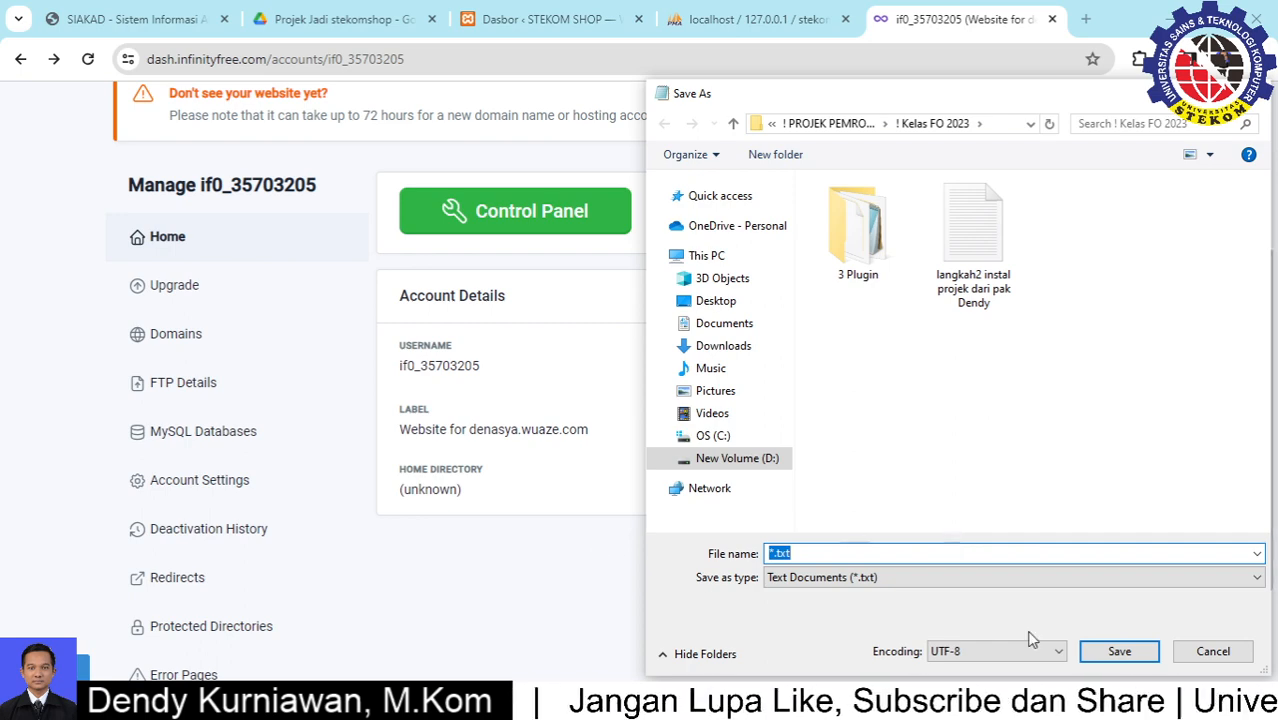
pyautogui.click(1213, 651)
pyautogui.click(728, 592)
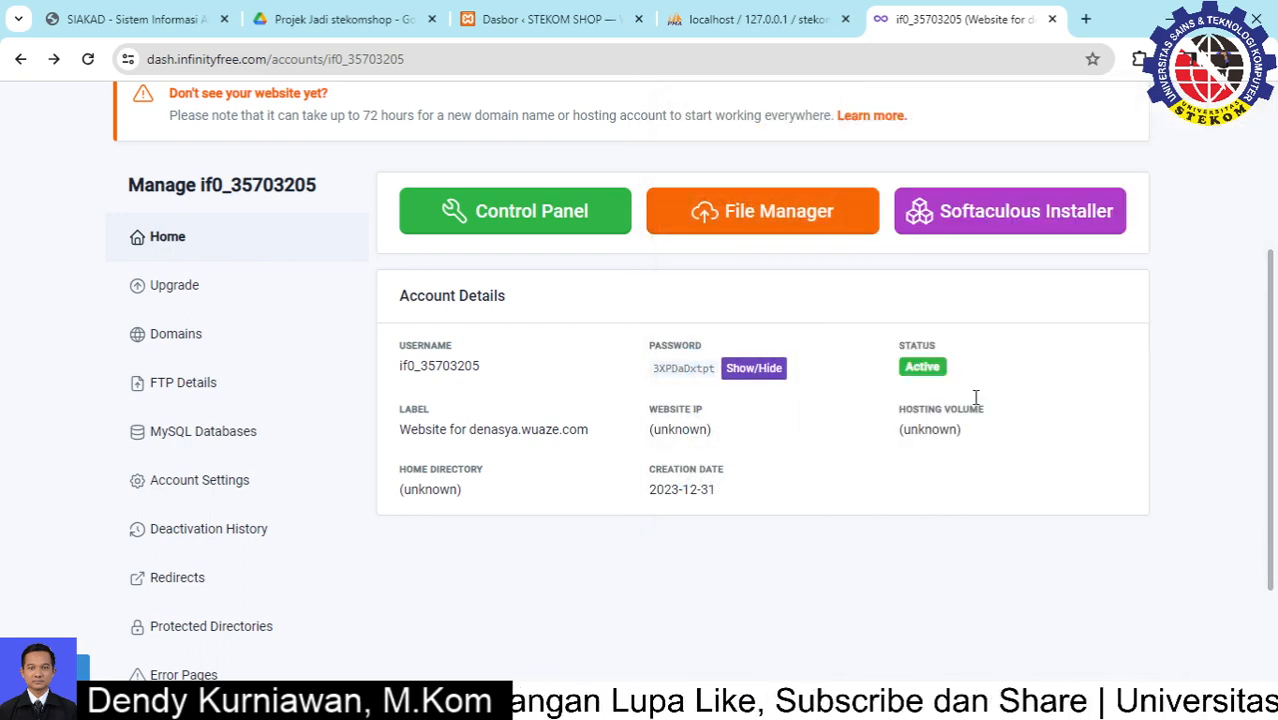
# - In Account Settings, enter a new hosting password and confirm Update Password
pyautogui.scroll(3, 590, 440)
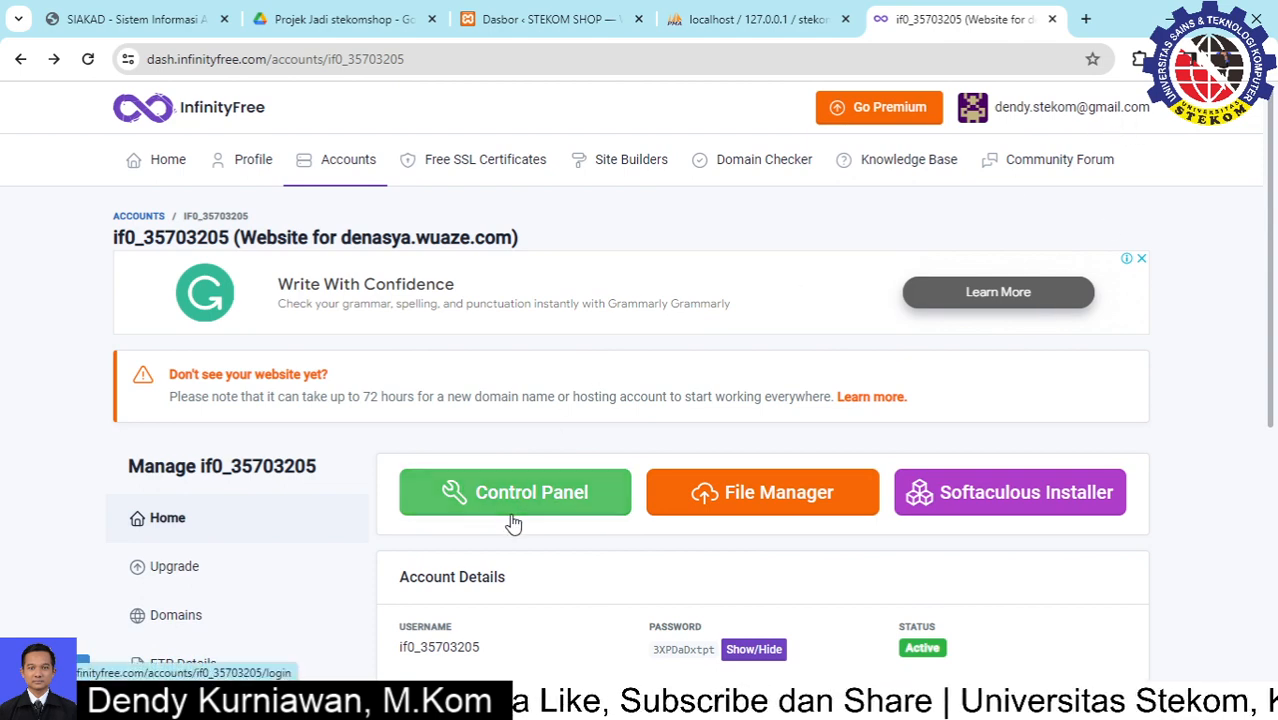
pyautogui.scroll(-3, 511, 522)
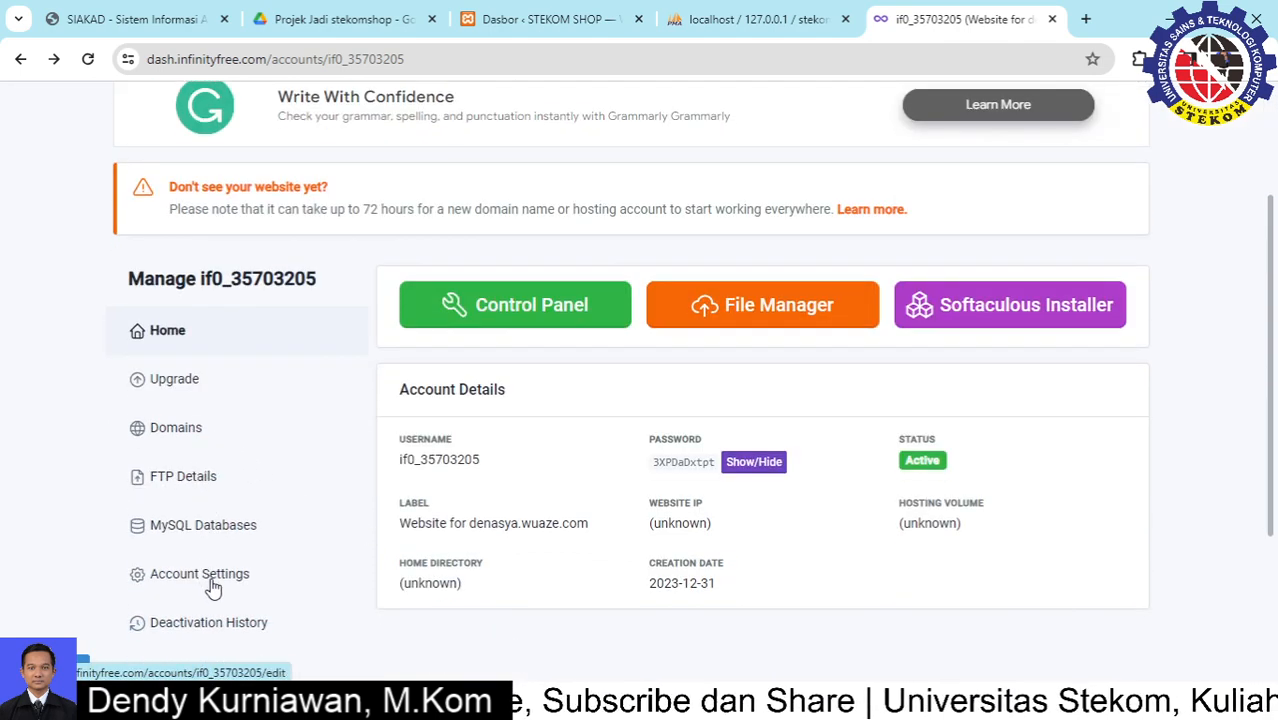
pyautogui.scroll(-3, 251, 588)
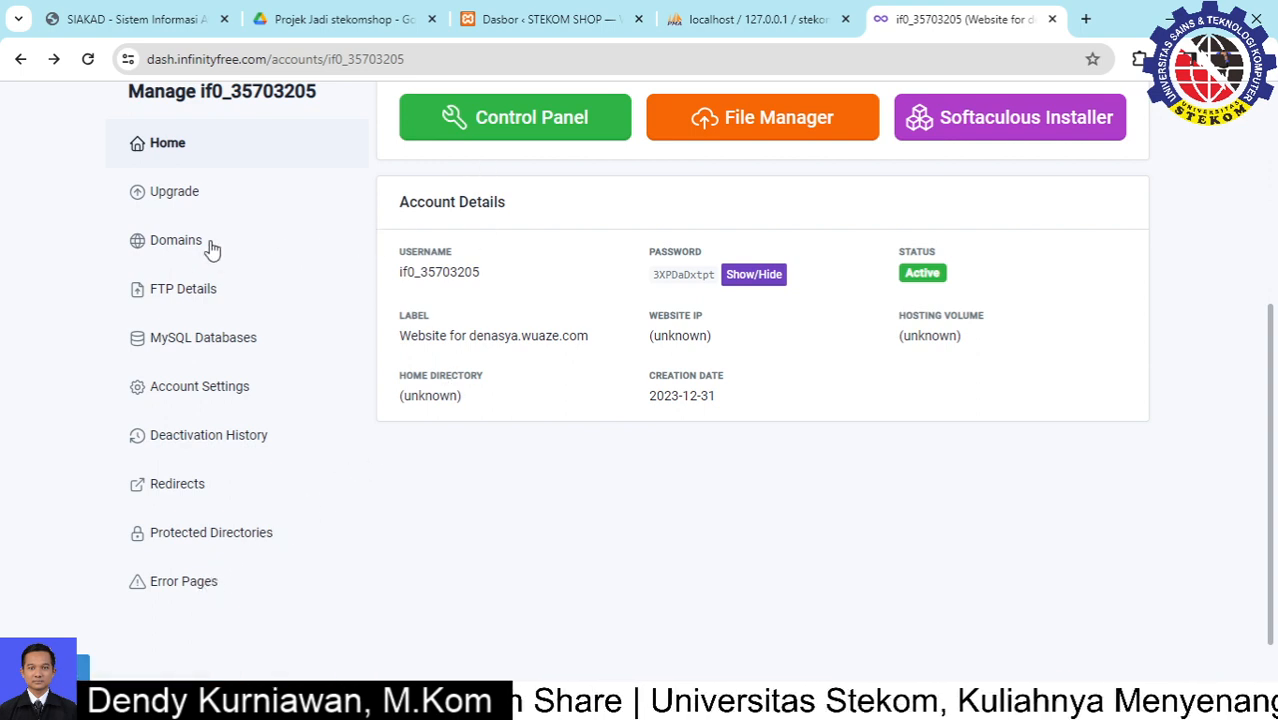
pyautogui.click(209, 394)
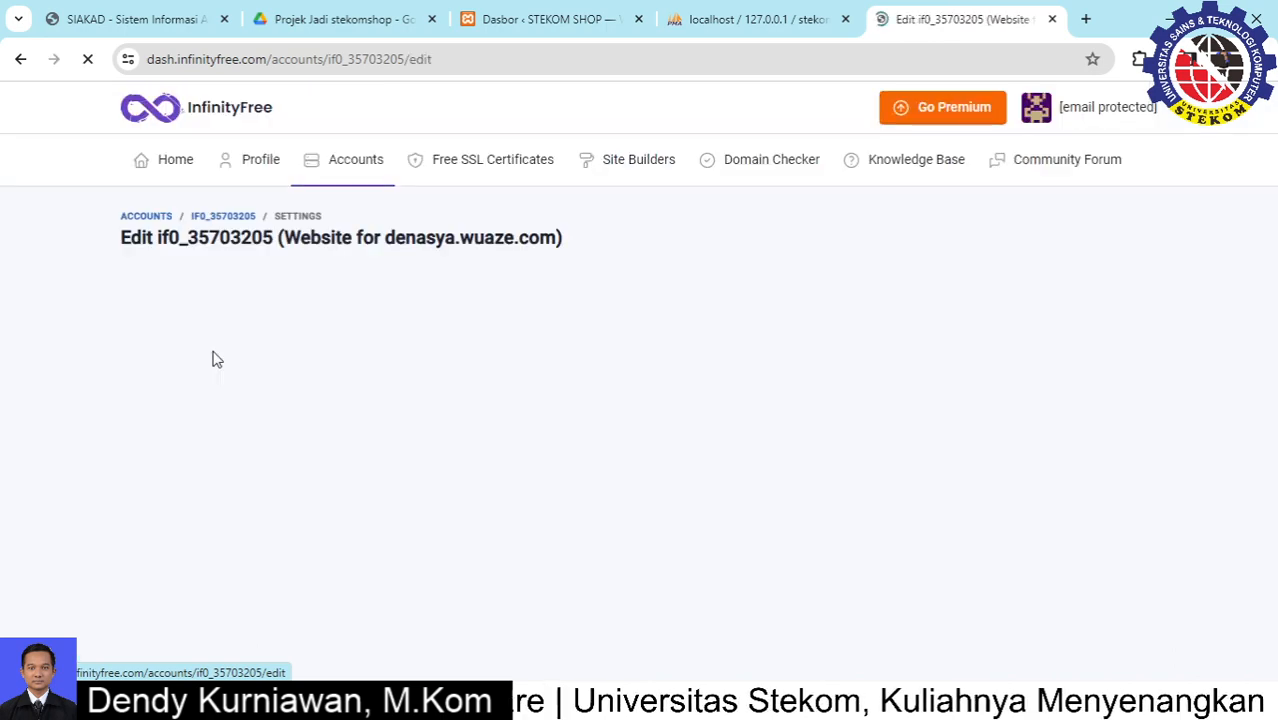
pyautogui.scroll(-3, 576, 396)
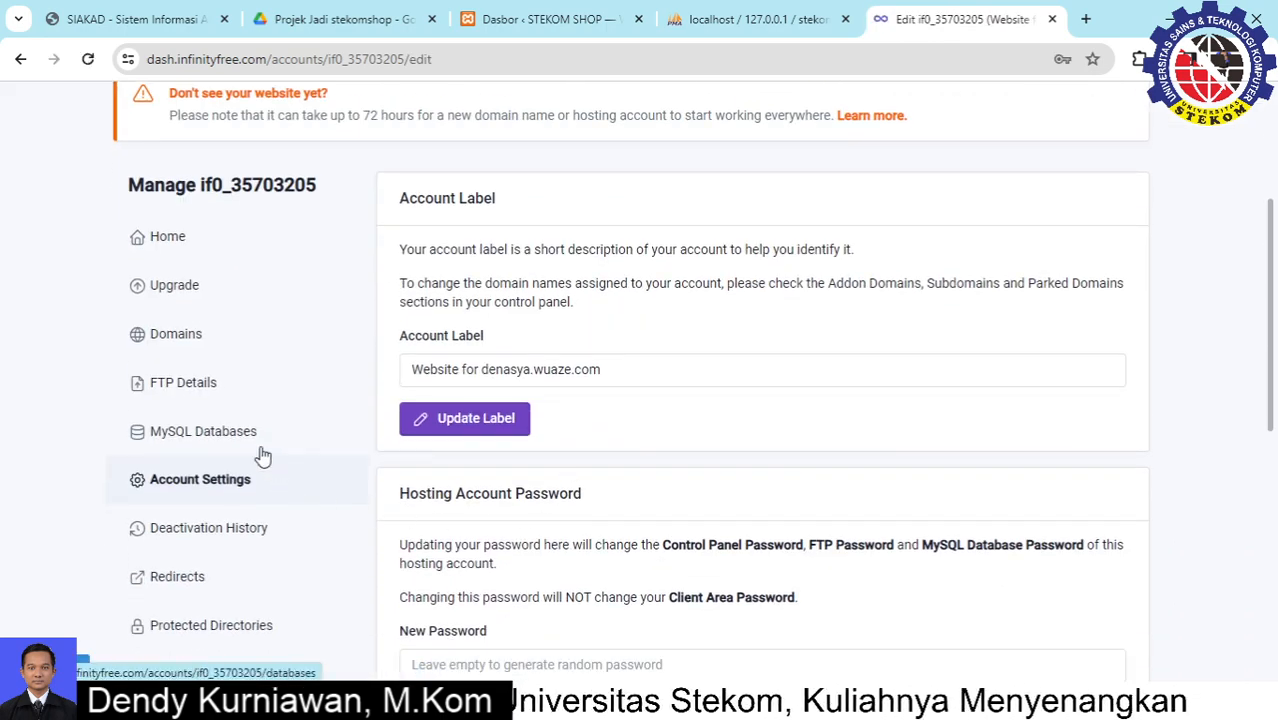
pyautogui.scroll(-2, 422, 514)
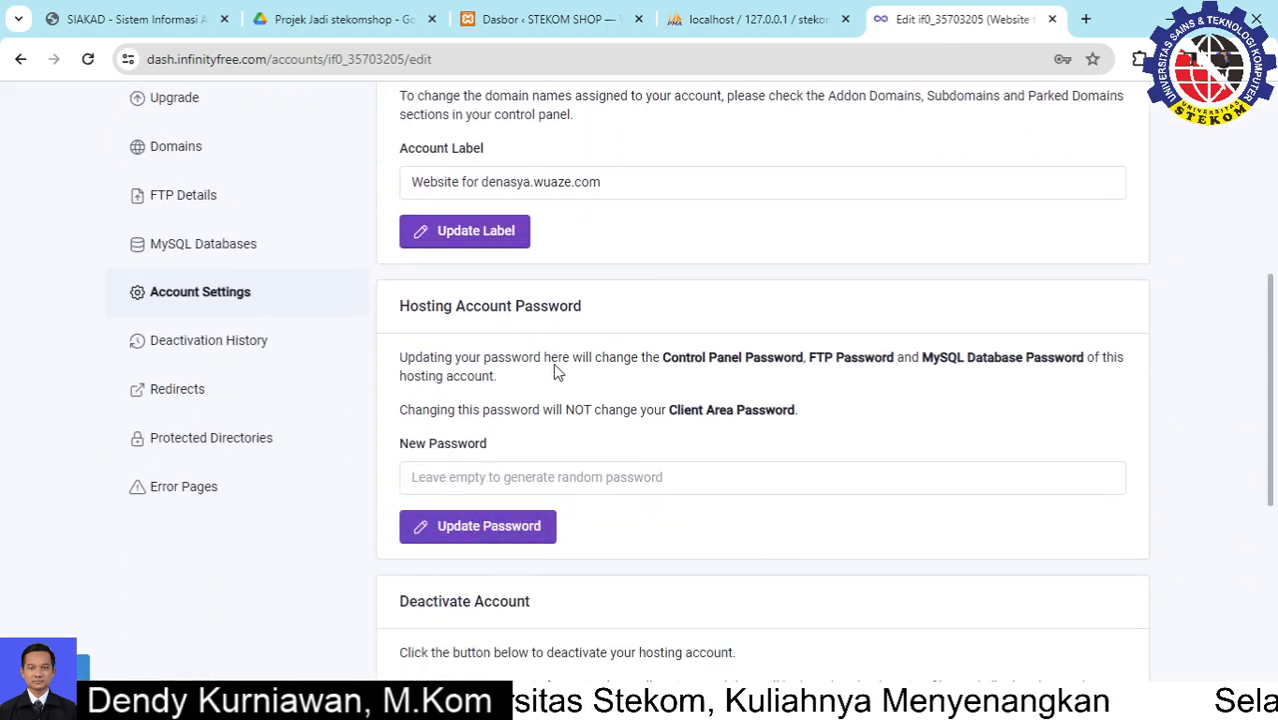
pyautogui.click(537, 477)
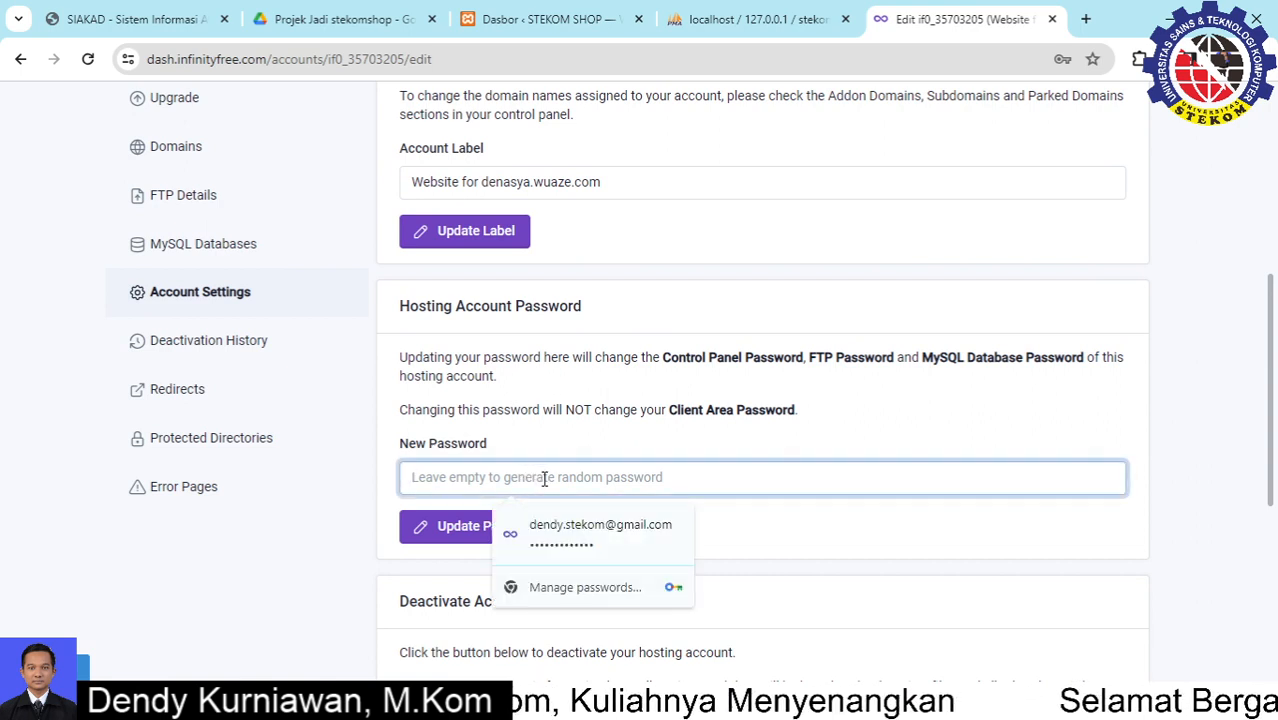
pyautogui.write('d')
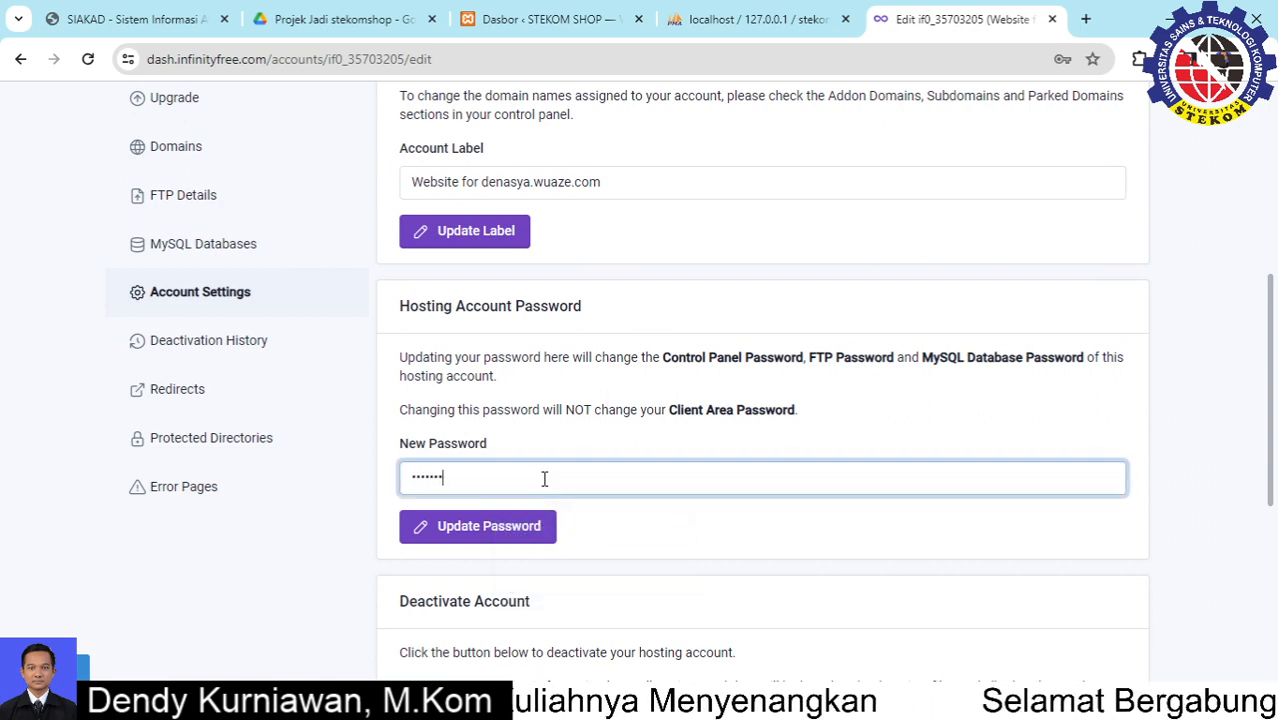
pyautogui.scroll(-1, 565, 502)
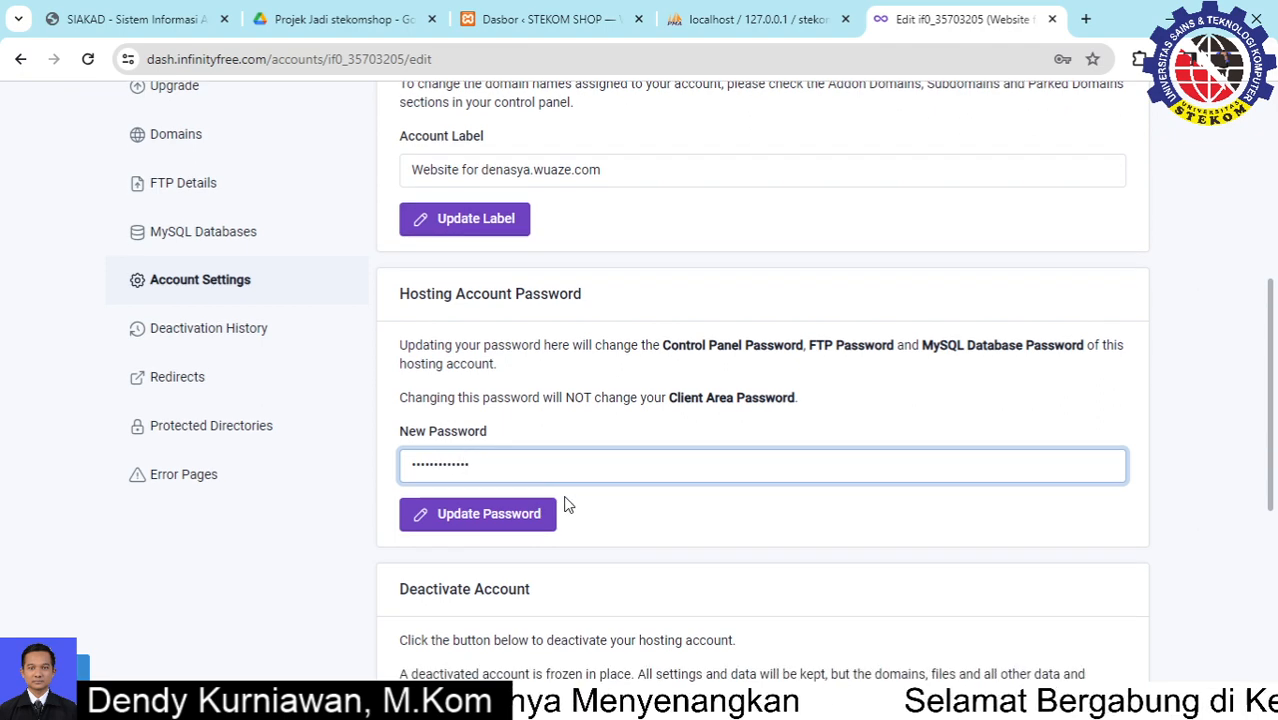
pyautogui.click(456, 434)
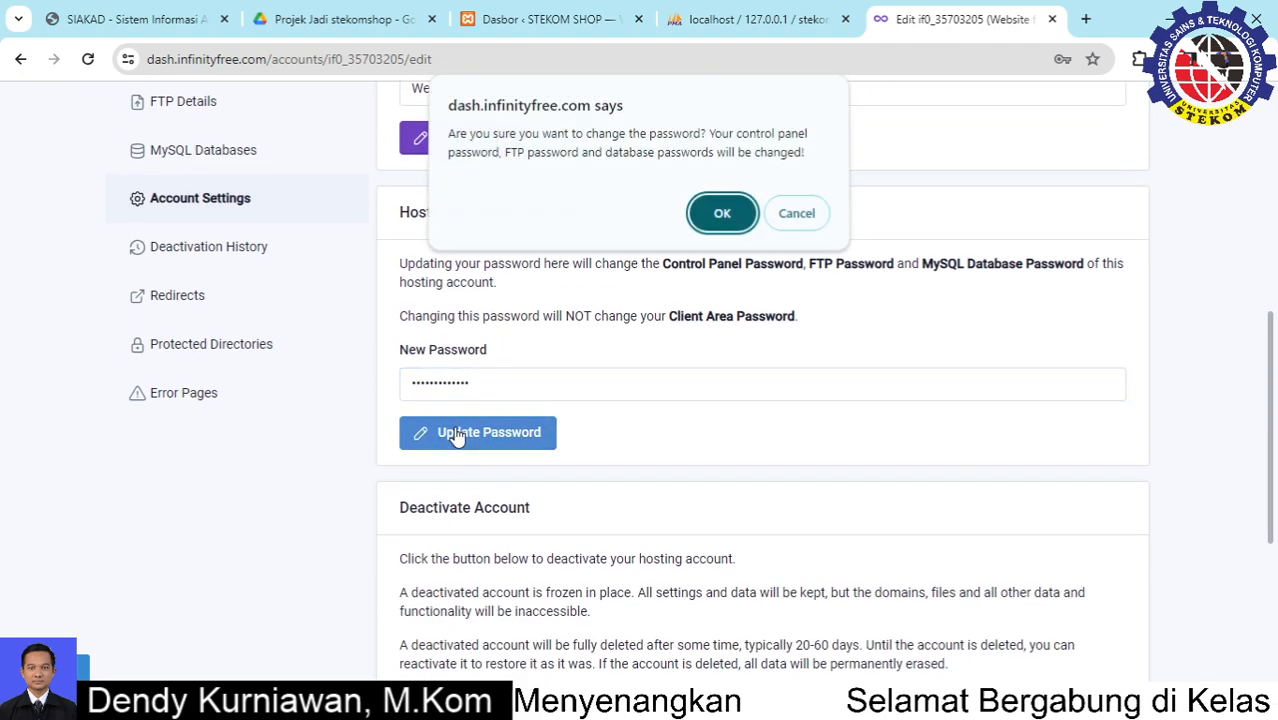
pyautogui.click(721, 215)
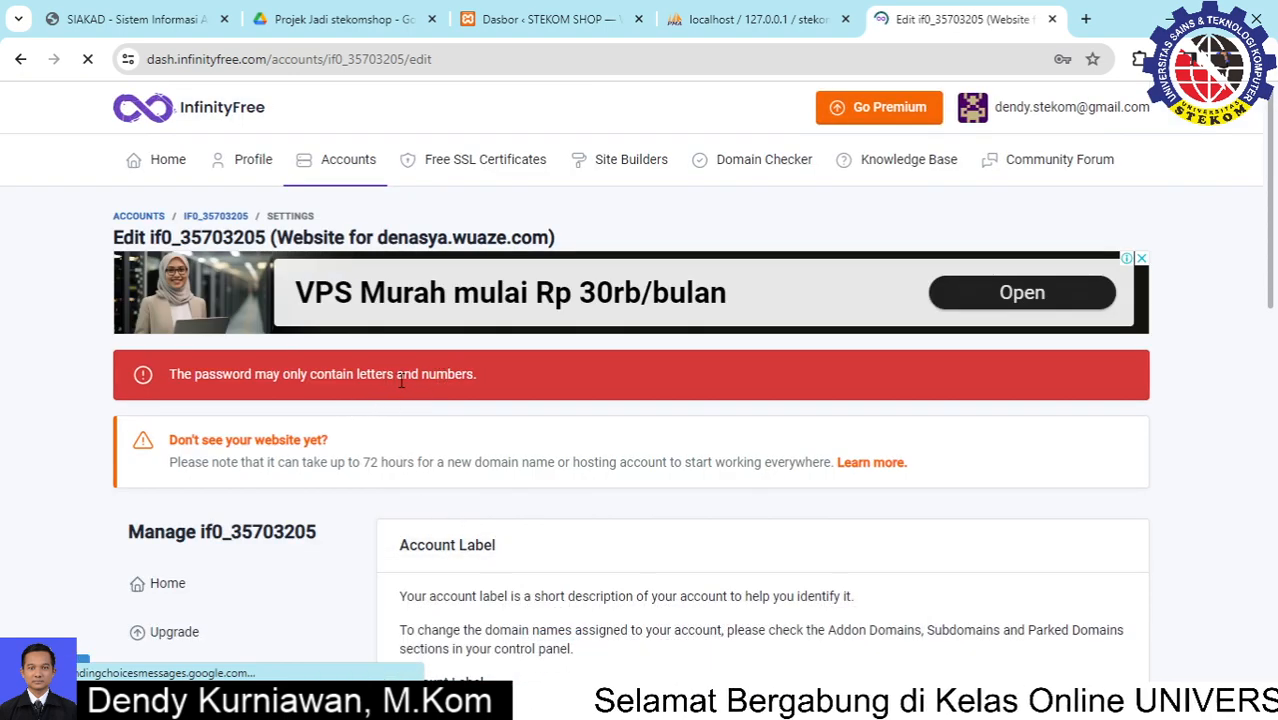
# - Read the error saying passwords may contain only letters and numbers
pyautogui.moveTo(252, 470); pyautogui.dragTo(169, 466)
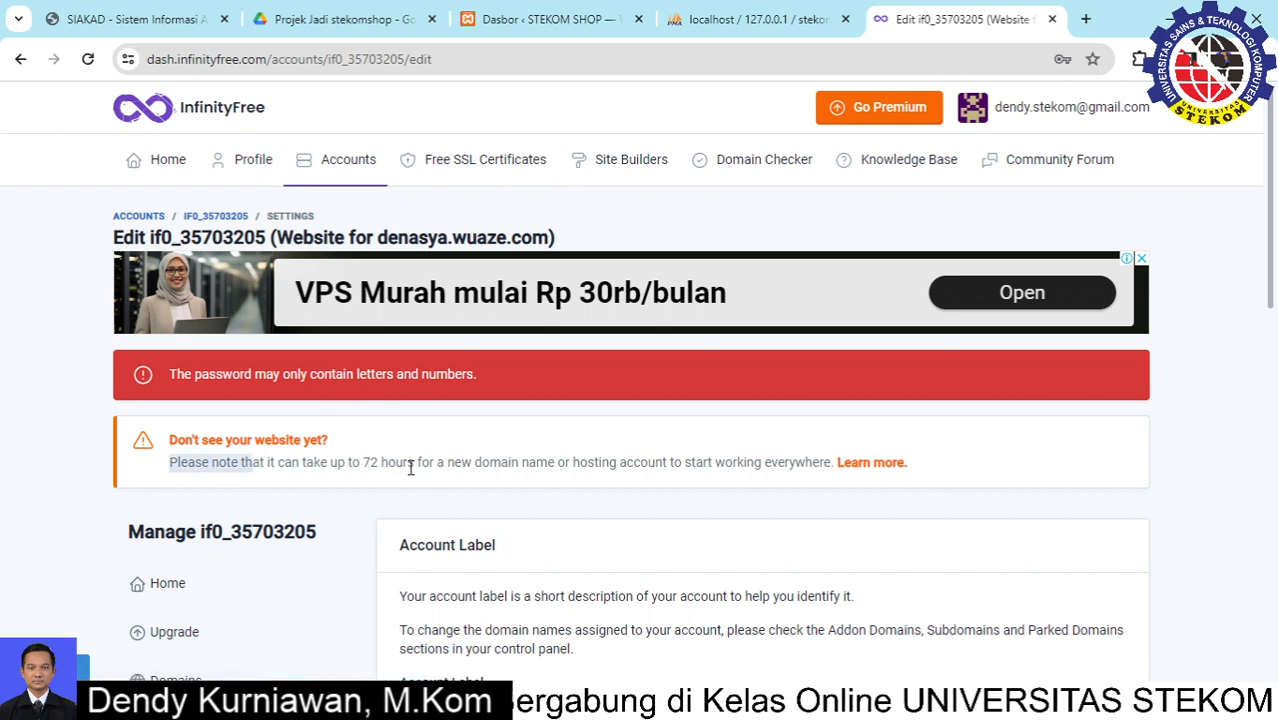
pyautogui.scroll(-3, 410, 468)
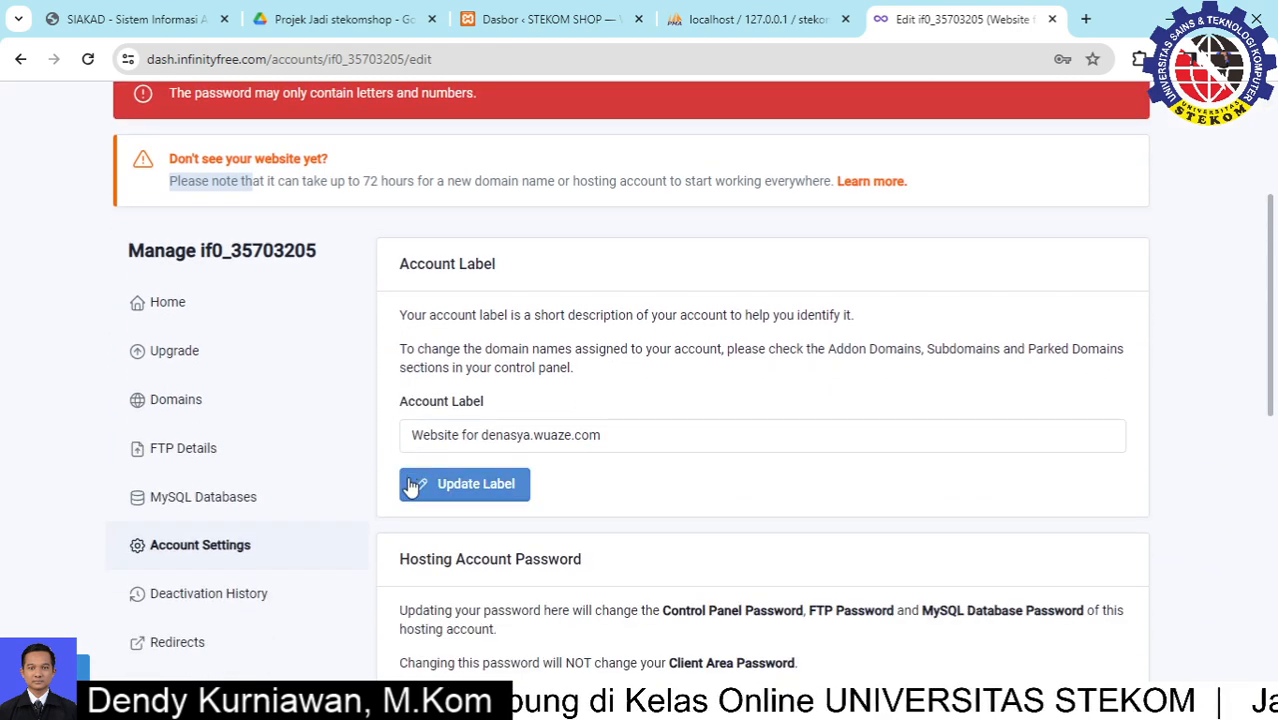
pyautogui.scroll(1, 409, 480)
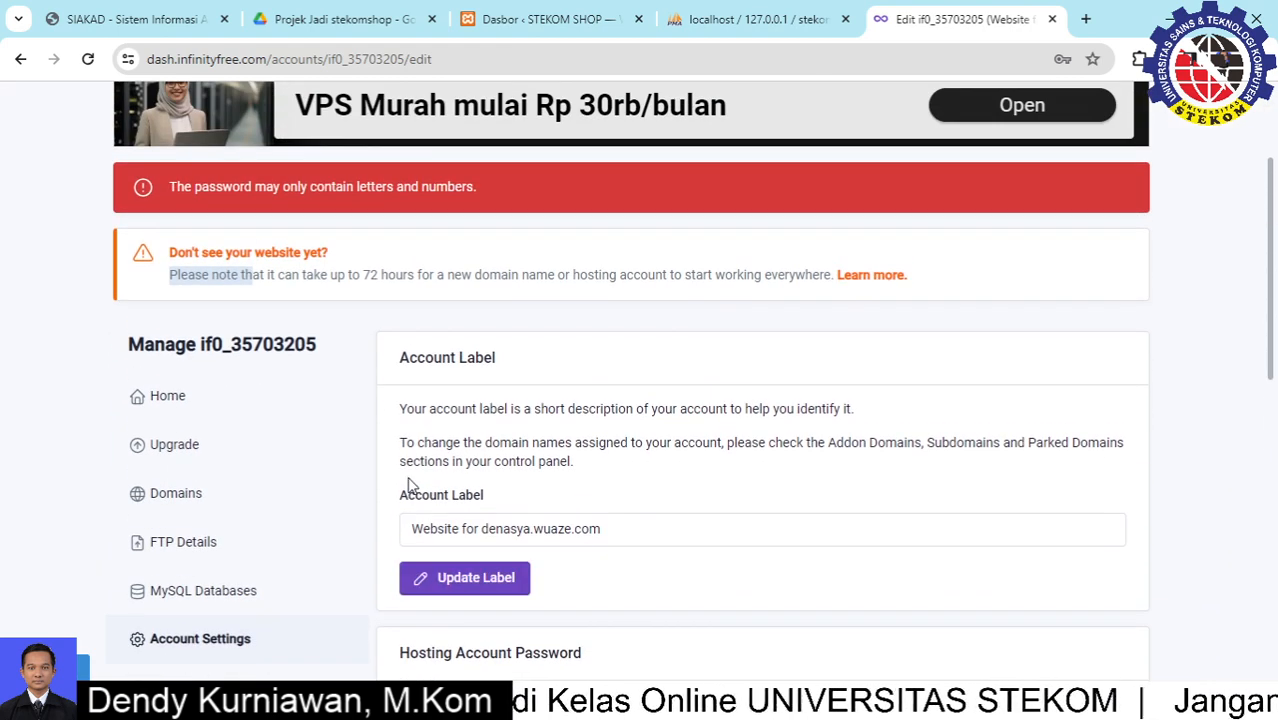
pyautogui.click(342, 196)
pyautogui.moveTo(422, 203); pyautogui.dragTo(501, 190)
pyautogui.scroll(-3, 652, 450)
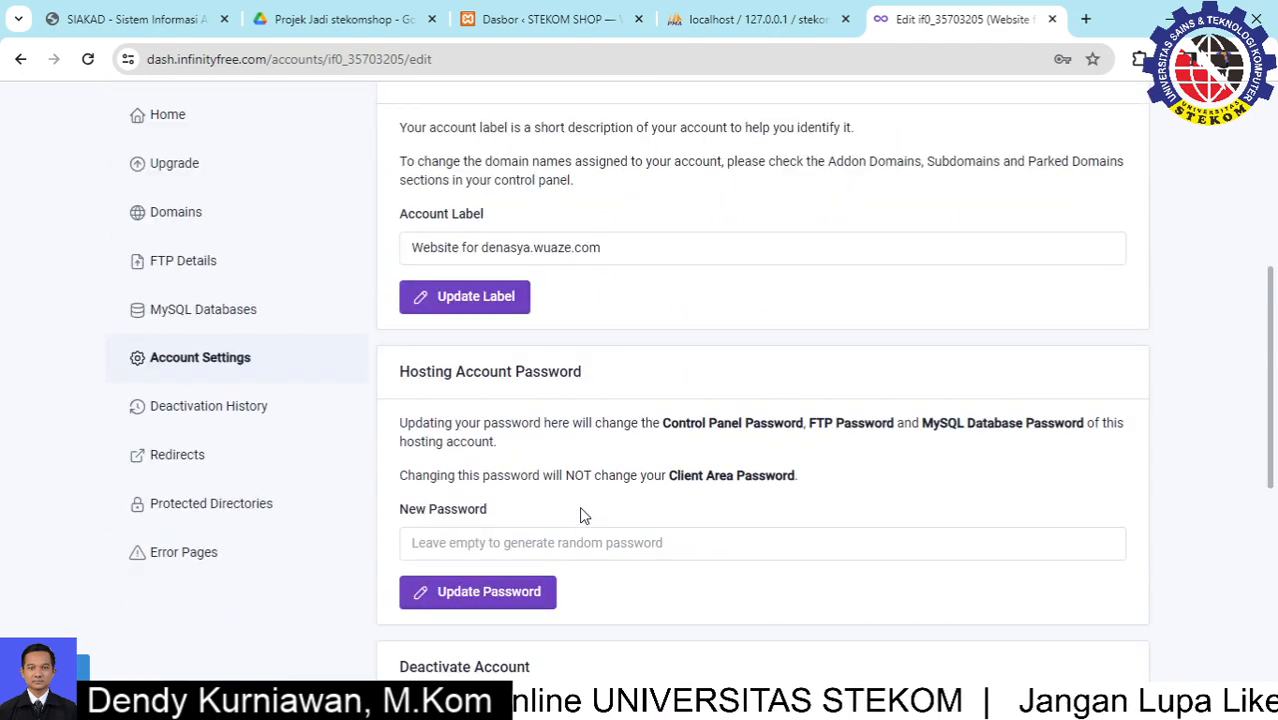
pyautogui.scroll(-2, 579, 494)
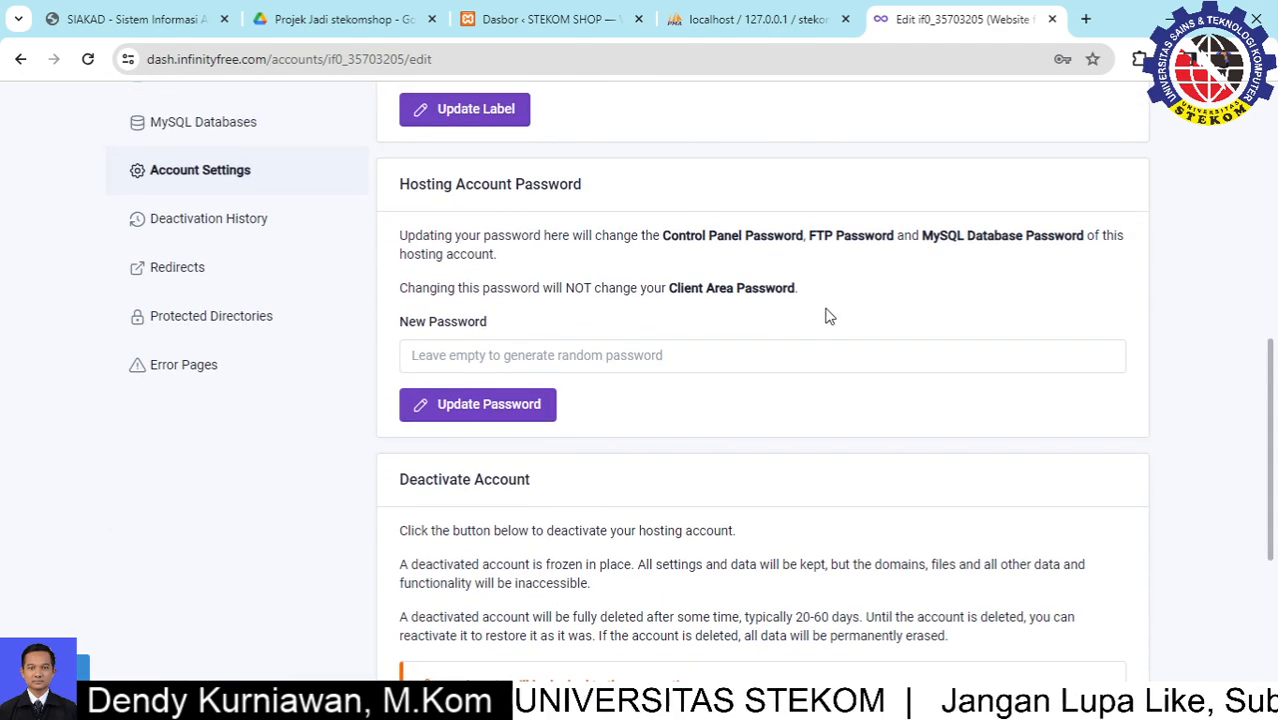
pyautogui.scroll(3, 736, 328)
# - Check the saved credentials and password in the Notepad notes
pyautogui.moveTo(650, 670)
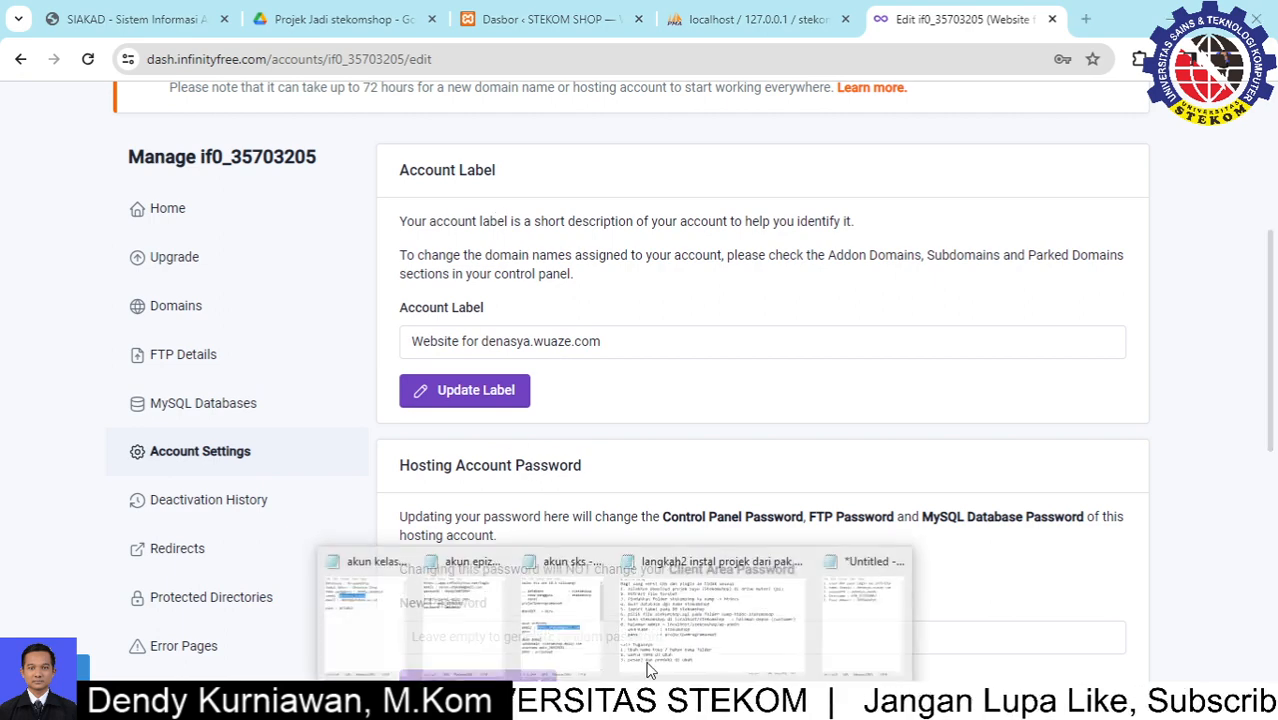
pyautogui.click(866, 612)
pyautogui.moveTo(1036, 178); pyautogui.dragTo(1016, 211)
pyautogui.moveTo(1088, 228); pyautogui.dragTo(1027, 228)
# - Go from Account Settings back to the account's Home overview page
pyautogui.click(621, 390)
pyautogui.scroll(-2, 538, 513)
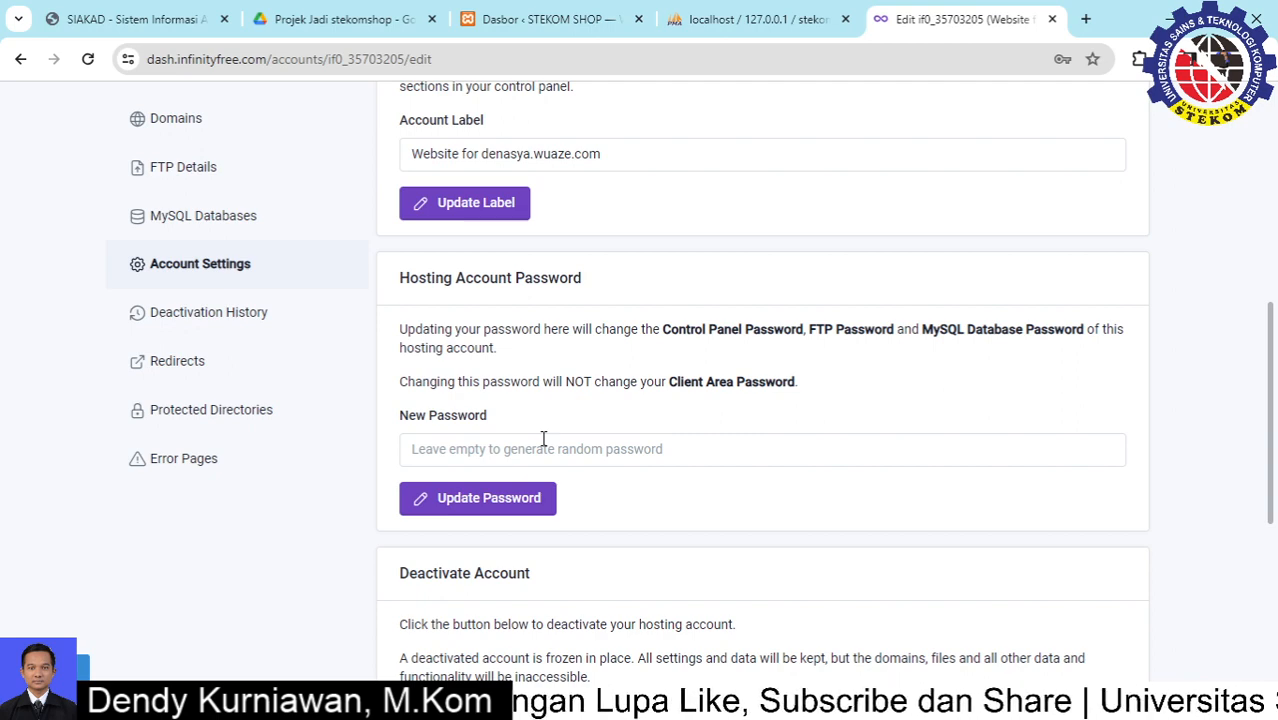
pyautogui.scroll(3, 543, 439)
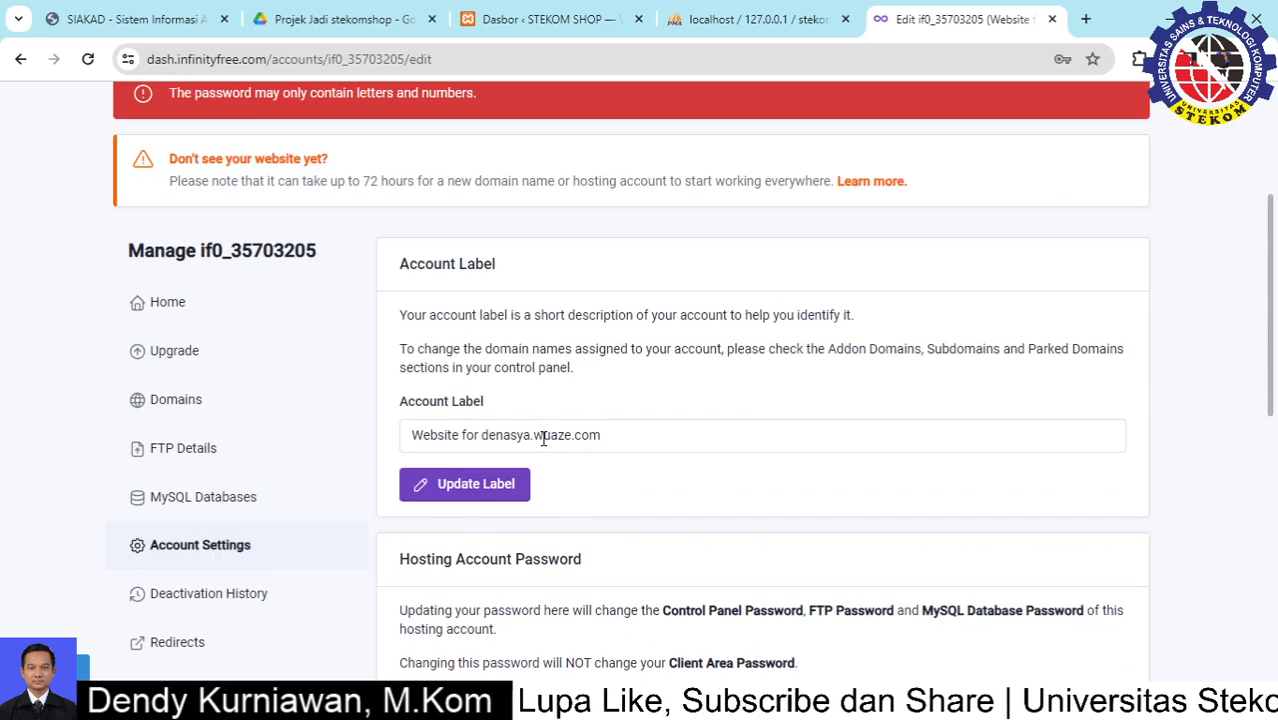
pyautogui.click(181, 304)
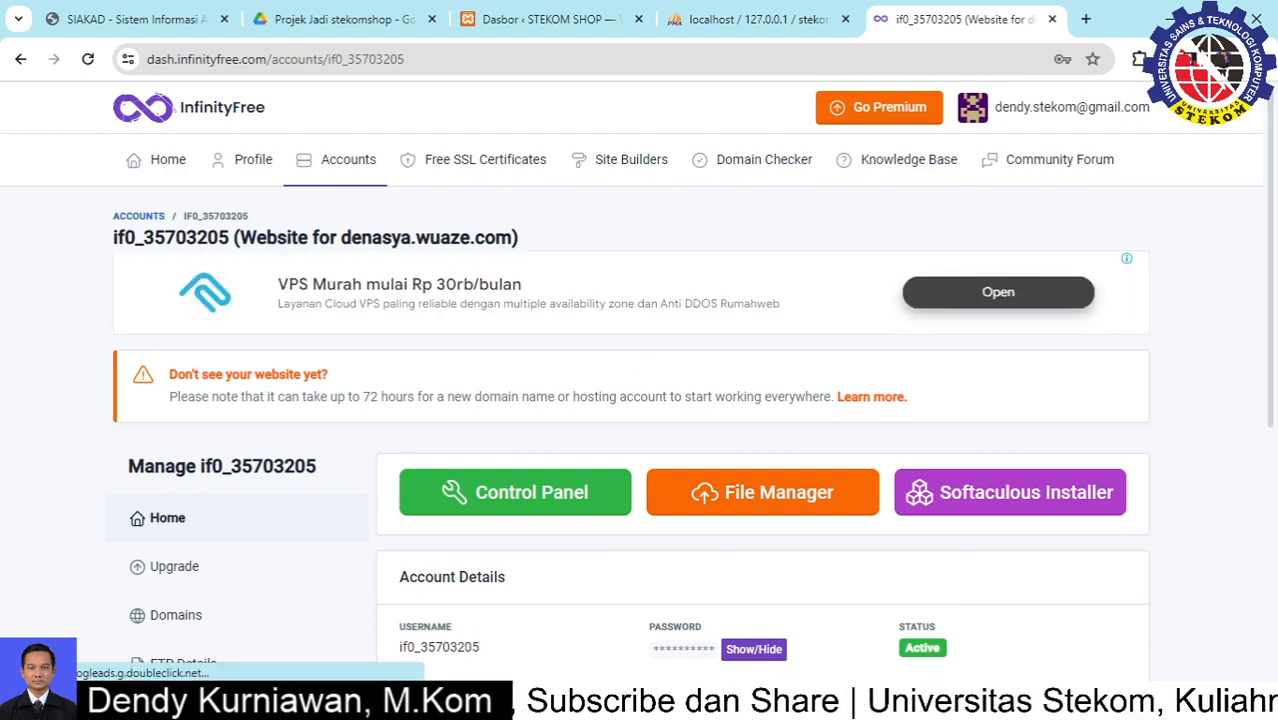
# - Scroll the Acrobat tutorial PDF from page 160 down to step 13 on page 162
pyautogui.click(545, 703)
pyautogui.scroll(-8, 596, 410)
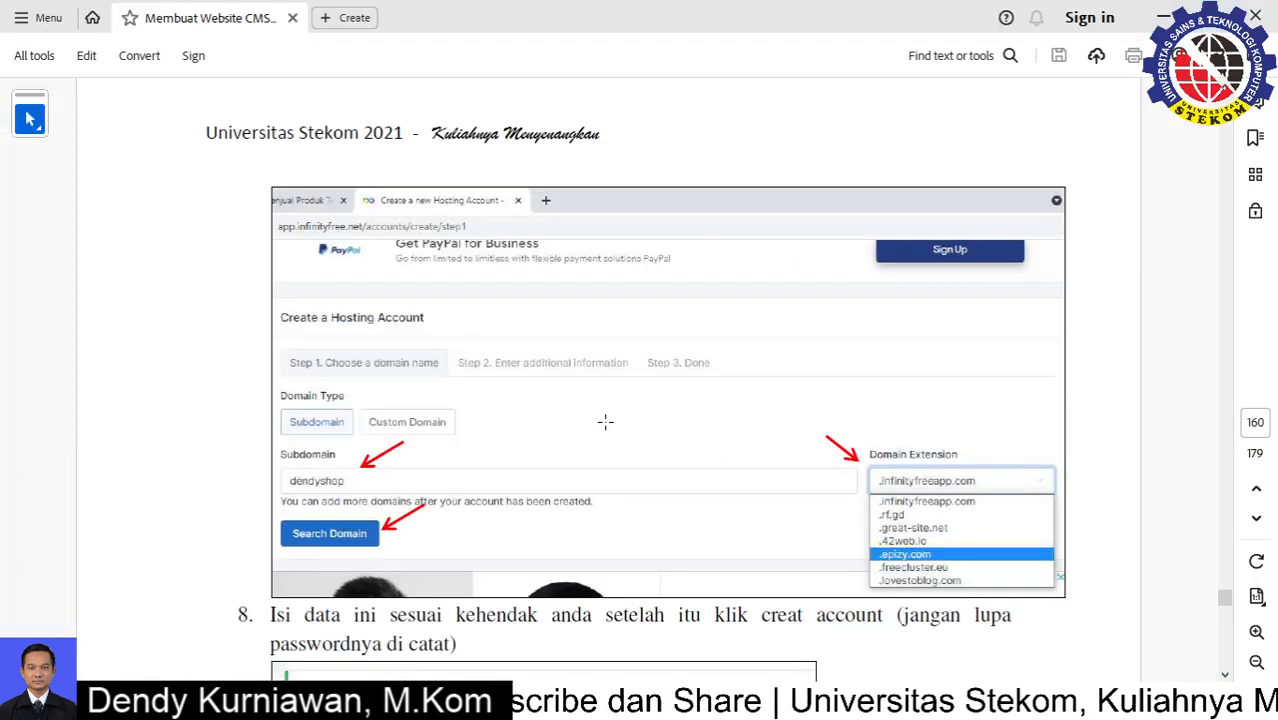
pyautogui.scroll(-10, 605, 421)
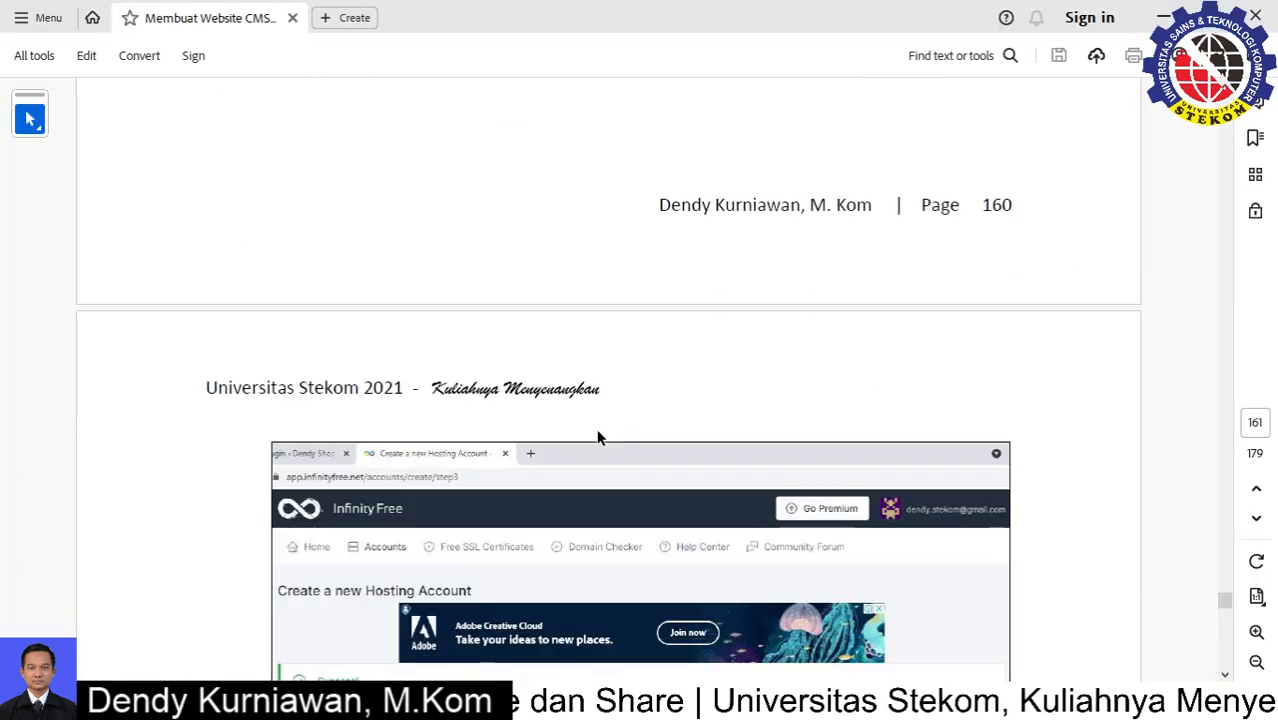
pyautogui.scroll(-5, 598, 437)
pyautogui.scroll(-5, 710, 412)
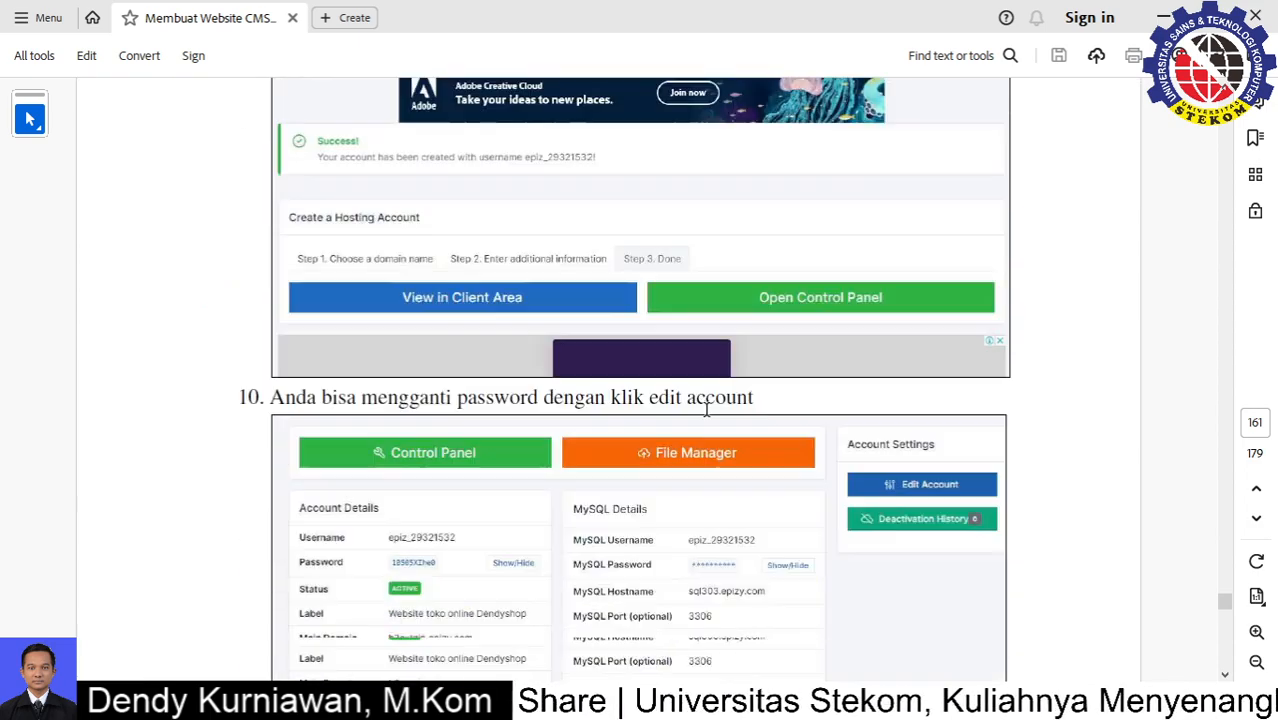
pyautogui.scroll(-10, 705, 410)
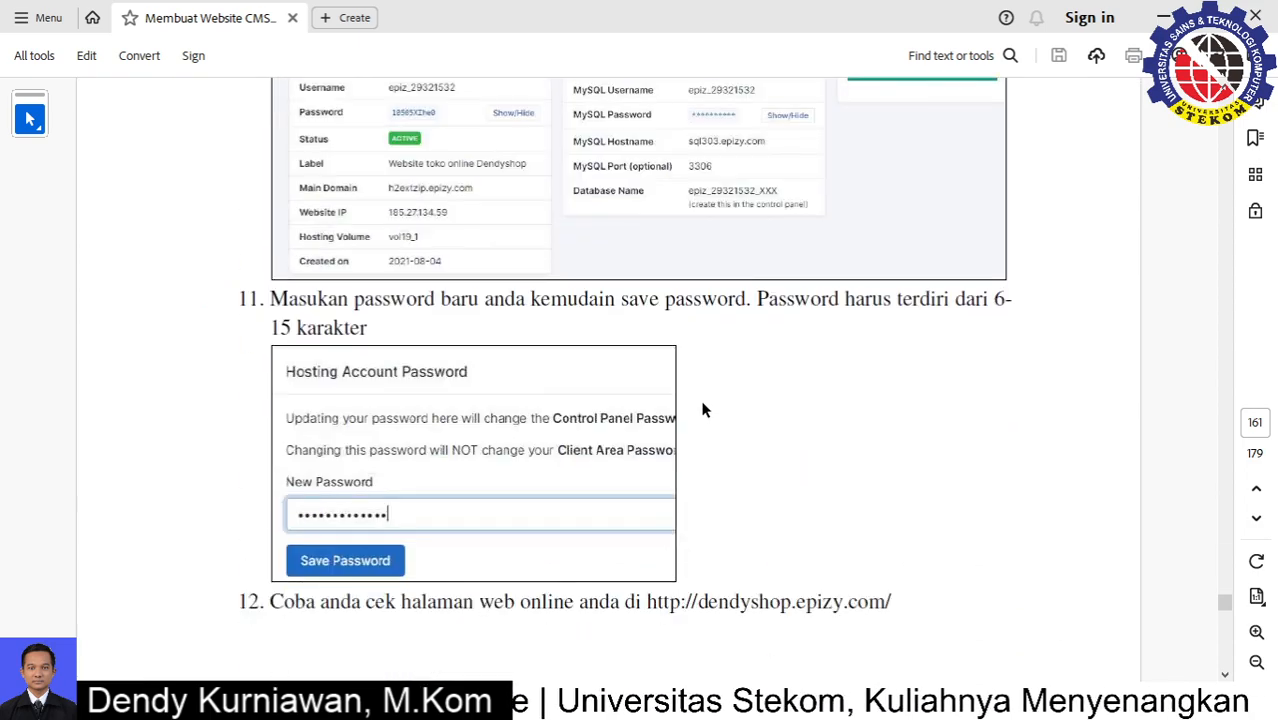
pyautogui.scroll(-3, 707, 412)
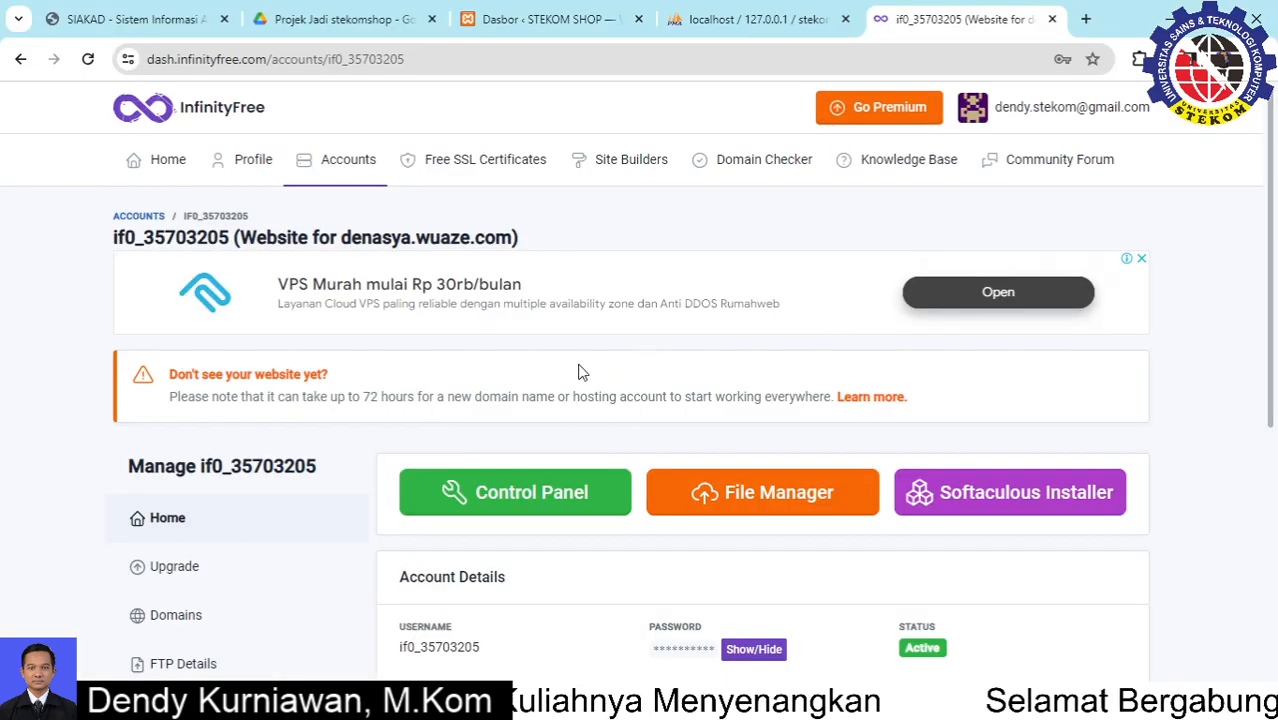
pyautogui.scroll(-2, 435, 429)
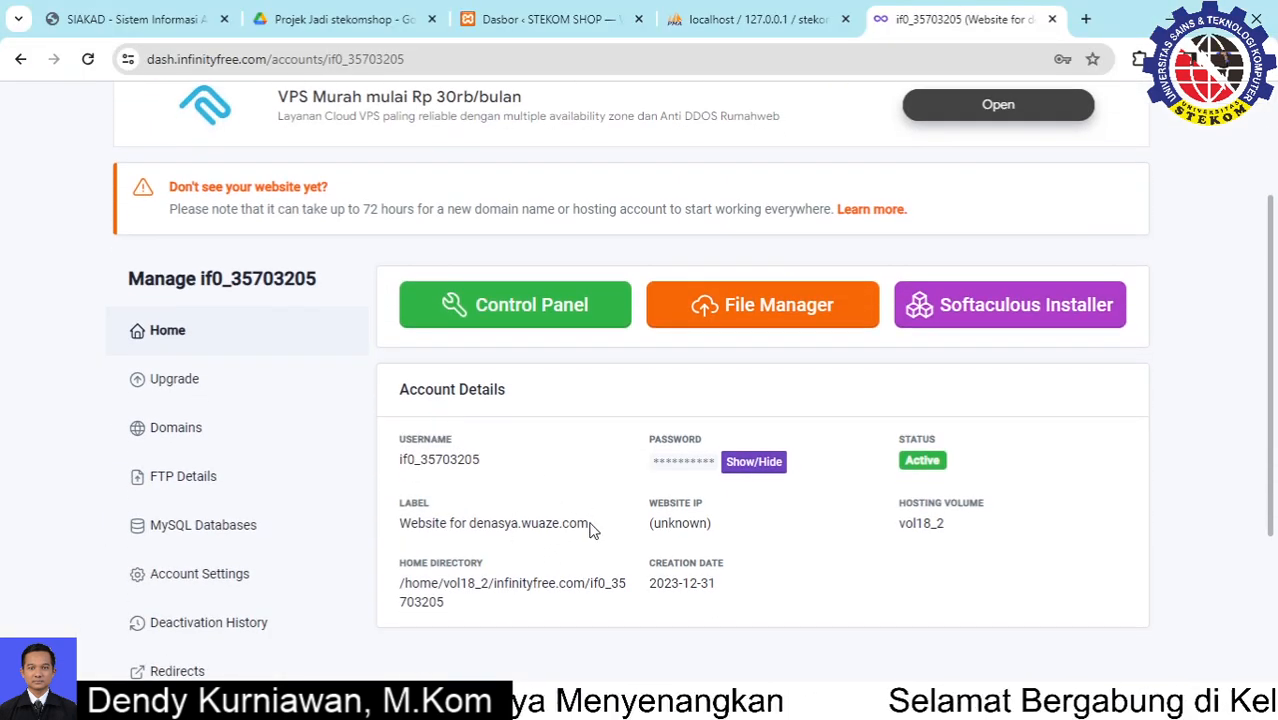
# - Load denasya.wuaze.com in a new tab, find the WUAZE.COM parking page, and return to the account tab
pyautogui.moveTo(590, 530); pyautogui.dragTo(473, 540)
pyautogui.hotkey('ctrl', 'c')
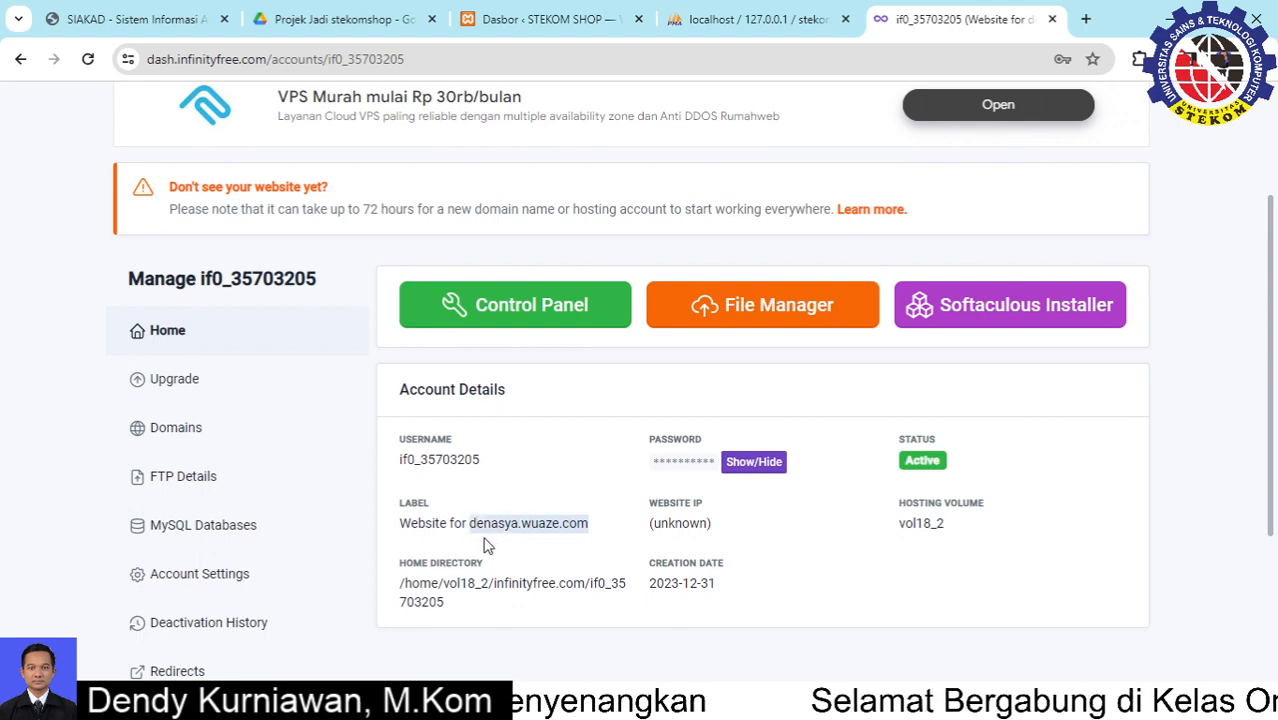
pyautogui.click(1082, 19)
pyautogui.hotkey('ctrl', 'v')
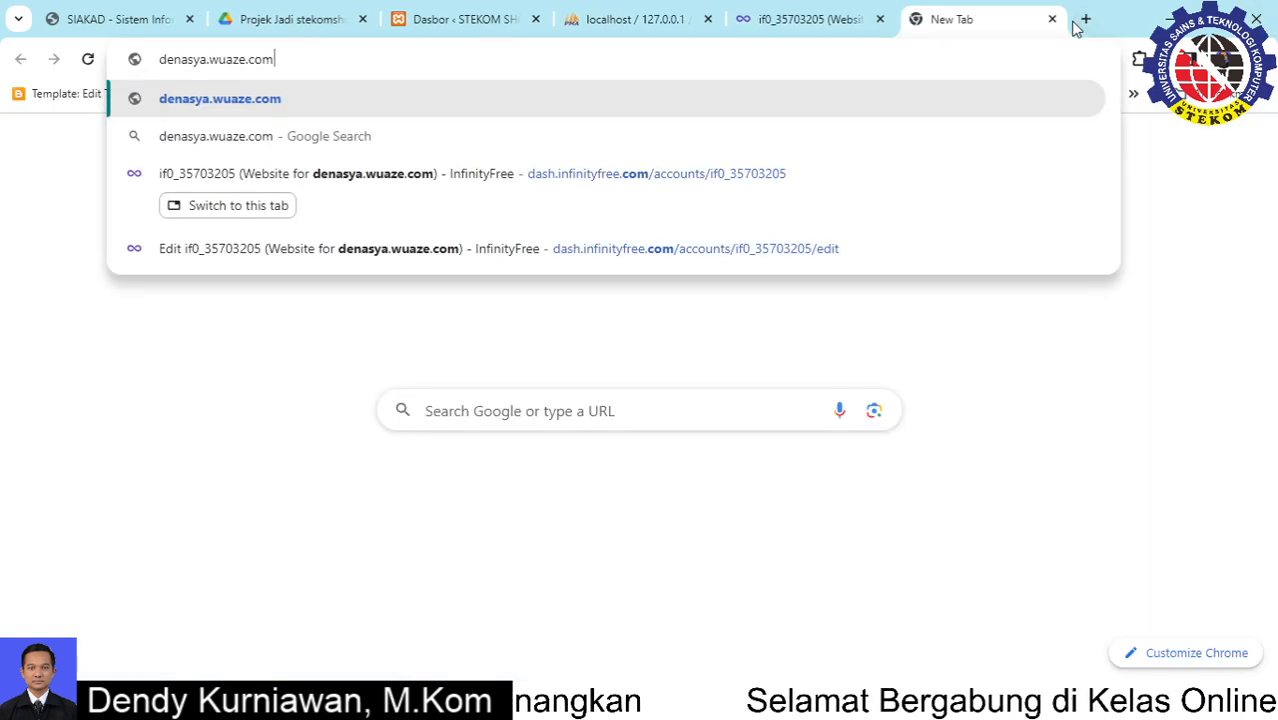
pyautogui.press('Return')
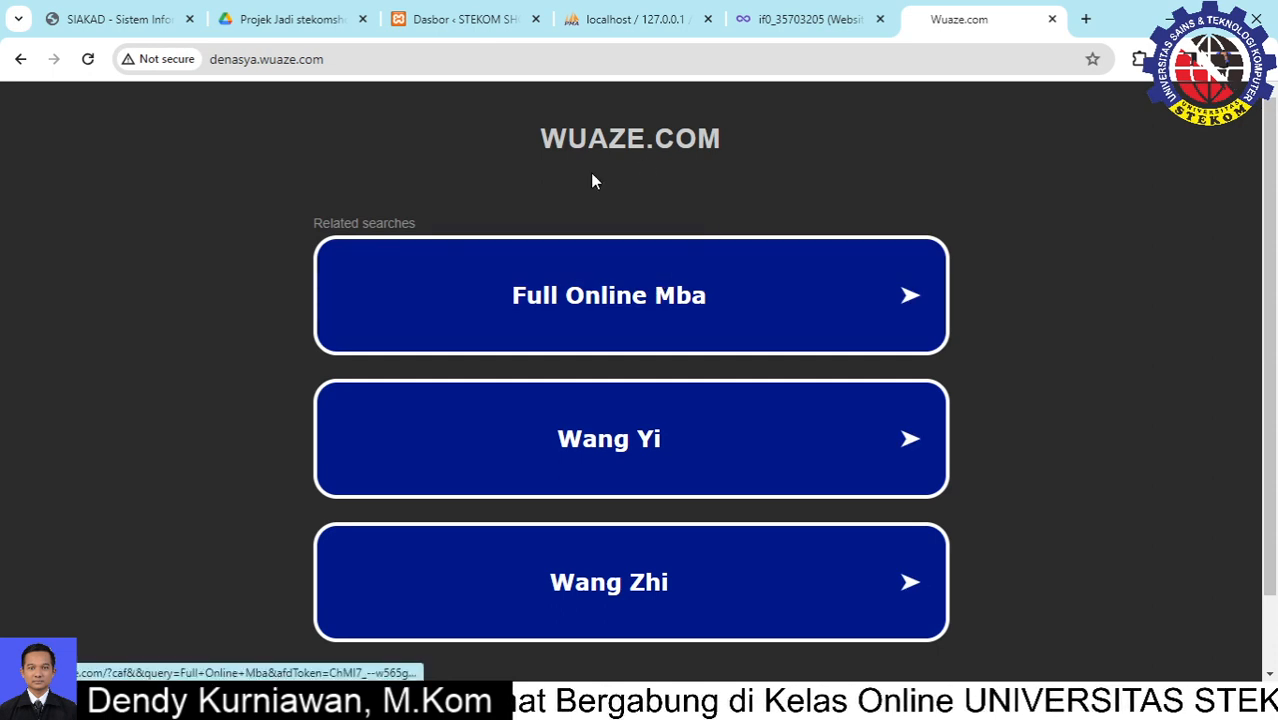
pyautogui.scroll(-2, 617, 309)
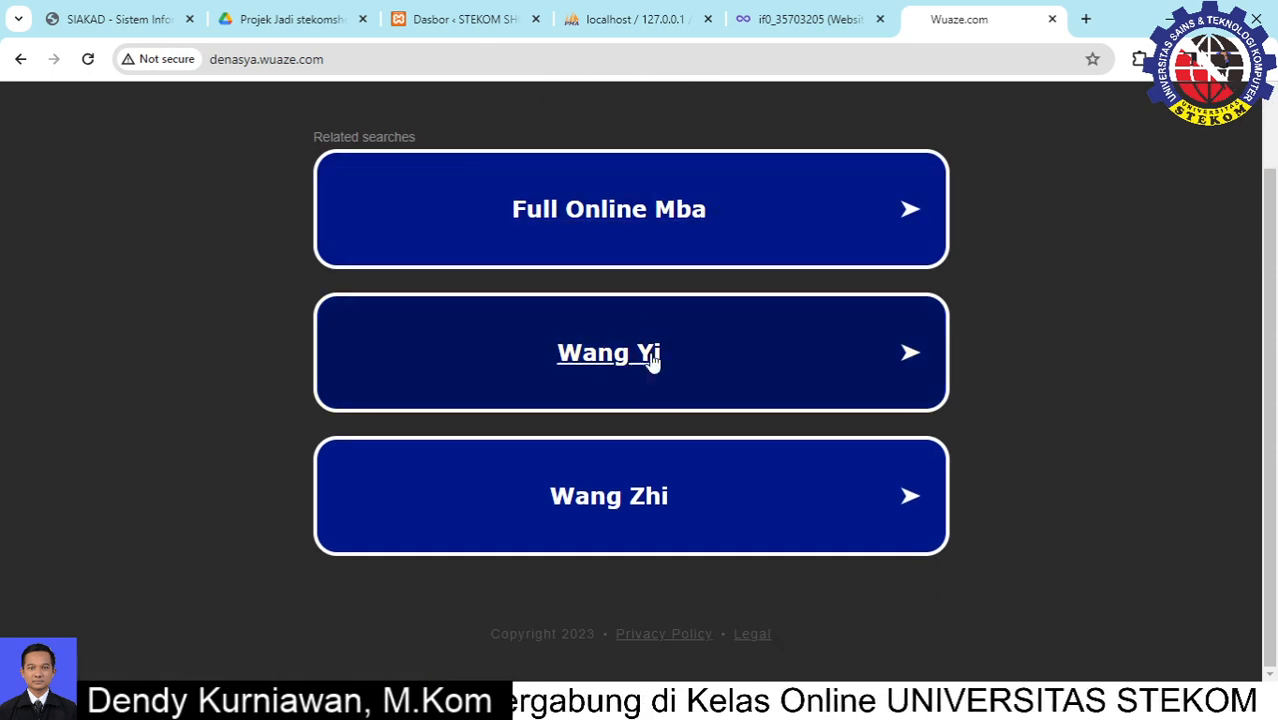
pyautogui.scroll(2, 617, 547)
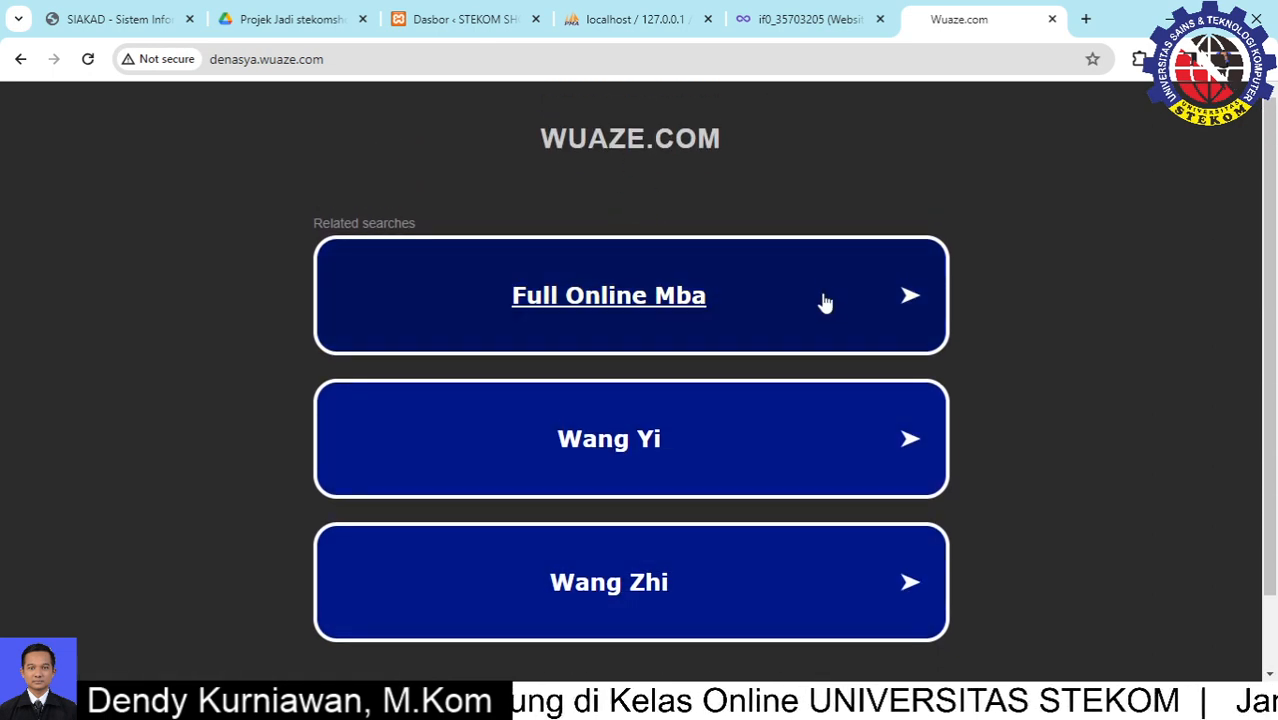
pyautogui.click(805, 19)
pyautogui.click(960, 19)
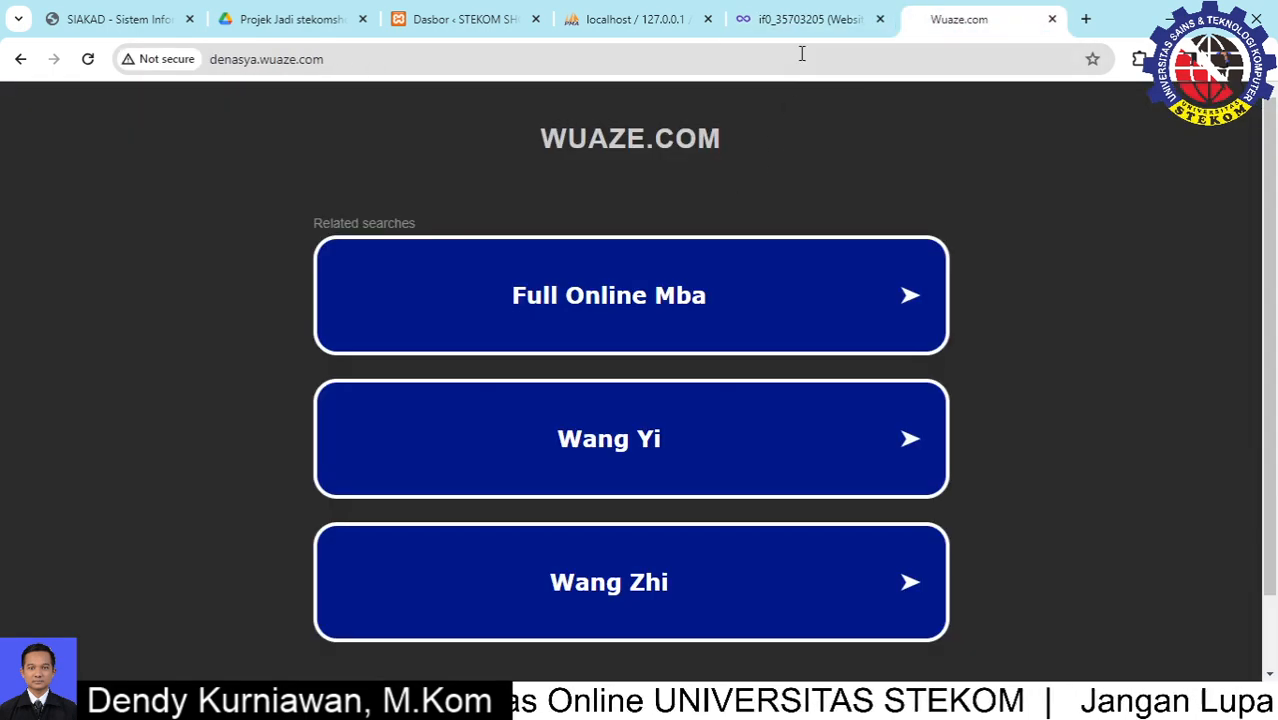
pyautogui.click(805, 19)
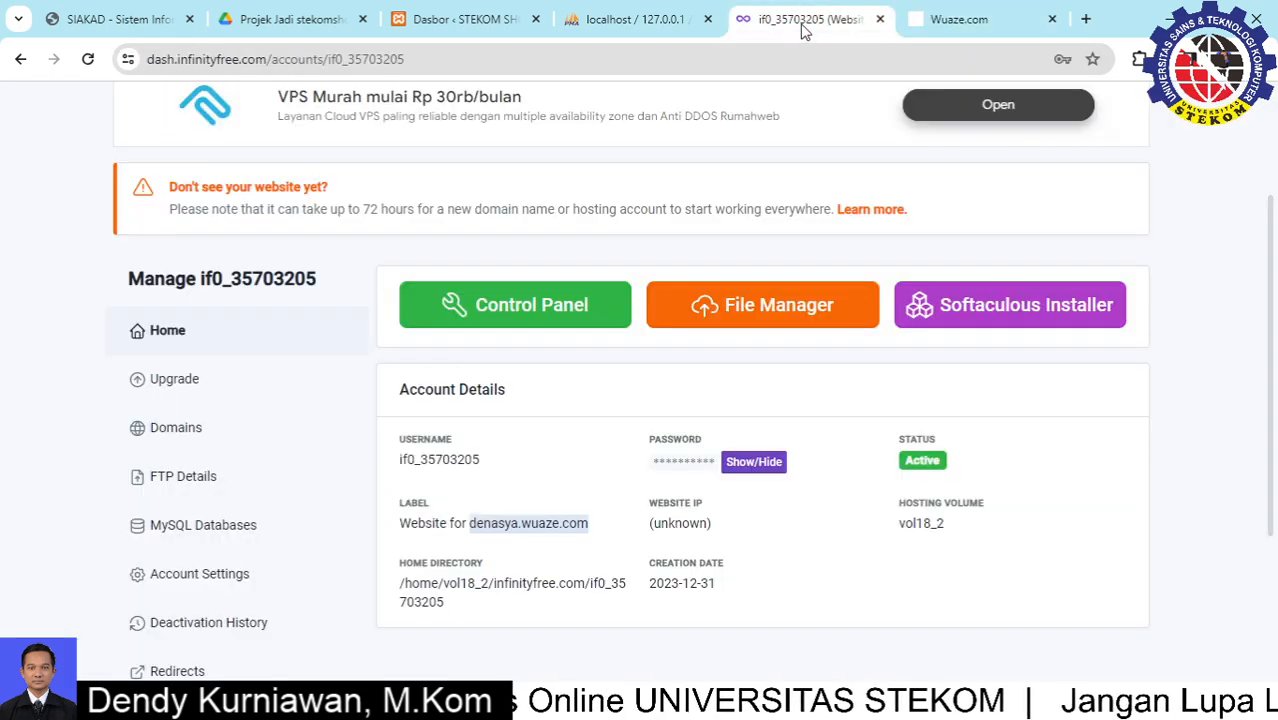
# - Open the Control Panel, translate its email notice into Indonesian, and approve it with Saya Setuju
pyautogui.click(556, 323)
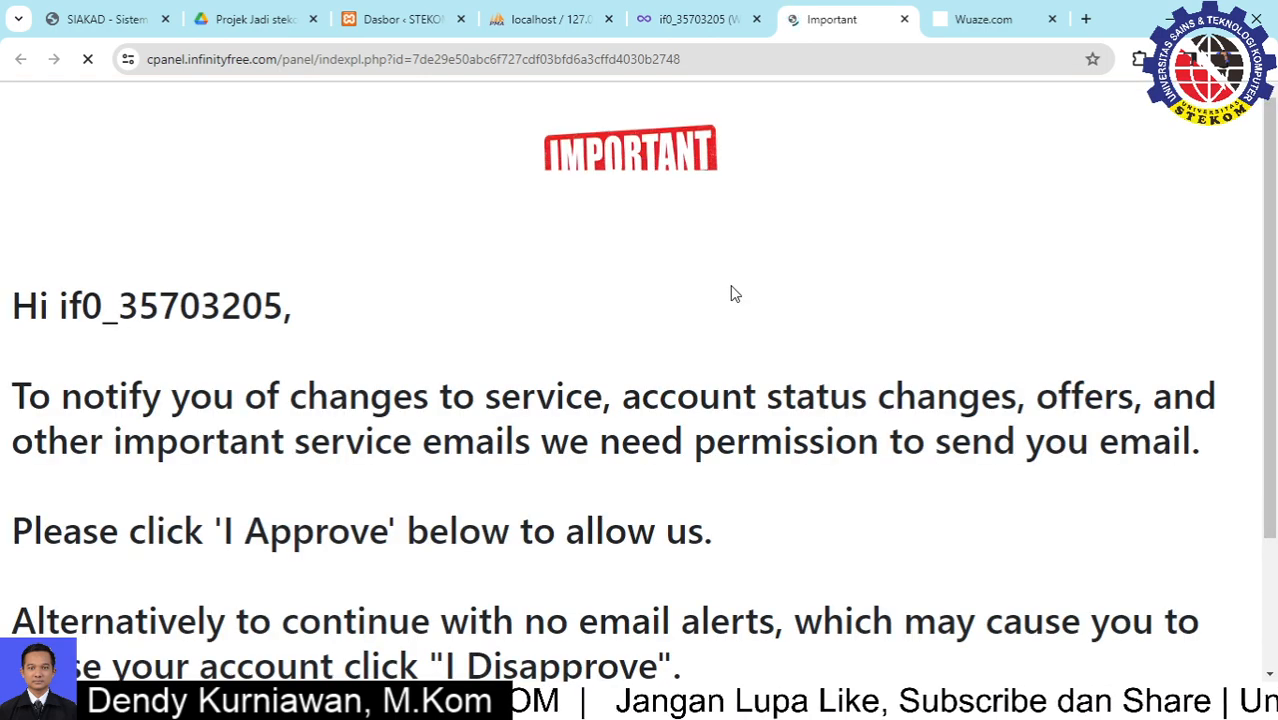
pyautogui.hotkey('ctrl', '-')
pyautogui.hotkey('ctrl', '-')
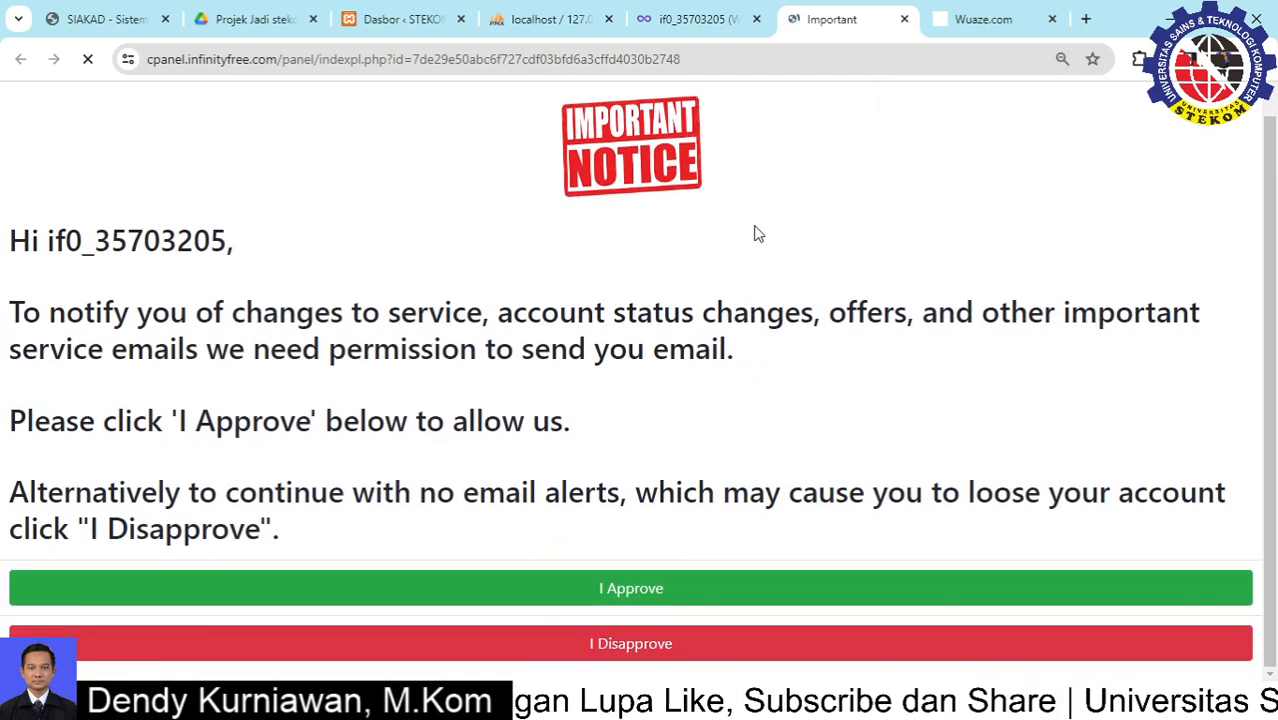
pyautogui.rightClick(757, 232)
pyautogui.click(878, 535)
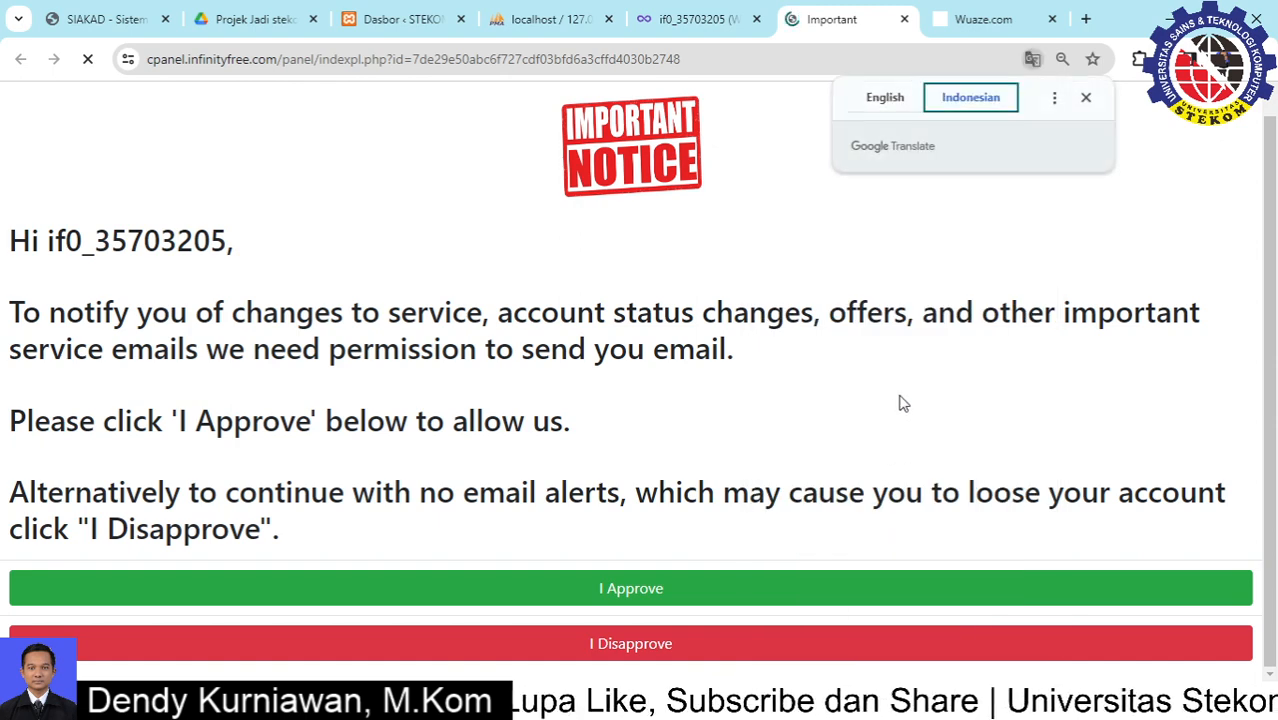
pyautogui.moveTo(138, 330); pyautogui.dragTo(1170, 350)
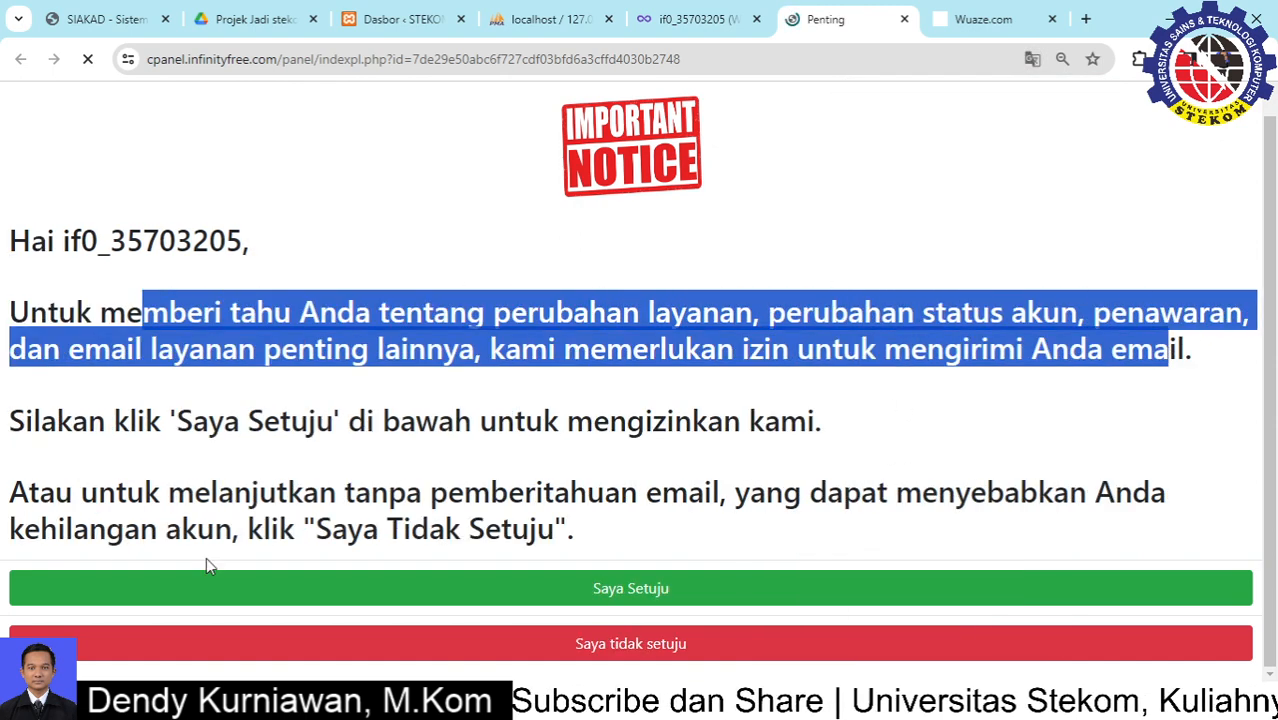
pyautogui.moveTo(308, 421); pyautogui.dragTo(558, 421)
pyautogui.moveTo(96, 497); pyautogui.dragTo(490, 495)
pyautogui.click(600, 588)
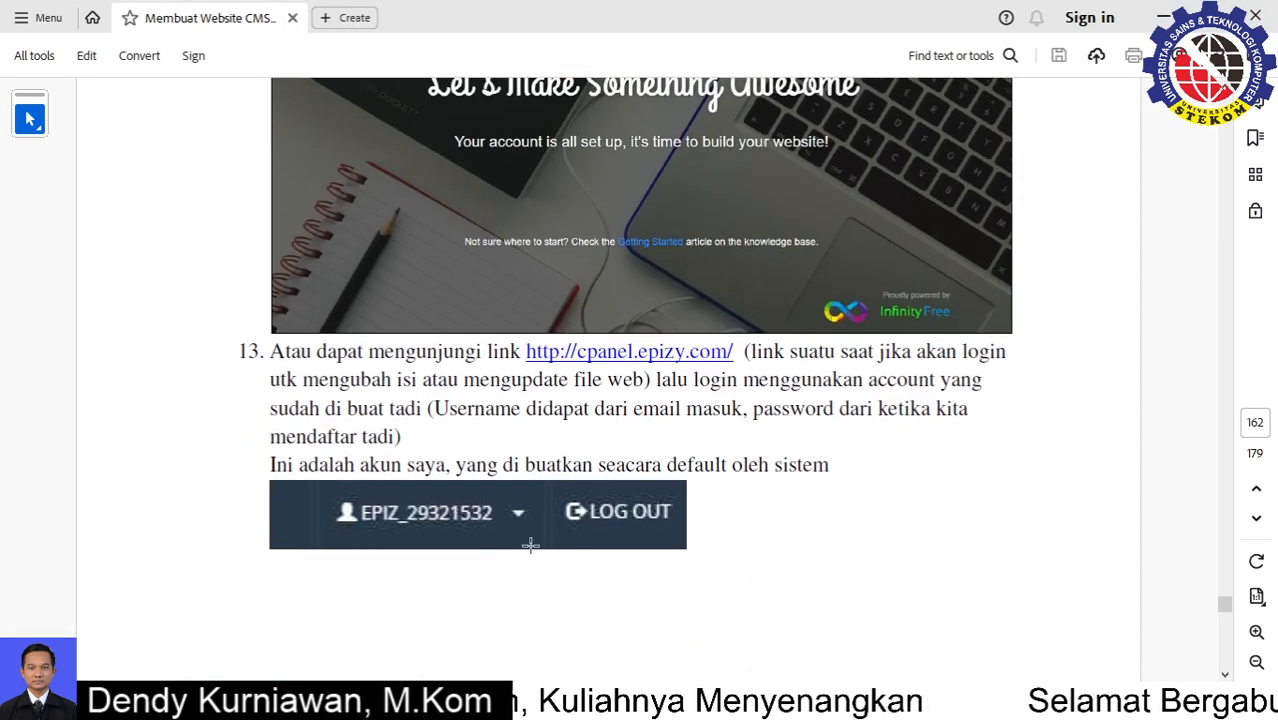
# - Read tutorial step 13 about the cpanel link, then minimize Acrobat to reveal the browser
pyautogui.scroll(-3, 545, 533)
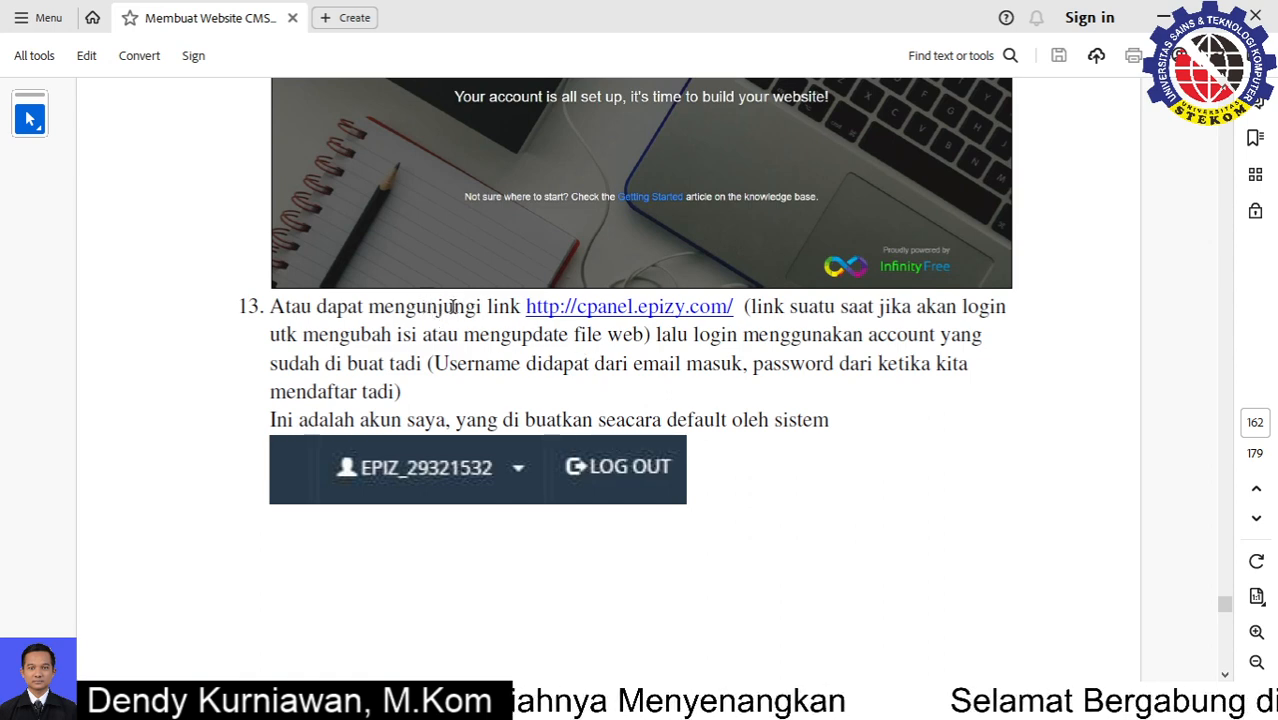
pyautogui.moveTo(452, 307); pyautogui.dragTo(873, 318)
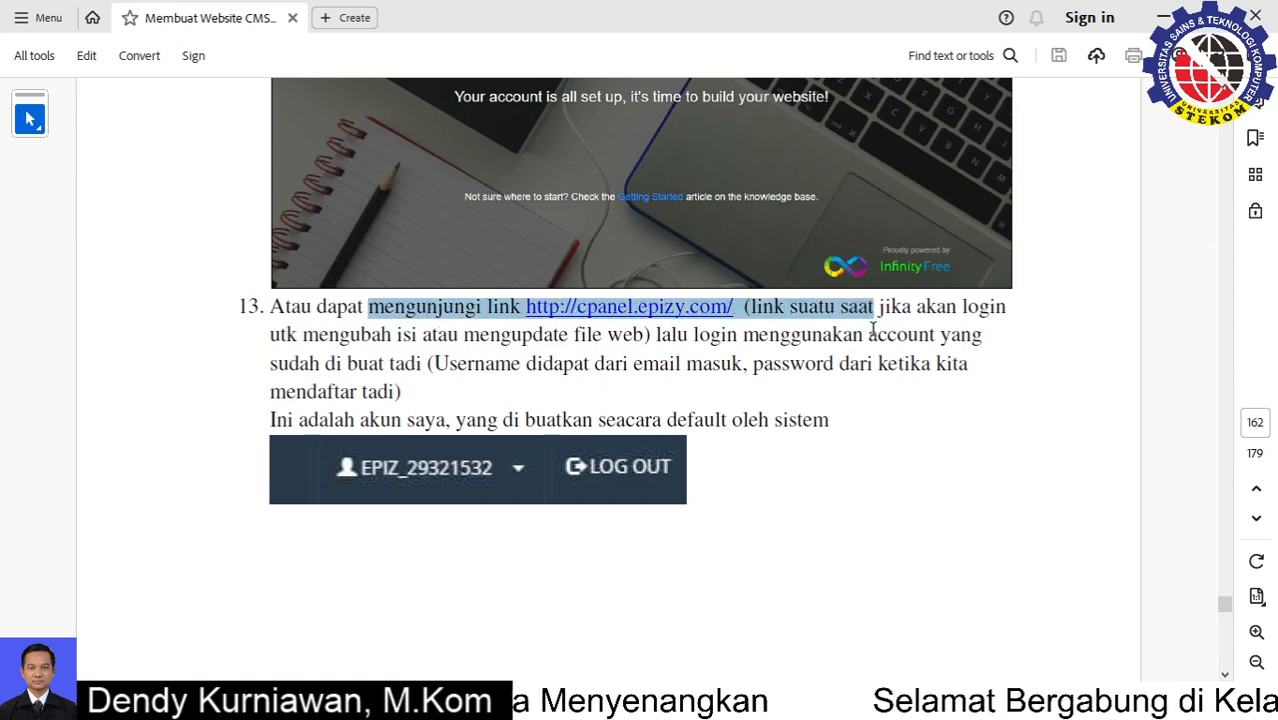
pyautogui.click(1163, 17)
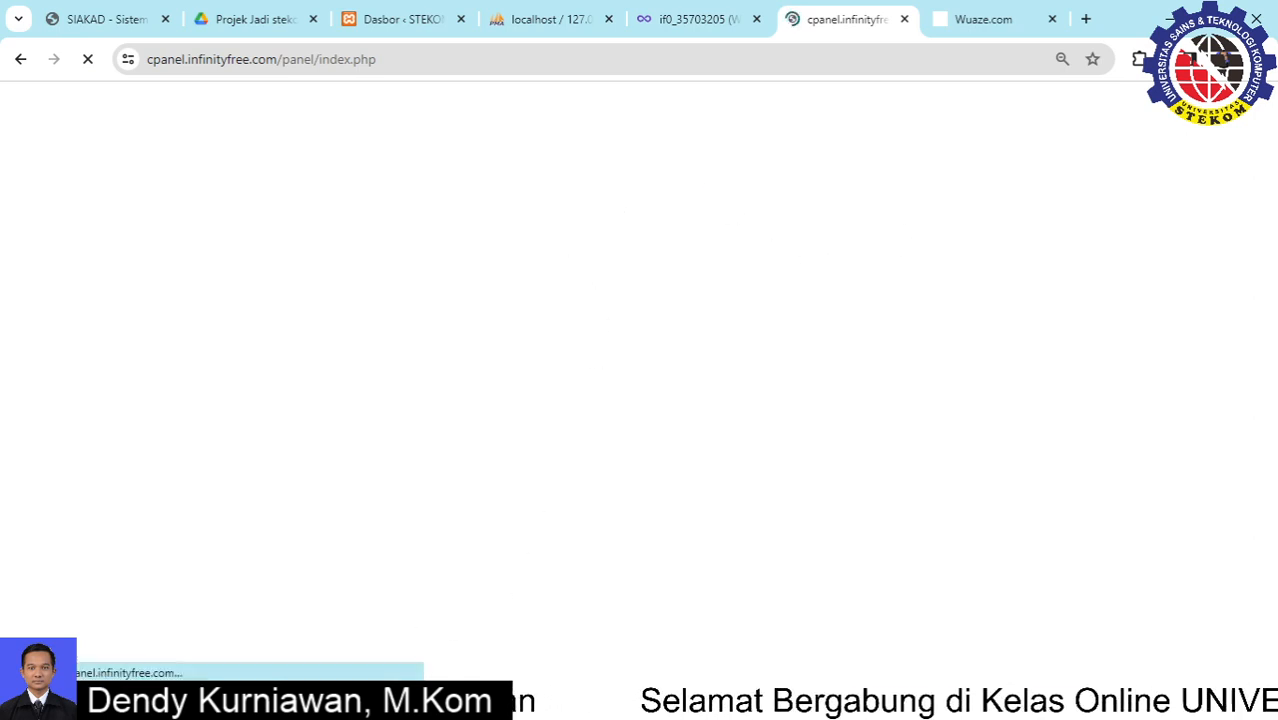
# - Glance at the denasya.wuaze.com site tab, then return to the loading control panel tab
pyautogui.click(340, 702)
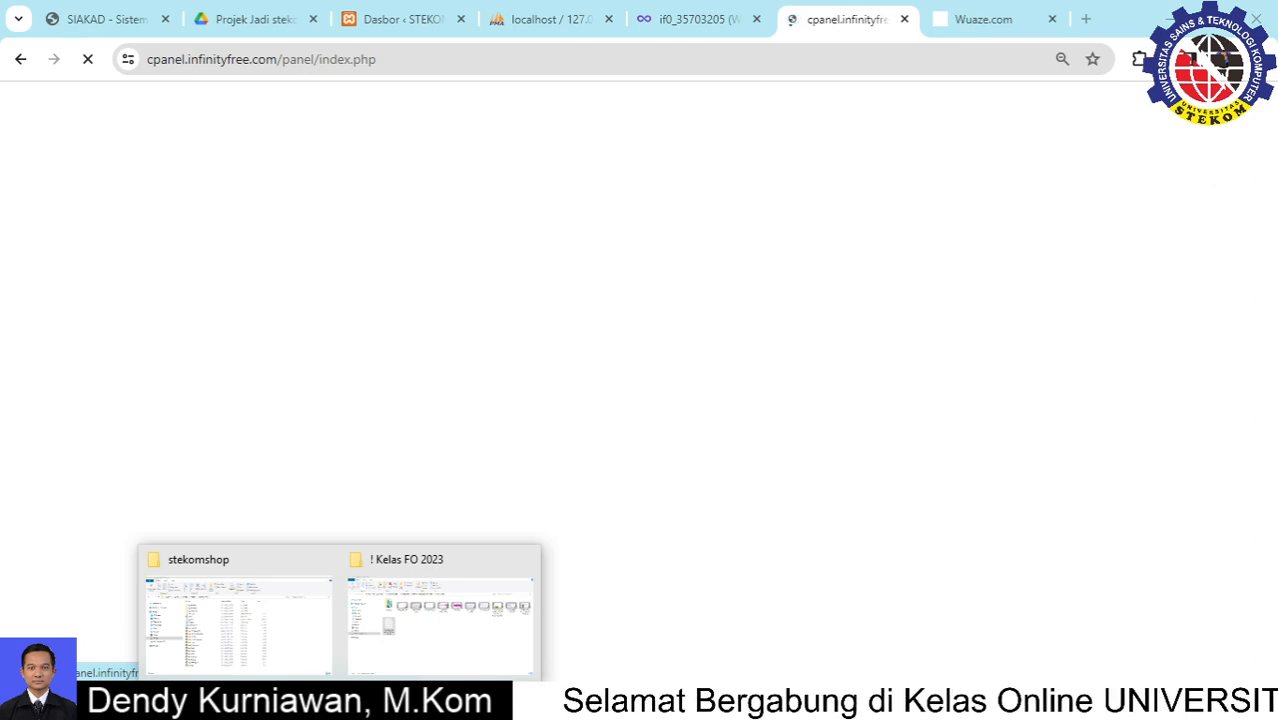
pyautogui.click(904, 346)
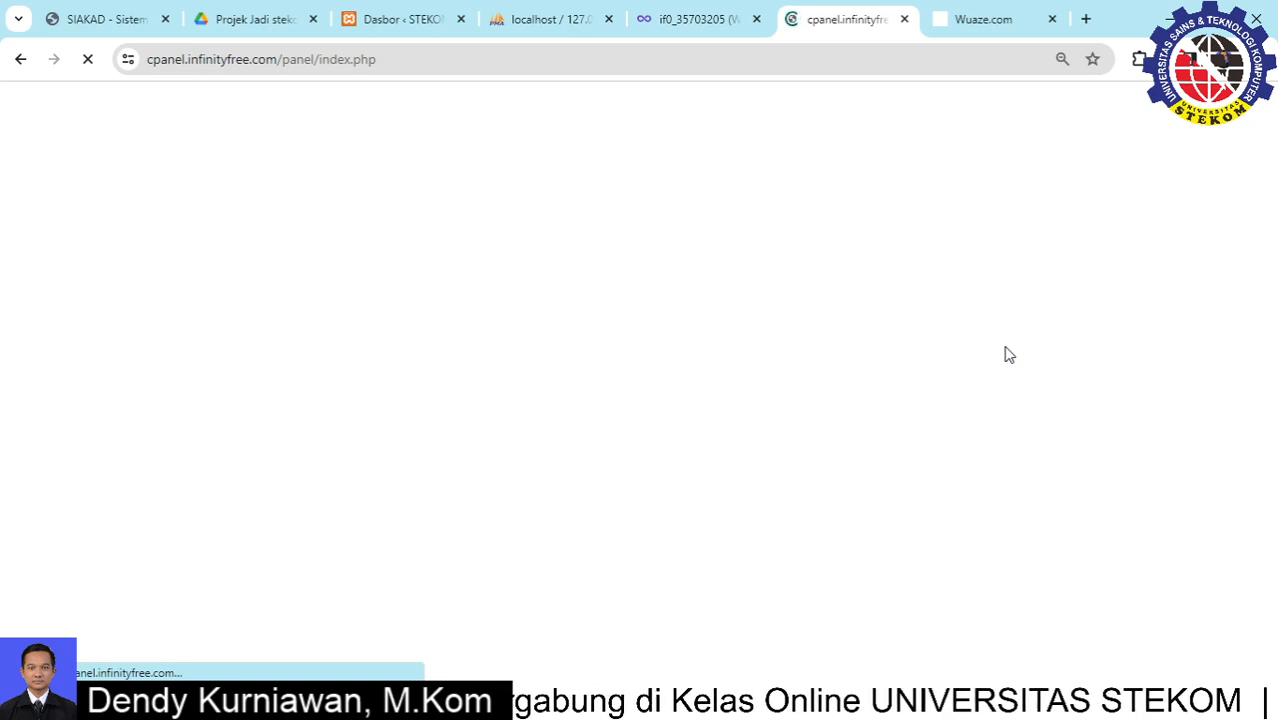
pyautogui.click(960, 19)
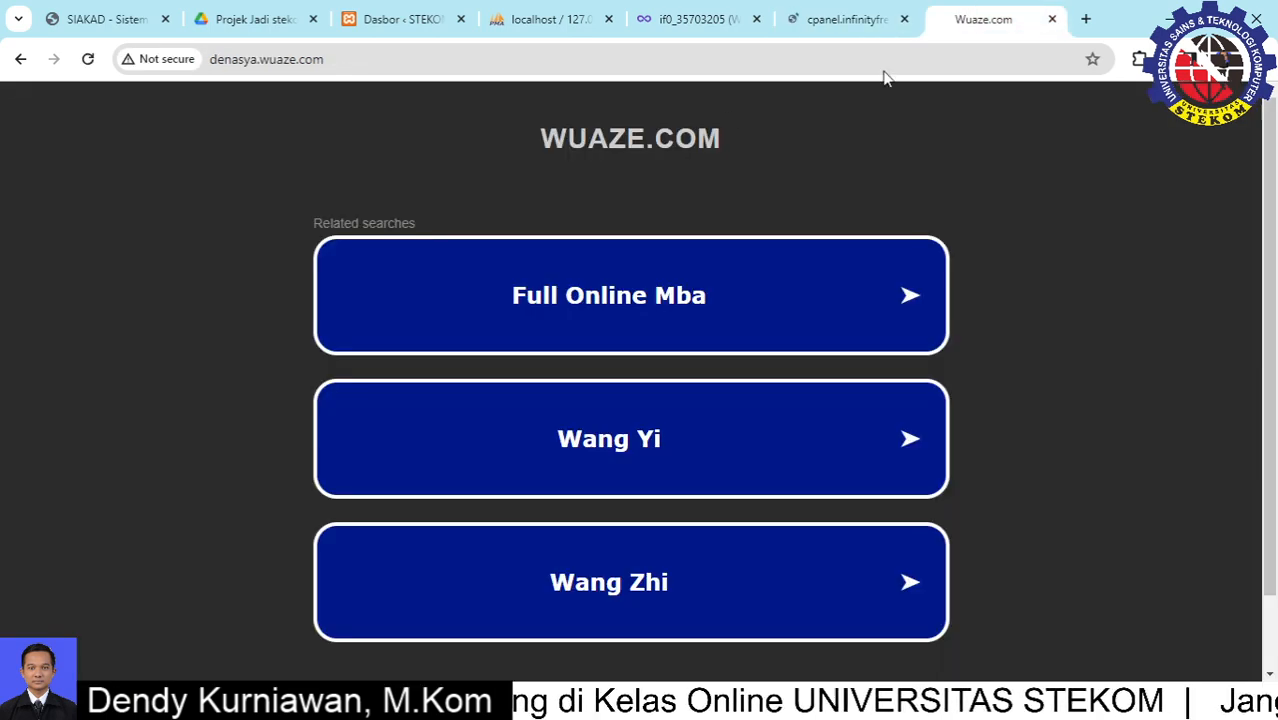
pyautogui.moveTo(619, 140); pyautogui.dragTo(728, 146)
pyautogui.click(808, 163)
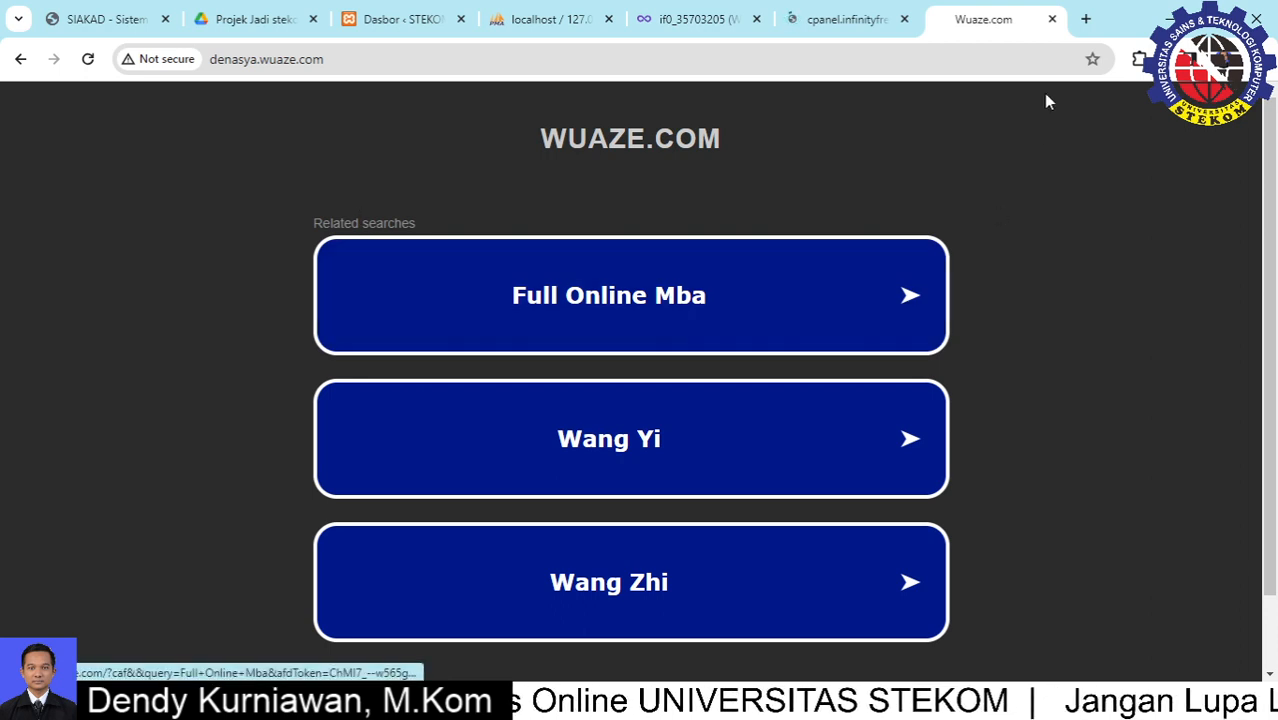
pyautogui.click(828, 19)
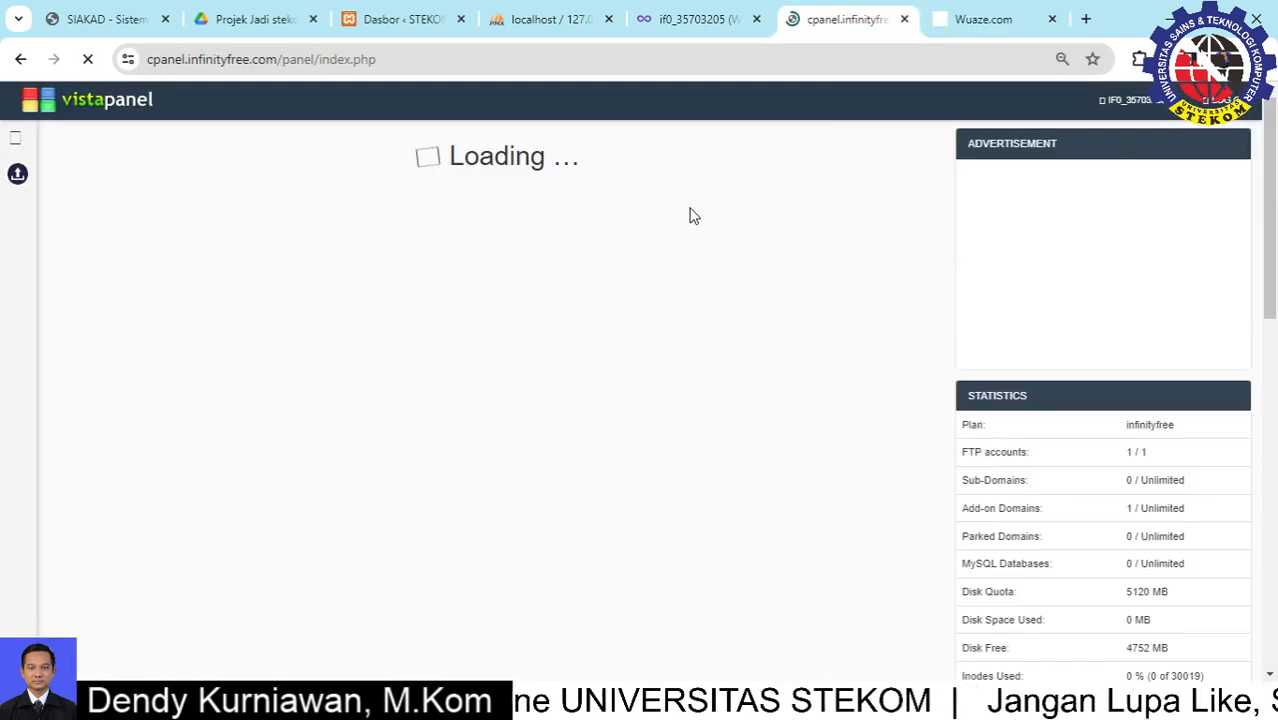
# - Review the tutorial PDF's login step in Acrobat
pyautogui.click(480, 704)
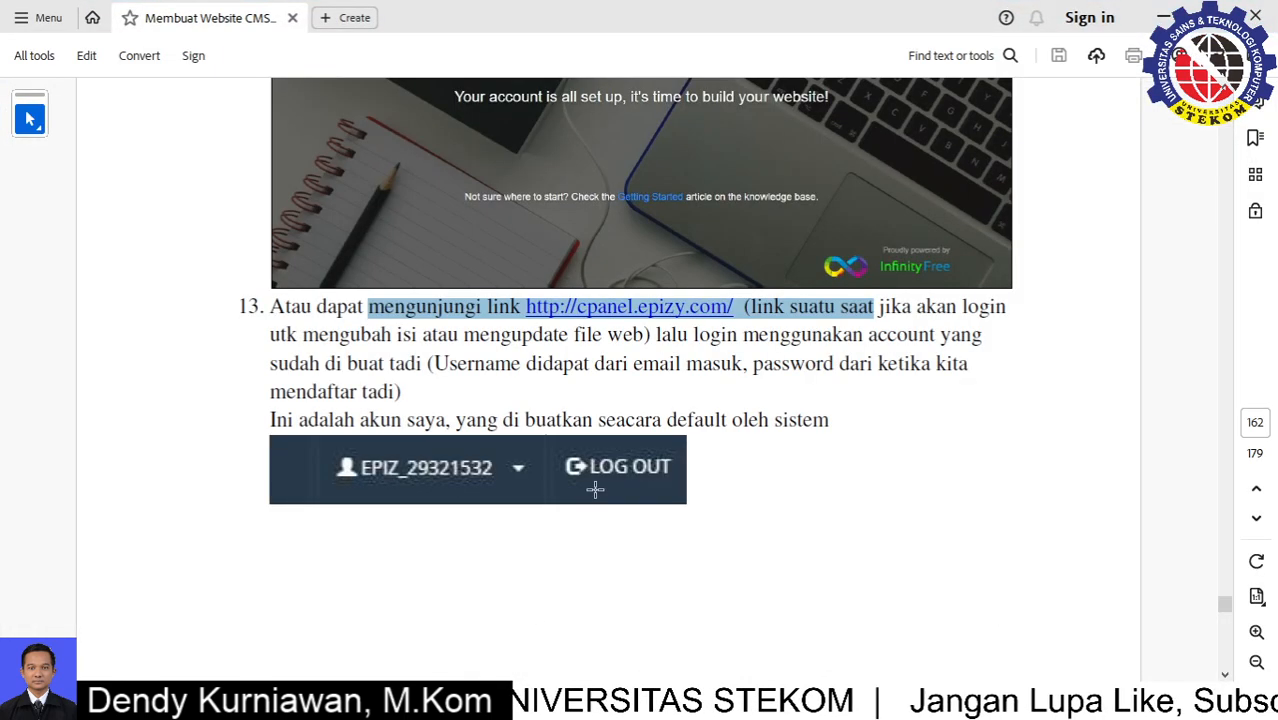
pyautogui.scroll(-3, 612, 464)
pyautogui.scroll(-6, 625, 464)
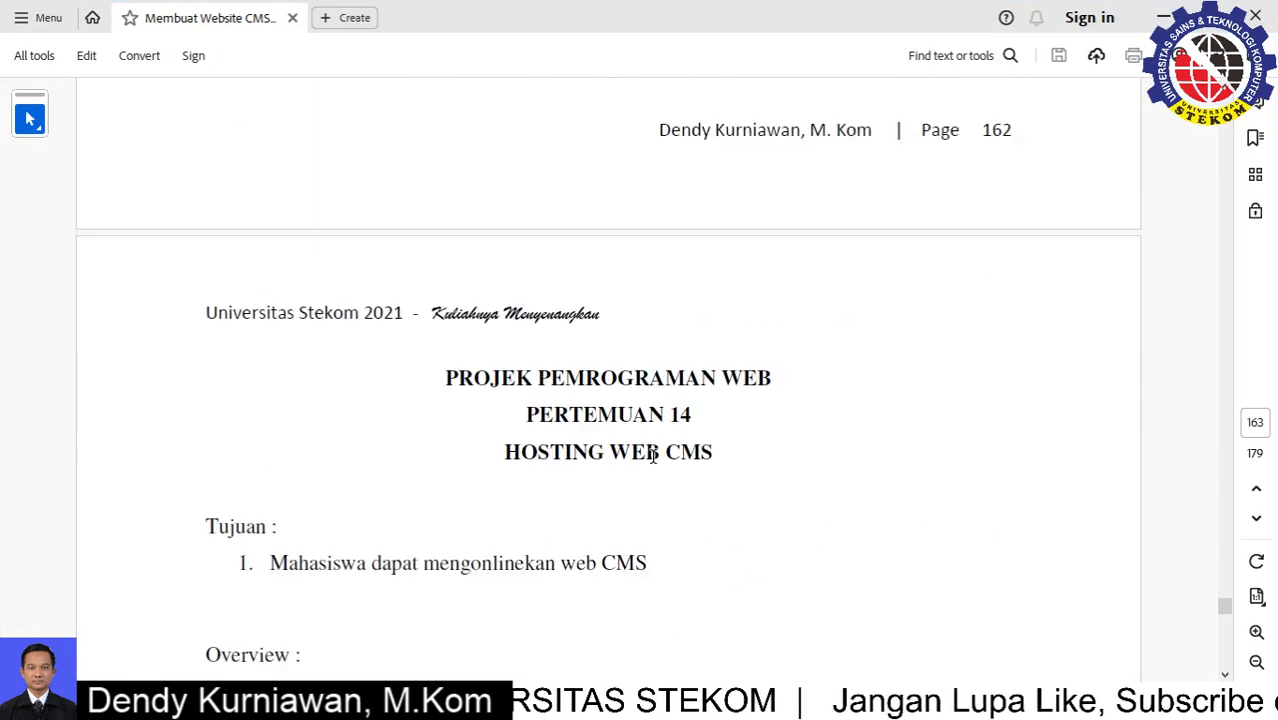
pyautogui.scroll(10, 653, 456)
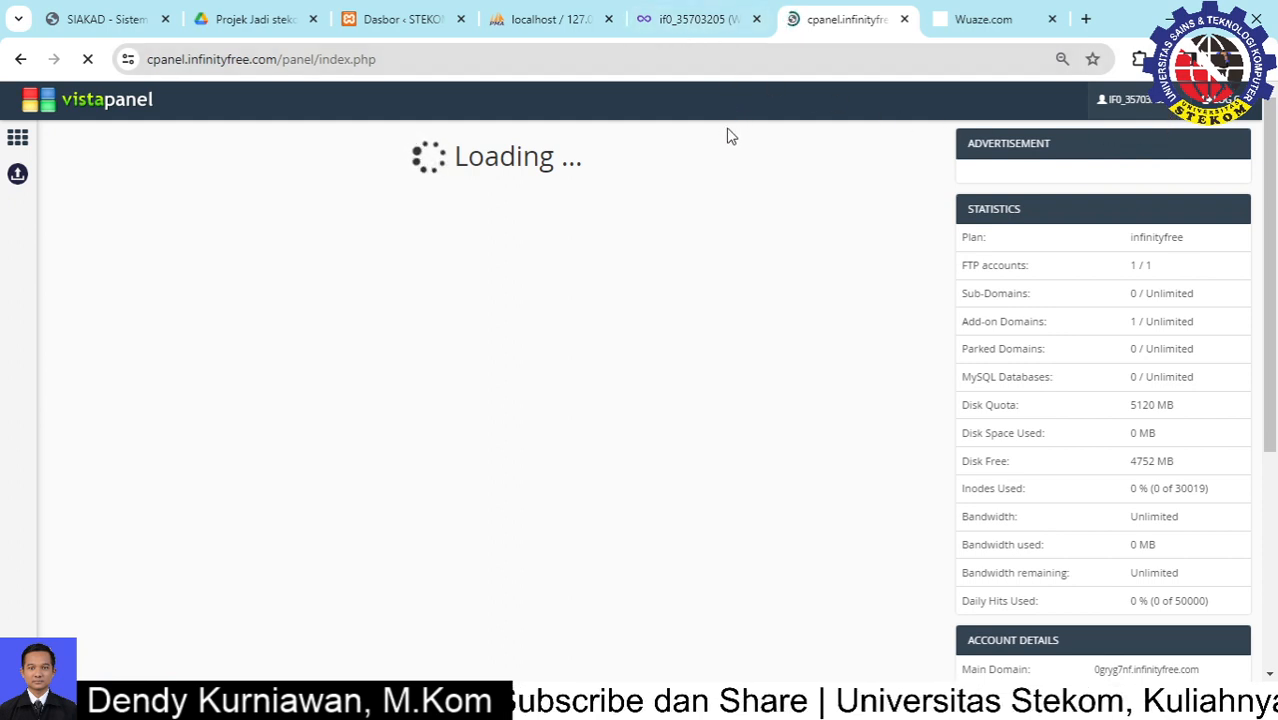
# - Scroll through VistaPanel's statistics, then launch File Manager from the account dashboard
pyautogui.scroll(-3, 1188, 338)
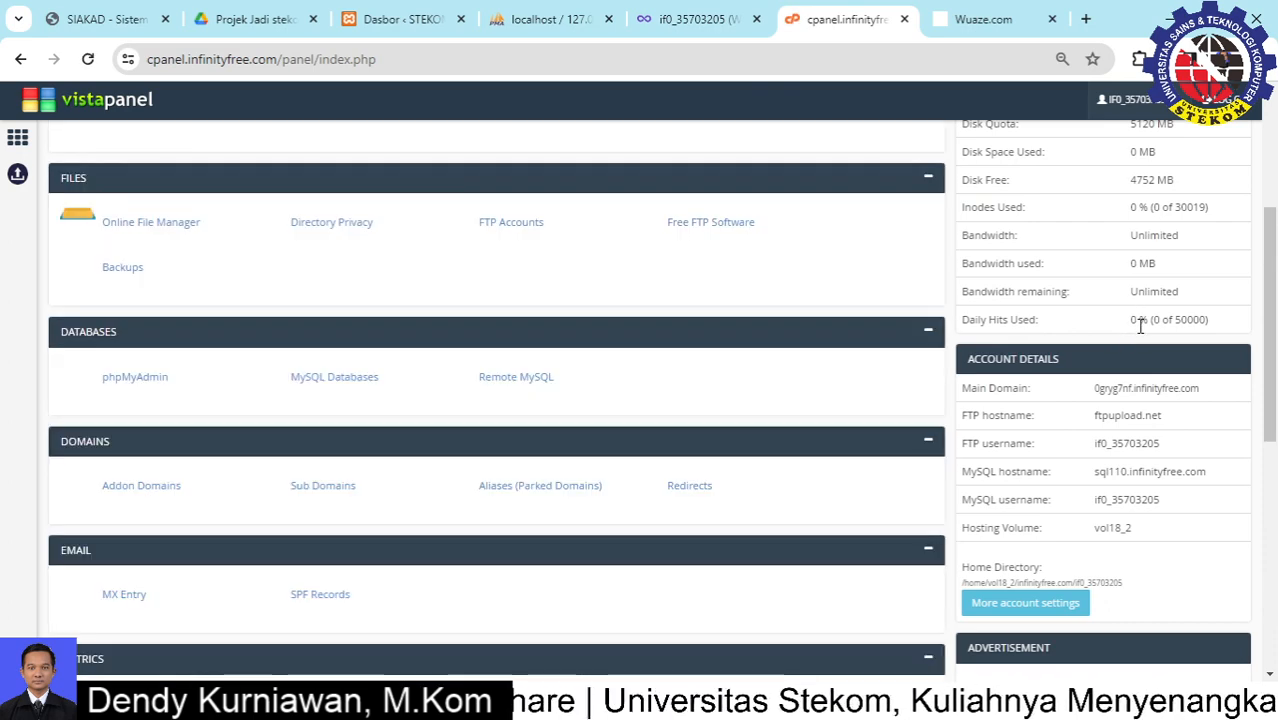
pyautogui.scroll(3, 1140, 325)
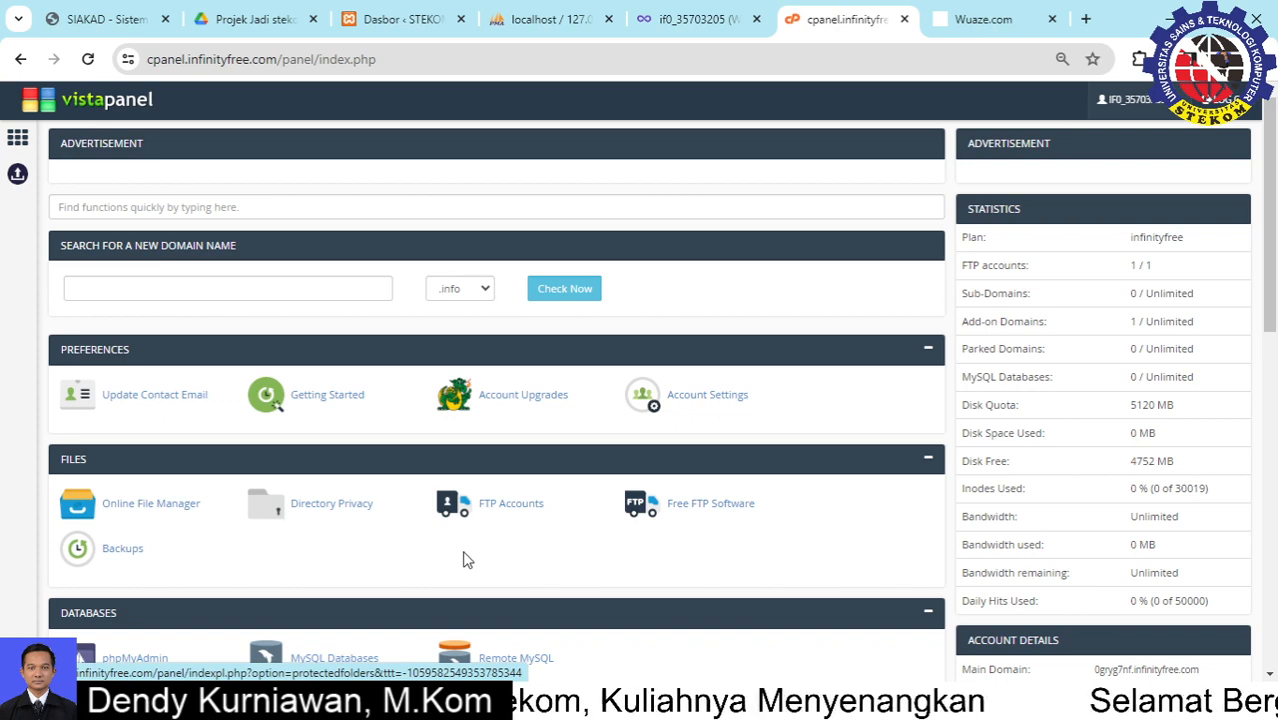
pyautogui.scroll(-2, 489, 548)
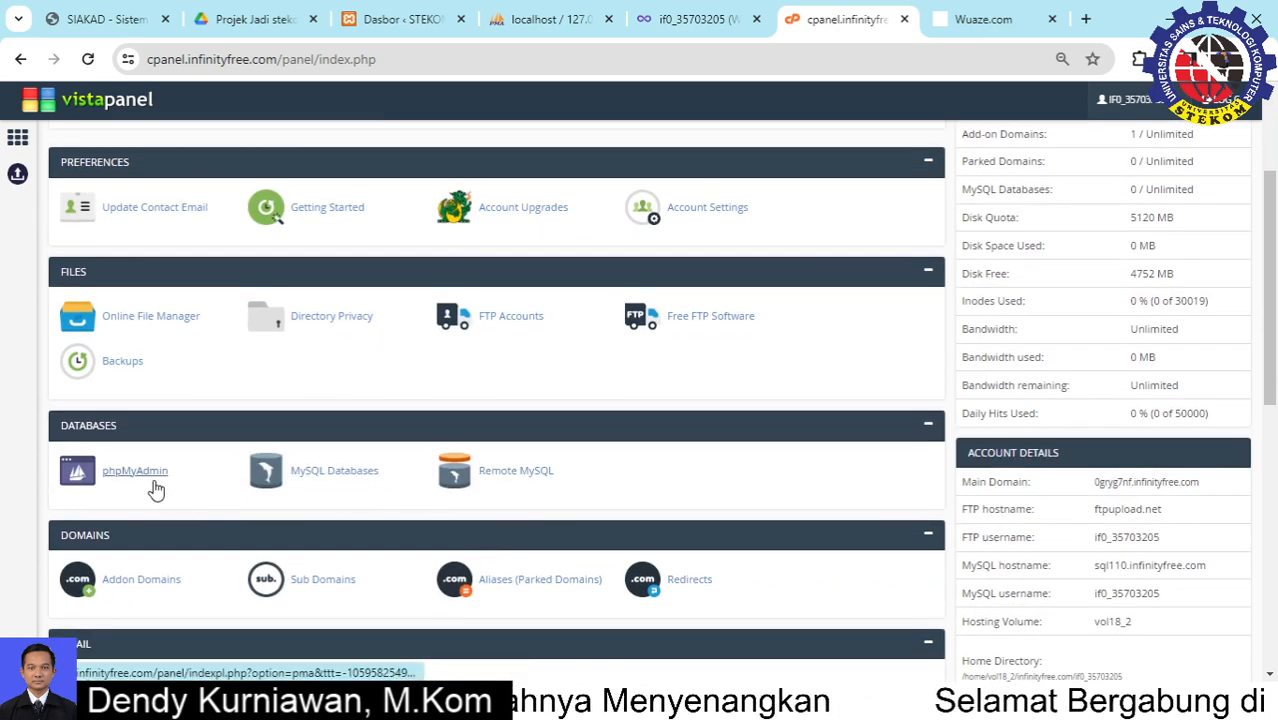
pyautogui.scroll(-2, 285, 560)
pyautogui.scroll(-5, 296, 555)
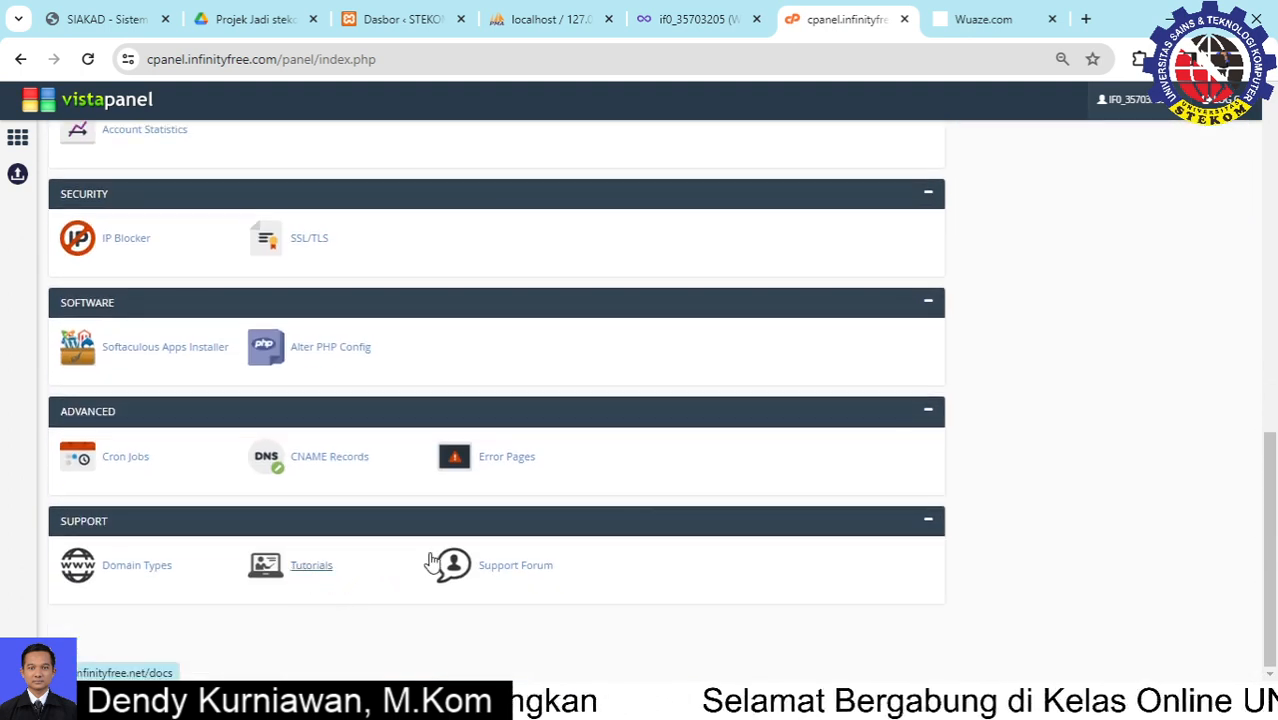
pyautogui.scroll(5, 619, 410)
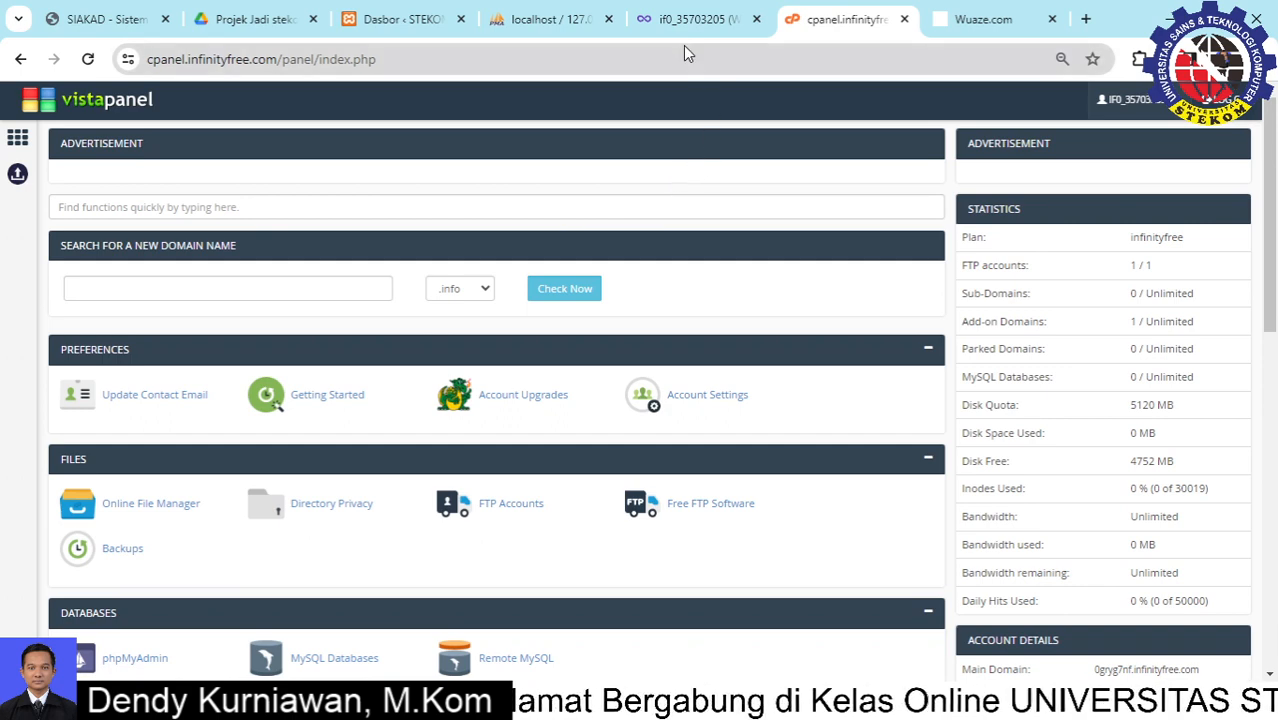
pyautogui.click(690, 19)
pyautogui.click(770, 315)
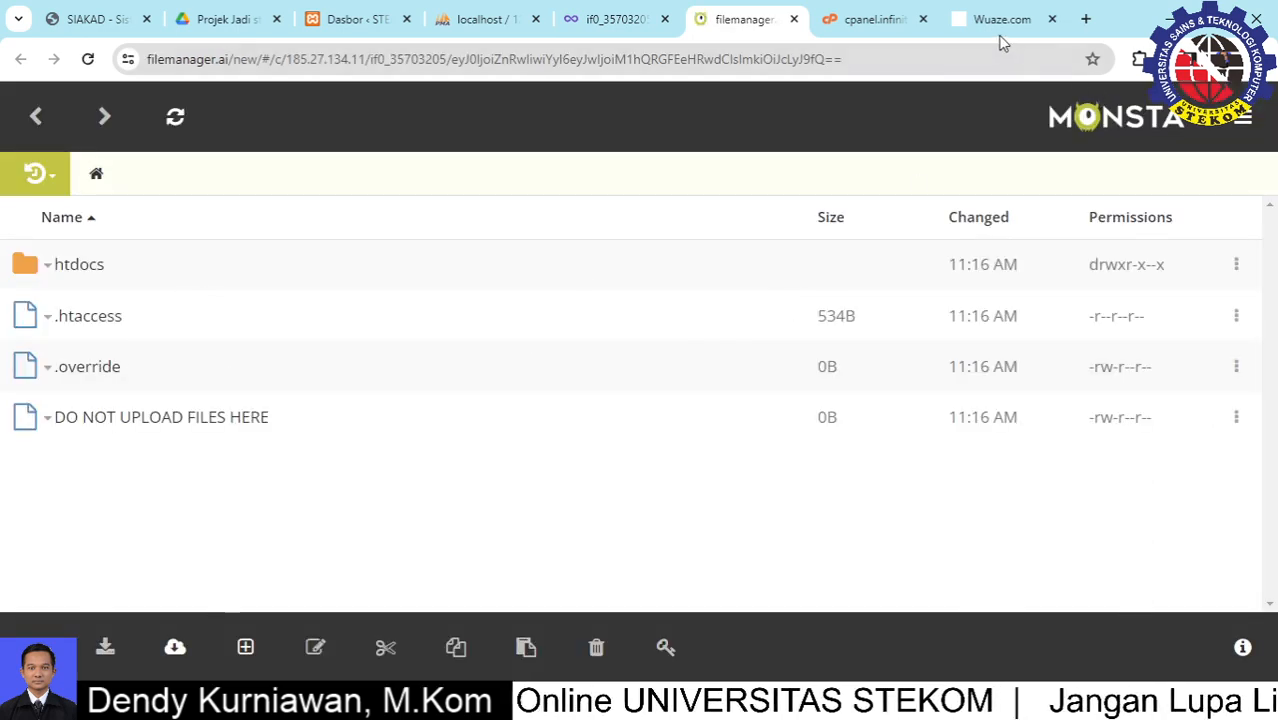
# - Open index2.html from htdocs in the editor, close it, and return to VistaPanel
pyautogui.click(82, 267)
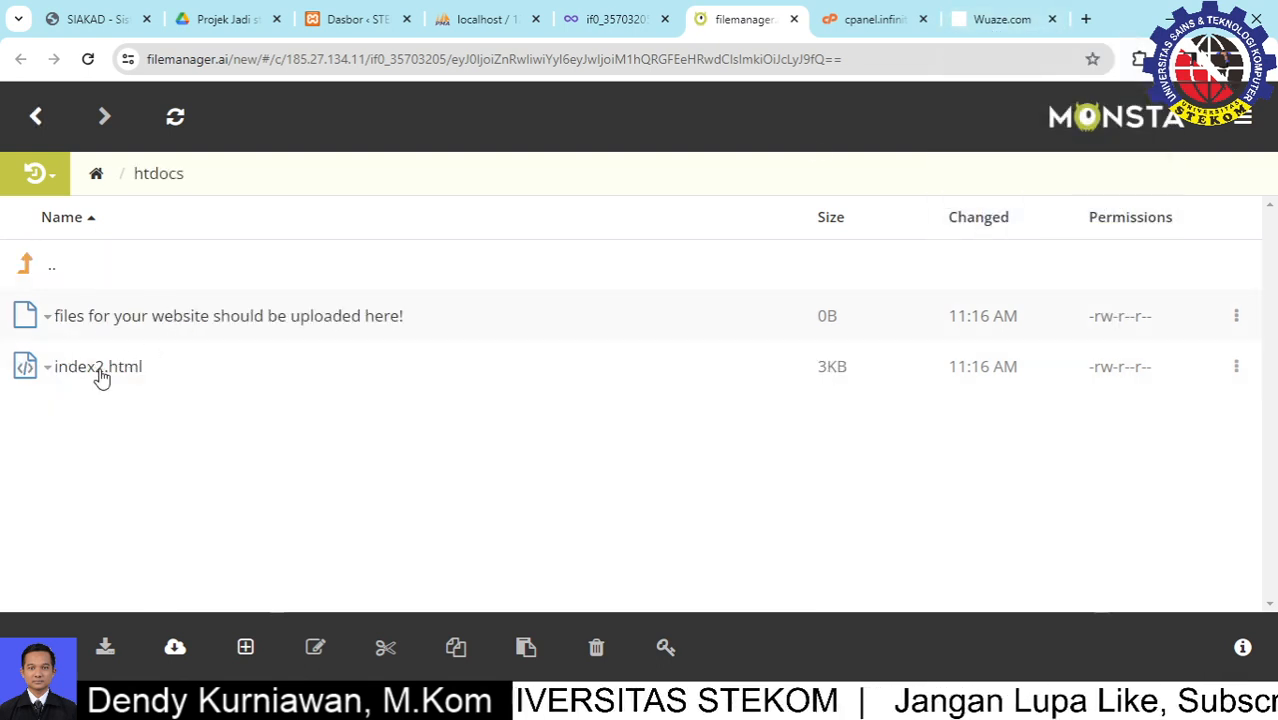
pyautogui.rightClick(106, 366)
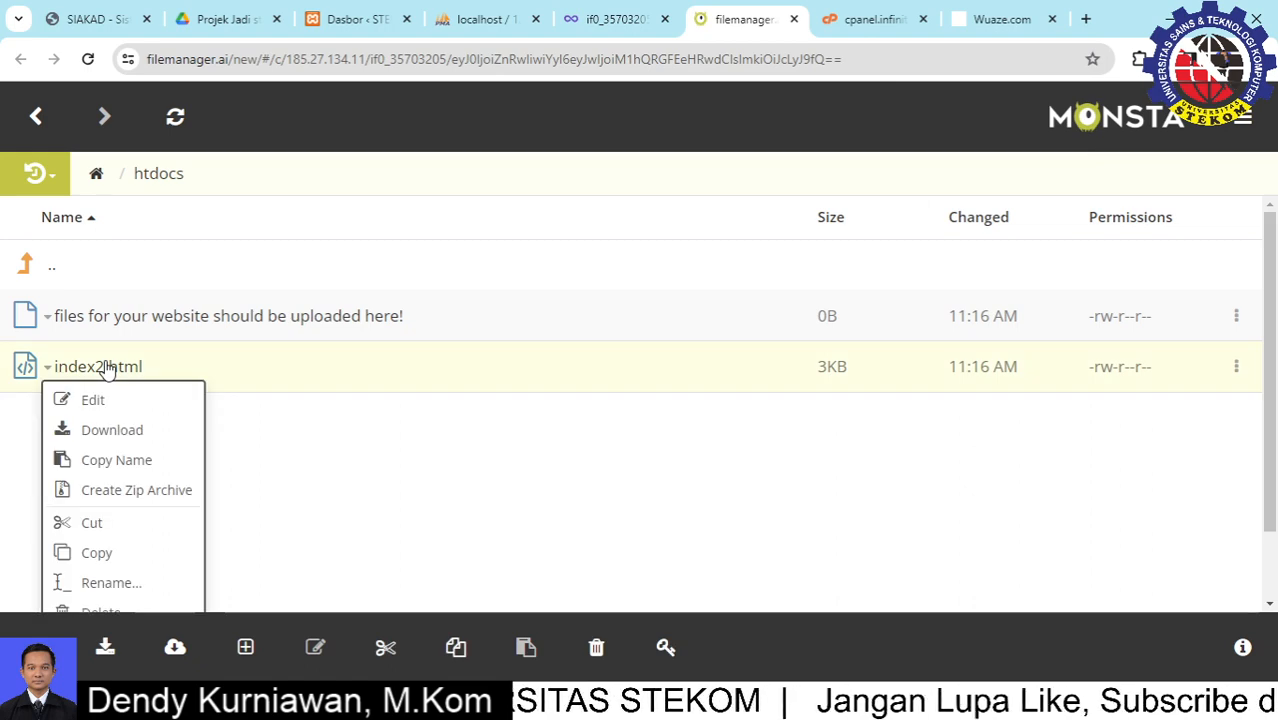
pyautogui.click(112, 398)
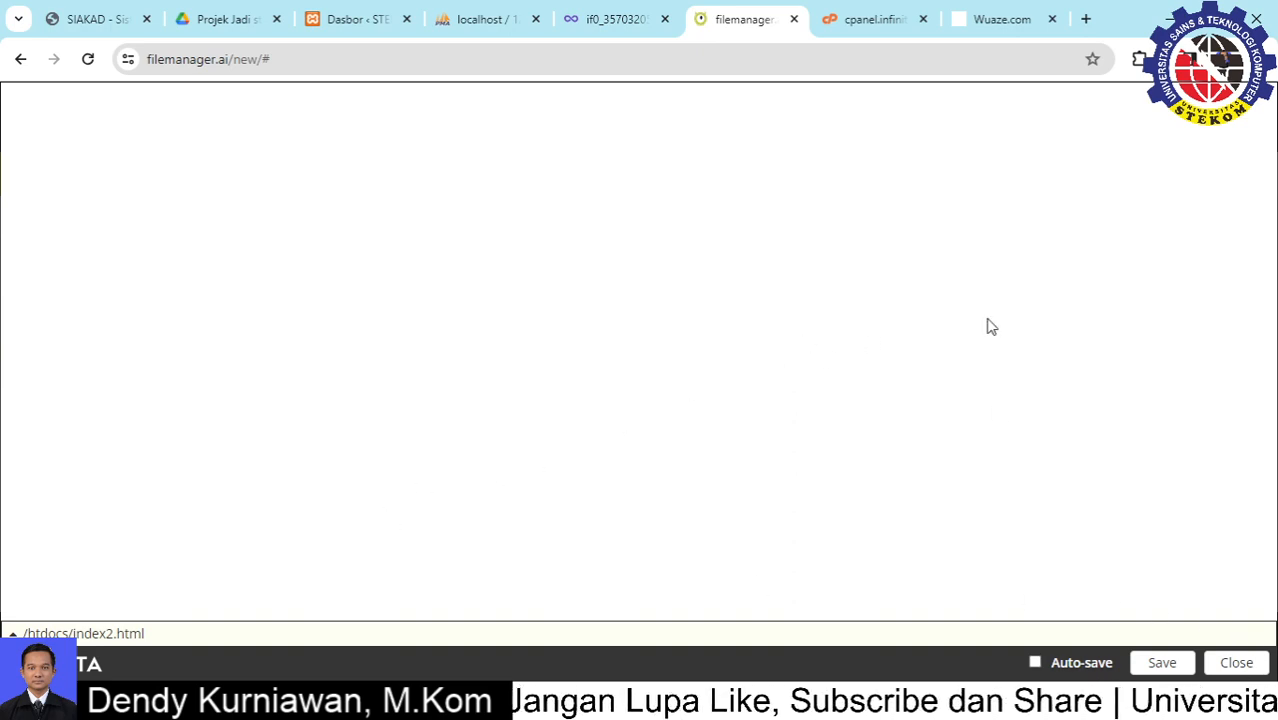
pyautogui.click(1238, 663)
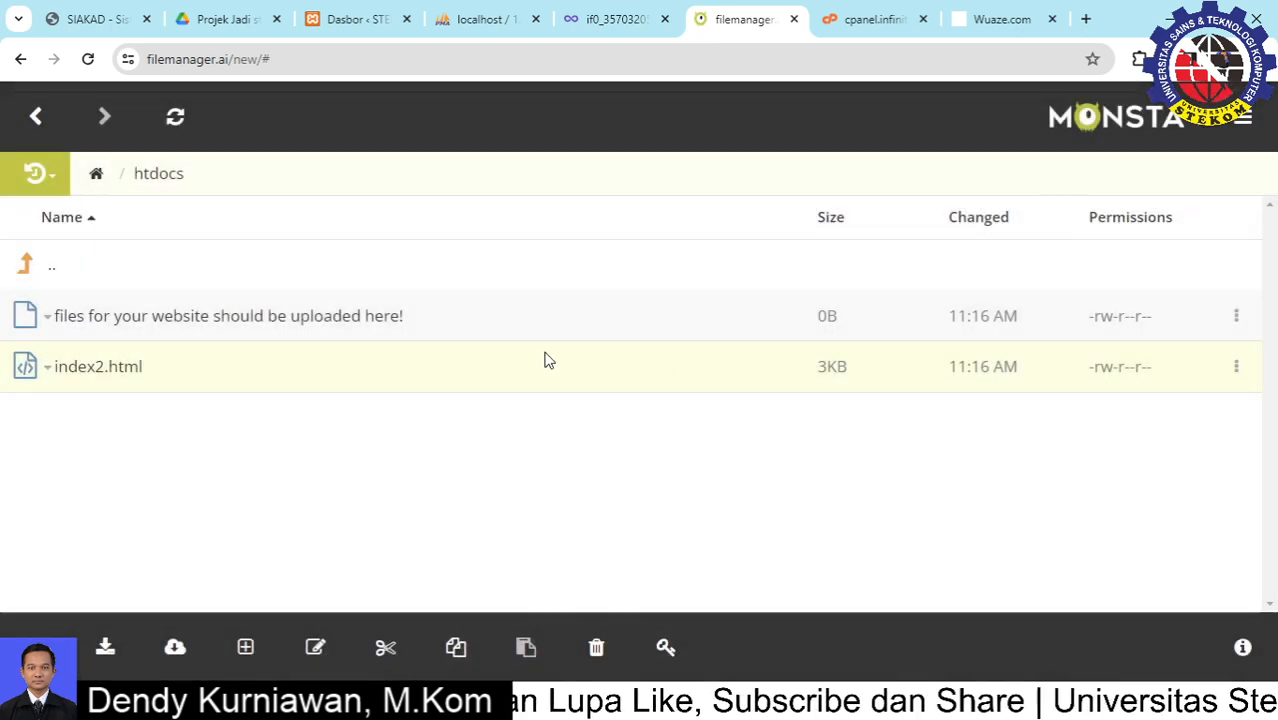
pyautogui.click(29, 263)
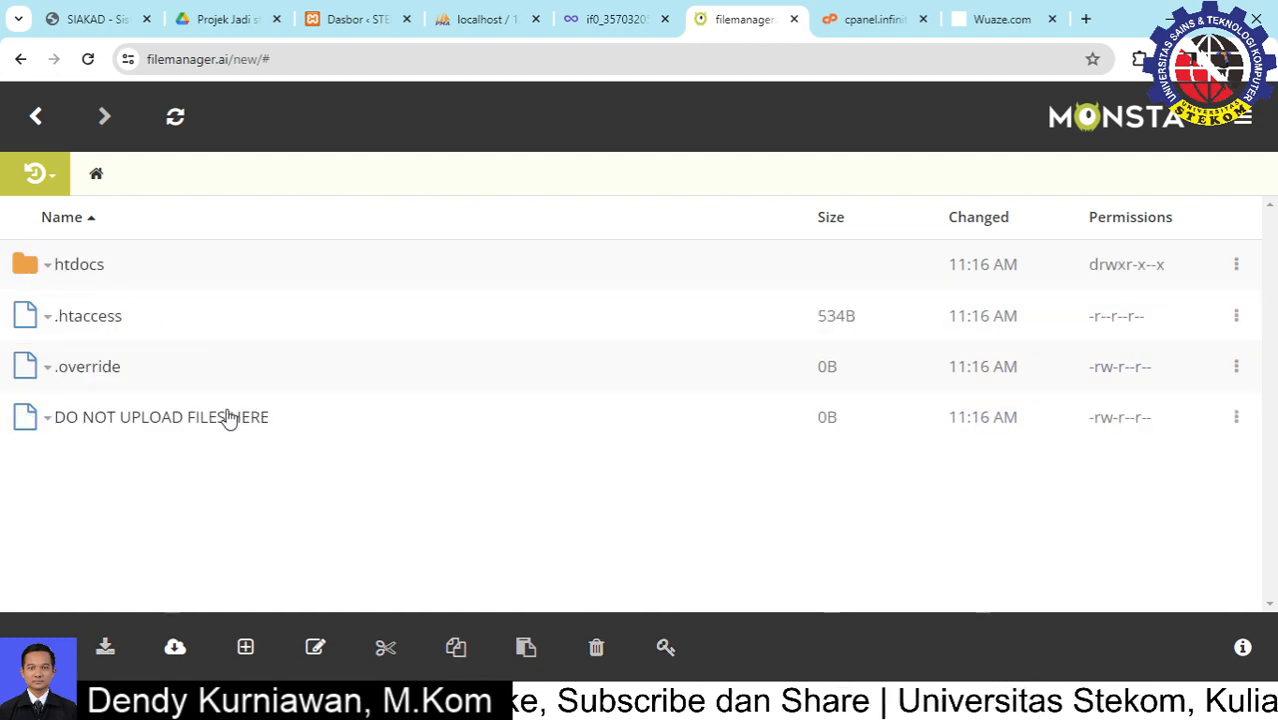
pyautogui.click(858, 19)
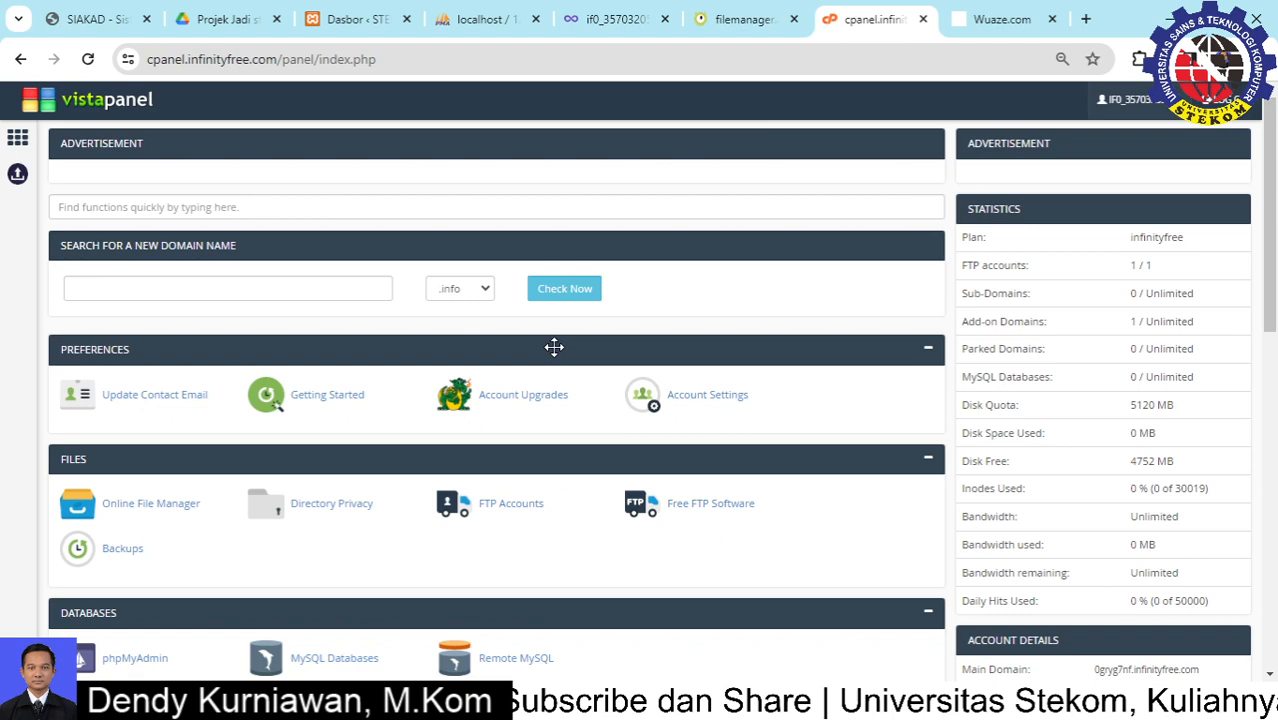
# - Open and close an extra file manager tab, review the PROJEK PEMROGRAMAN WEB chapter, then log out
pyautogui.click(195, 510)
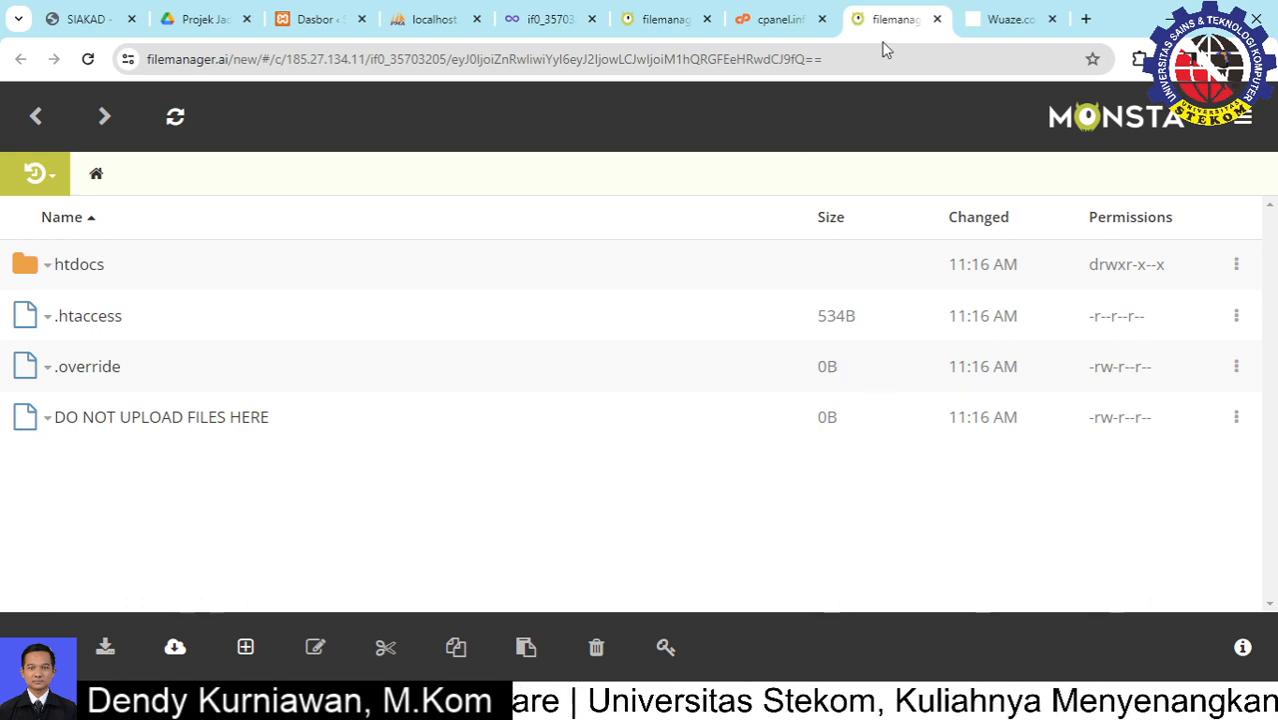
pyautogui.click(937, 19)
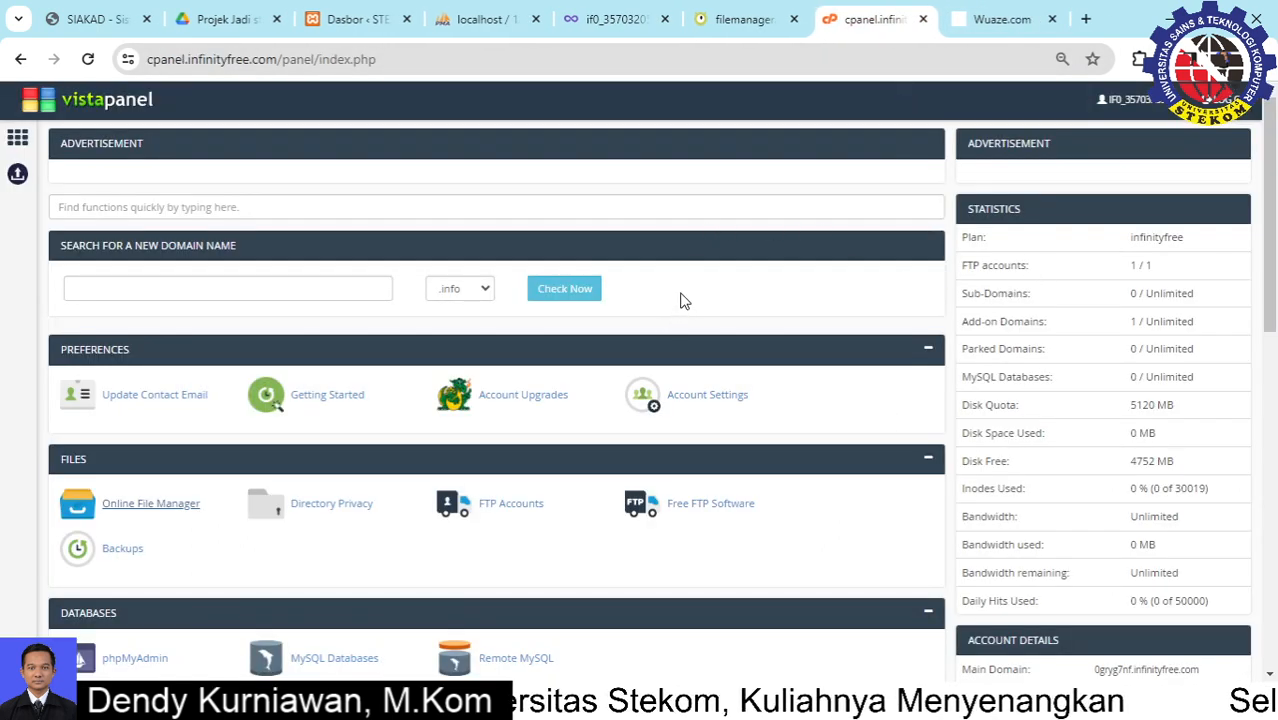
pyautogui.scroll(-2, 685, 298)
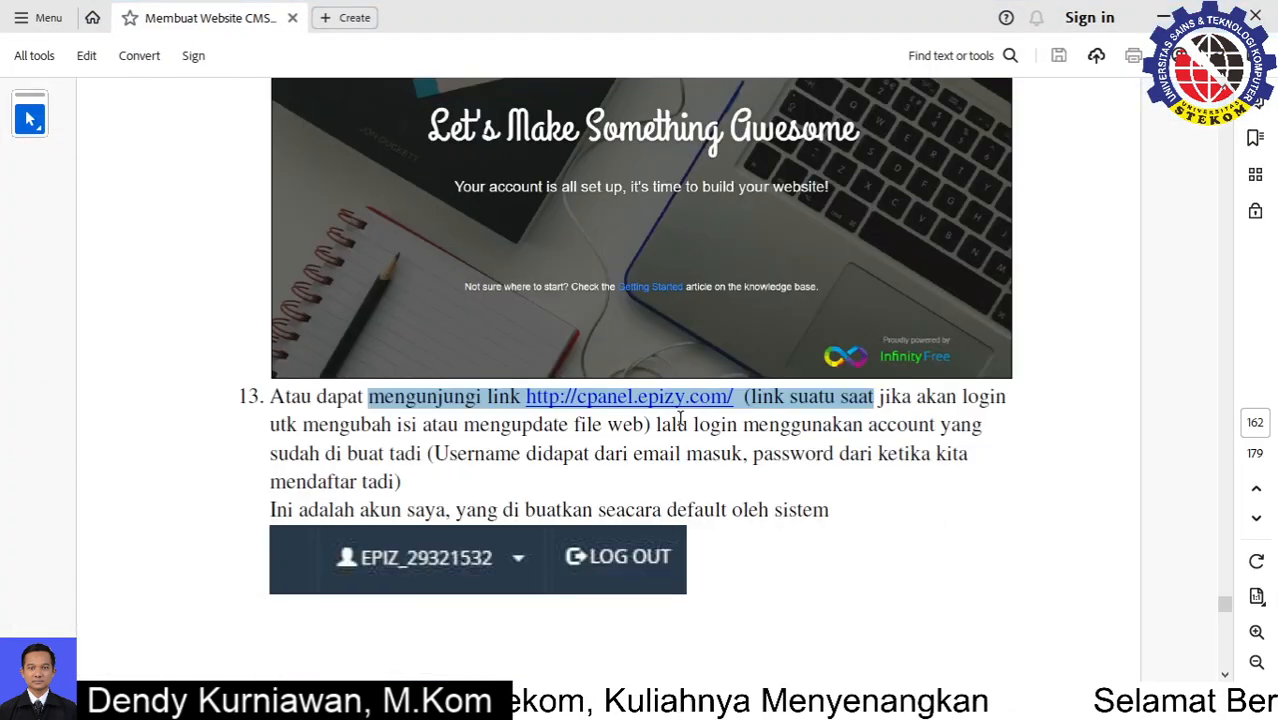
pyautogui.scroll(-5, 679, 425)
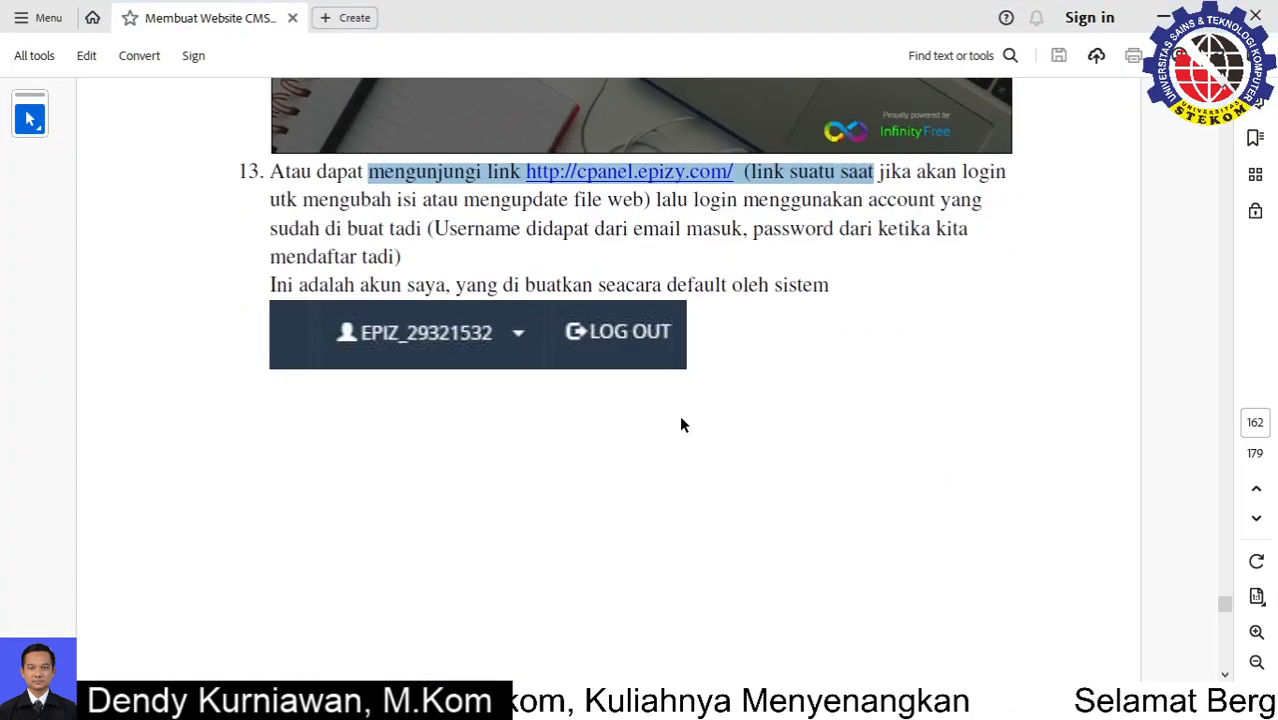
pyautogui.scroll(-6, 680, 425)
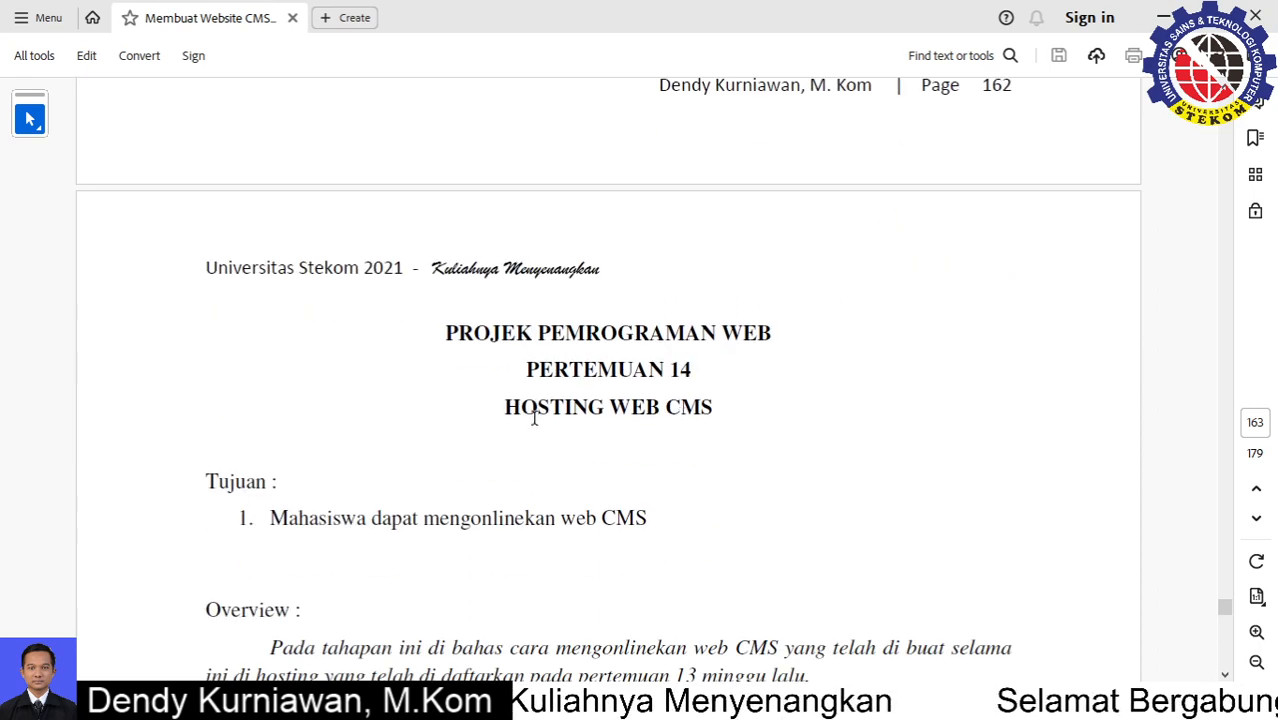
pyautogui.moveTo(493, 349); pyautogui.dragTo(684, 410)
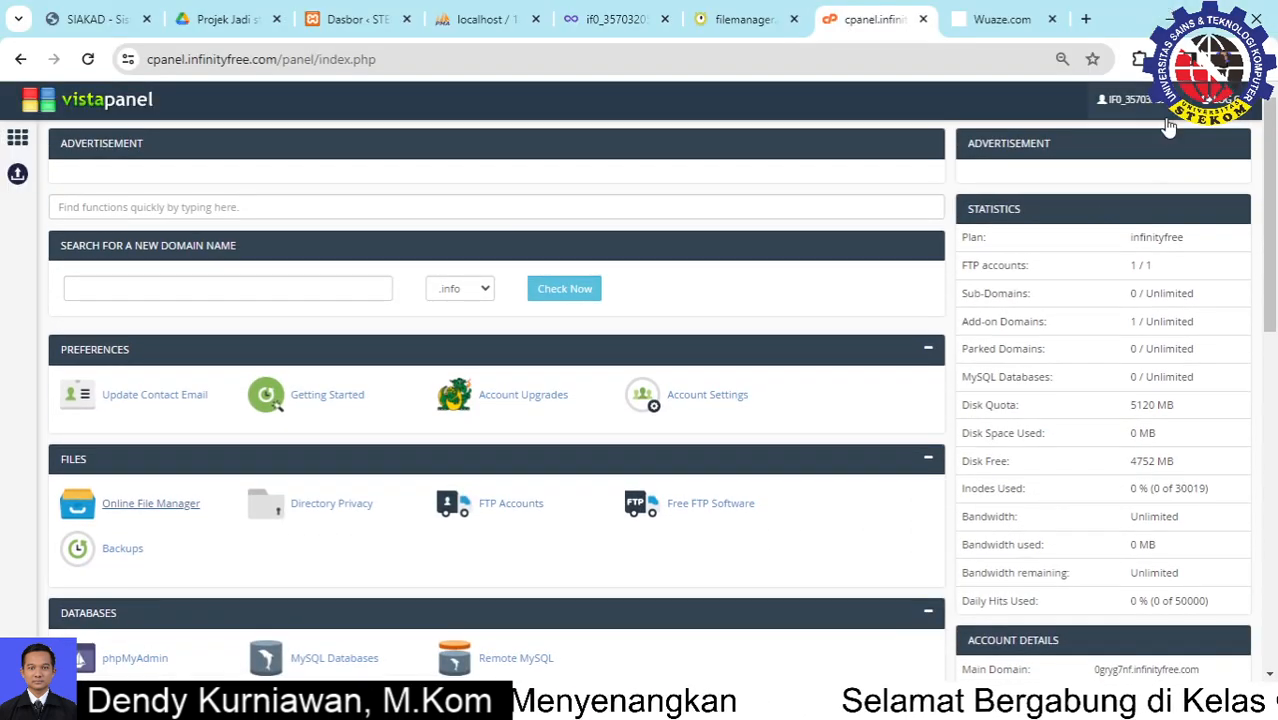
pyautogui.click(1168, 106)
pyautogui.click(1226, 99)
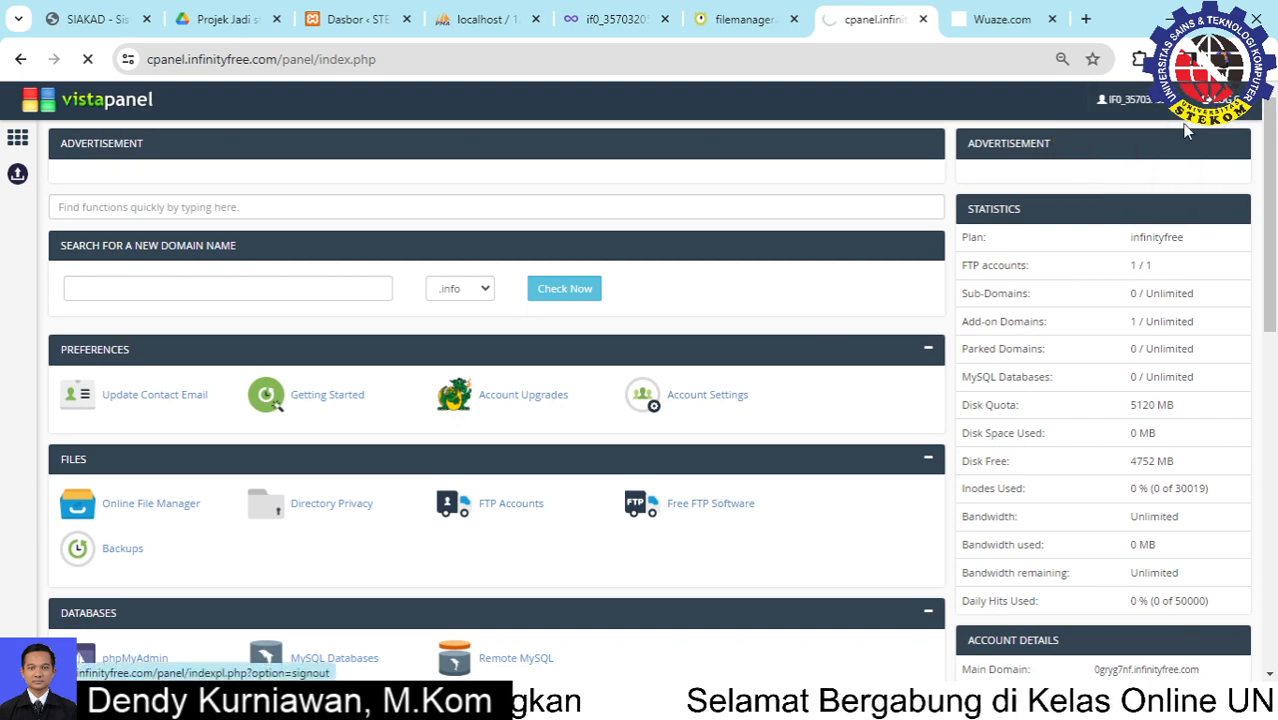
# - Check the saved login notes, select the login URL's domain, then return to the account dashboard
pyautogui.moveTo(615, 703)
pyautogui.click(862, 624)
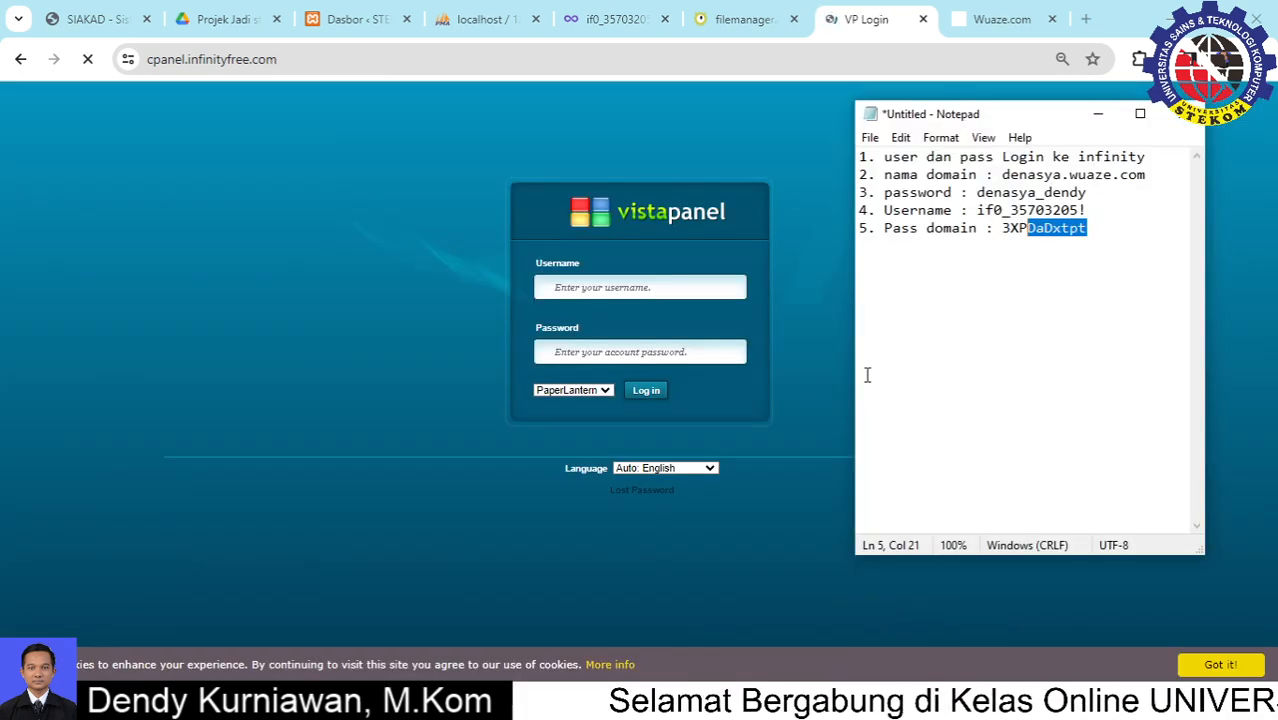
pyautogui.click(190, 59)
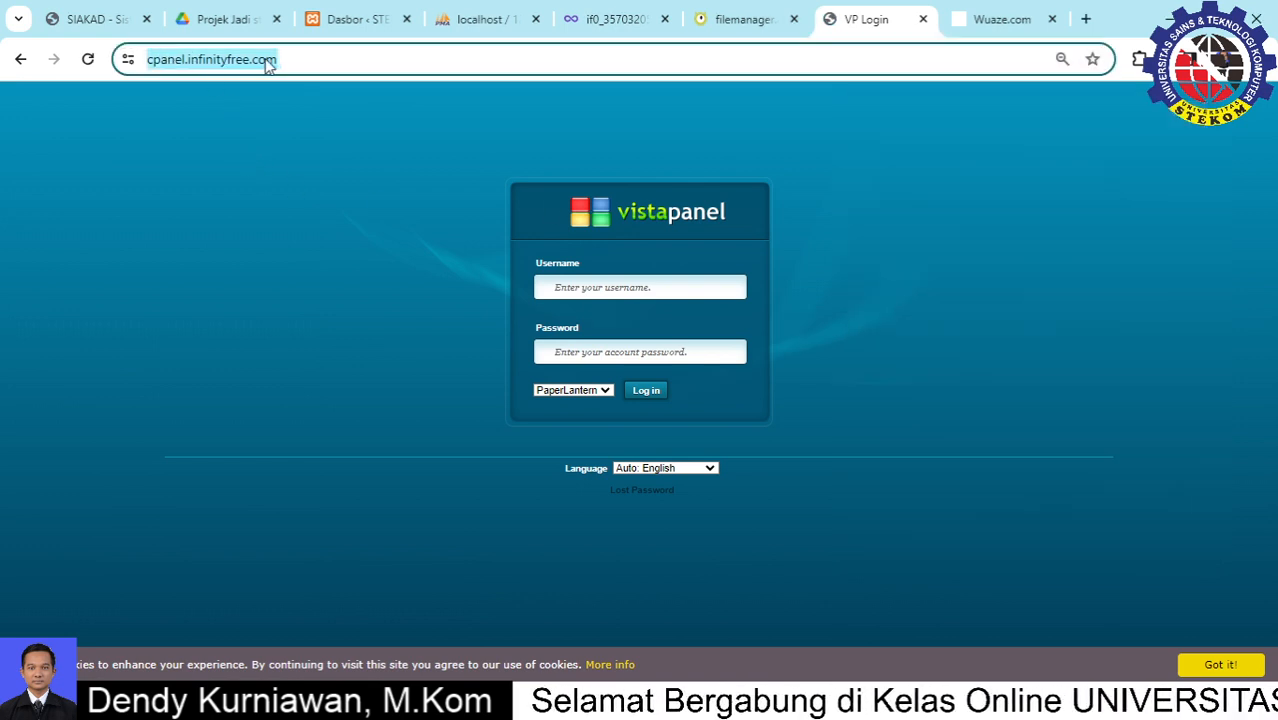
pyautogui.press('End')
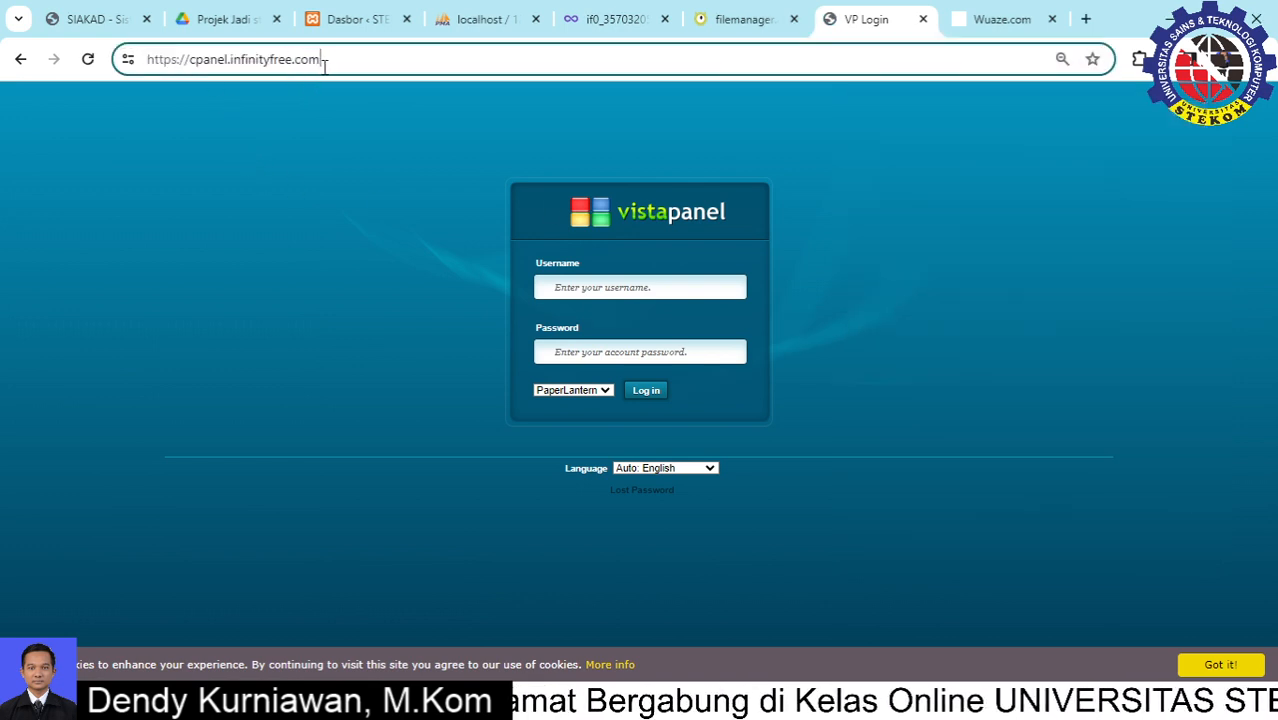
pyautogui.moveTo(322, 60); pyautogui.dragTo(204, 60)
pyautogui.click(728, 19)
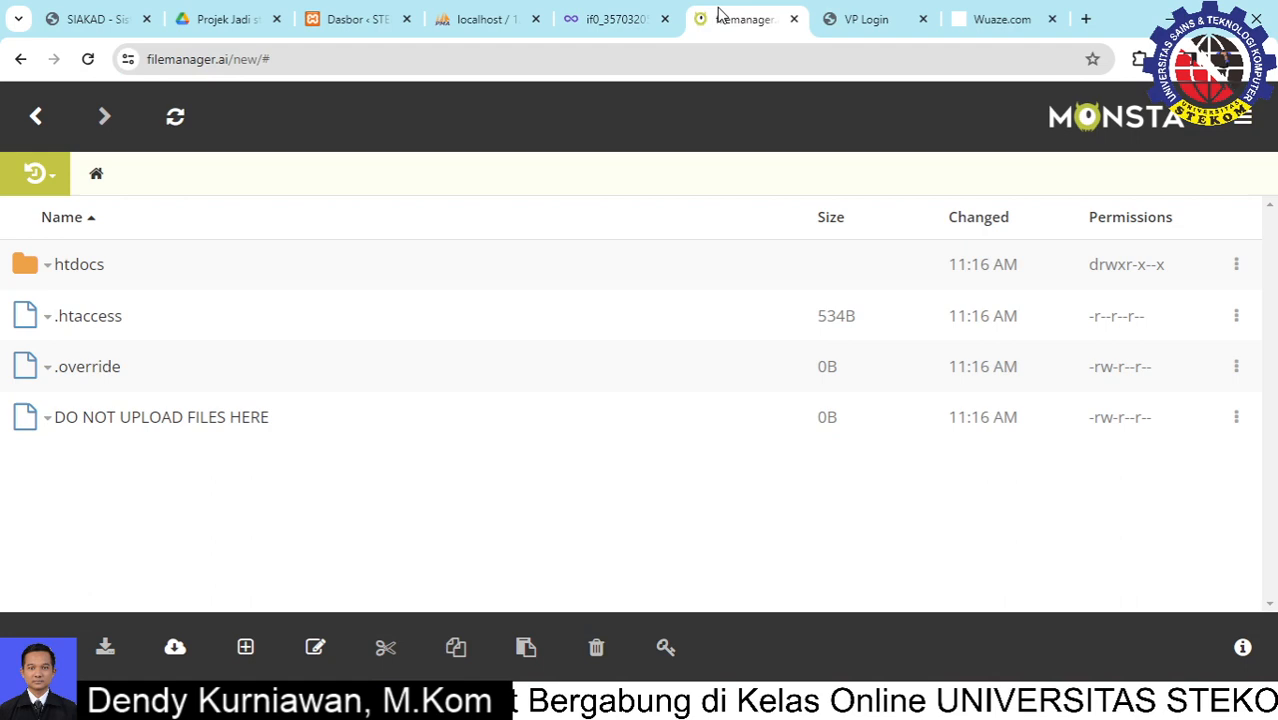
pyautogui.click(612, 19)
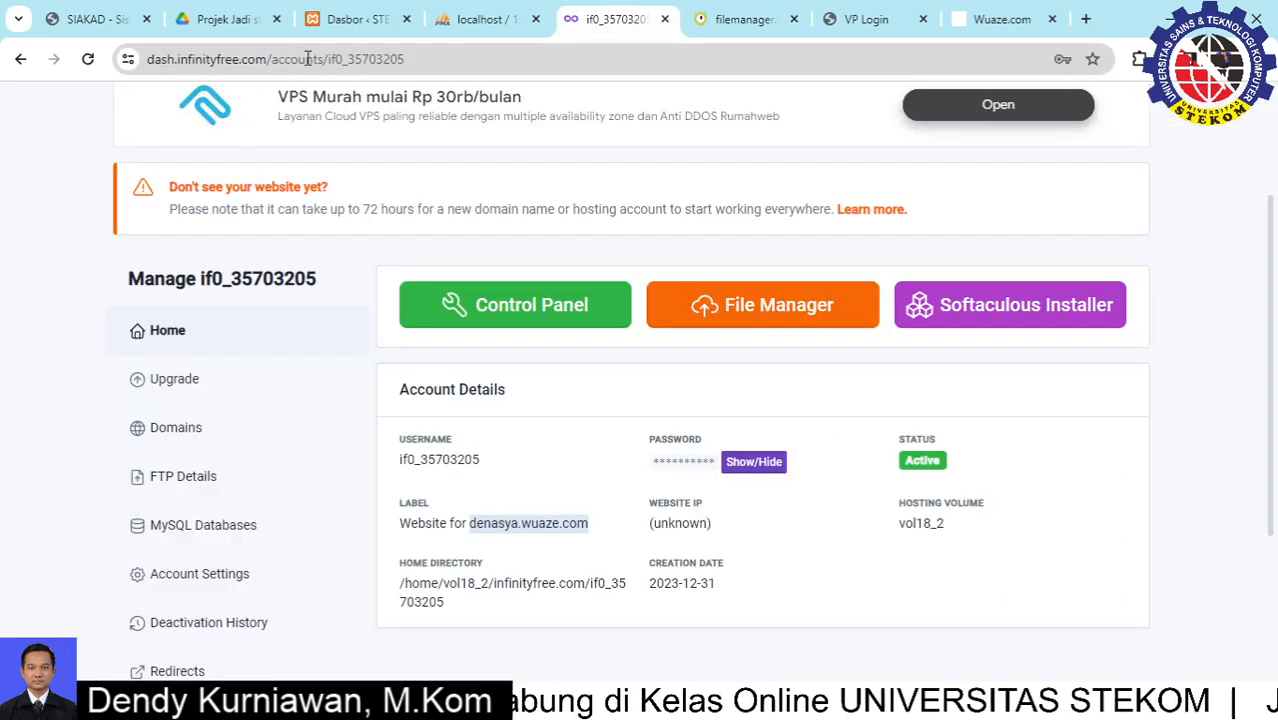
# - Reload the client area, open denasya.wuaze.com's account details, then go to the VistaPanel login tab
pyautogui.scroll(2, 970, 200)
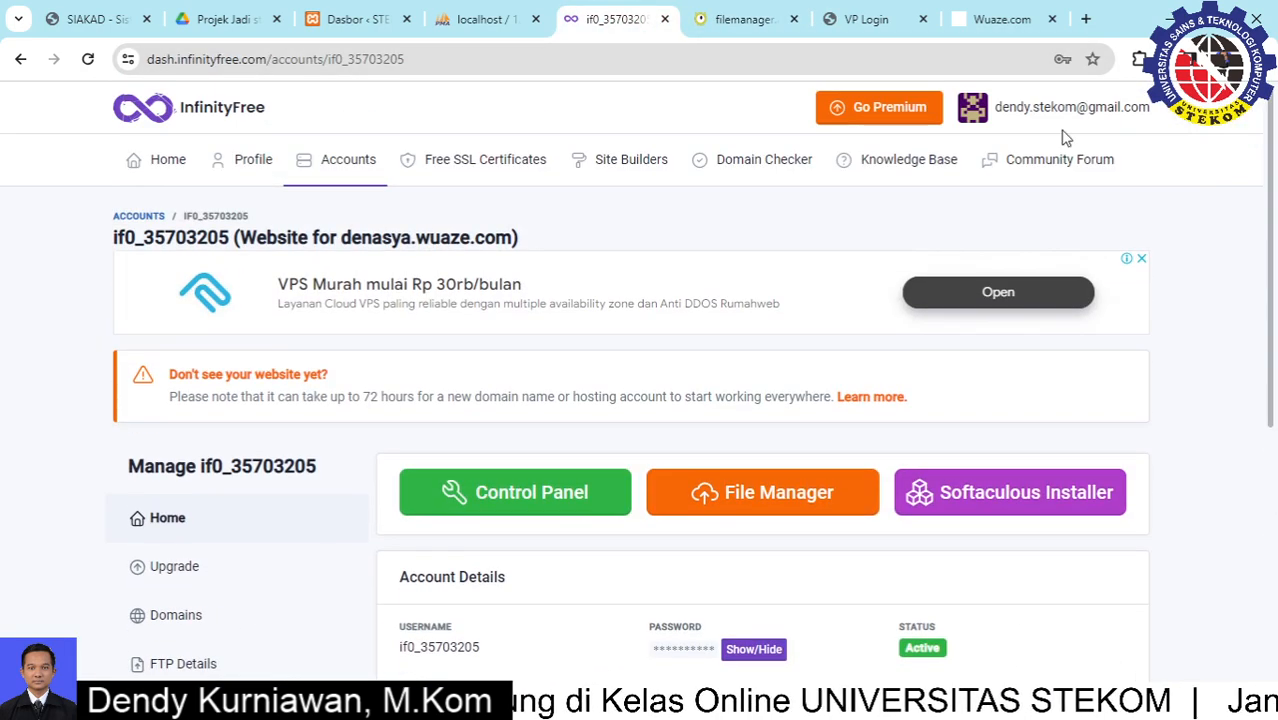
pyautogui.click(1005, 118)
pyautogui.click(228, 113)
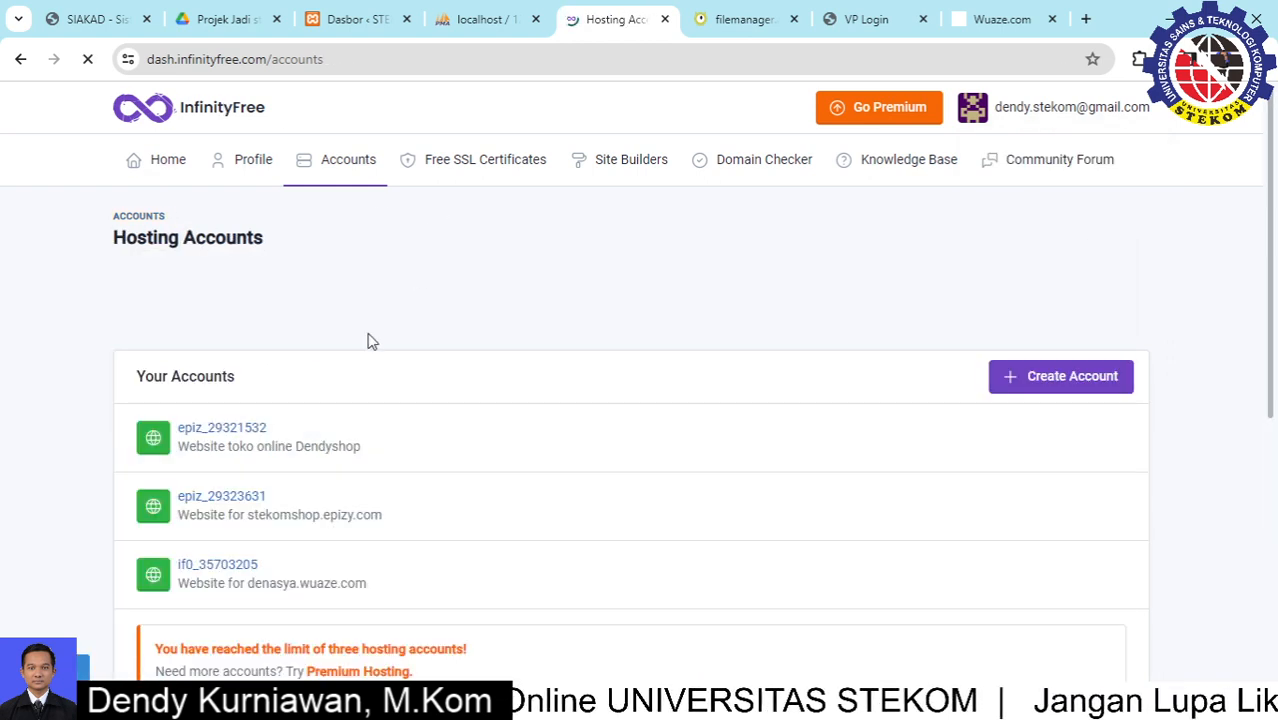
pyautogui.scroll(-1, 350, 400)
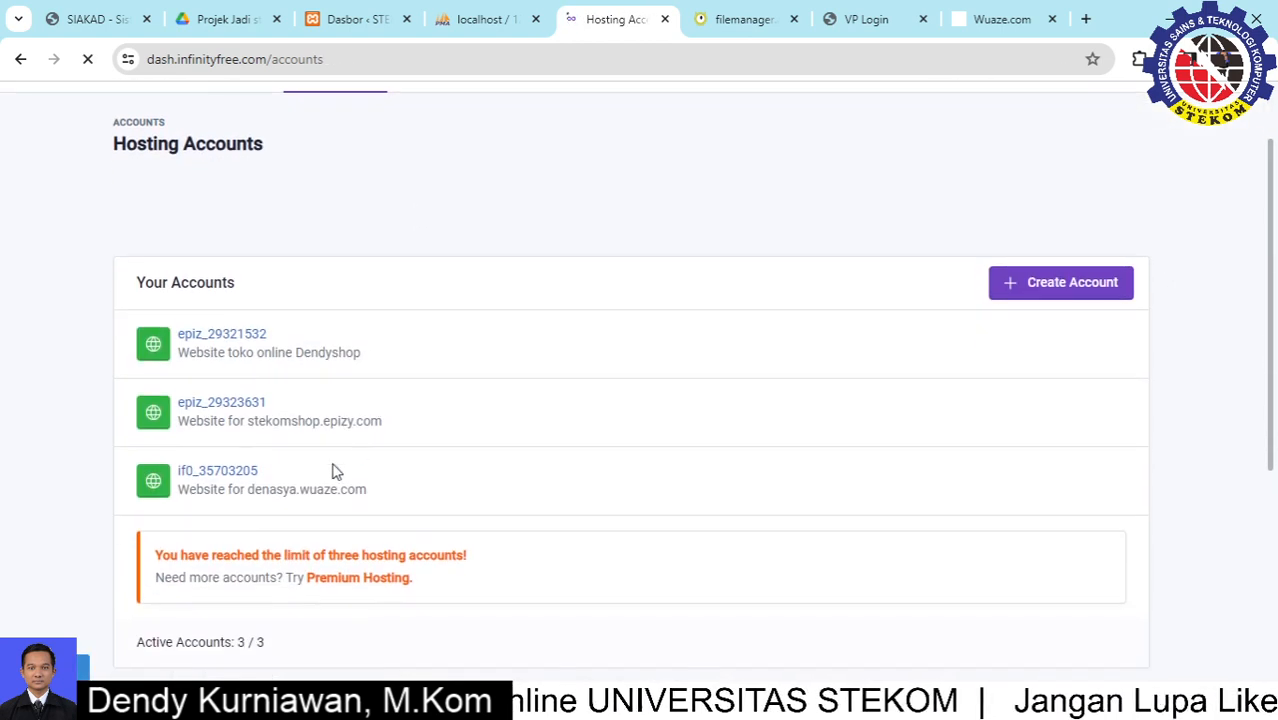
pyautogui.click(218, 471)
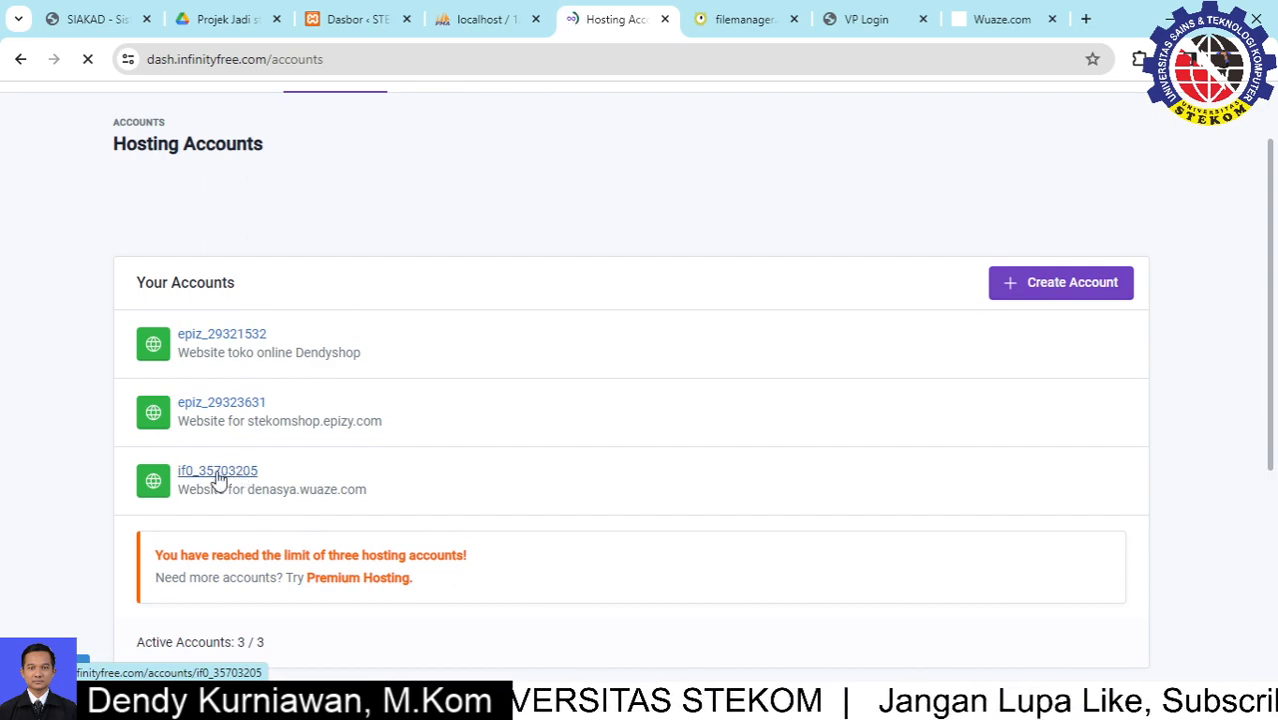
pyautogui.scroll(-1, 491, 422)
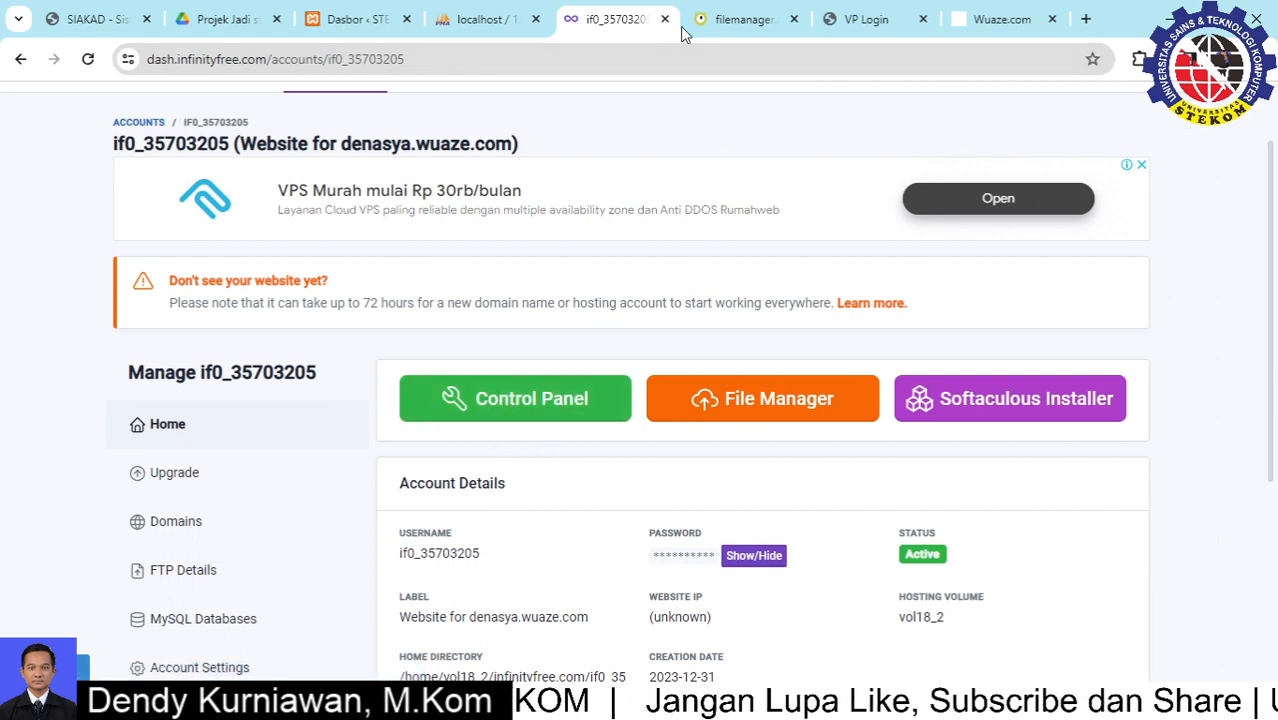
pyautogui.click(866, 19)
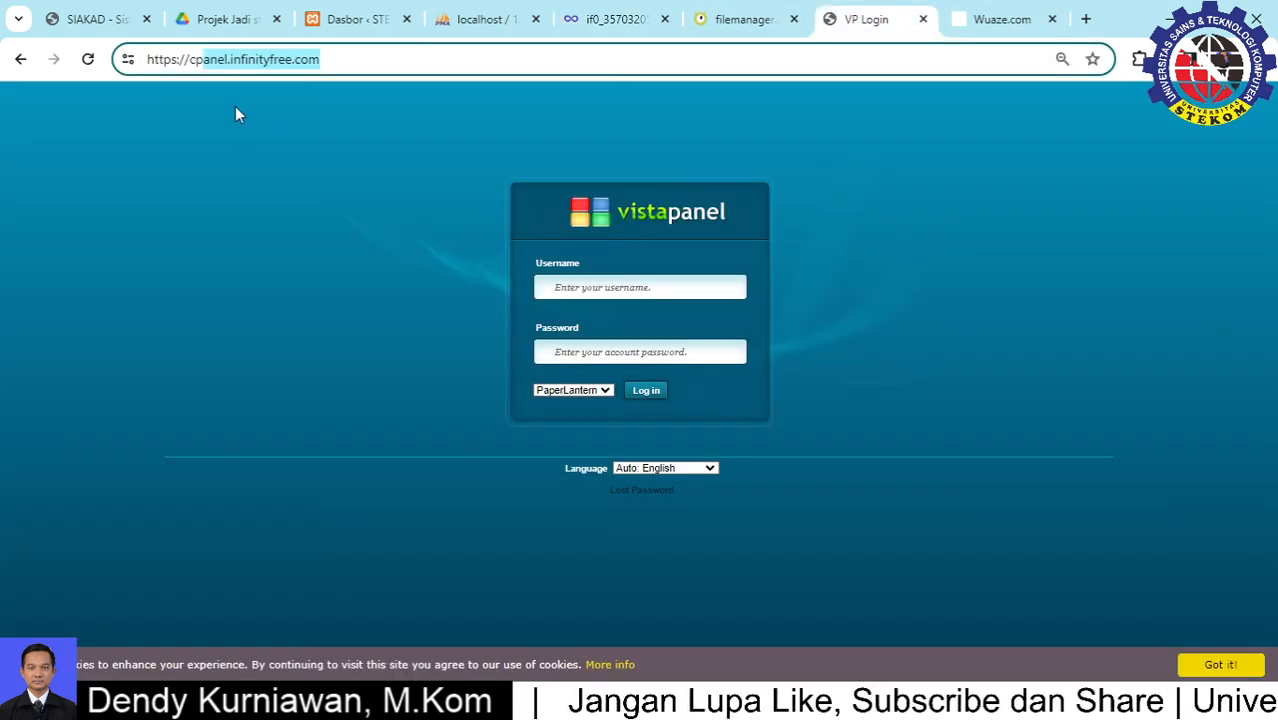
# - Copy the account username from Notepad into the VistaPanel Username field
pyautogui.click(289, 60)
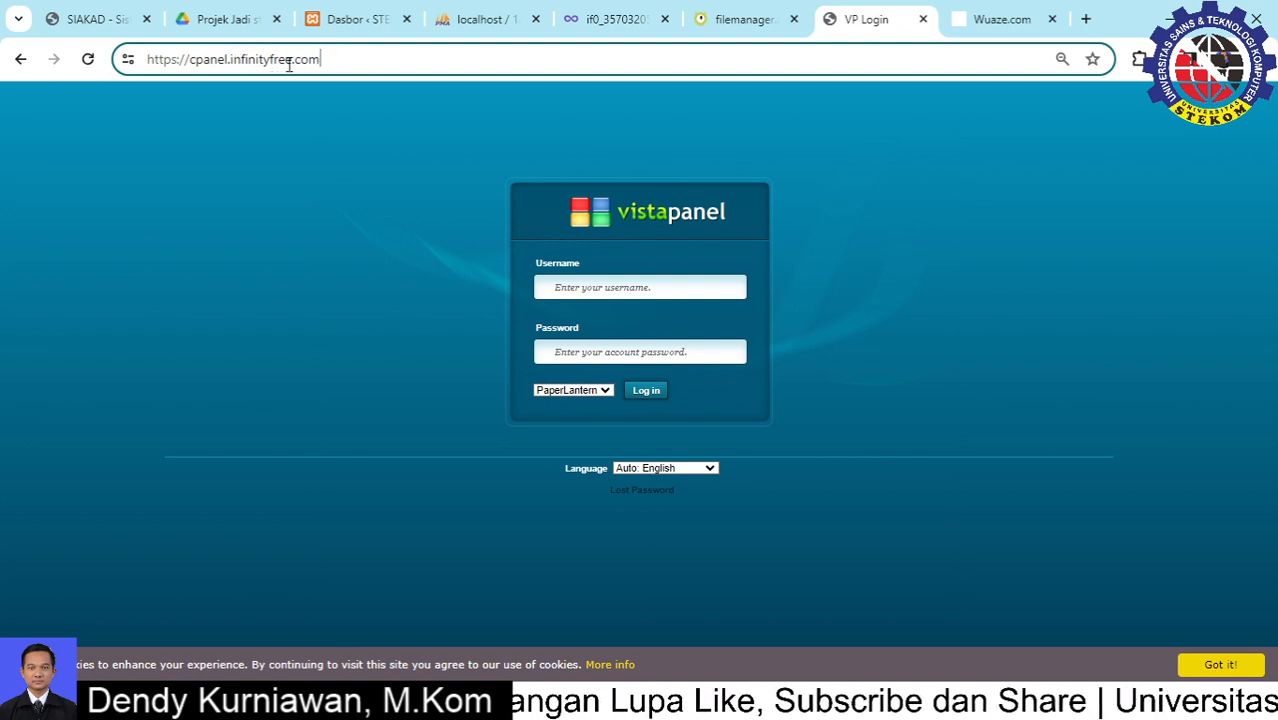
pyautogui.moveTo(612, 700)
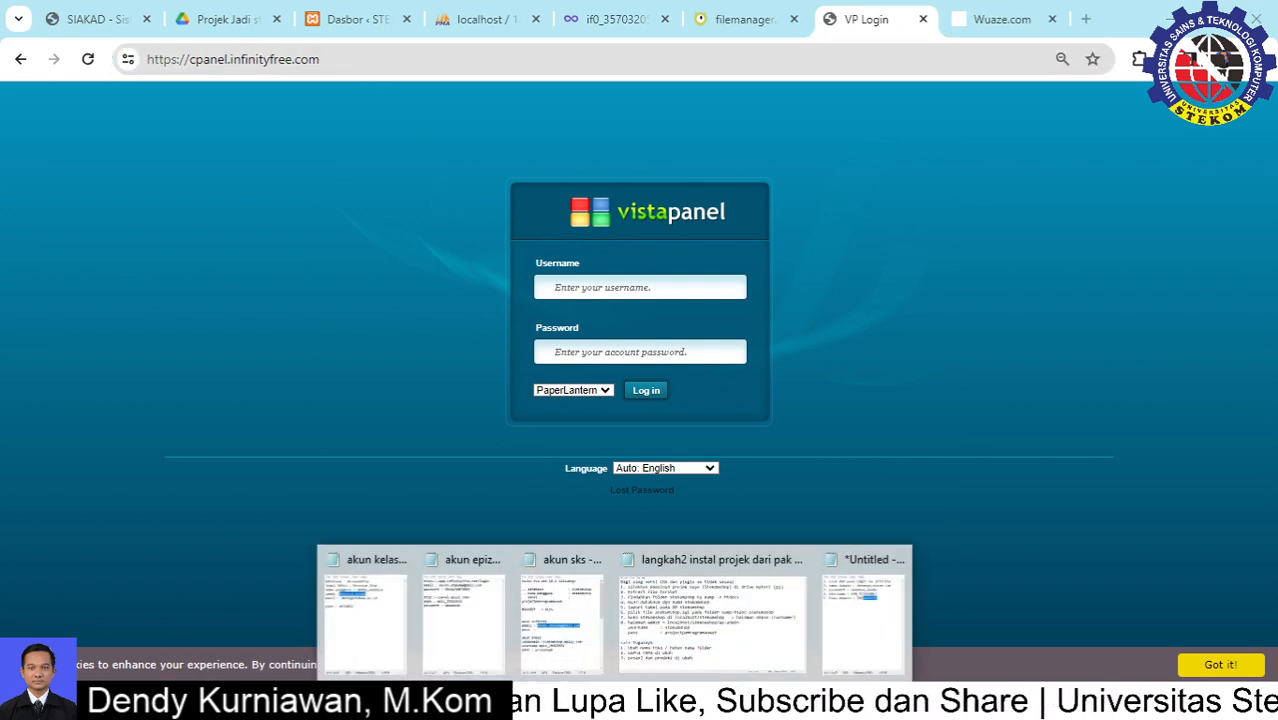
pyautogui.click(844, 642)
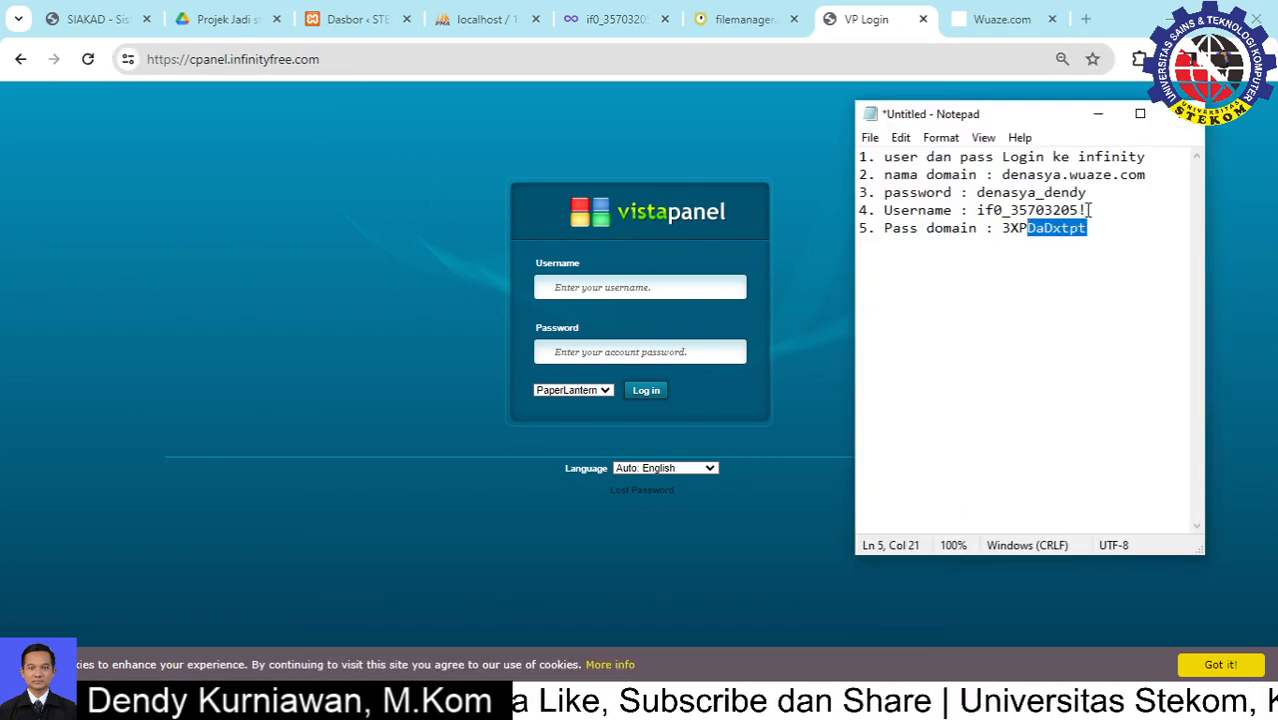
pyautogui.moveTo(1084, 210); pyautogui.dragTo(980, 210)
pyautogui.hotkey('ctrl', 'c')
pyautogui.click(641, 287)
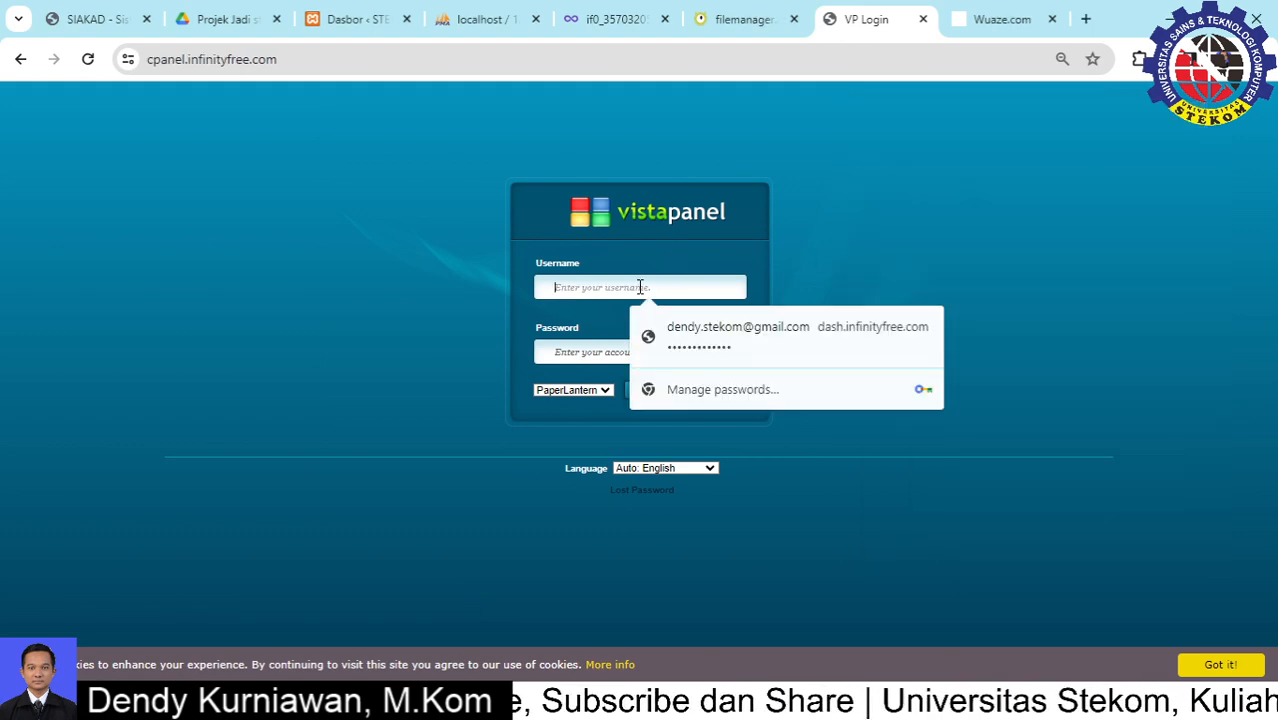
pyautogui.hotkey('ctrl', 'v')
# - Copy the domain password from Notepad into the Password field and submit the login
pyautogui.moveTo(612, 700)
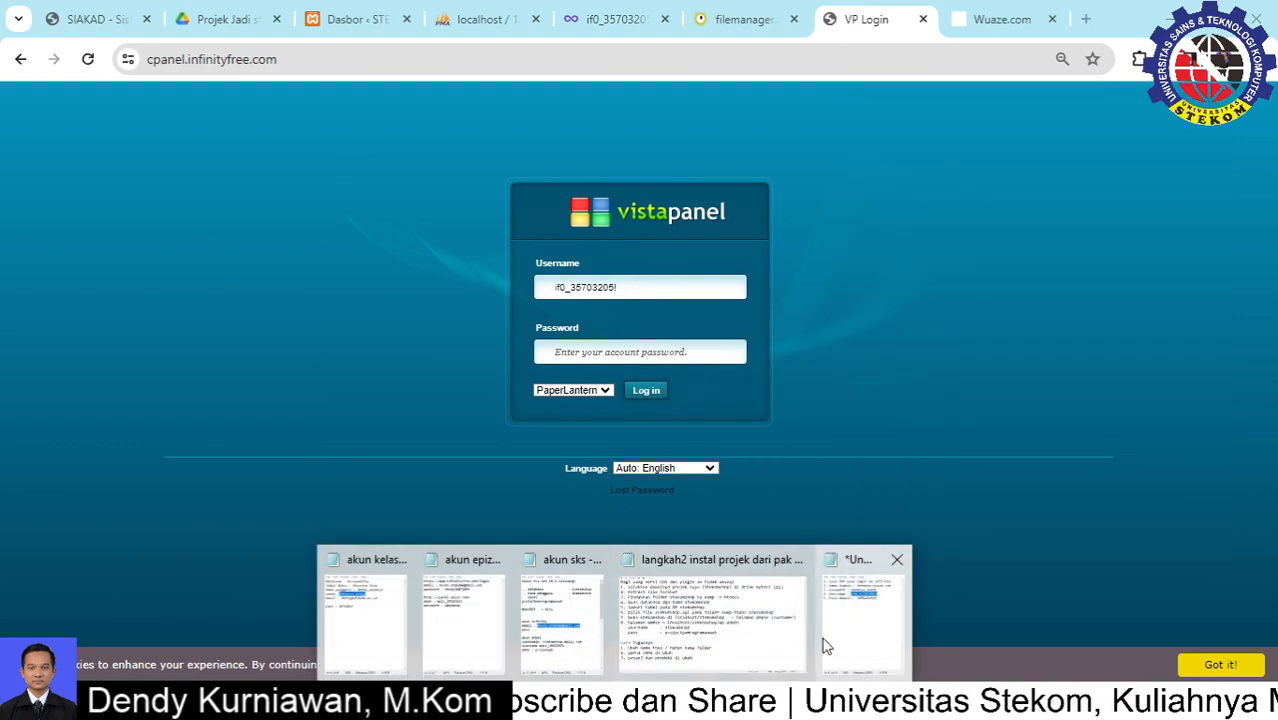
pyautogui.click(862, 630)
pyautogui.moveTo(1086, 229); pyautogui.dragTo(1003, 230)
pyautogui.hotkey('ctrl', 'c')
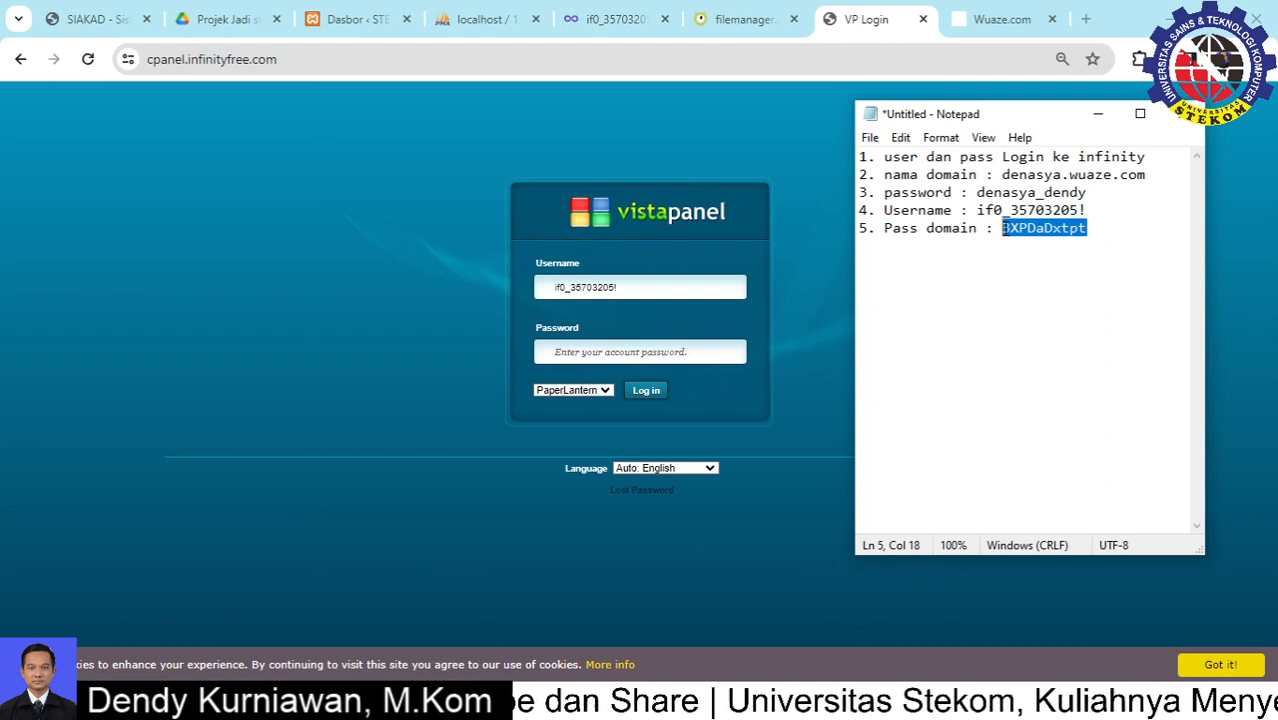
pyautogui.click(702, 350)
pyautogui.hotkey('ctrl', 'v')
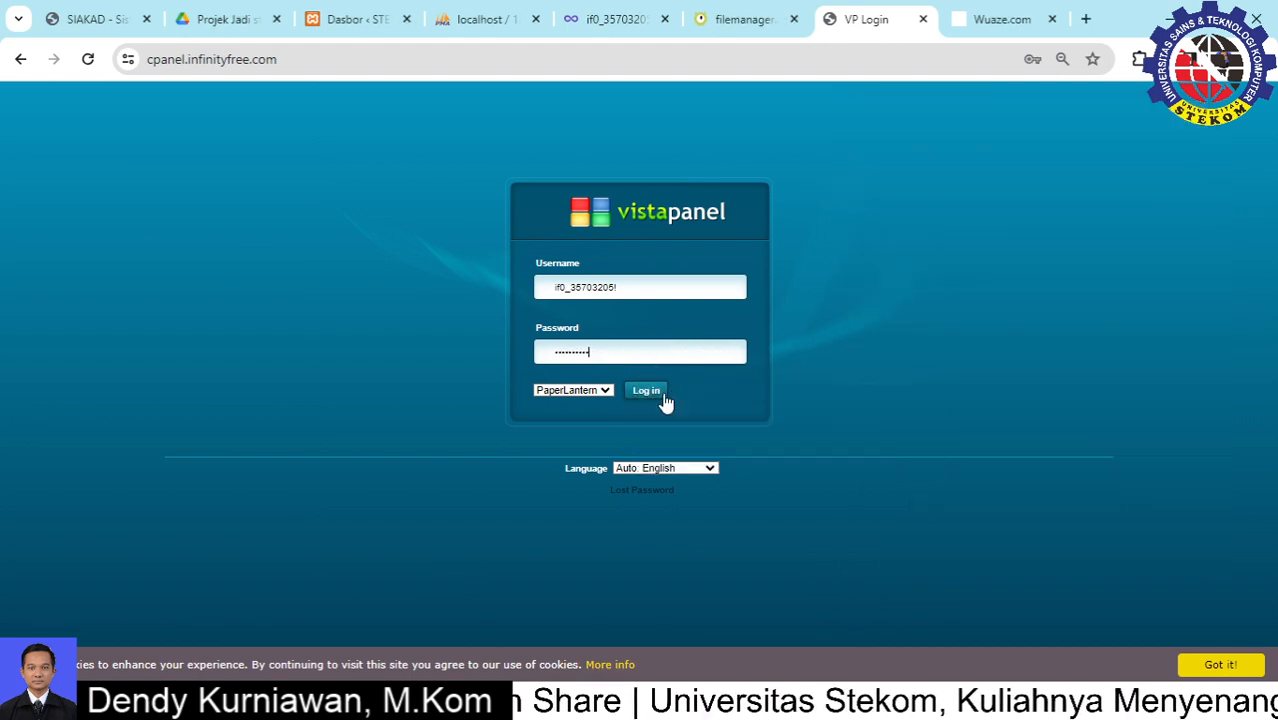
pyautogui.click(648, 394)
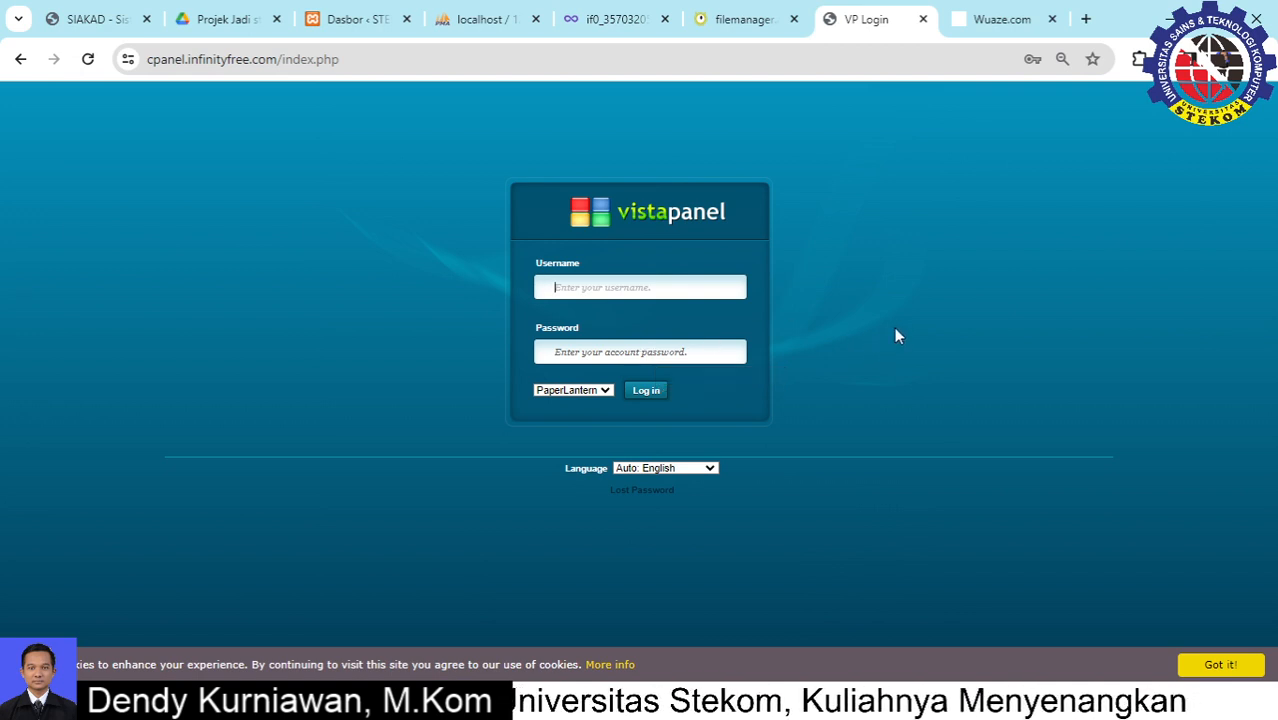
# - Refill the password and username, picking the autofill username without the exclamation mark, and log in
pyautogui.click(616, 288)
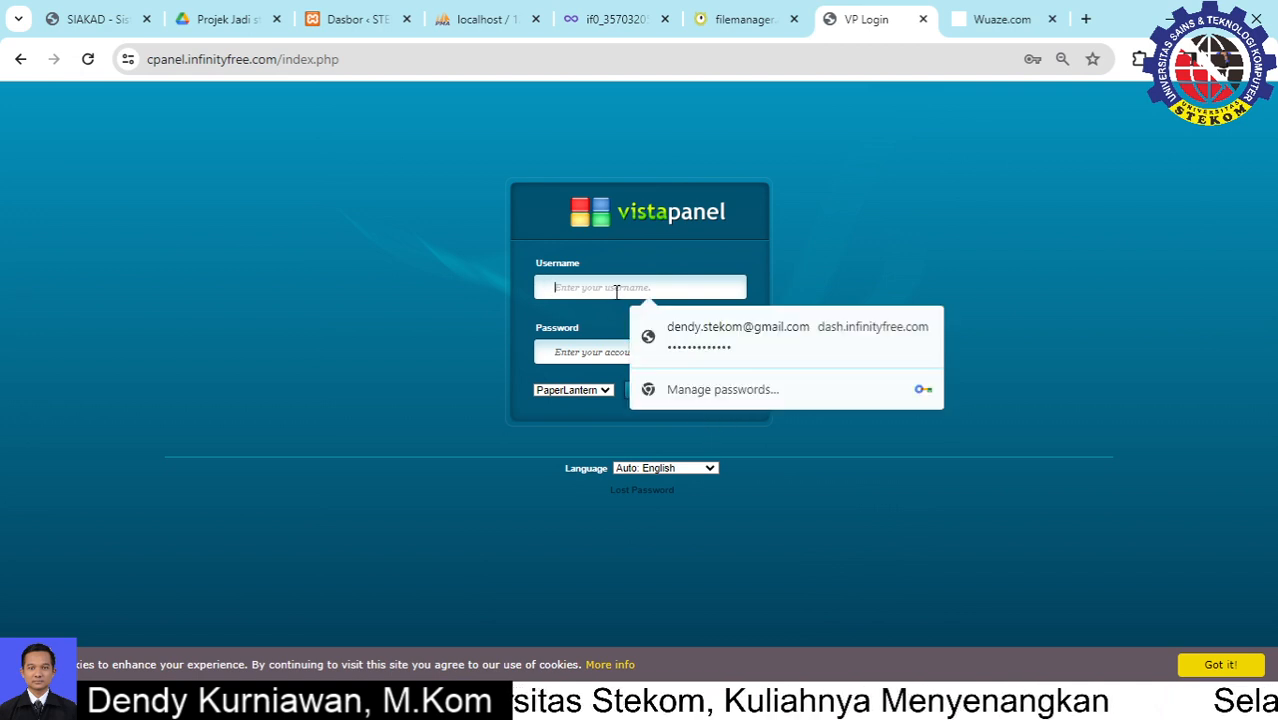
pyautogui.click(572, 355)
pyautogui.hotkey('ctrl', 'v')
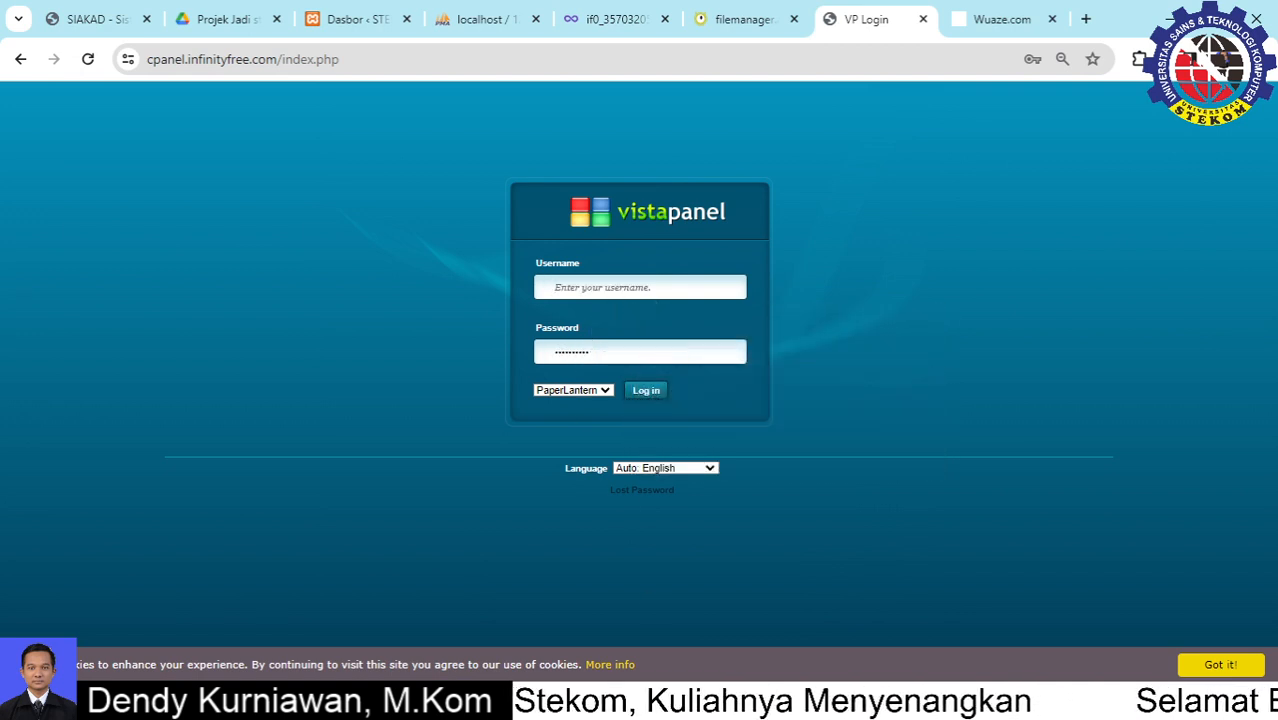
pyautogui.click(614, 702)
pyautogui.click(870, 615)
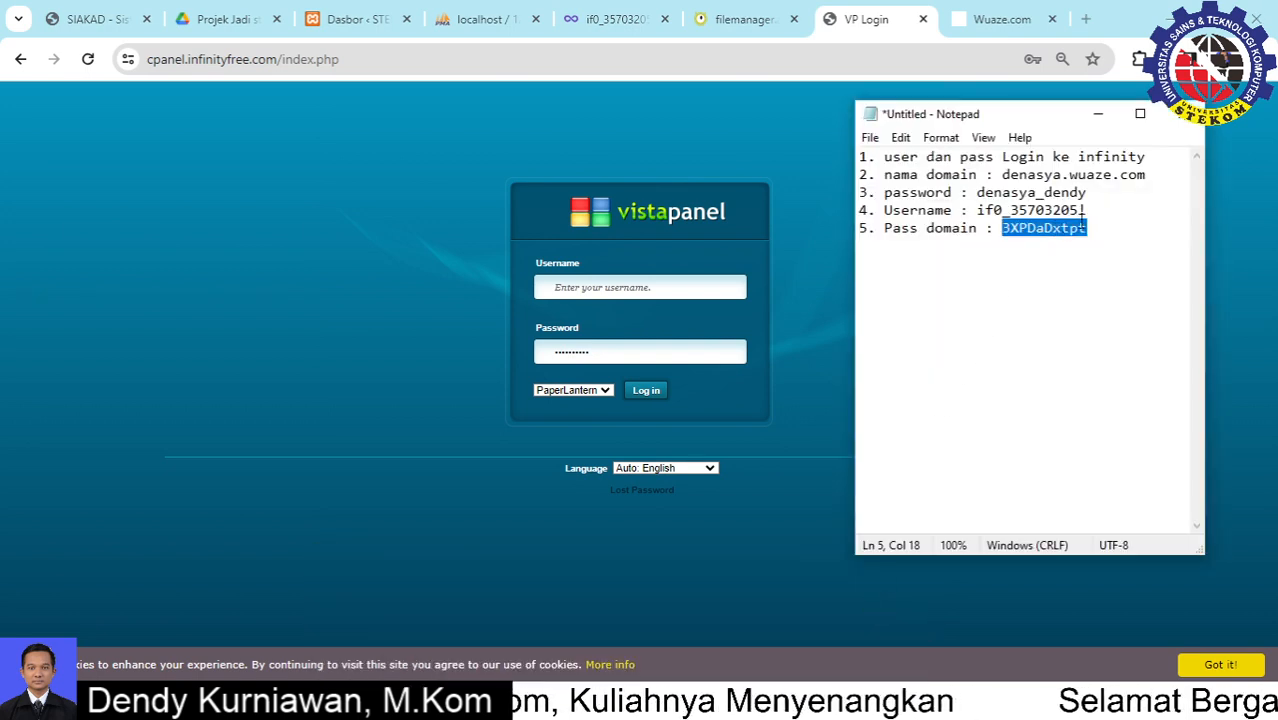
pyautogui.moveTo(1087, 211); pyautogui.dragTo(977, 211)
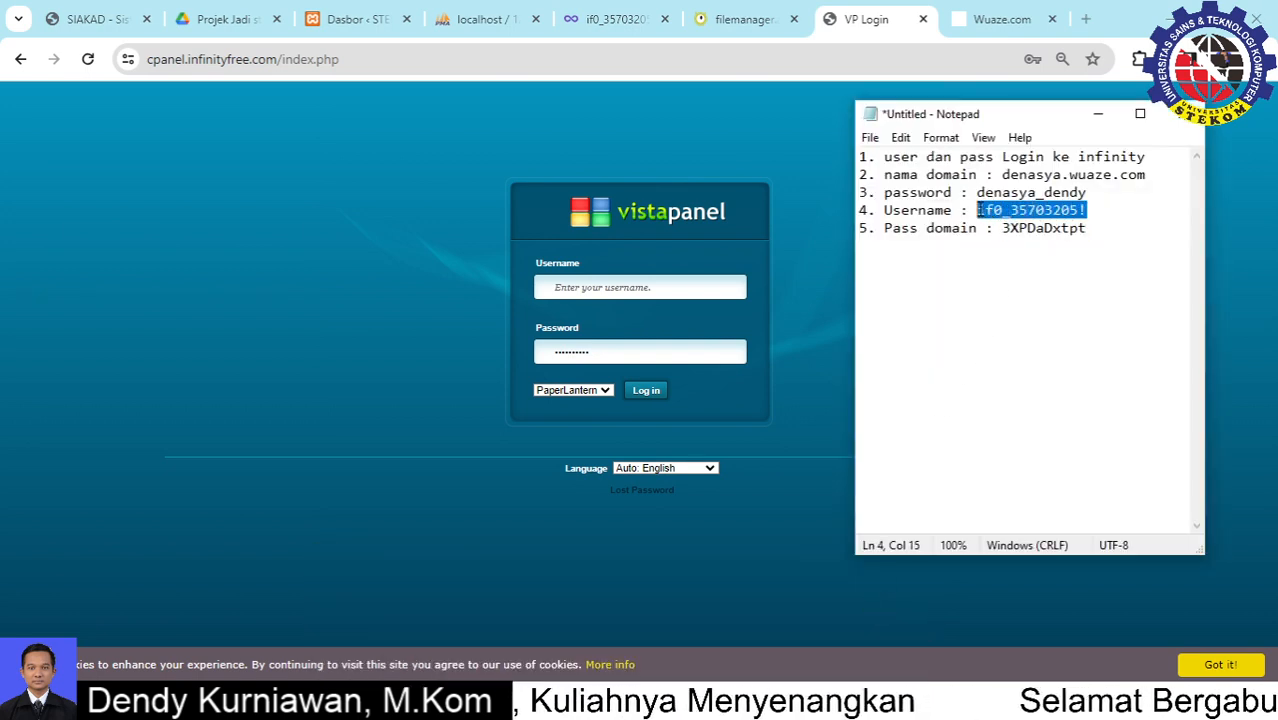
pyautogui.click(697, 287)
pyautogui.hotkey('ctrl', 'v')
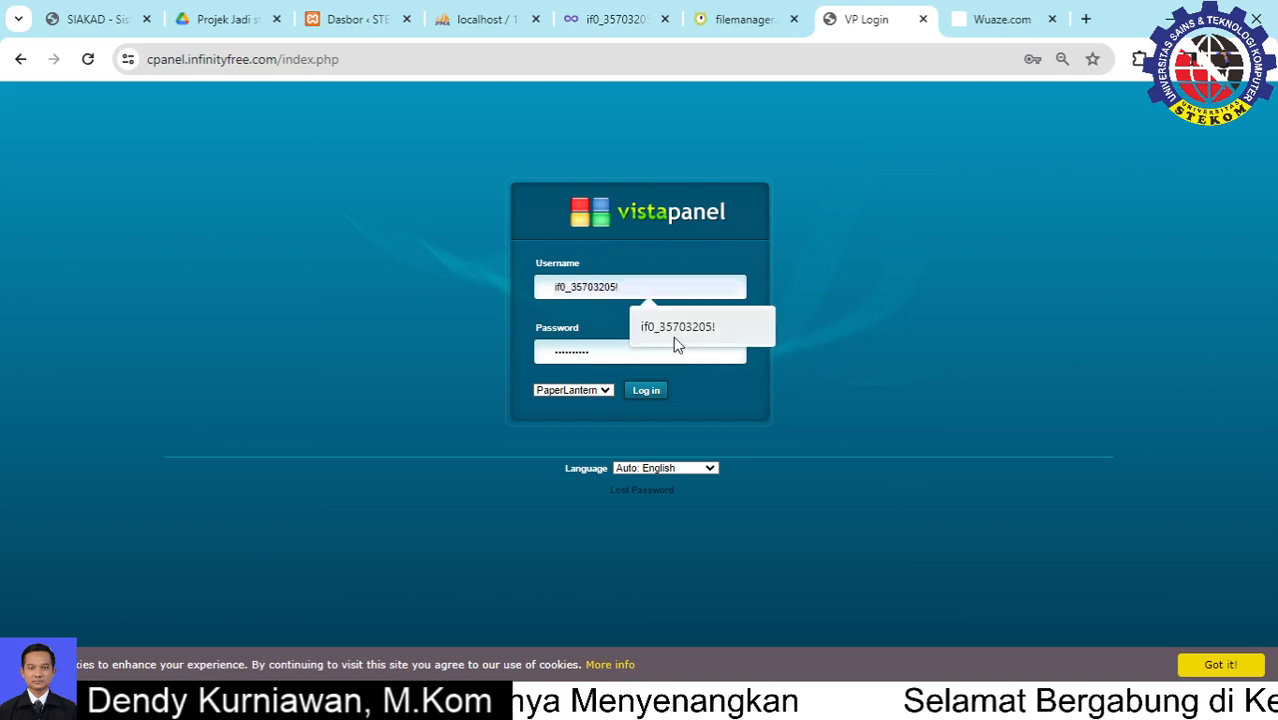
pyautogui.click(673, 343)
pyautogui.click(646, 392)
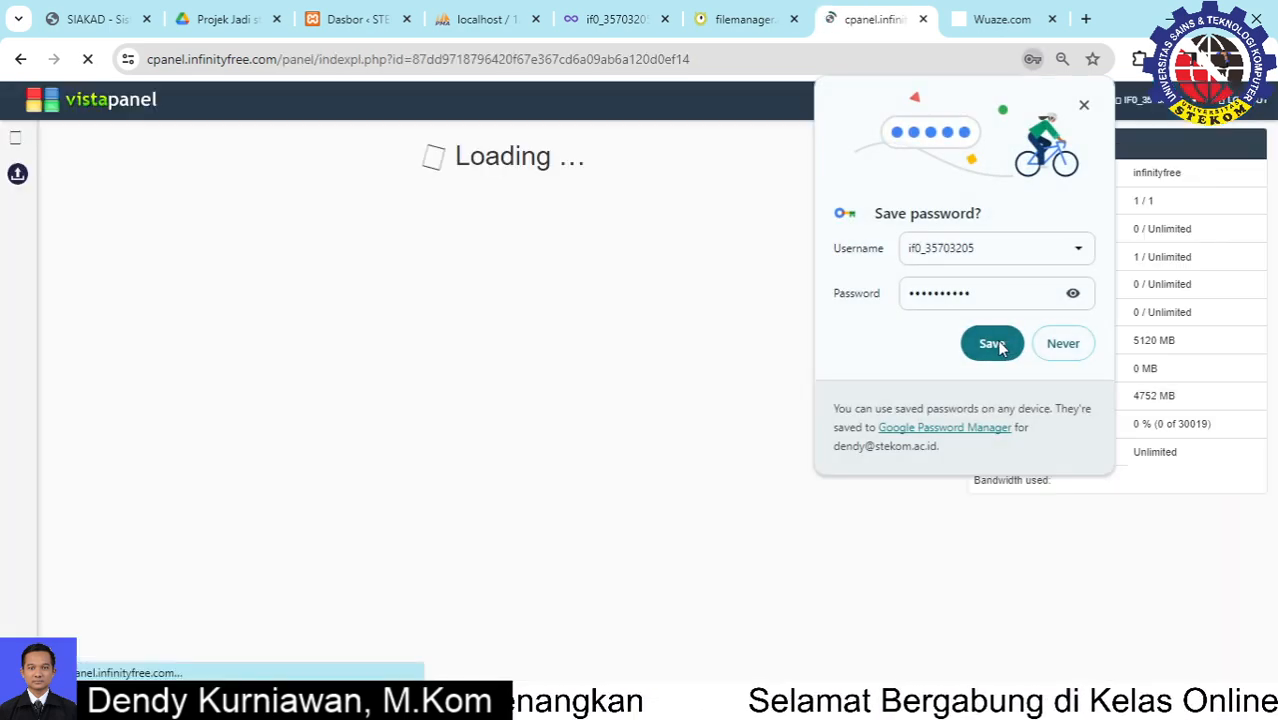
# - Dismiss the browser's password prompt and save the notes as 'akun infinityfree denasyashop'
pyautogui.click(1057, 350)
pyautogui.moveTo(617, 702)
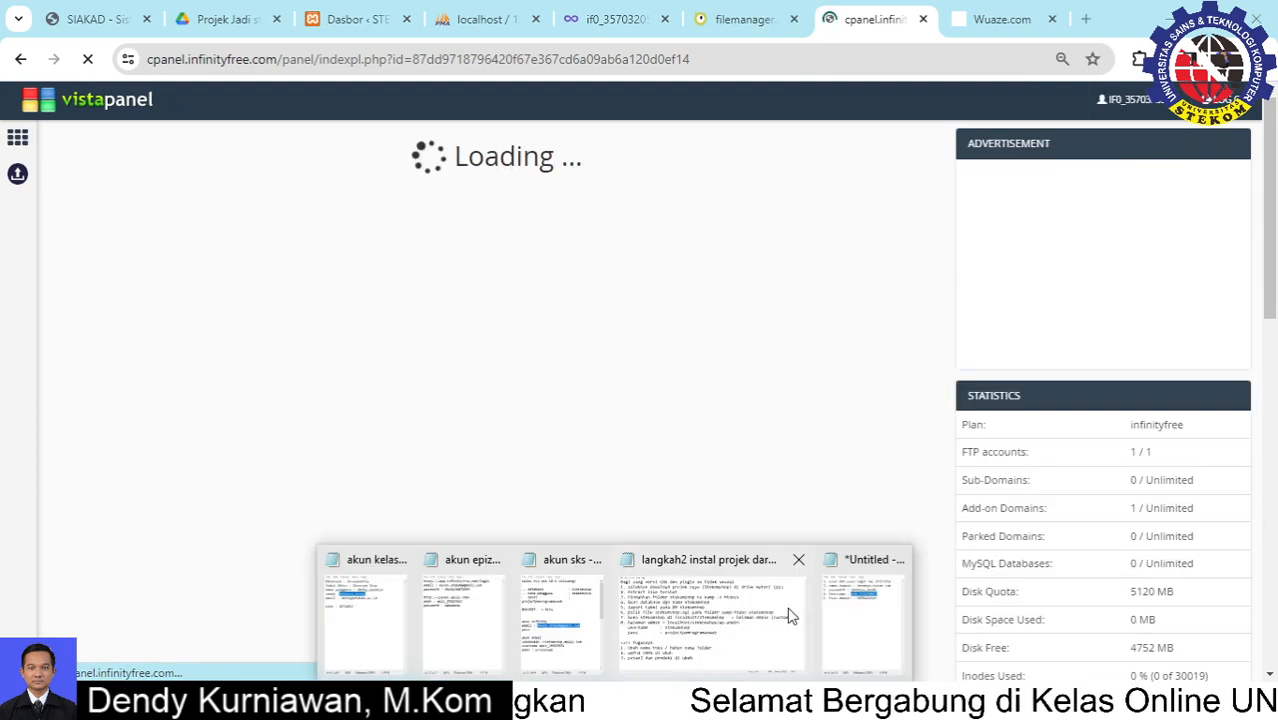
pyautogui.click(870, 622)
pyautogui.click(1096, 211)
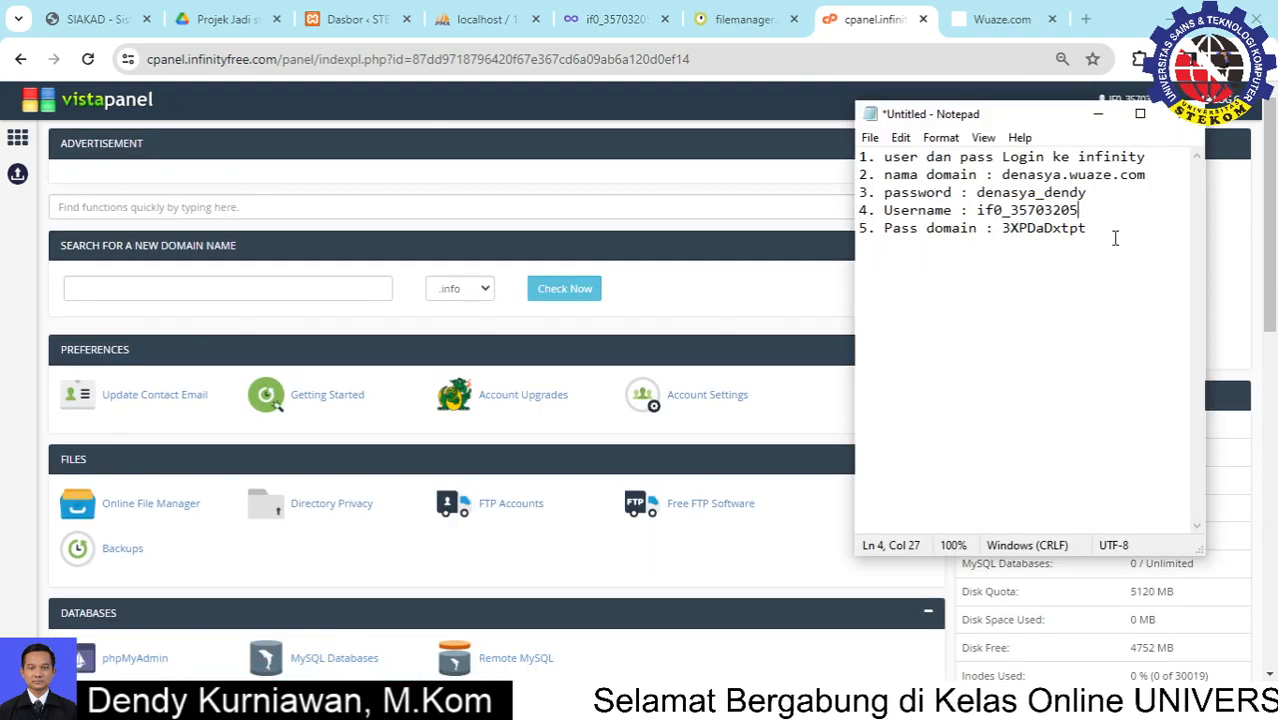
pyautogui.hotkey('ctrl', 's')
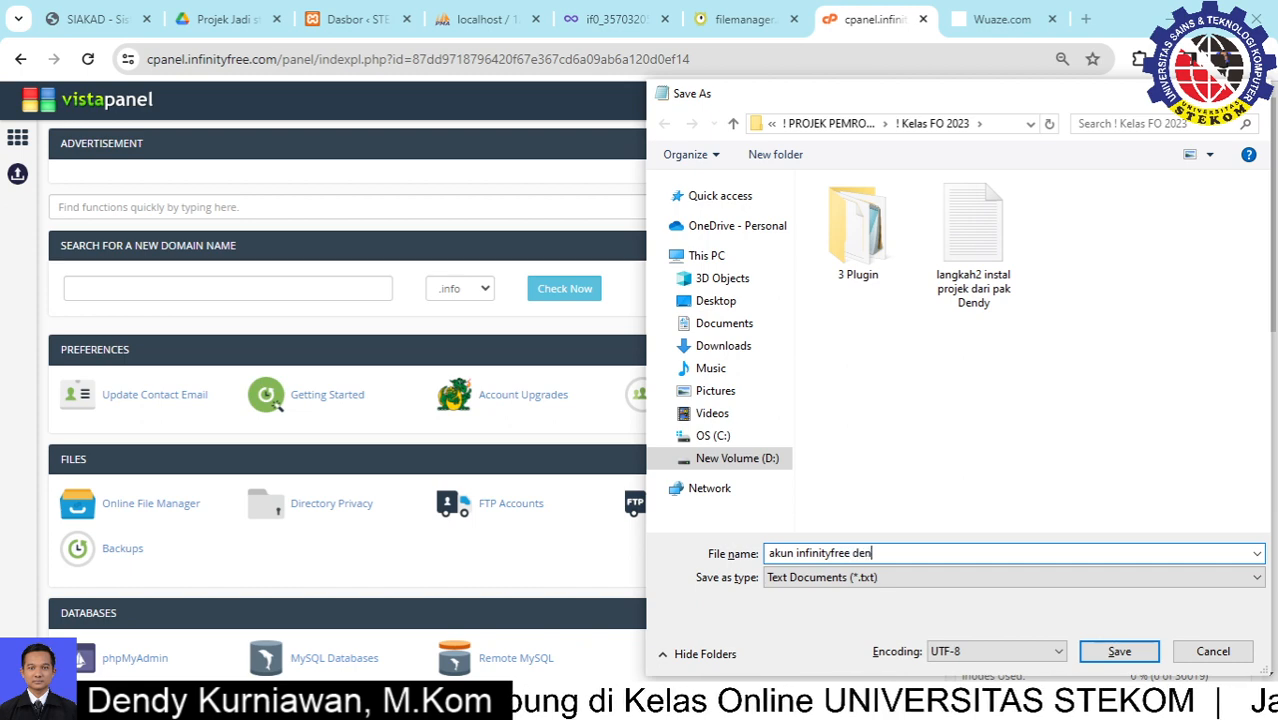
pyautogui.write('op')
pyautogui.press('Return')
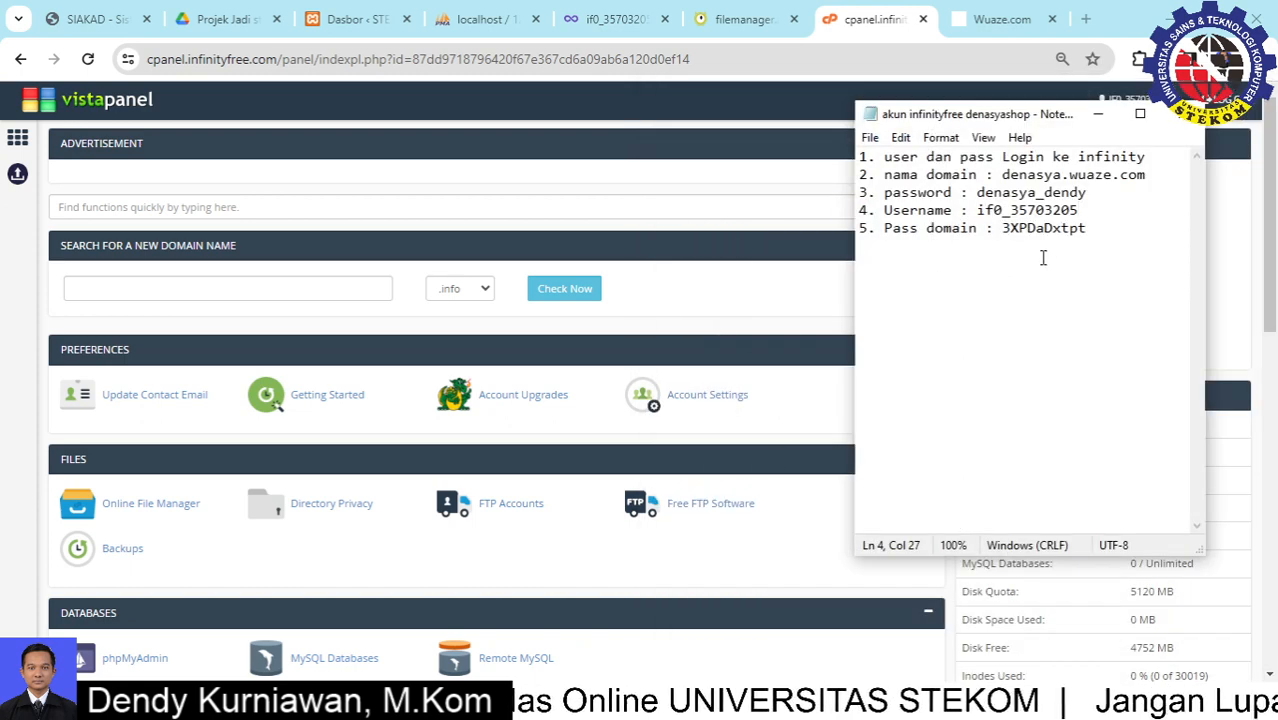
pyautogui.moveTo(1081, 194); pyautogui.dragTo(977, 208)
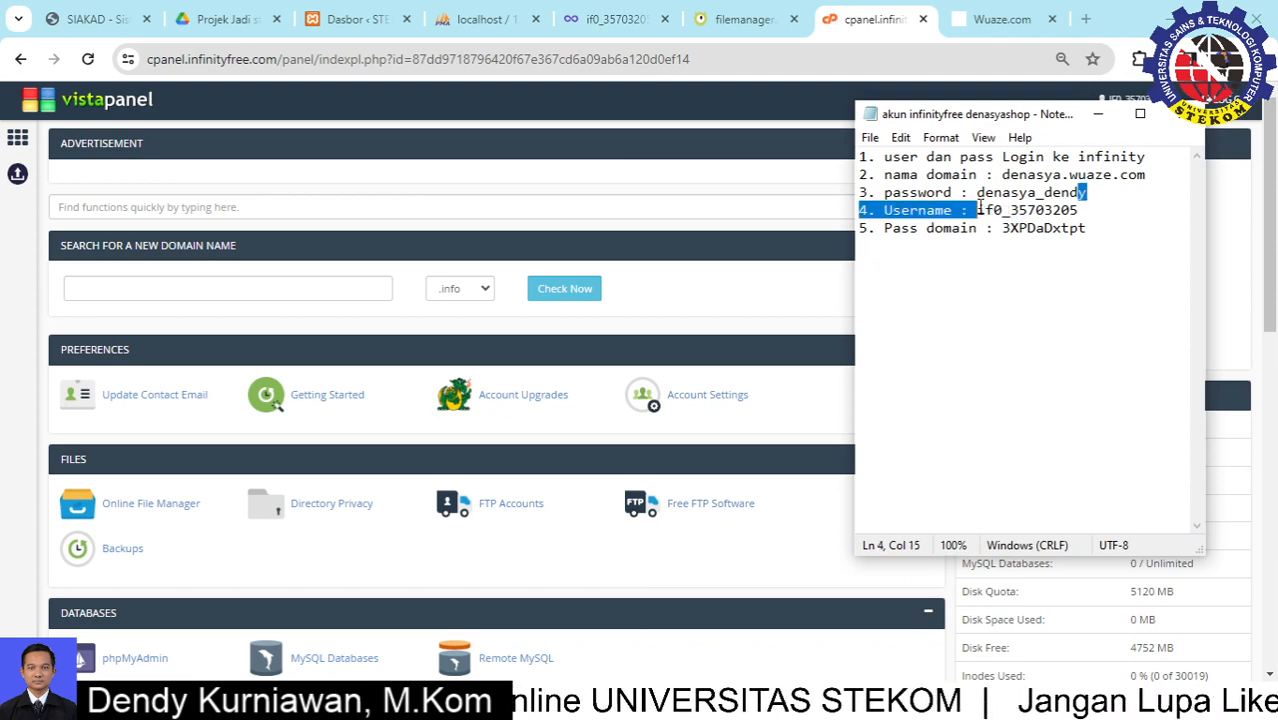
pyautogui.click(1099, 196)
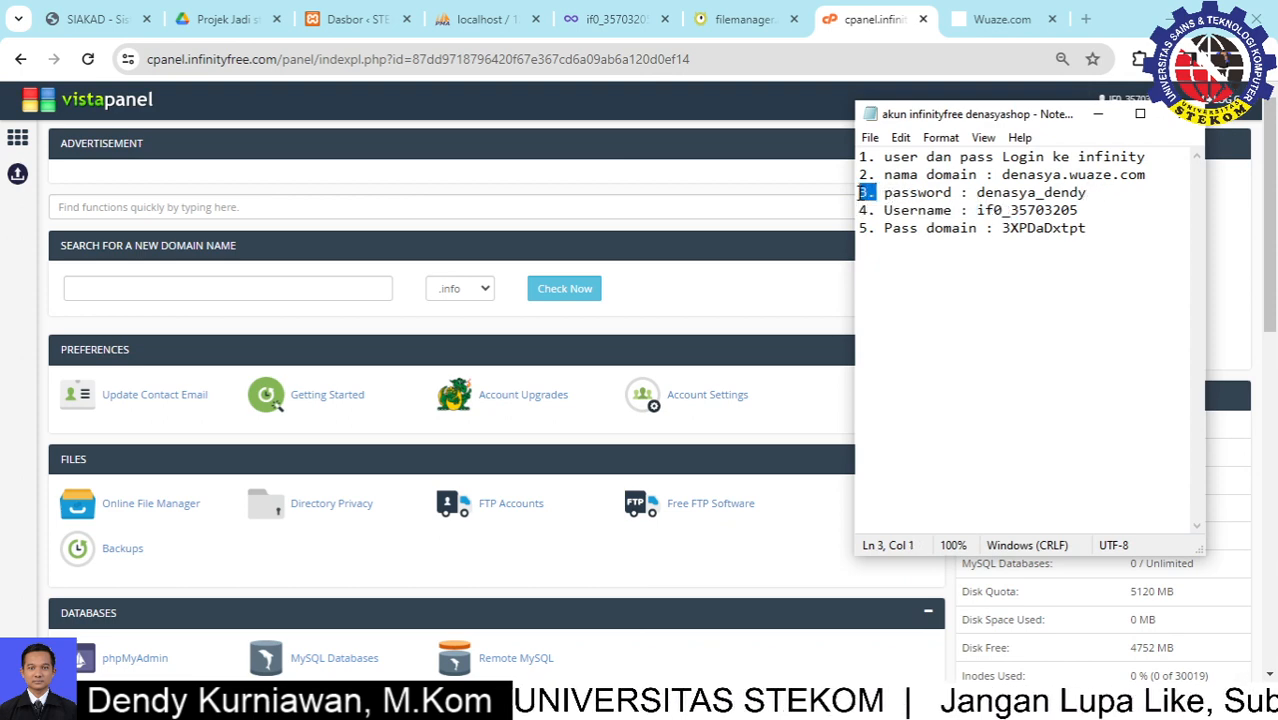
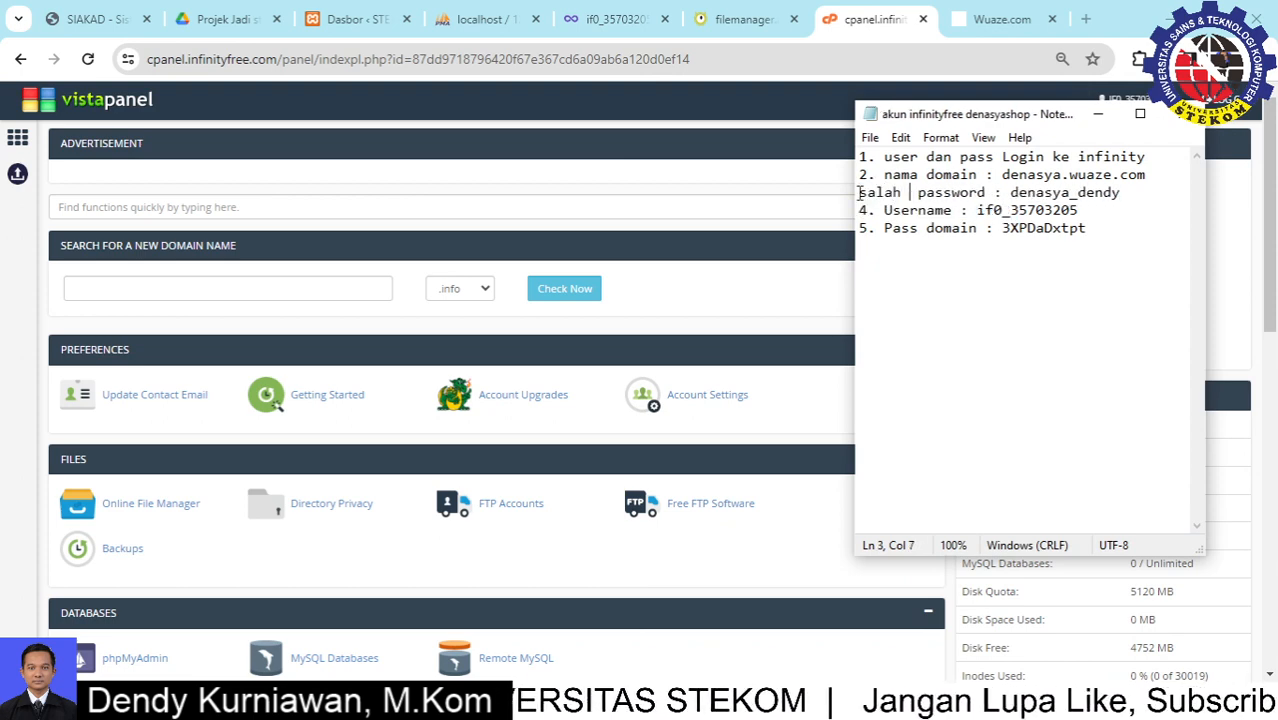
pyautogui.click(688, 234)
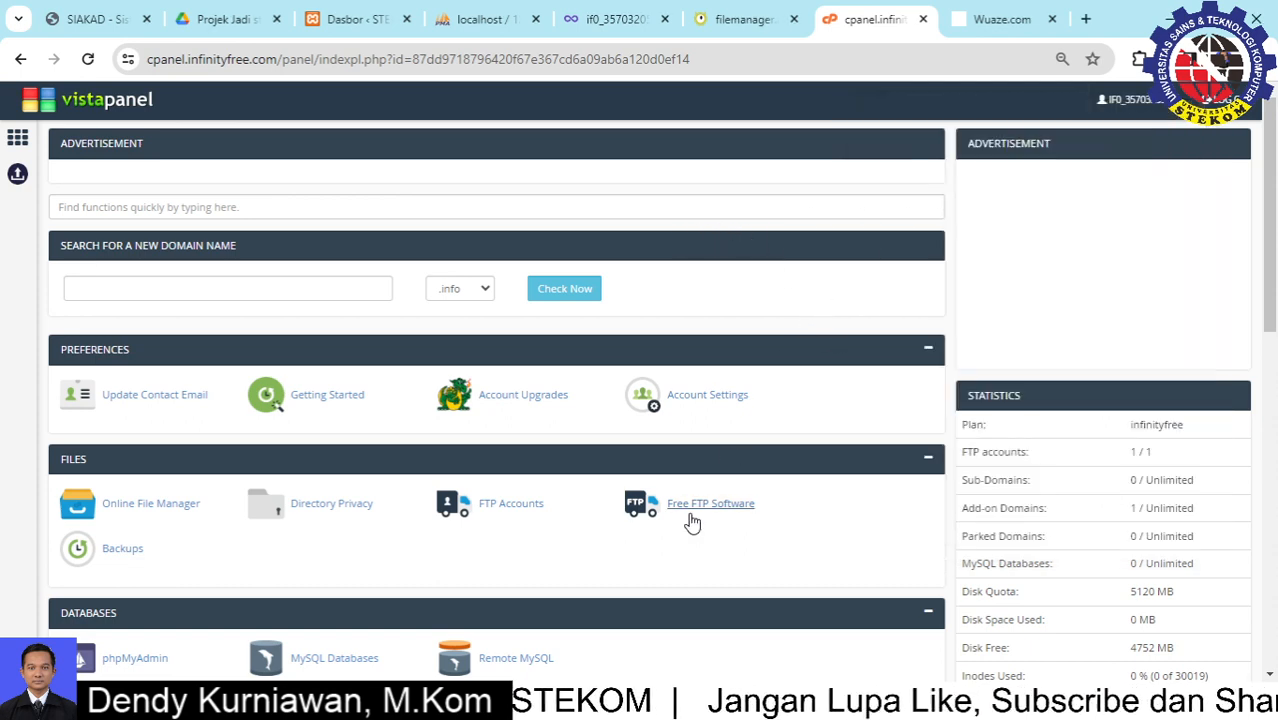
# - Move the PDF window aside and launch Online File Manager from VistaPanel
pyautogui.hotkey('alt', 'Tab')
pyautogui.moveTo(916, 20); pyautogui.dragTo(1276, 90)
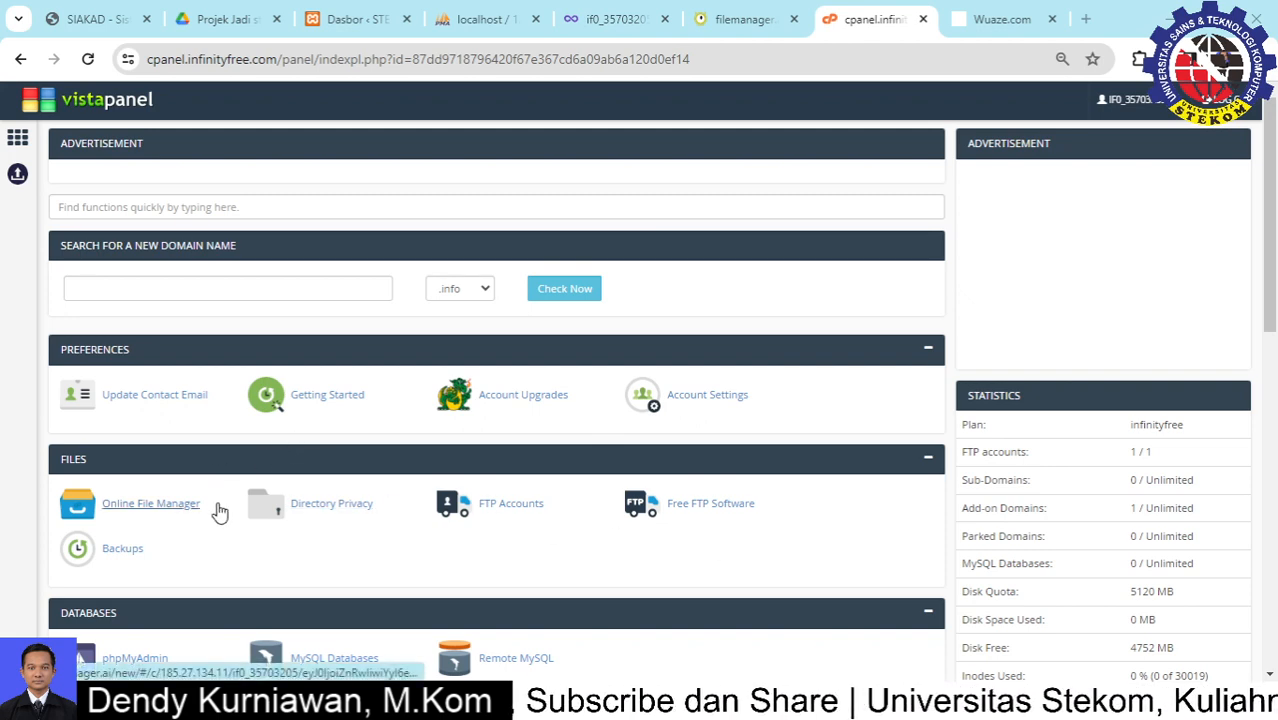
pyautogui.scroll(-2, 187, 512)
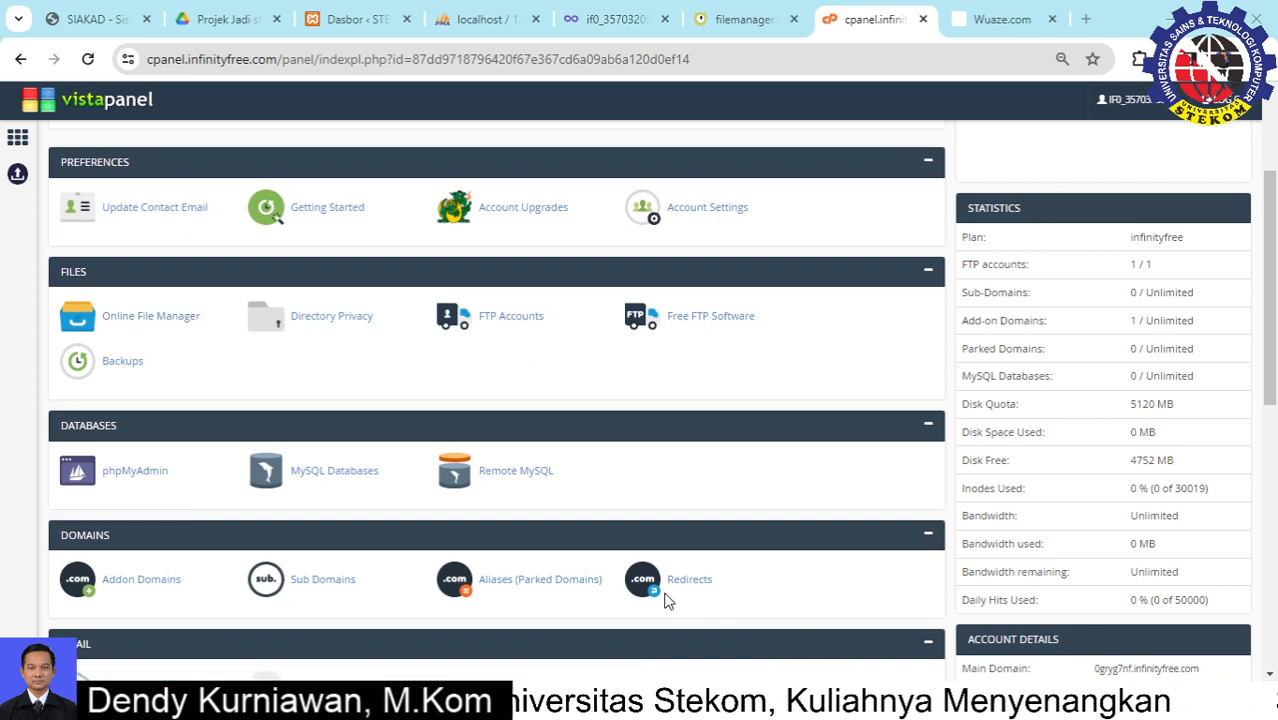
pyautogui.click(174, 322)
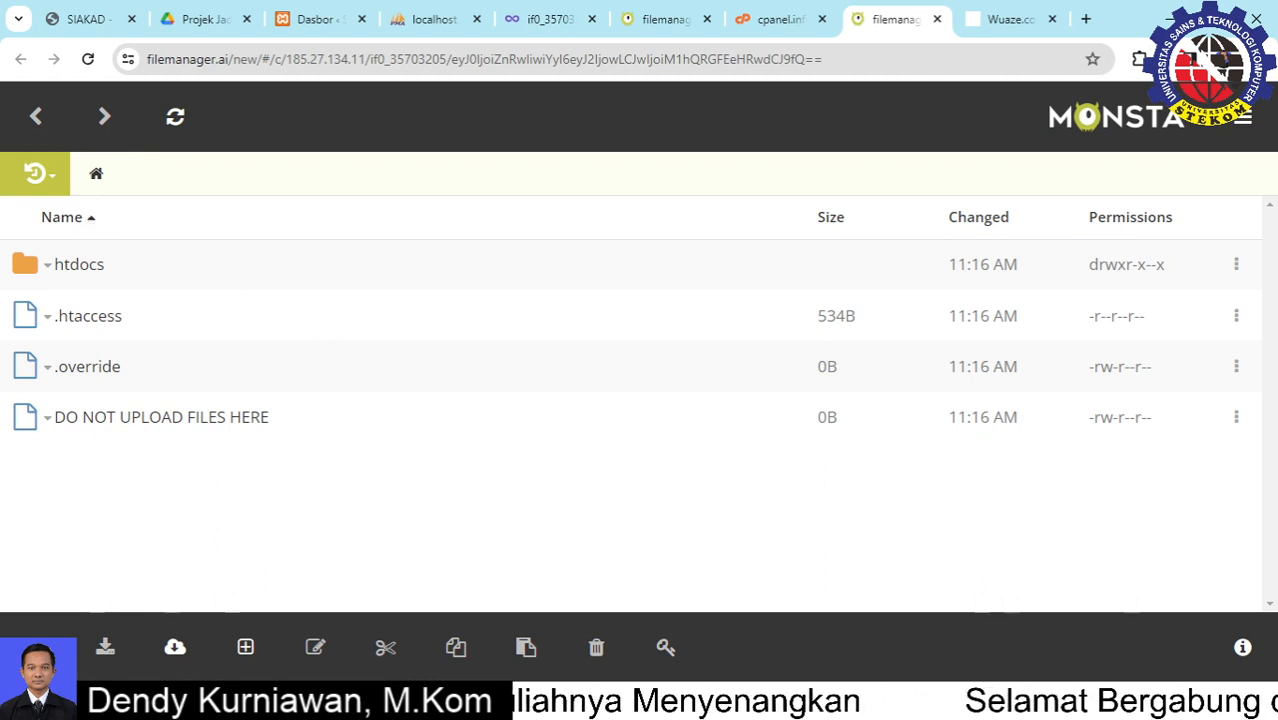
# - Check MONSTA's upload options, then launch Softaculous Apps Installer from the control panel's Software section
pyautogui.click(105, 647)
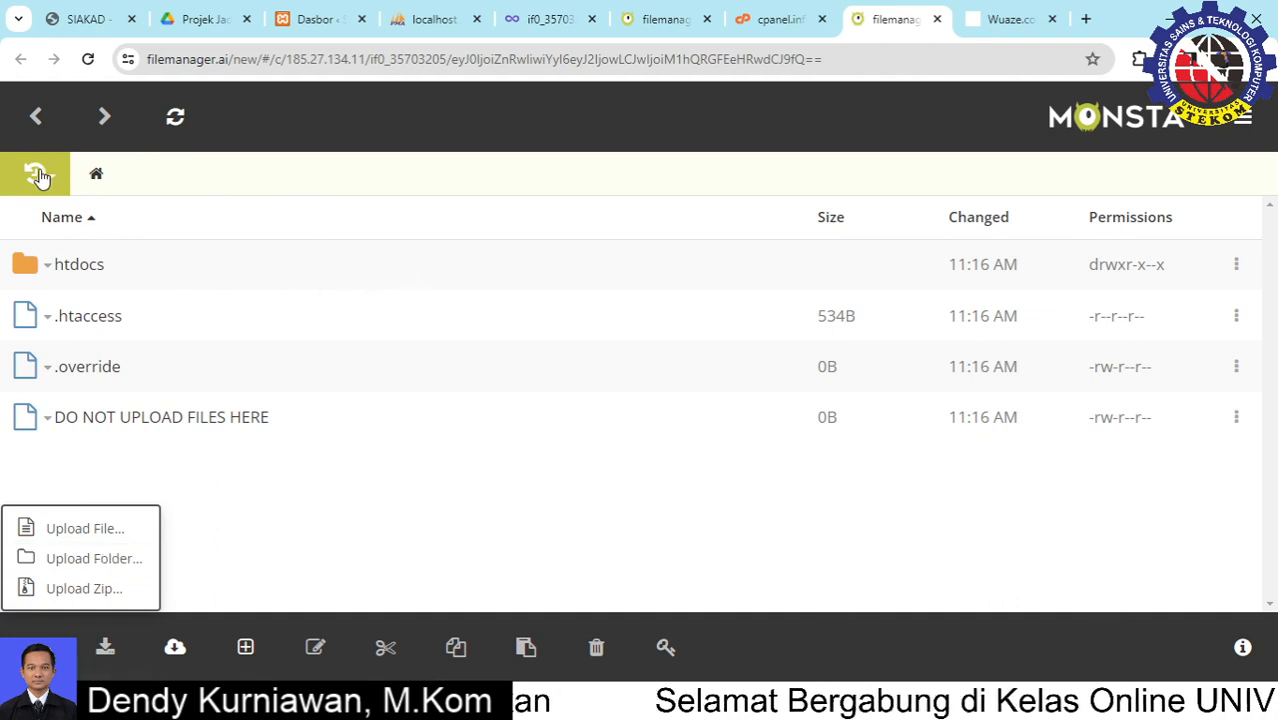
pyautogui.click(777, 19)
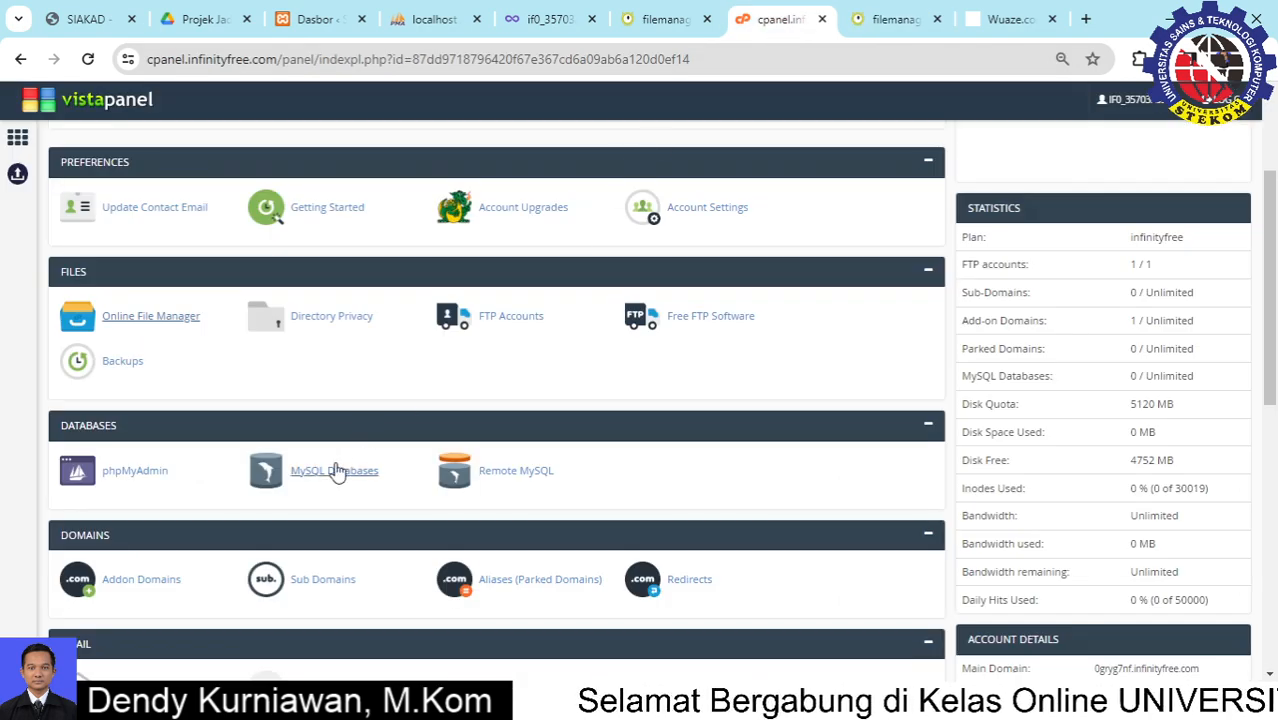
pyautogui.scroll(-5, 337, 472)
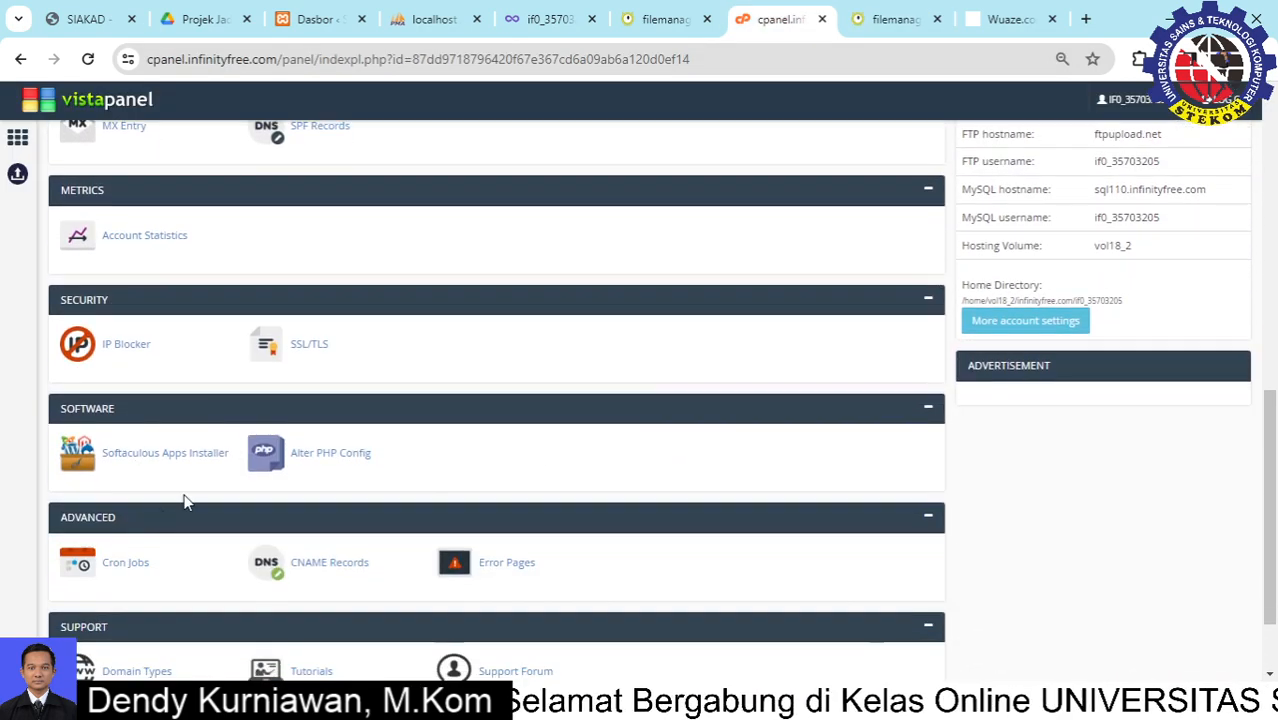
pyautogui.click(165, 453)
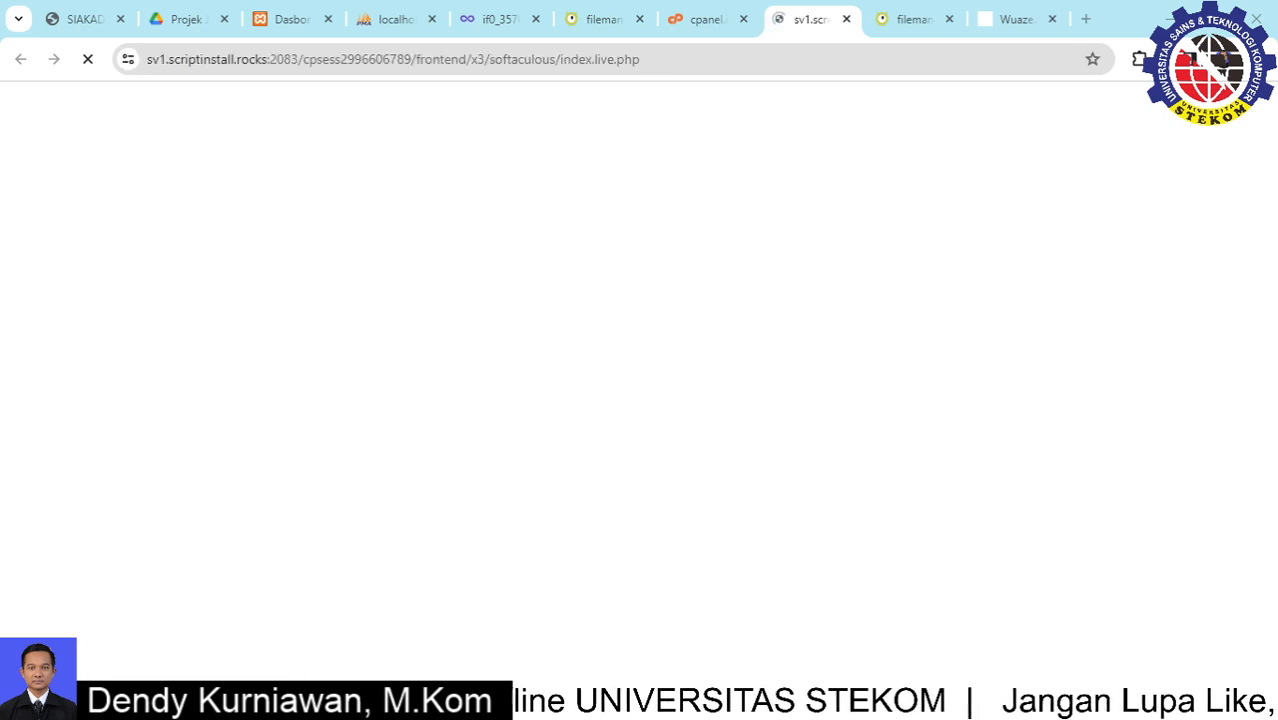
# - Browse the local WordPress installed plugins list, then show the 'Projek Jadi stekomshop' Drive folder
pyautogui.click(370, 19)
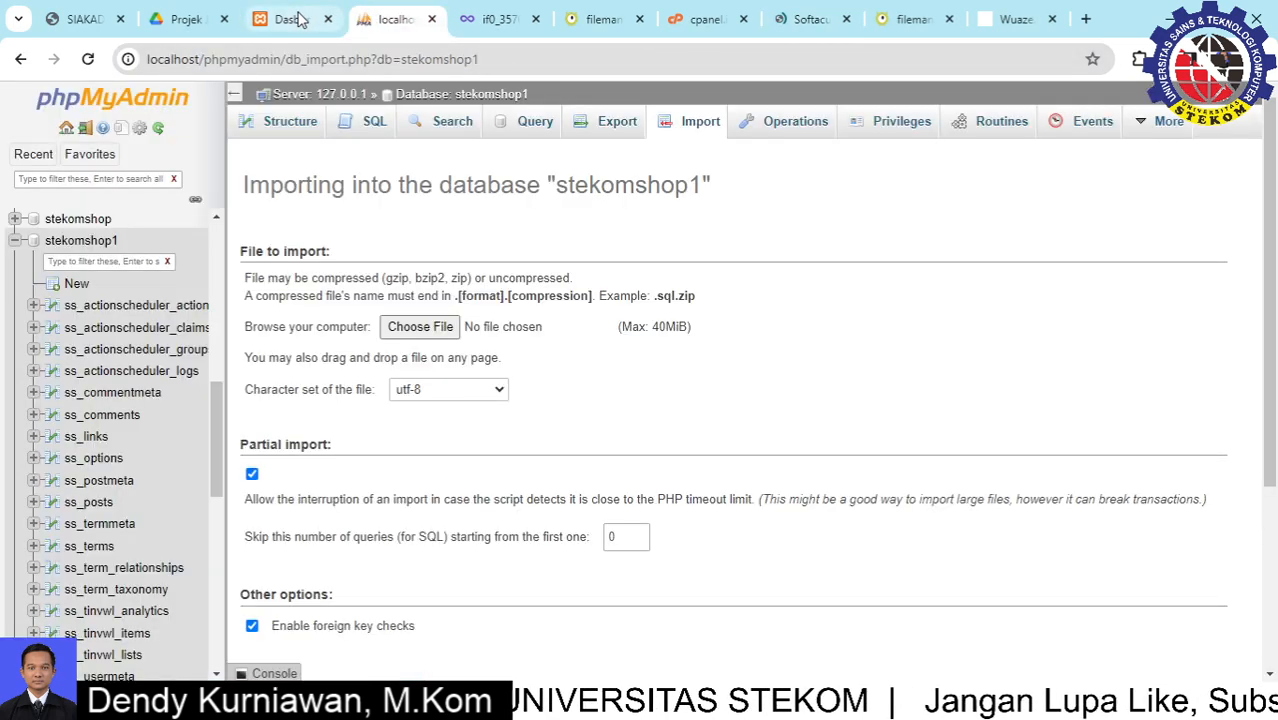
pyautogui.click(300, 20)
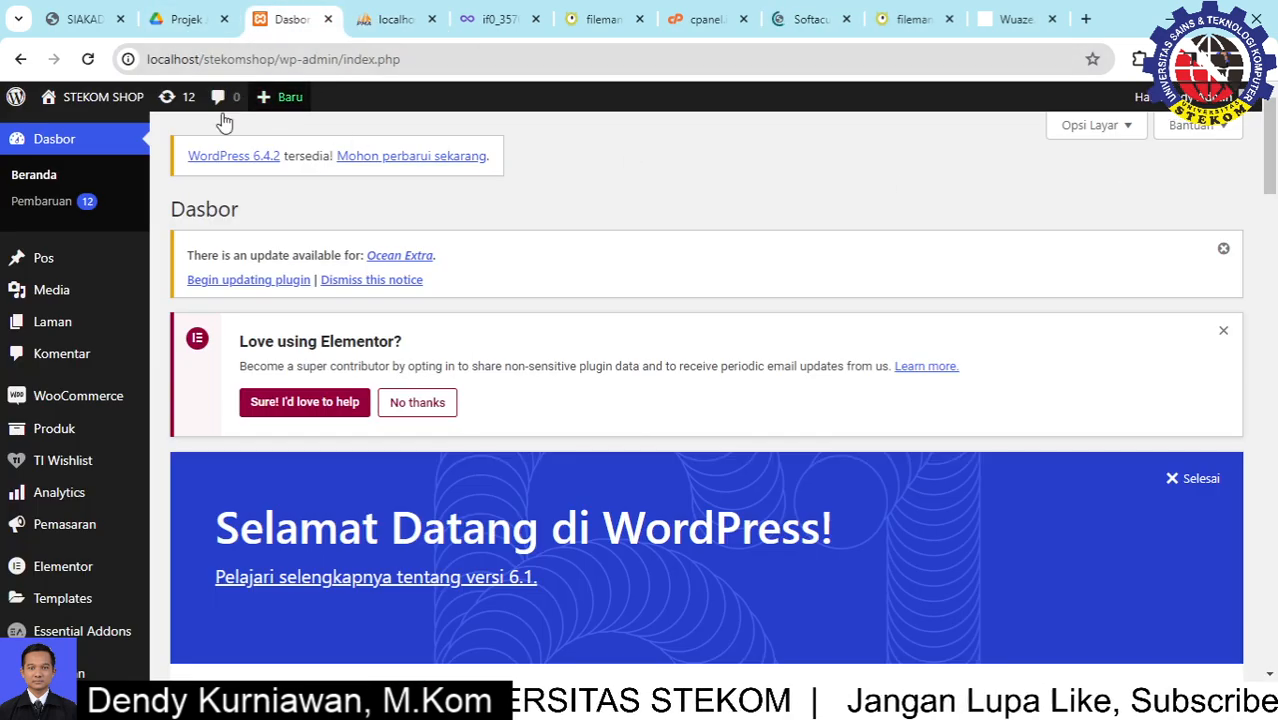
pyautogui.moveTo(96, 428)
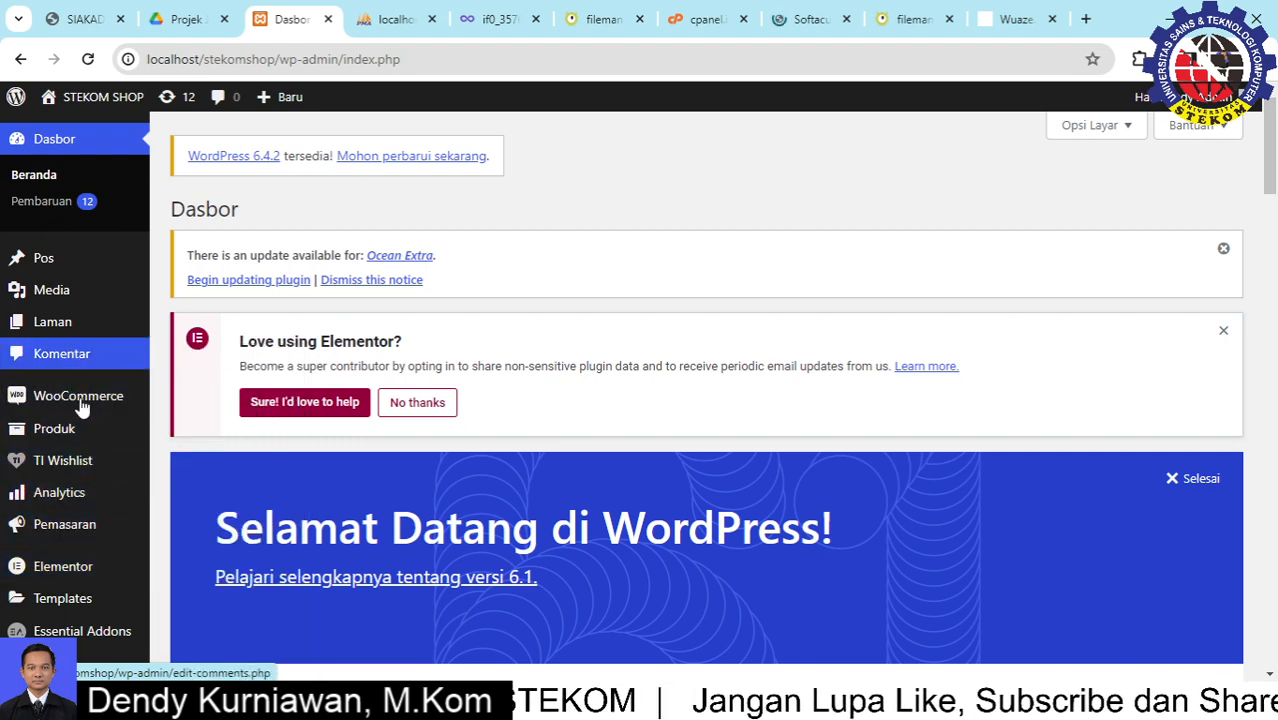
pyautogui.scroll(-2, 85, 430)
pyautogui.click(86, 518)
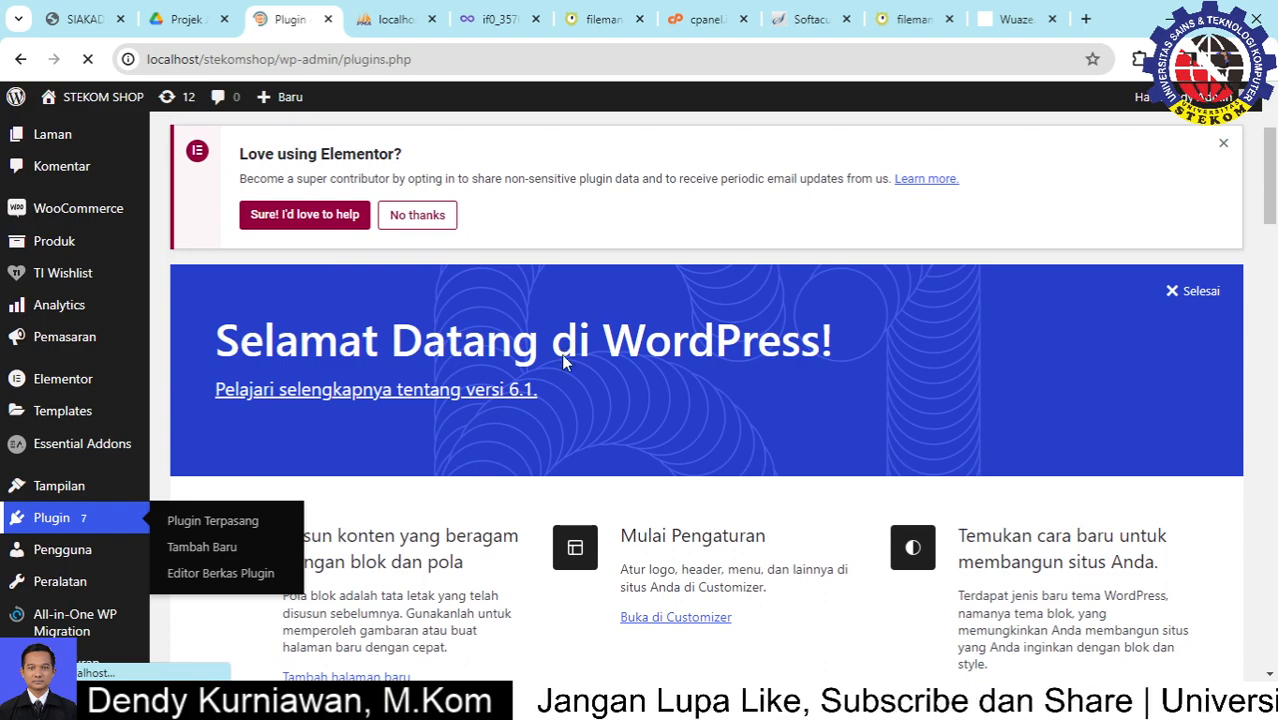
pyautogui.scroll(-7, 490, 360)
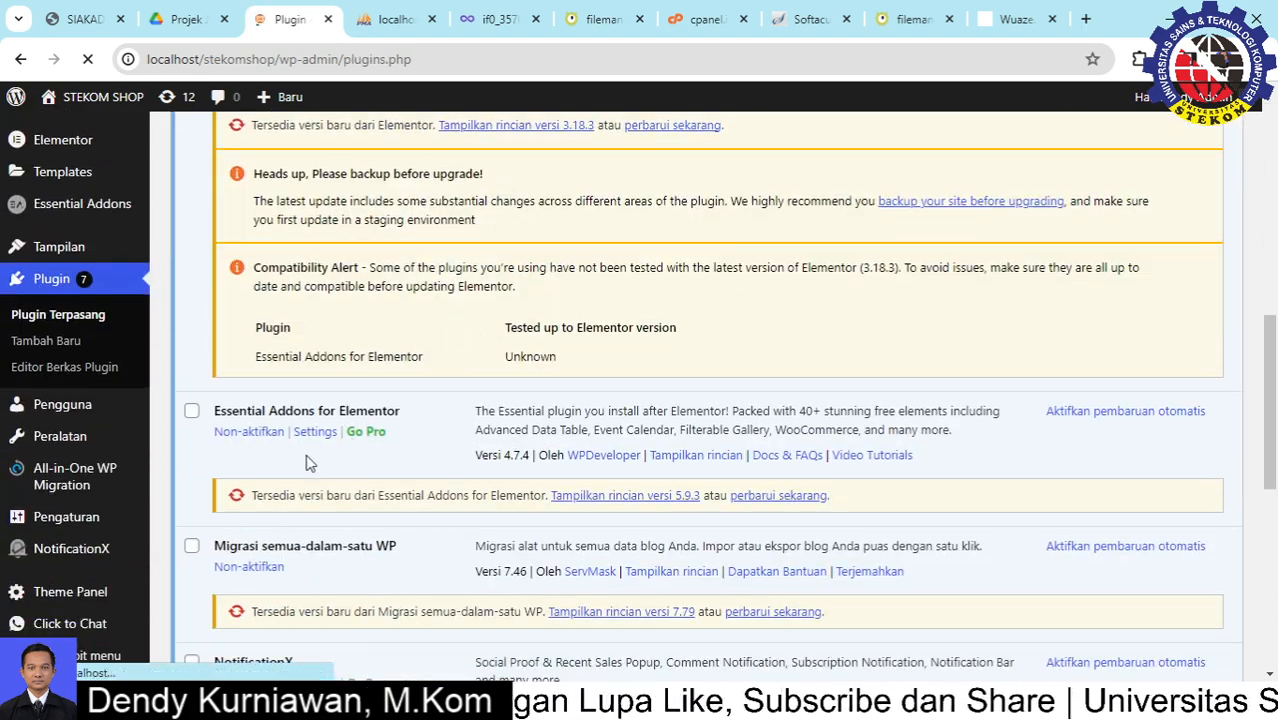
pyautogui.scroll(-2, 300, 462)
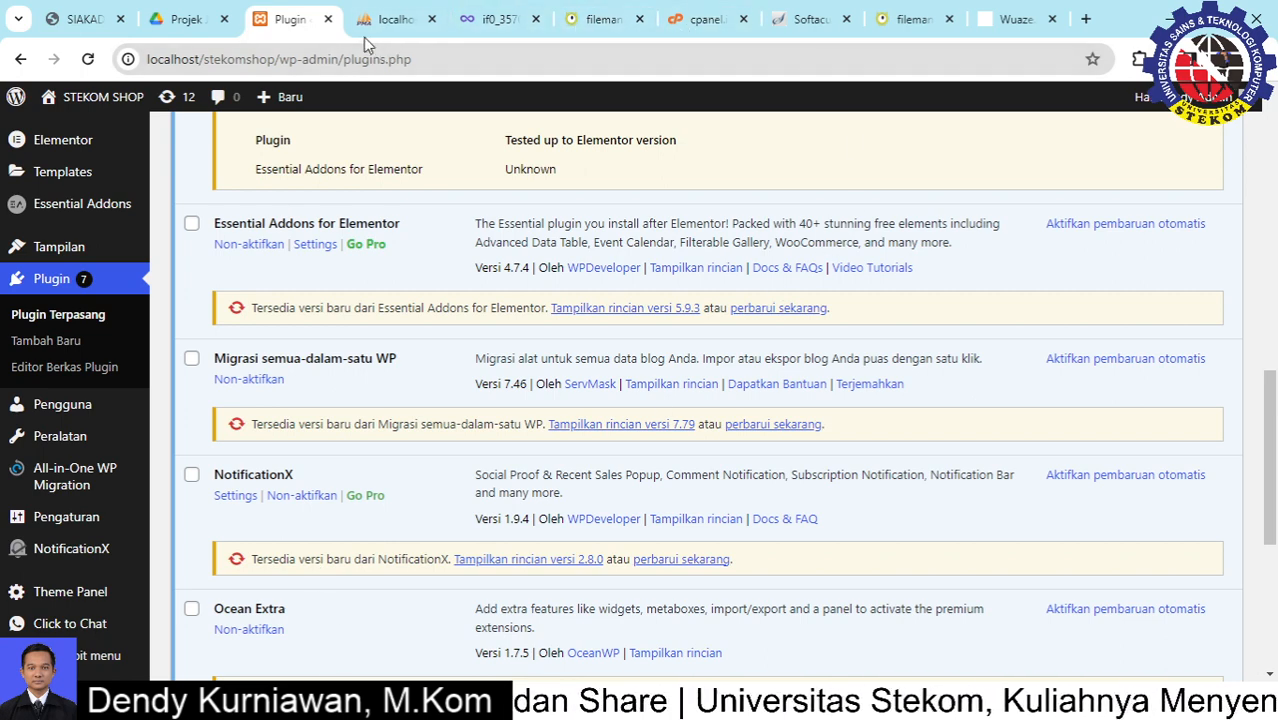
pyautogui.click(188, 19)
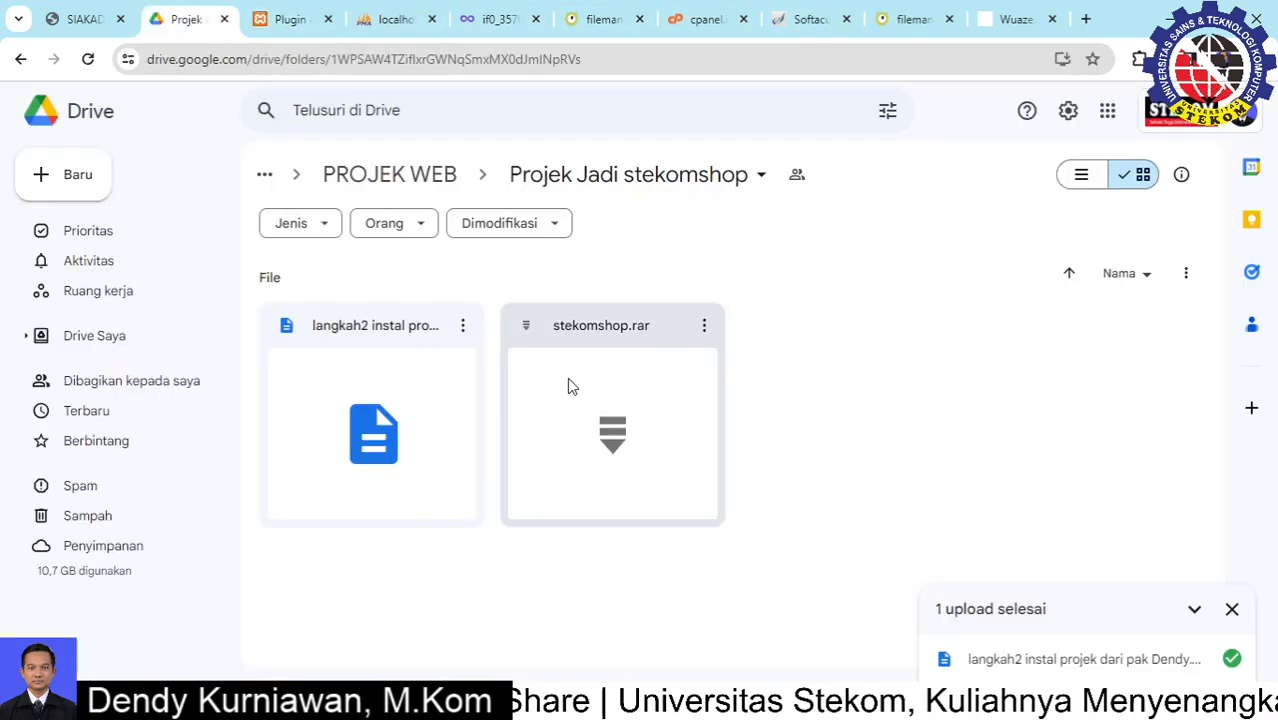
# - Go up to the PROJEK WEB folder and browse its files, selecting password modul.txt
pyautogui.click(608, 174)
pyautogui.click(388, 175)
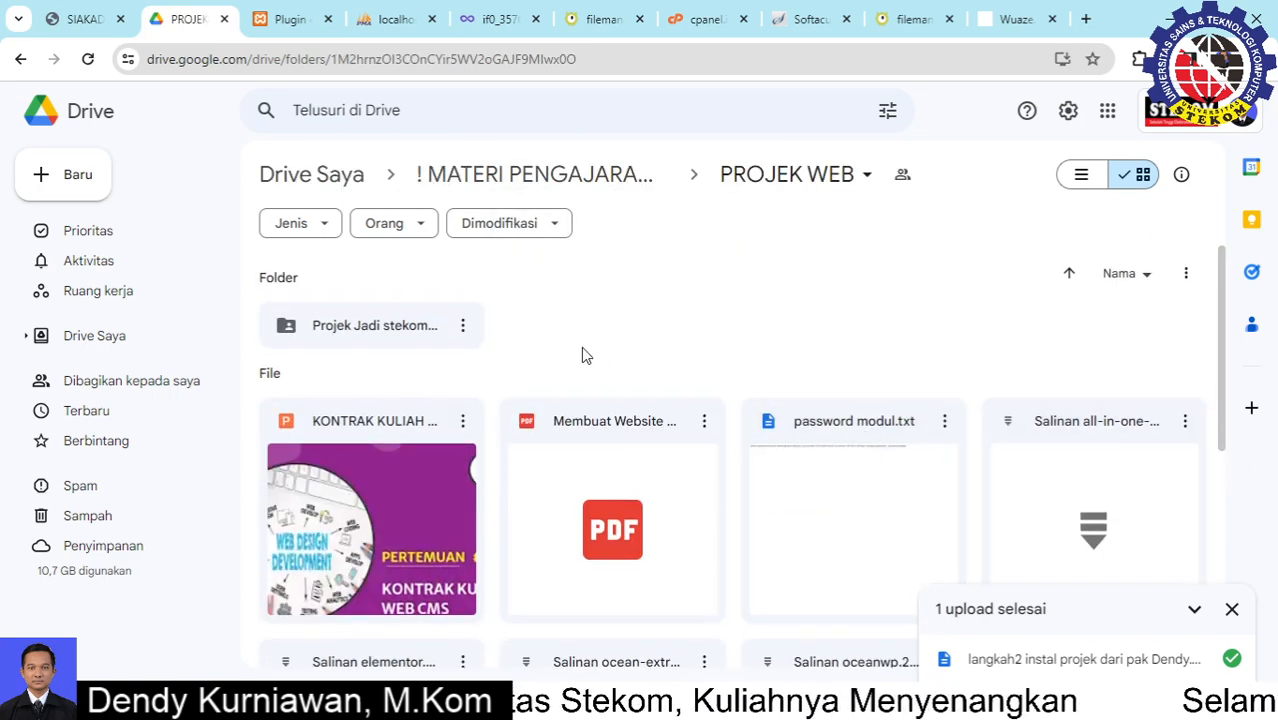
pyautogui.click(834, 449)
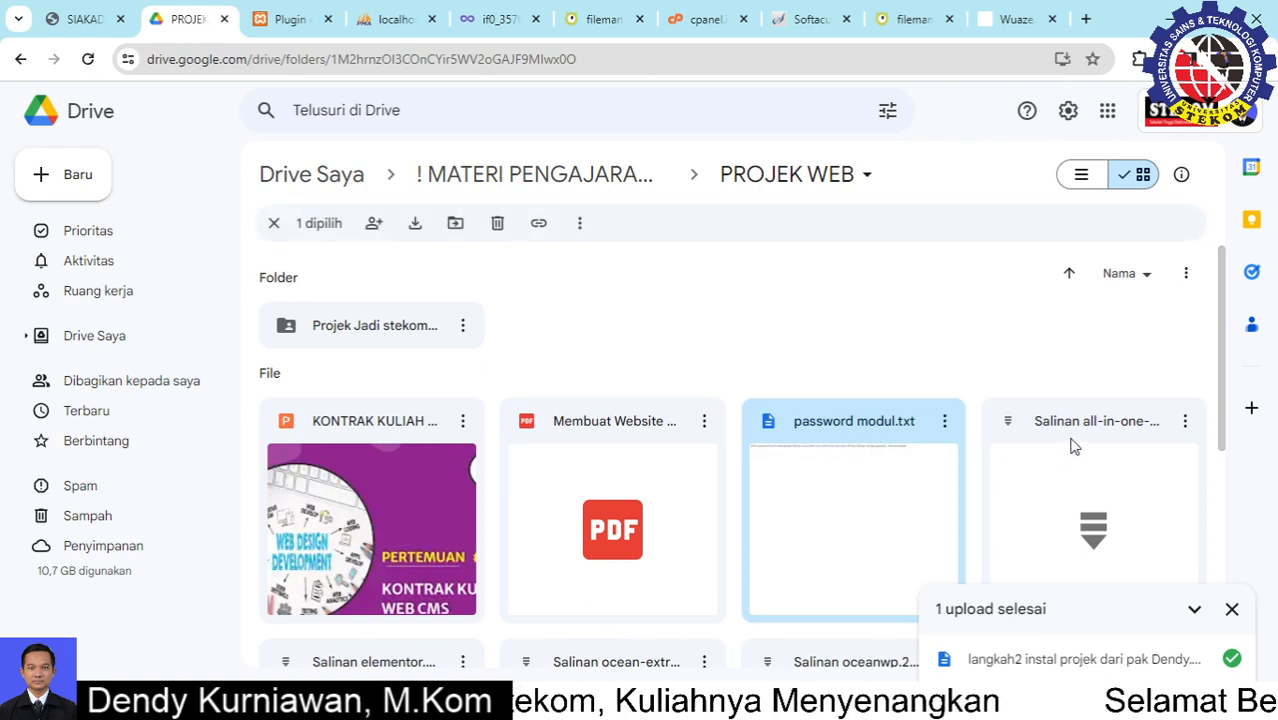
pyautogui.scroll(-3, 1085, 438)
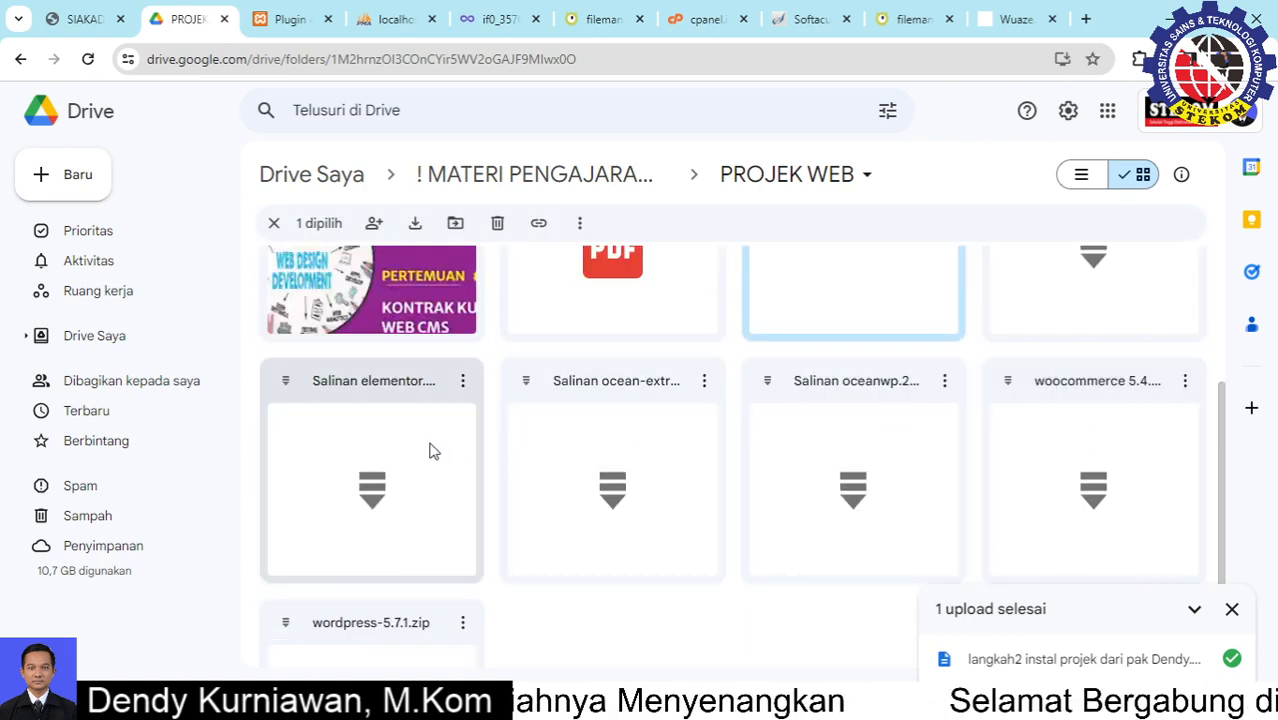
pyautogui.scroll(-2, 430, 452)
pyautogui.scroll(3, 790, 453)
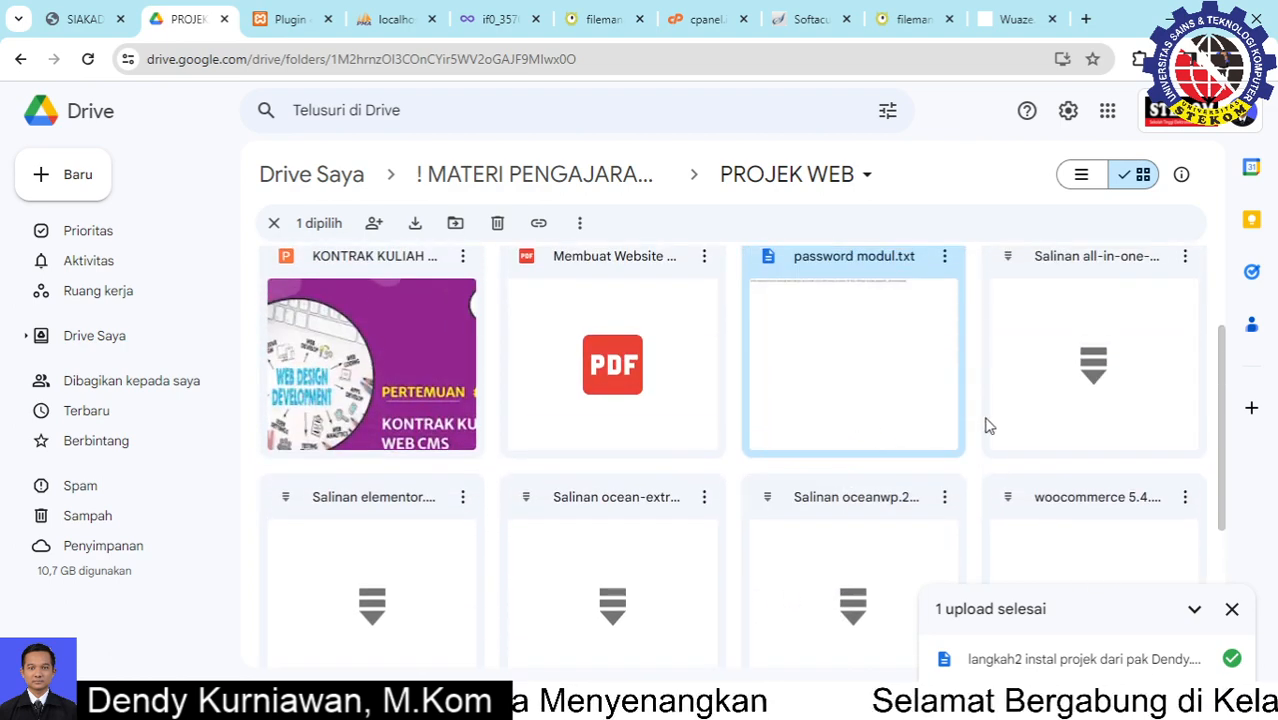
# - Preview the contents of the all-in-one-wp-migration extension zip, then return to WordPress Plugins
pyautogui.doubleClick(1073, 343)
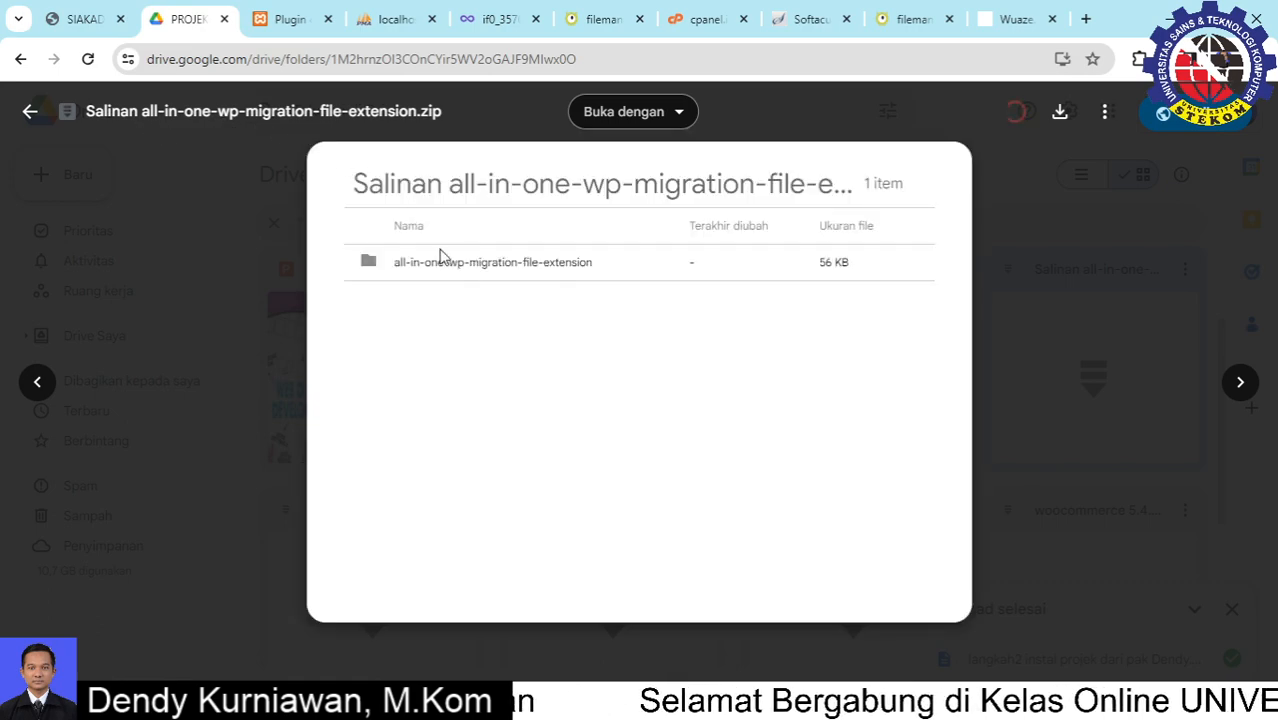
pyautogui.click(32, 114)
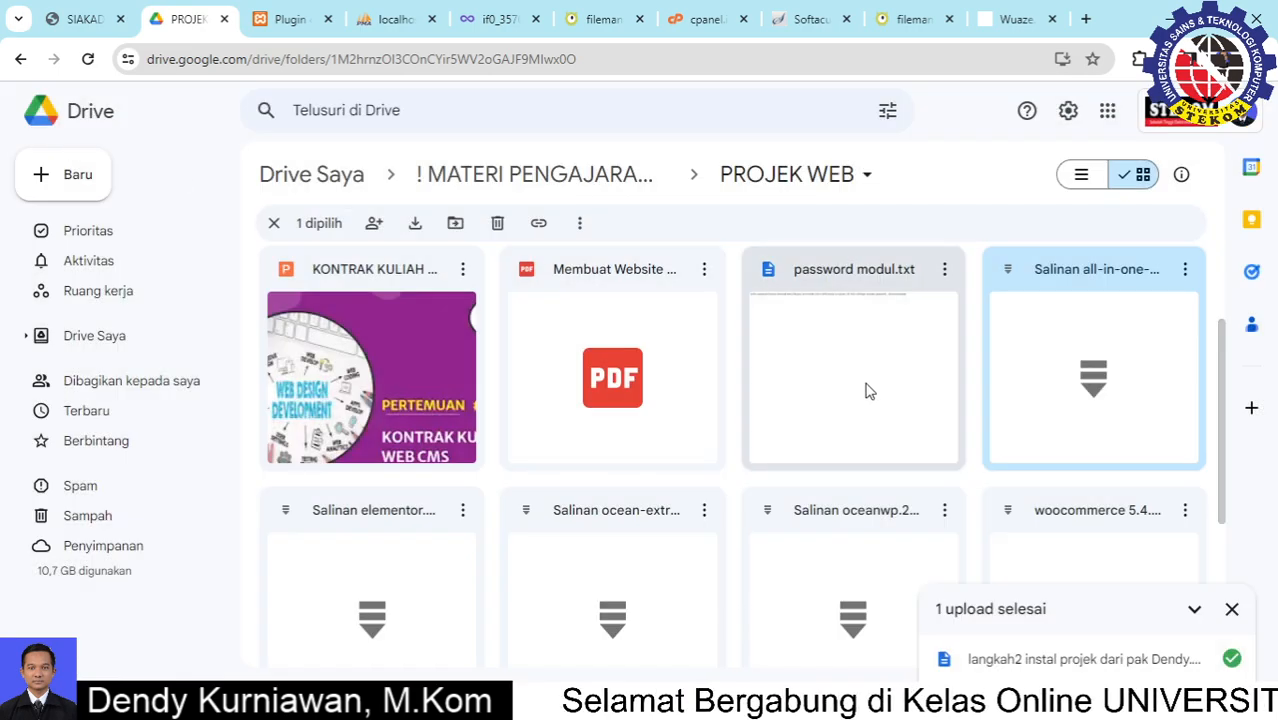
pyautogui.click(289, 21)
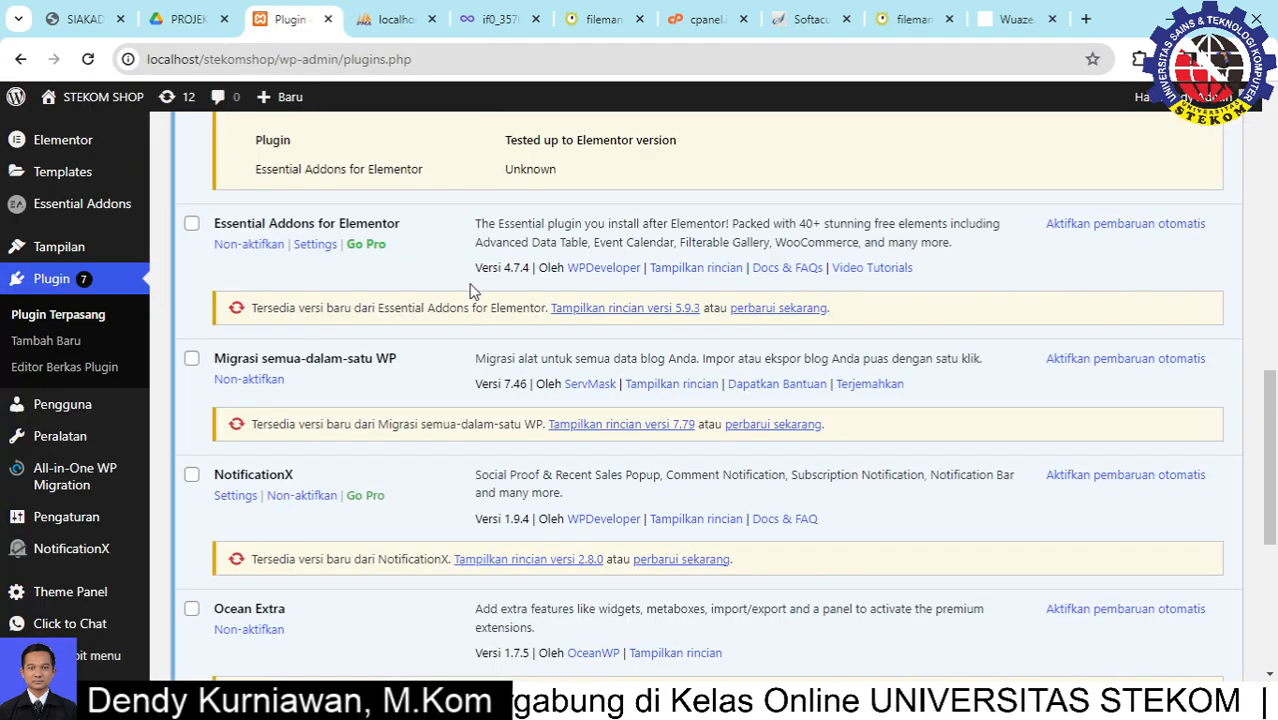
# - Scroll through the installed plugins, then bring up Softaculous listing WordPress, Joomla and AbanteCart
pyautogui.scroll(3, 470, 287)
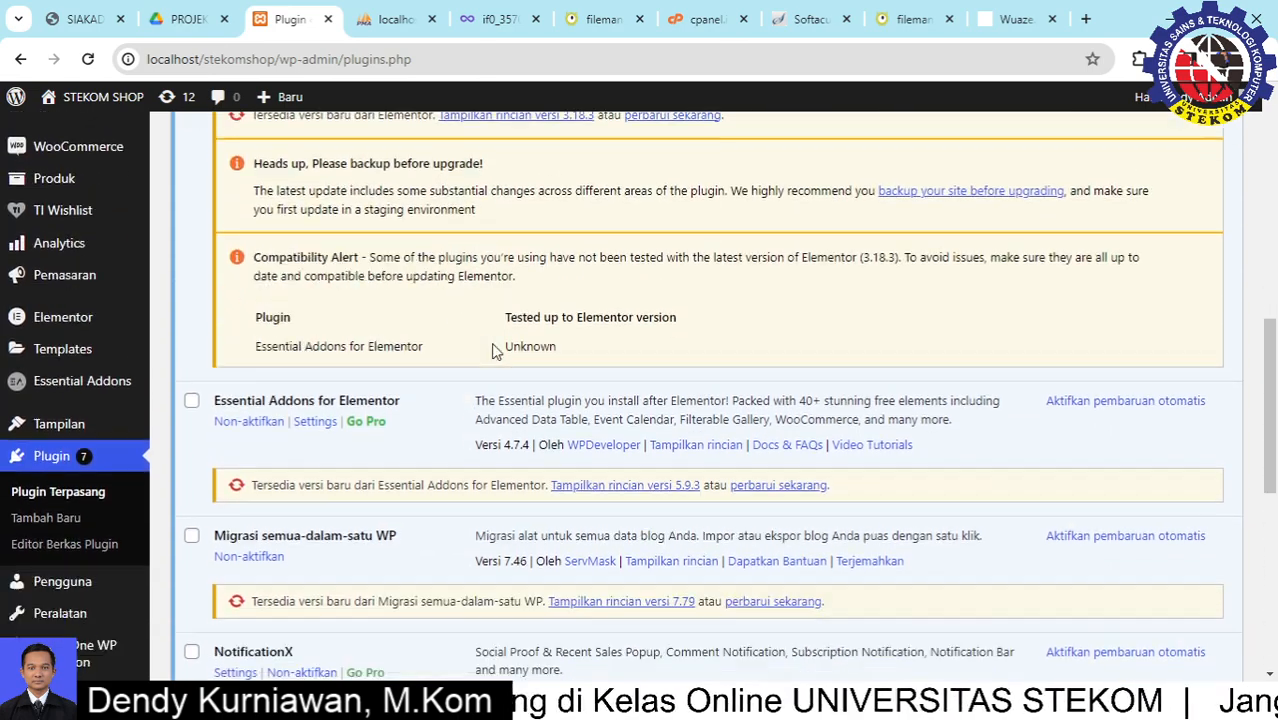
pyautogui.scroll(-1, 366, 252)
pyautogui.scroll(4, 346, 270)
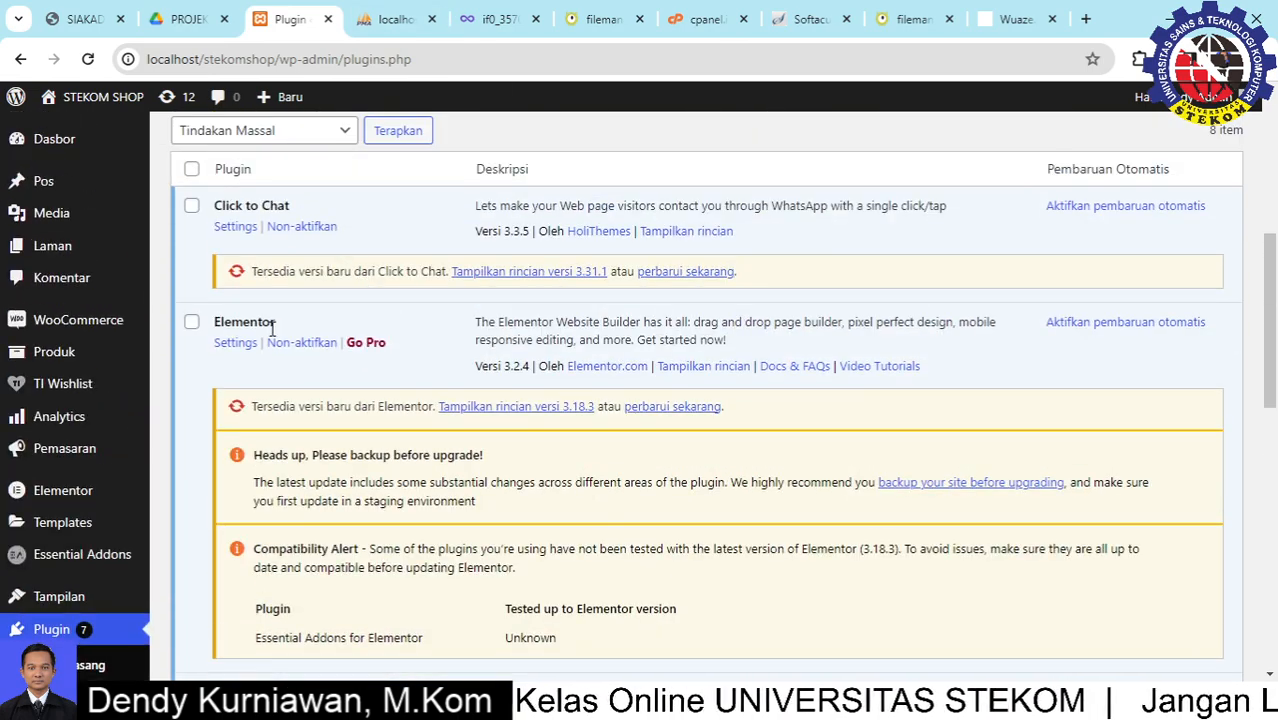
pyautogui.scroll(-5, 251, 405)
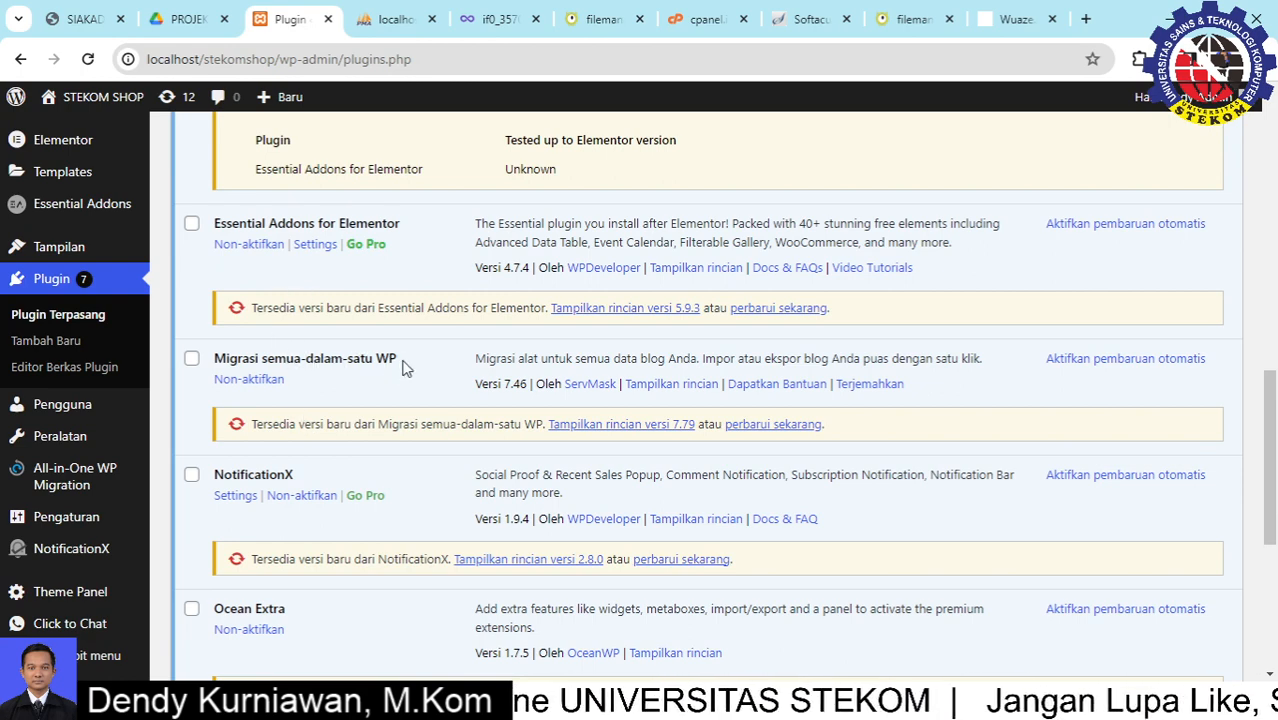
pyautogui.click(910, 22)
pyautogui.click(810, 20)
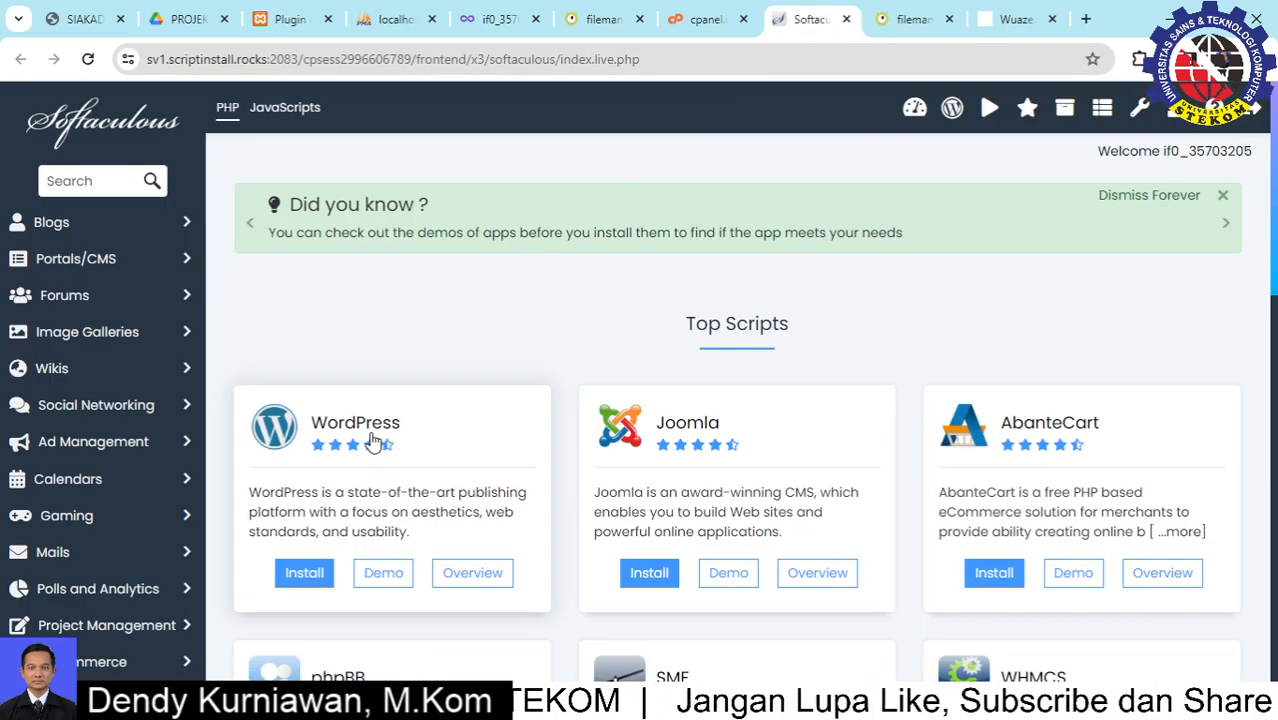
pyautogui.scroll(-2, 360, 440)
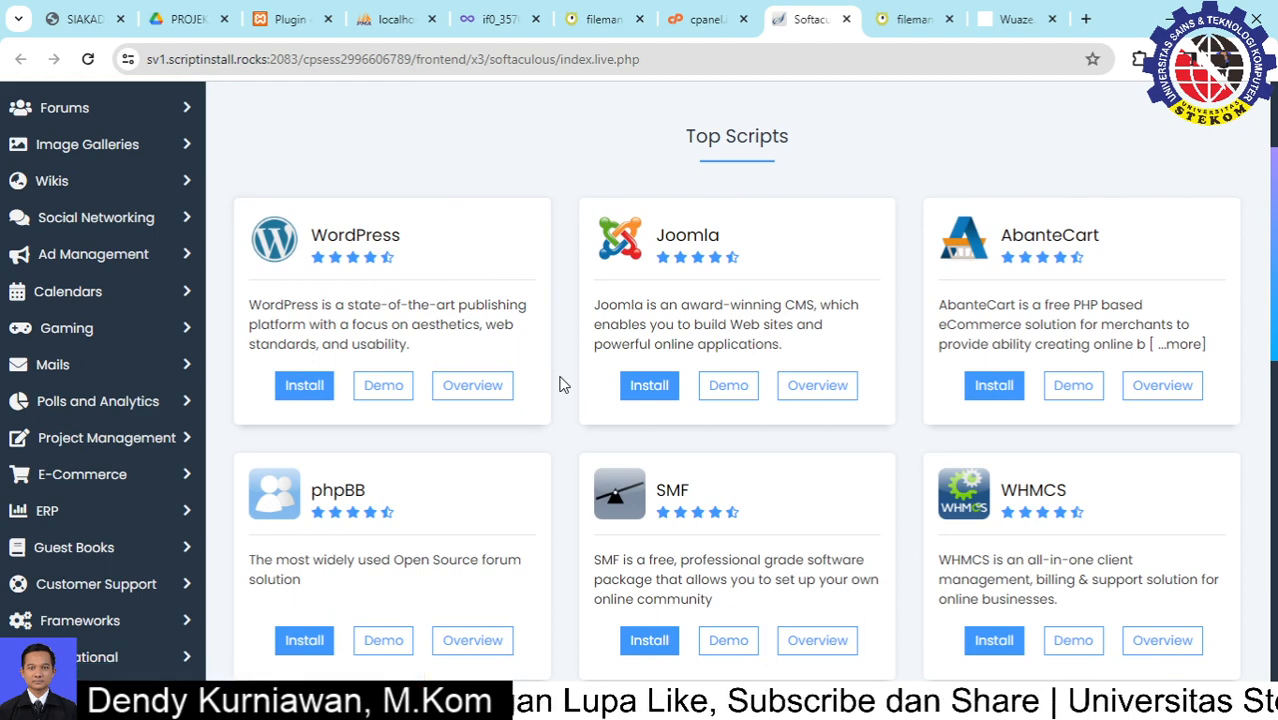
pyautogui.click(451, 401)
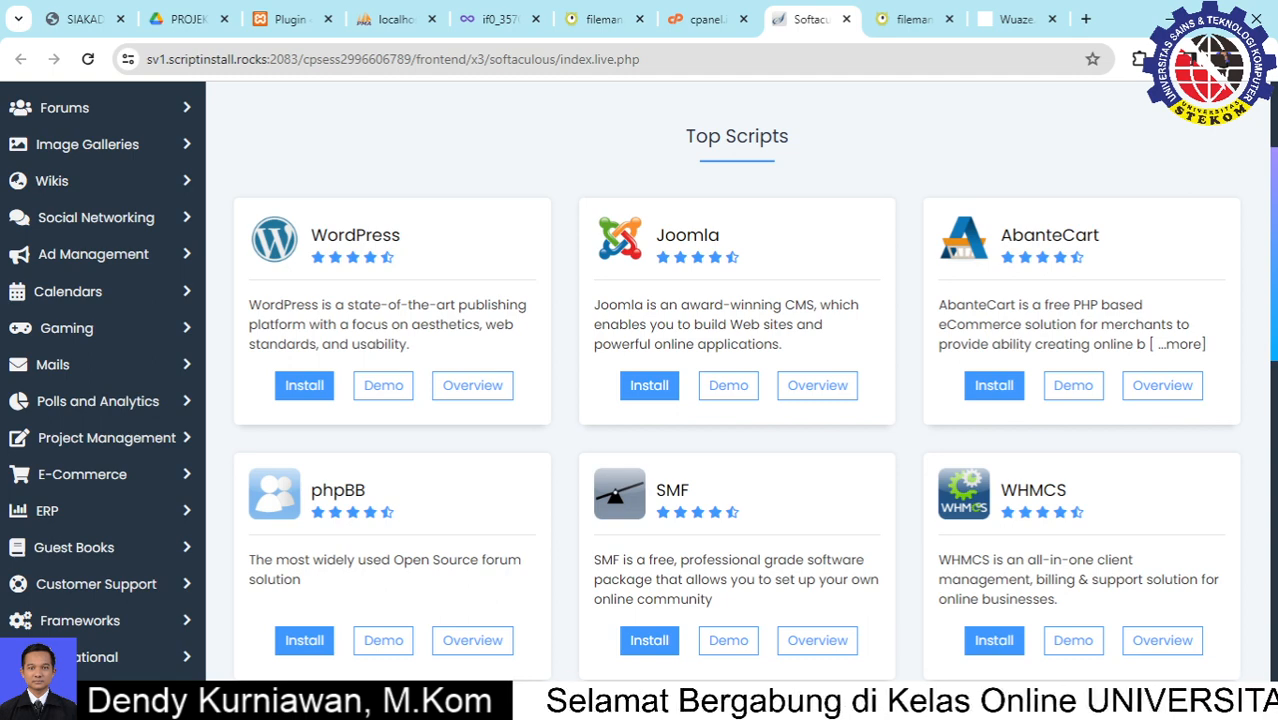
pyautogui.scroll(3, 585, 343)
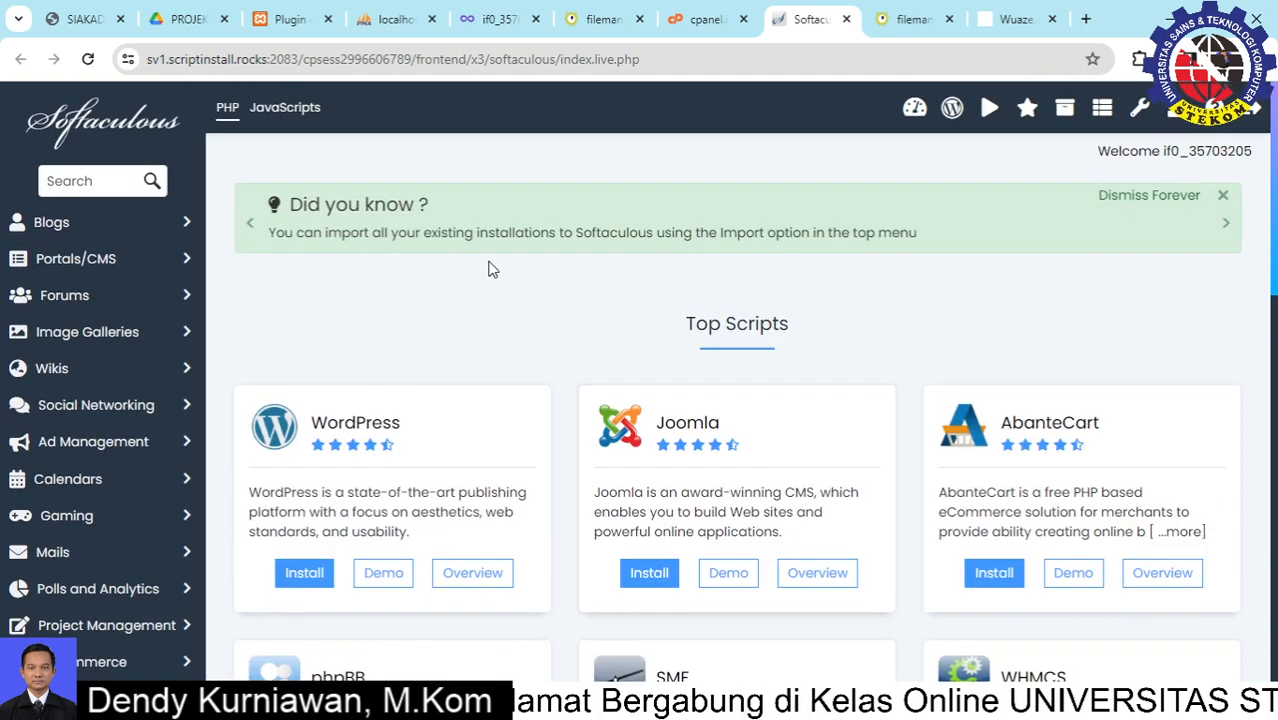